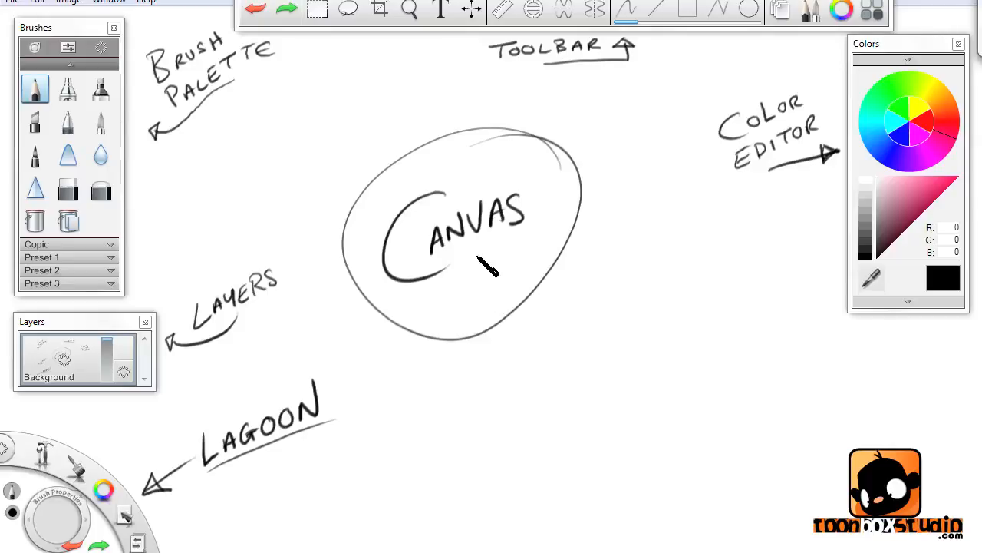
- Write "OR PAPER" by hand beneath the word CANVAS inside the circle
{"action": "left_click_drag", "start_coordinate": [476, 258], "coordinate": [481, 253]}
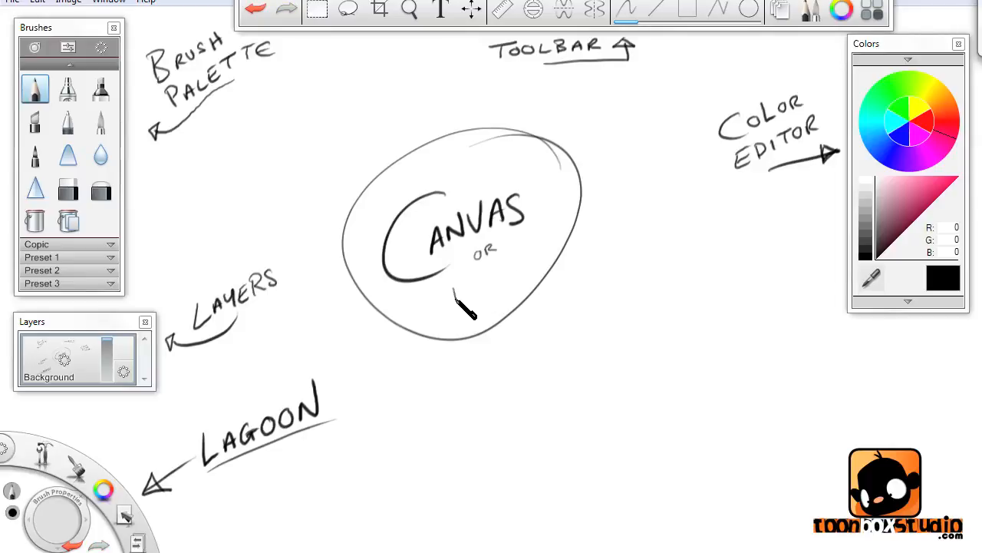
{"action": "left_click_drag", "start_coordinate": [453, 290], "coordinate": [513, 265]}
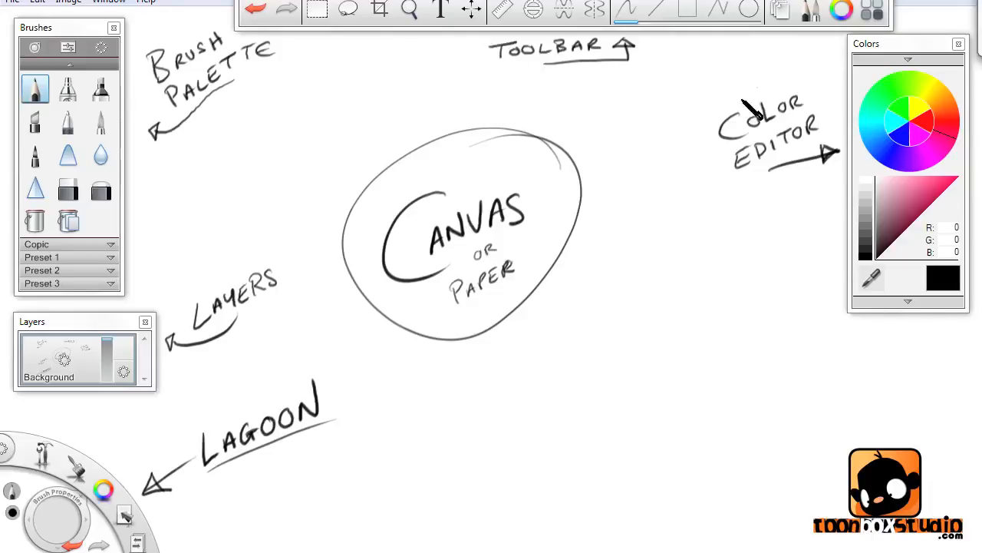
- Hide the Color Editor, Brush Palette, Toolbar and Layer Editor so that only the Lagoon remains over the canvas
{"action": "left_click", "coordinate": [958, 44]}
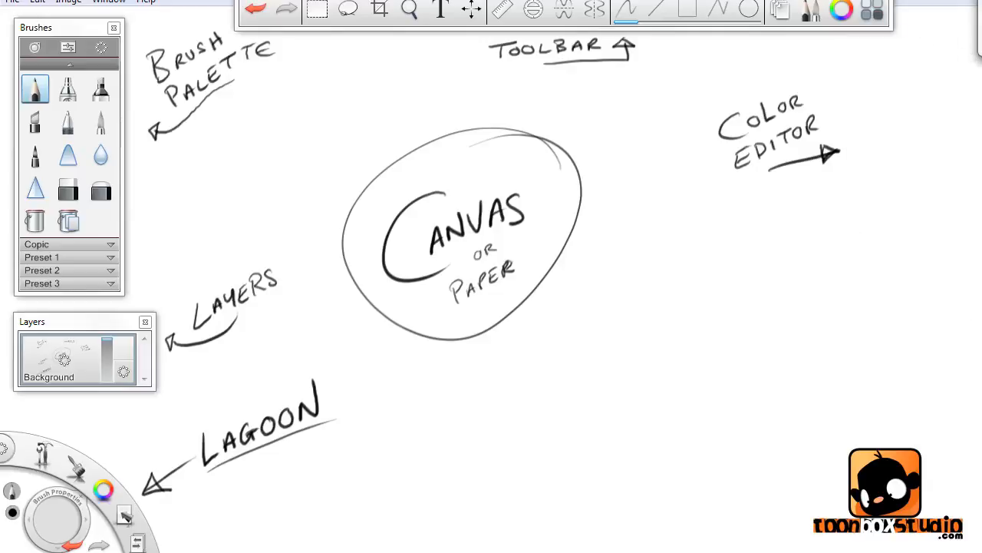
{"action": "left_click", "coordinate": [114, 28]}
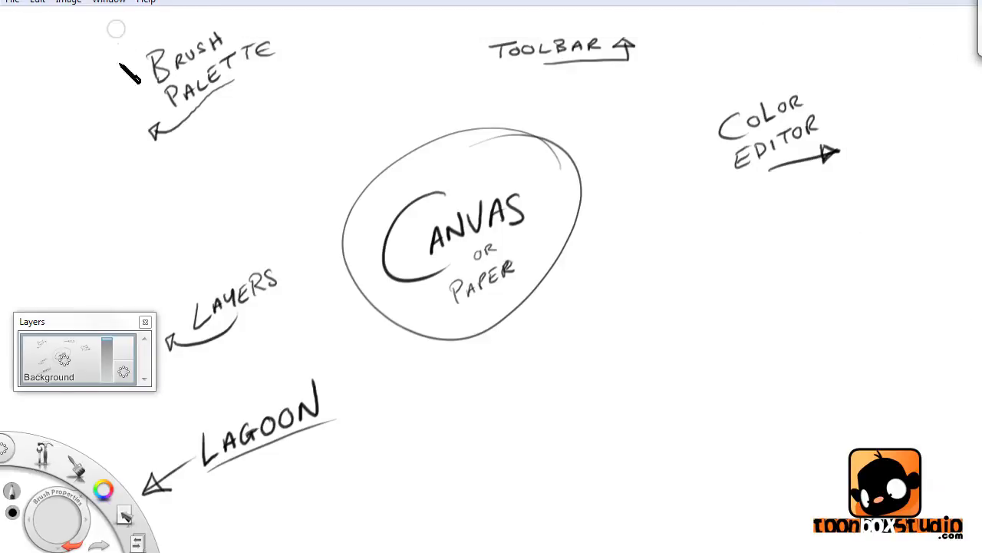
{"action": "left_click", "coordinate": [145, 322]}
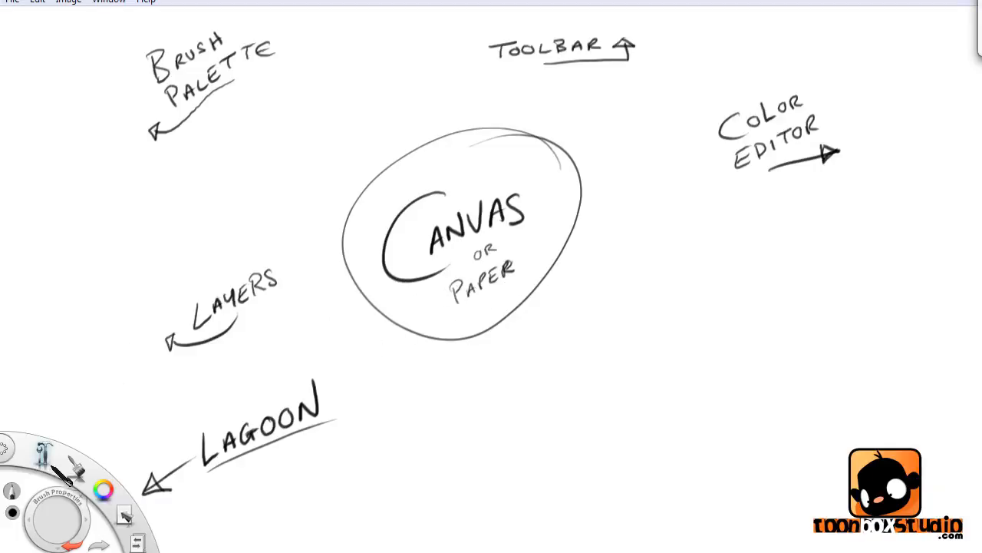
- Bring back the Brush Palette, Color Editor, Layer Editor and Toolbar
{"action": "left_click", "coordinate": [11, 491]}
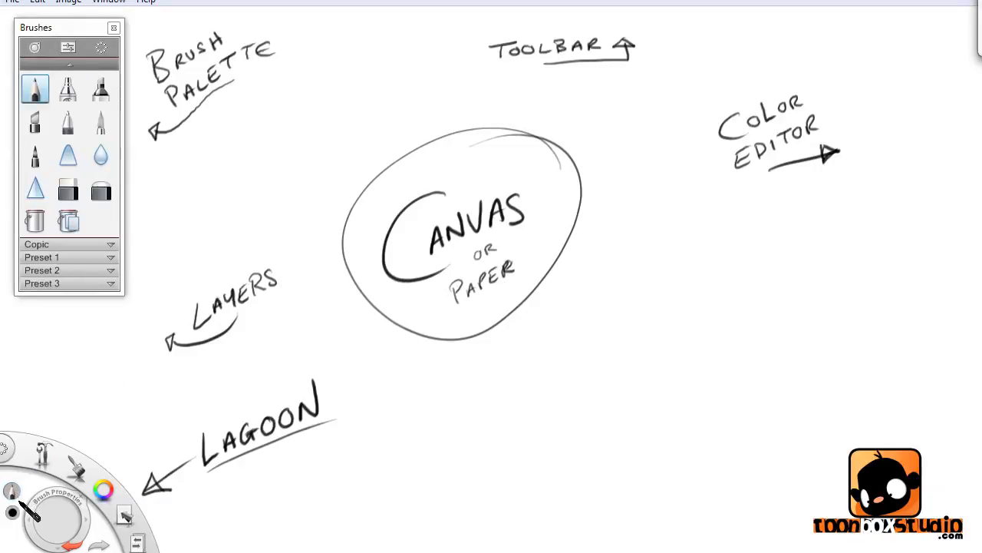
{"action": "left_click", "coordinate": [11, 513]}
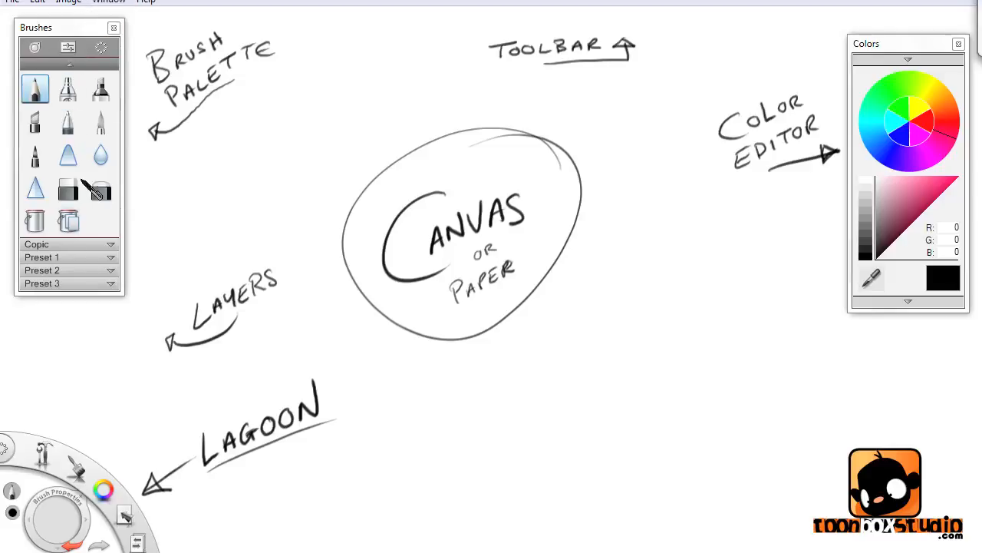
{"action": "mouse_move", "coordinate": [44, 454]}
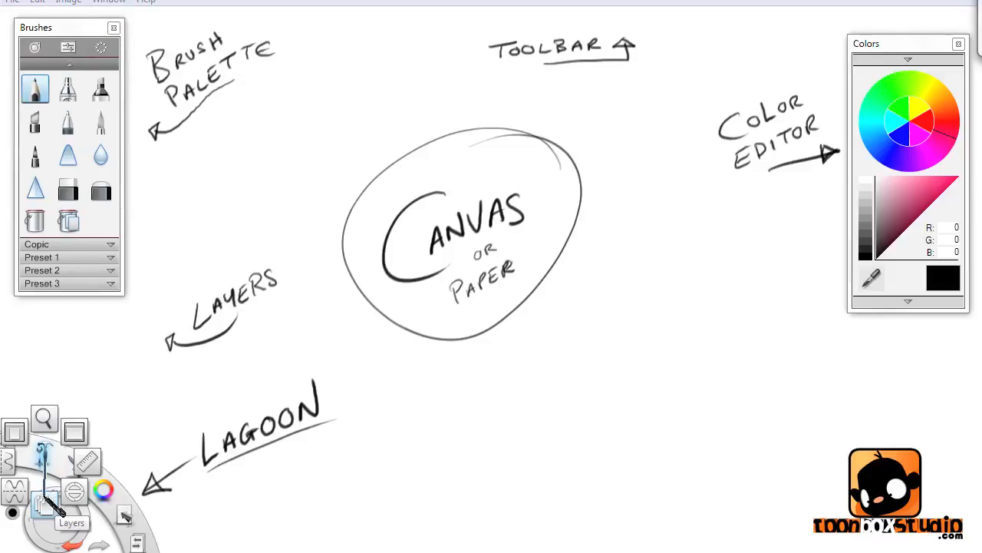
{"action": "left_click", "coordinate": [48, 503]}
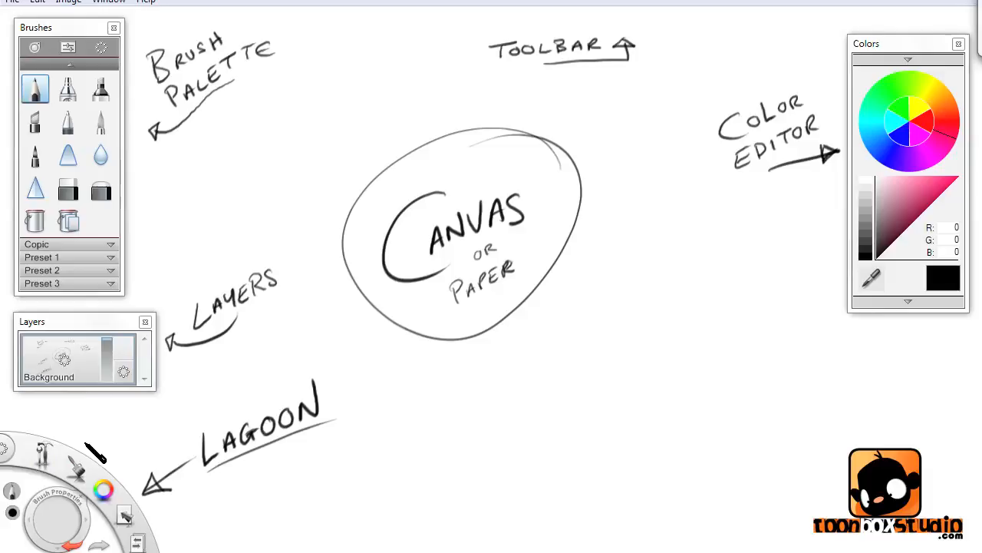
{"action": "left_click", "coordinate": [109, 2]}
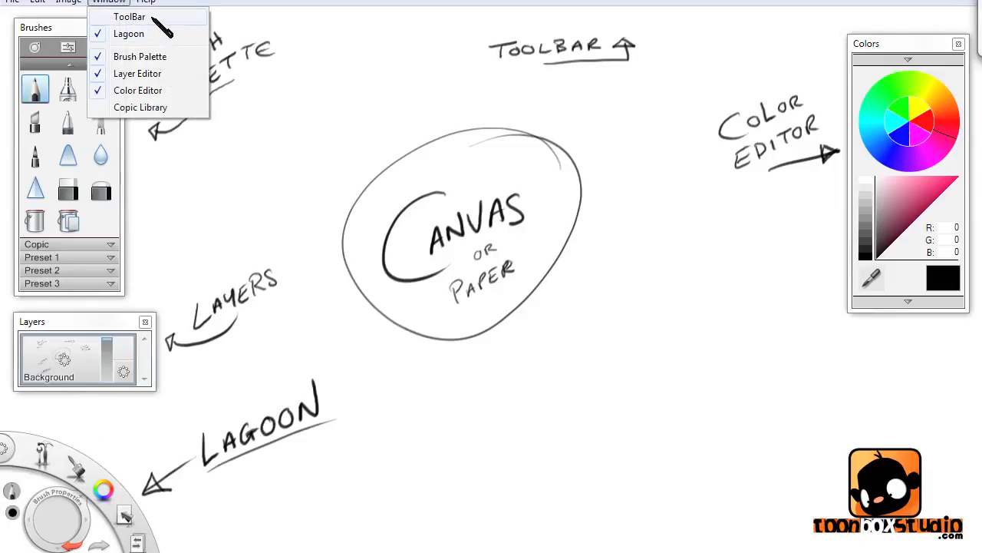
{"action": "left_click", "coordinate": [130, 16]}
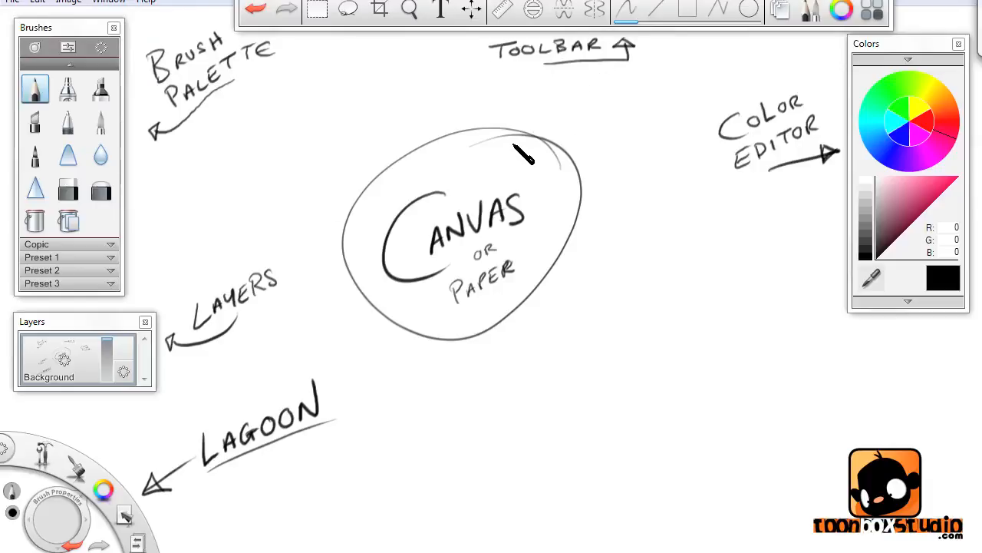
- Close the Toolbar, Layer Editor, Color Editor and Brush Palette, leaving the Lagoon in place
{"action": "left_click", "coordinate": [883, 0]}
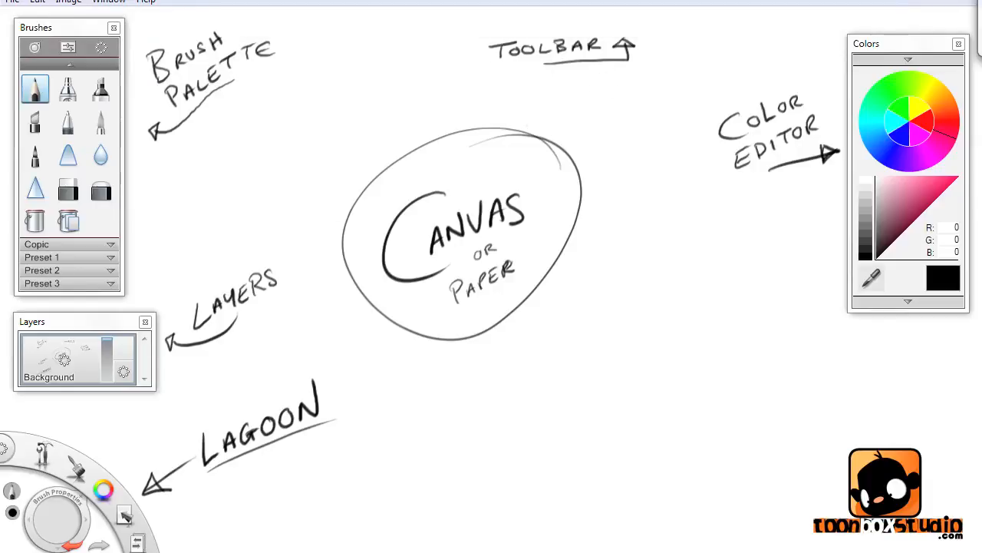
{"action": "left_click", "coordinate": [146, 323]}
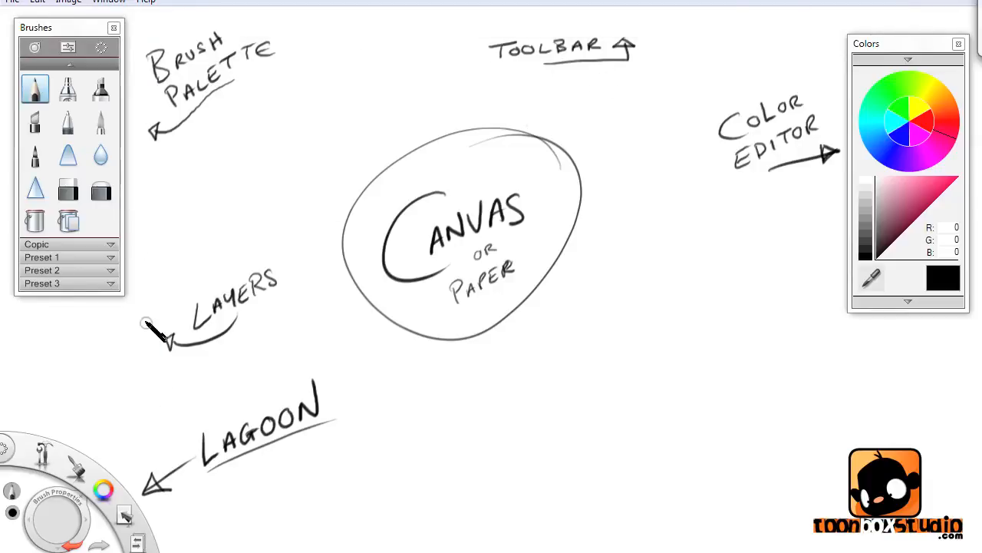
{"action": "left_click", "coordinate": [958, 44]}
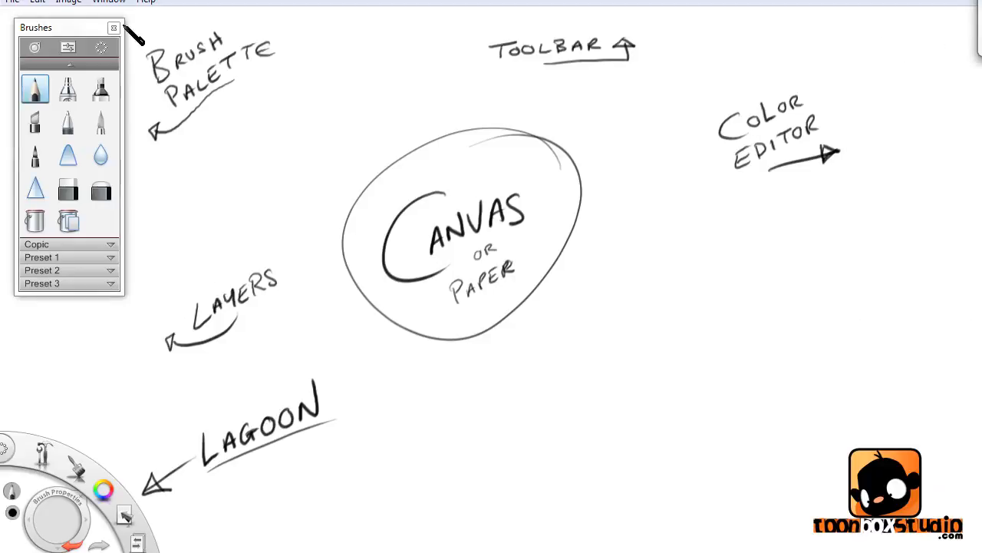
{"action": "left_click", "coordinate": [113, 27]}
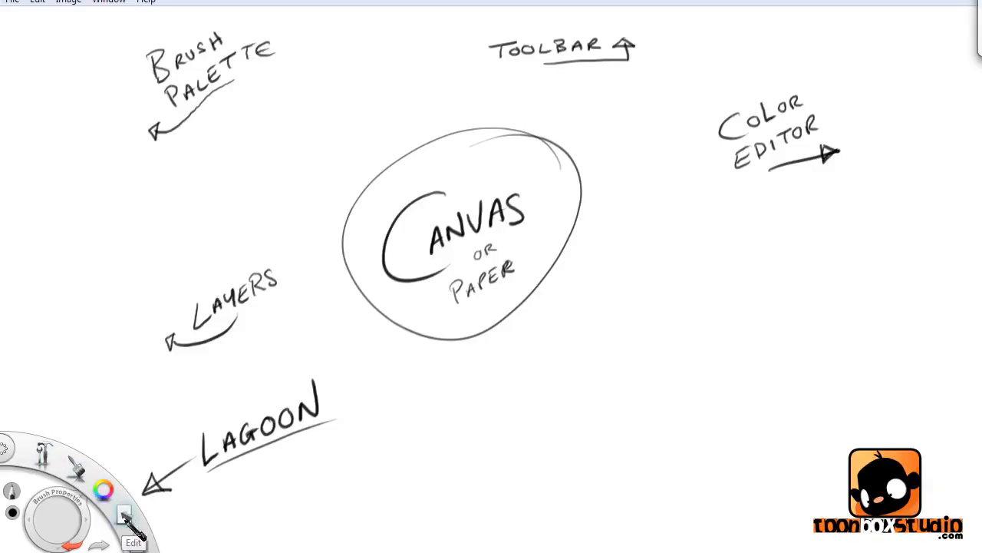
- Switch the Lagoon's position to Lagoon Right and return it to the left corner
{"action": "left_click", "coordinate": [7, 447]}
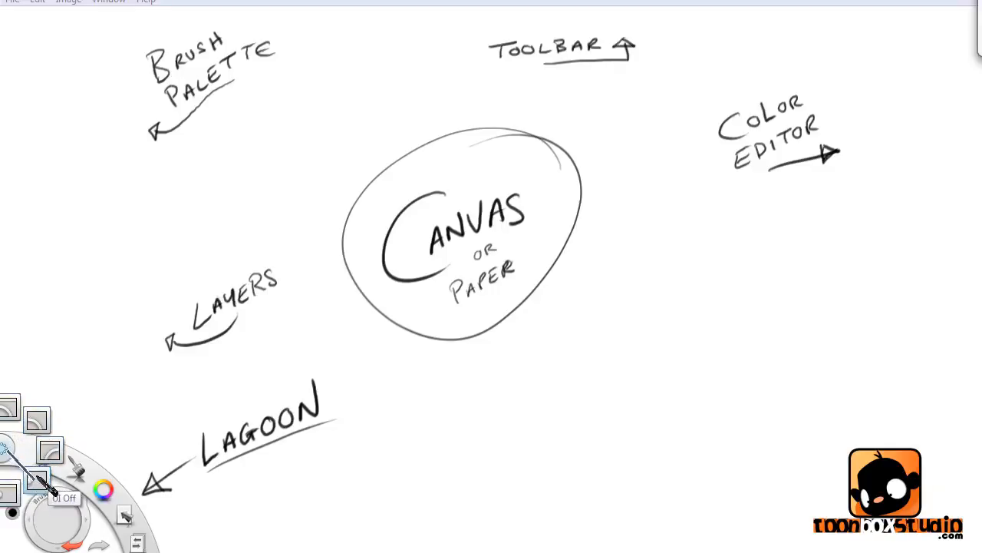
{"action": "left_click", "coordinate": [9, 424]}
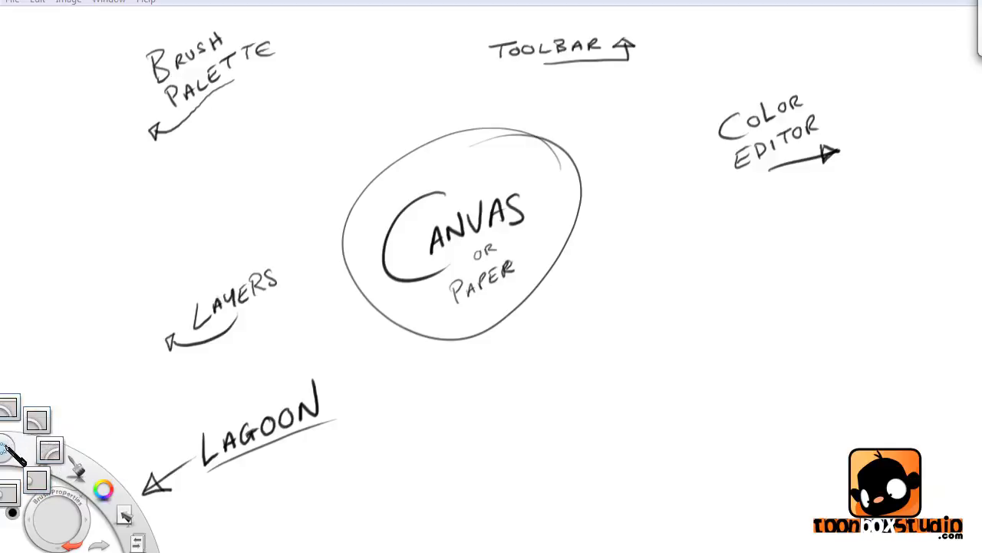
{"action": "left_click", "coordinate": [12, 448]}
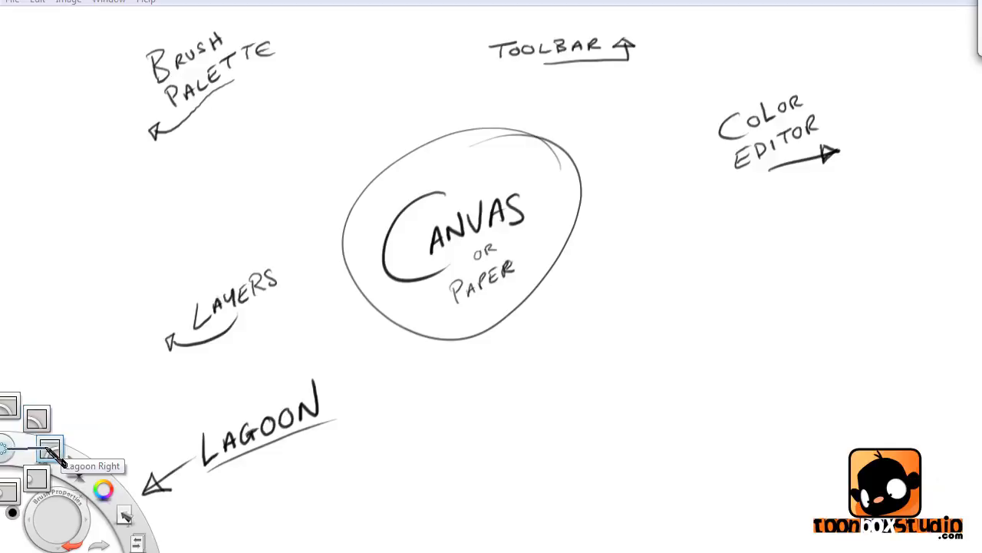
{"action": "left_click", "coordinate": [49, 449]}
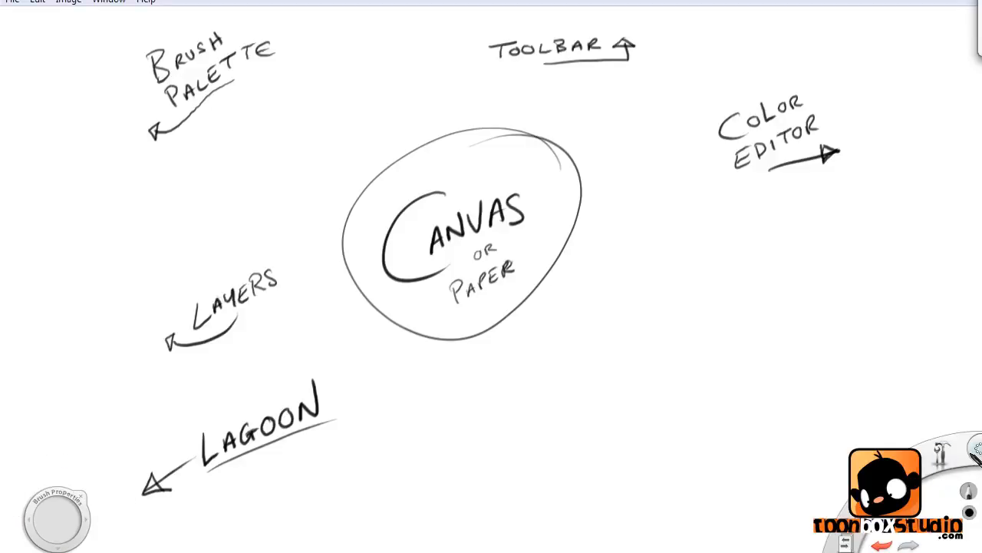
{"action": "left_click", "coordinate": [977, 451]}
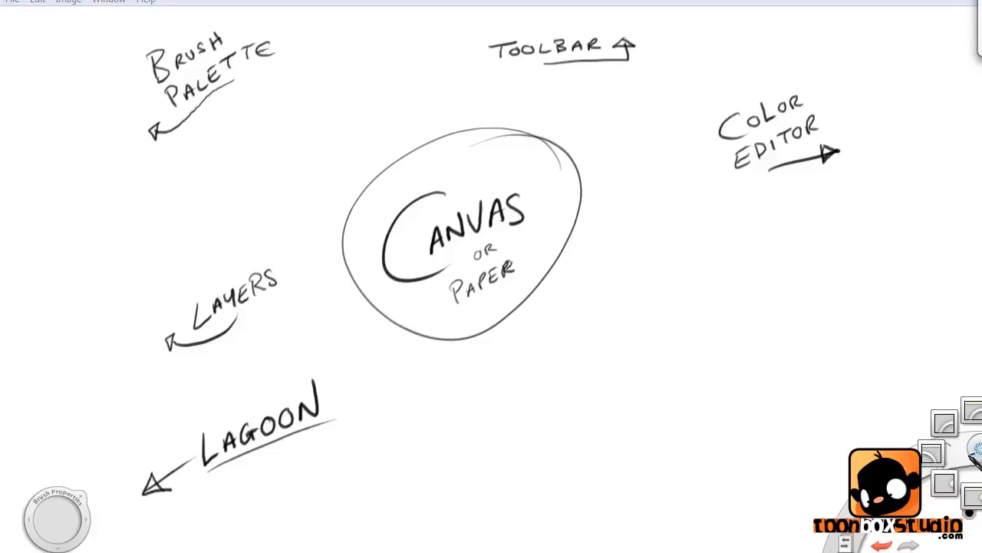
{"action": "left_click", "coordinate": [943, 465]}
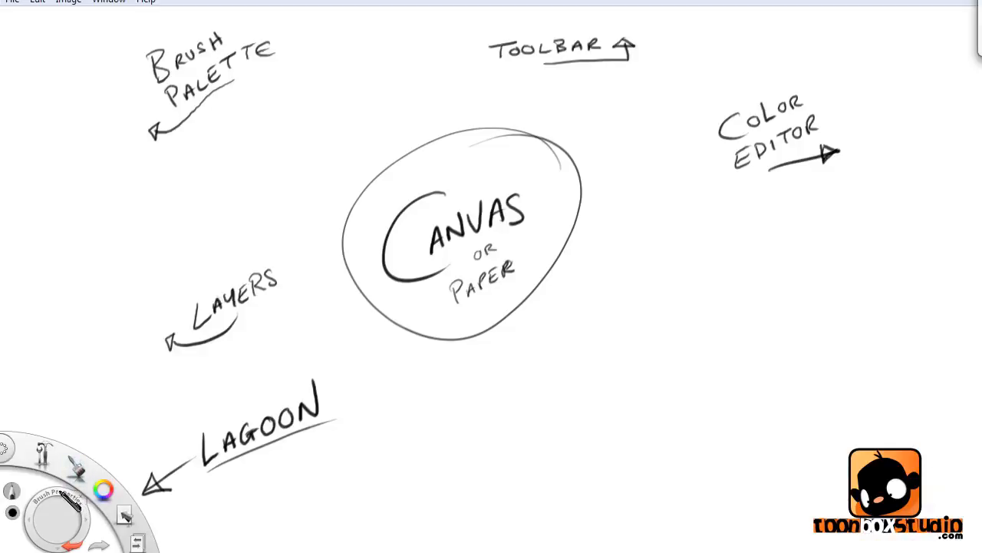
- Move the Brush Properties puck out of the Lagoon to just above it and close the puck
{"action": "left_click_drag", "start_coordinate": [73, 501], "coordinate": [83, 384]}
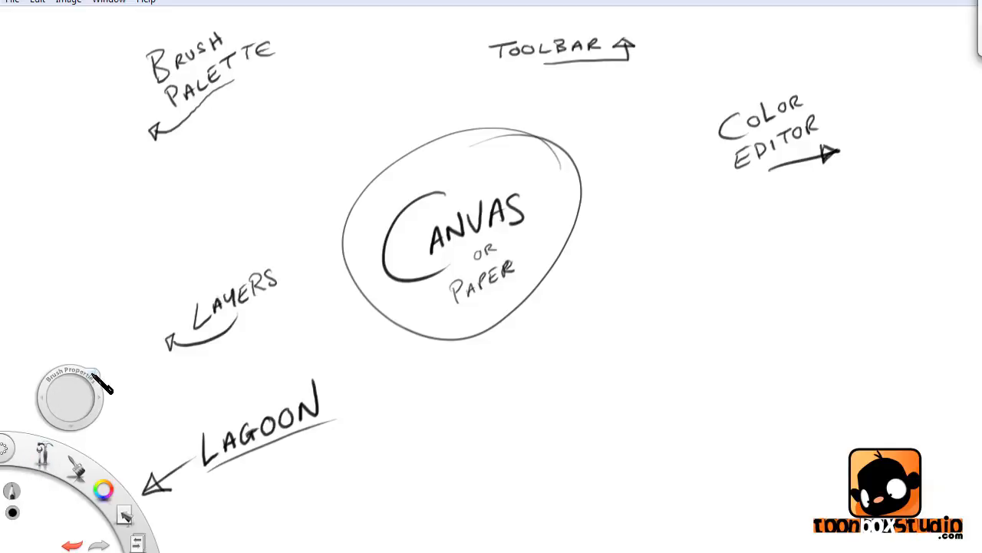
{"action": "left_click", "coordinate": [93, 373]}
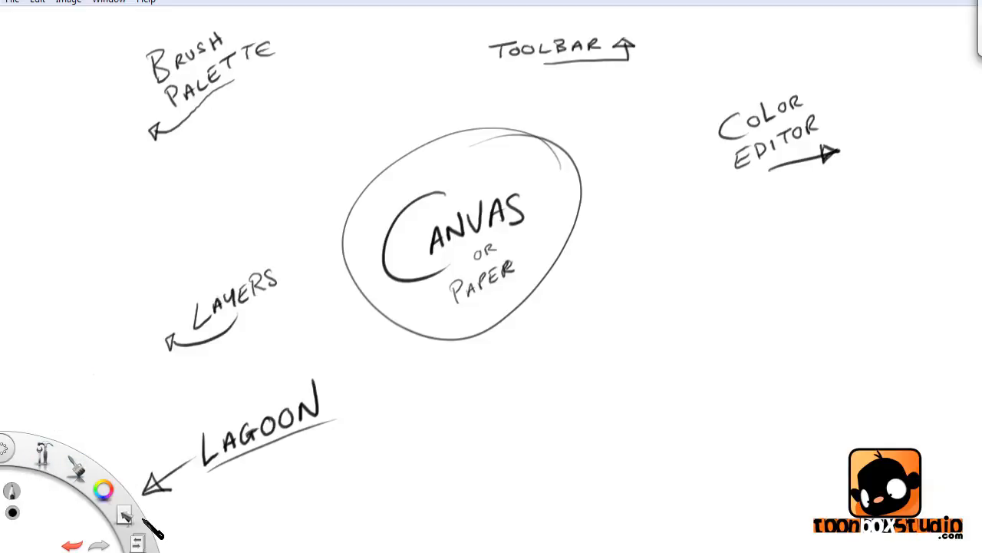
- Look through the tools and the brushes offered by the Lagoon
{"action": "left_click", "coordinate": [46, 456]}
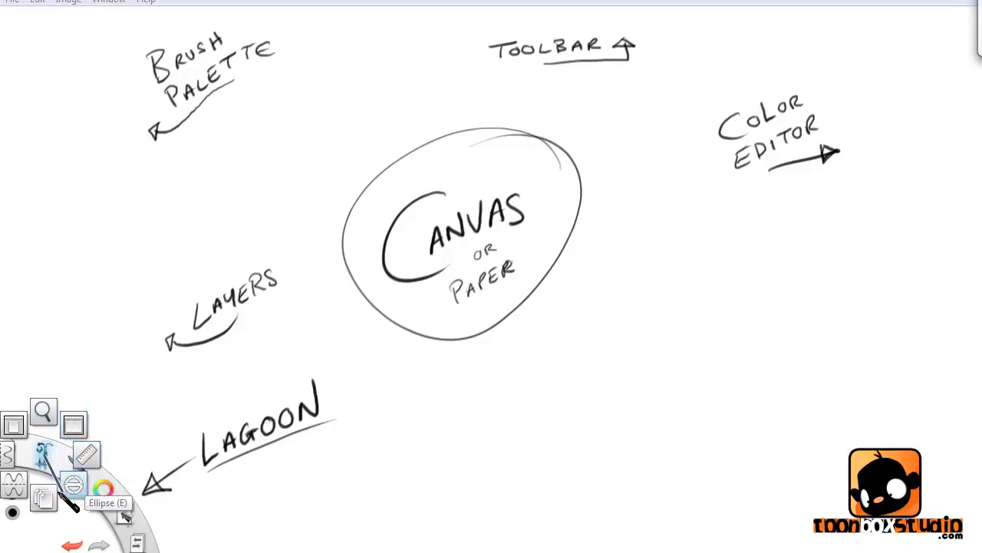
{"action": "left_click", "coordinate": [42, 451]}
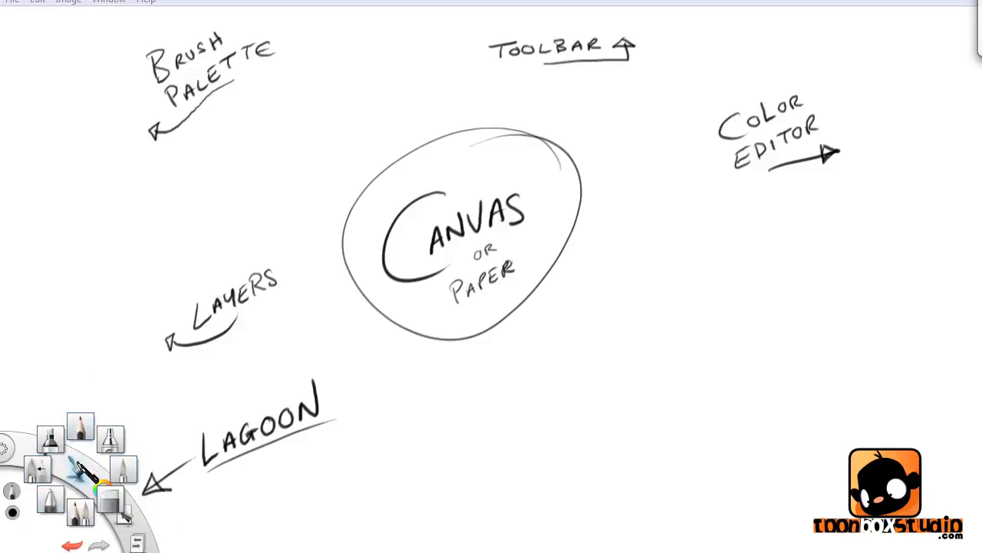
{"action": "left_click", "coordinate": [77, 465]}
- Change the brush color to Blue and then to White using the Lagoon's color swatches
{"action": "left_click", "coordinate": [105, 492]}
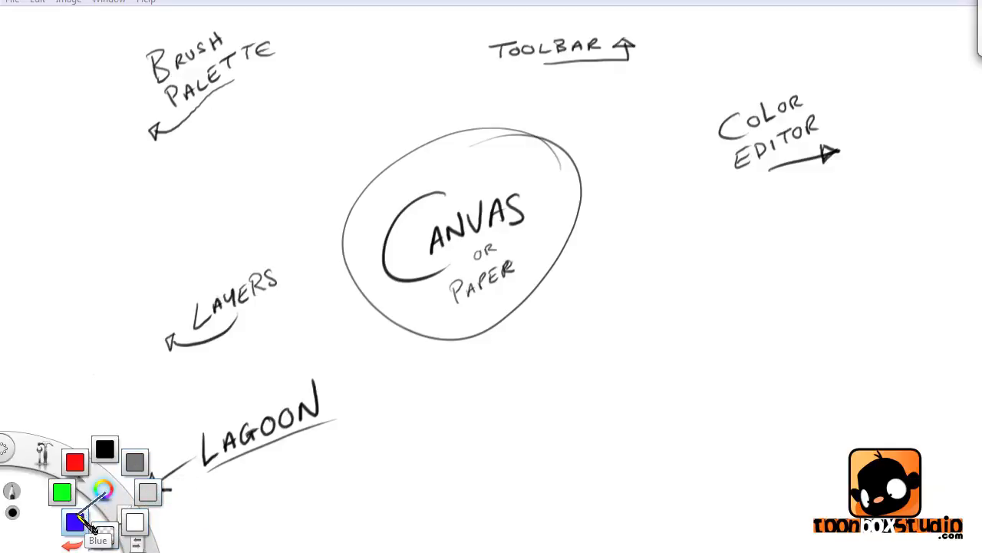
{"action": "left_click", "coordinate": [76, 517]}
{"action": "left_click", "coordinate": [104, 491]}
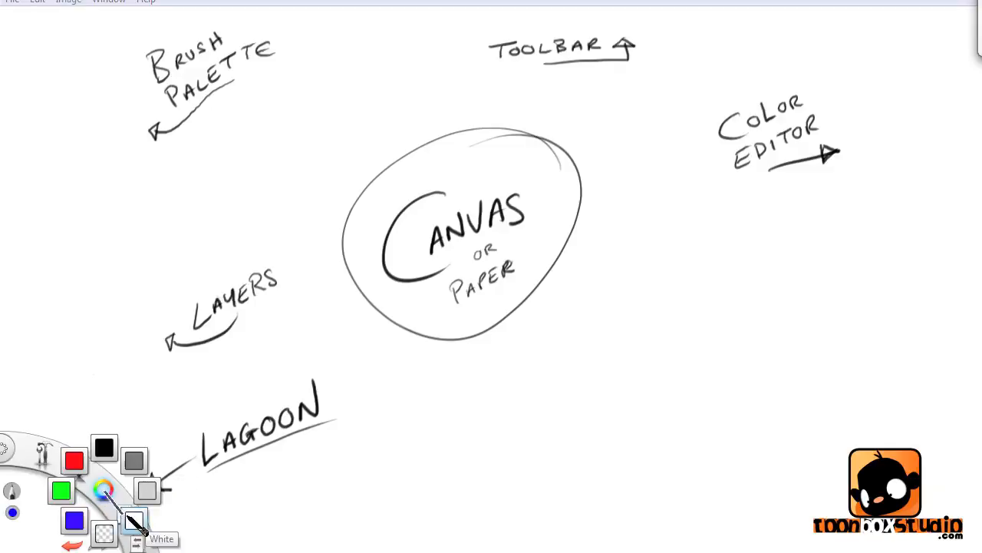
{"action": "left_click", "coordinate": [131, 519]}
- Examine the Lagoon's Edit commands and the neighbouring command set below them
{"action": "left_click", "coordinate": [125, 515]}
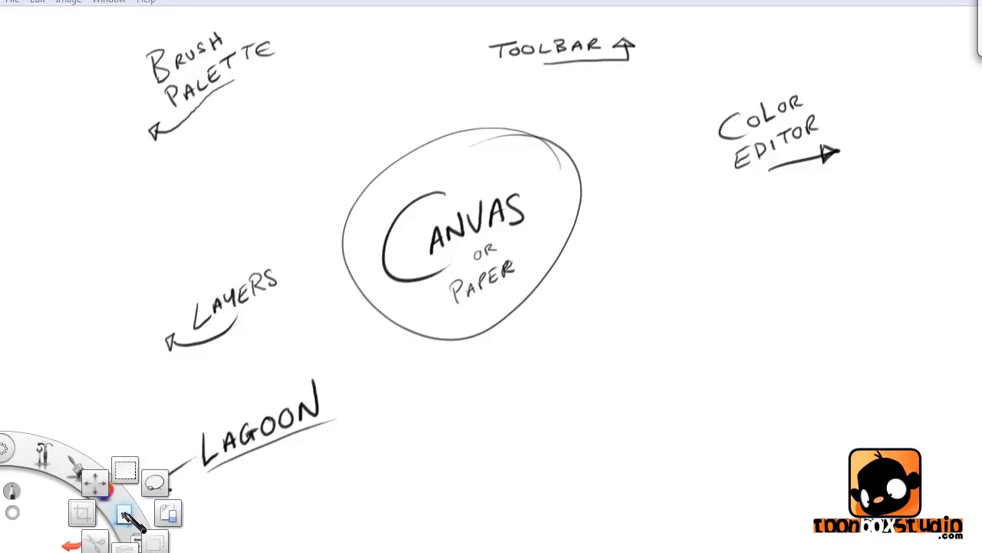
{"action": "mouse_move", "coordinate": [129, 515]}
{"action": "left_mouse_down"}
{"action": "mouse_move", "coordinate": [132, 476]}
{"action": "mouse_move", "coordinate": [153, 479]}
{"action": "mouse_move", "coordinate": [175, 517]}
{"action": "mouse_move", "coordinate": [152, 544]}
{"action": "mouse_move", "coordinate": [131, 547]}
{"action": "mouse_move", "coordinate": [98, 525]}
{"action": "mouse_move", "coordinate": [96, 491]}
{"action": "mouse_move", "coordinate": [121, 476]}
{"action": "mouse_move", "coordinate": [125, 507]}
{"action": "left_mouse_up"}
{"action": "left_click_drag", "start_coordinate": [139, 543], "coordinate": [192, 545]}
{"action": "left_click_drag", "start_coordinate": [106, 546], "coordinate": [138, 537]}
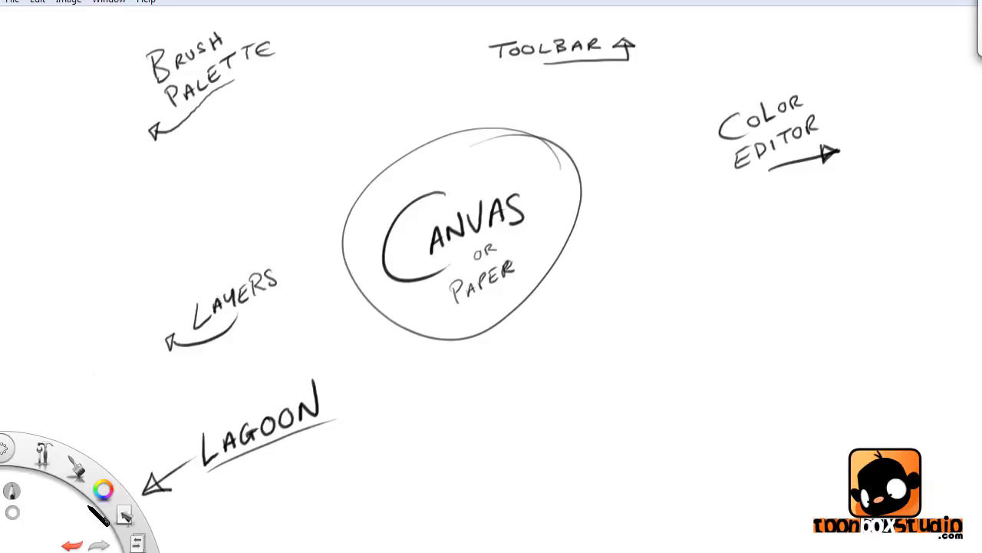
- Show the Brush Palette, the Color Editor and the Brush Properties puck again
{"action": "left_click", "coordinate": [13, 491]}
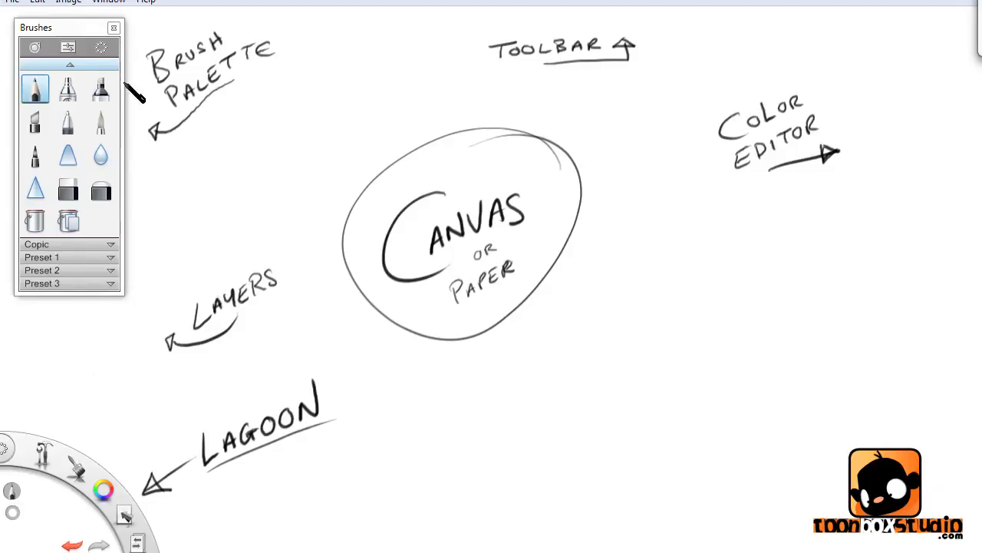
{"action": "left_click", "coordinate": [12, 513]}
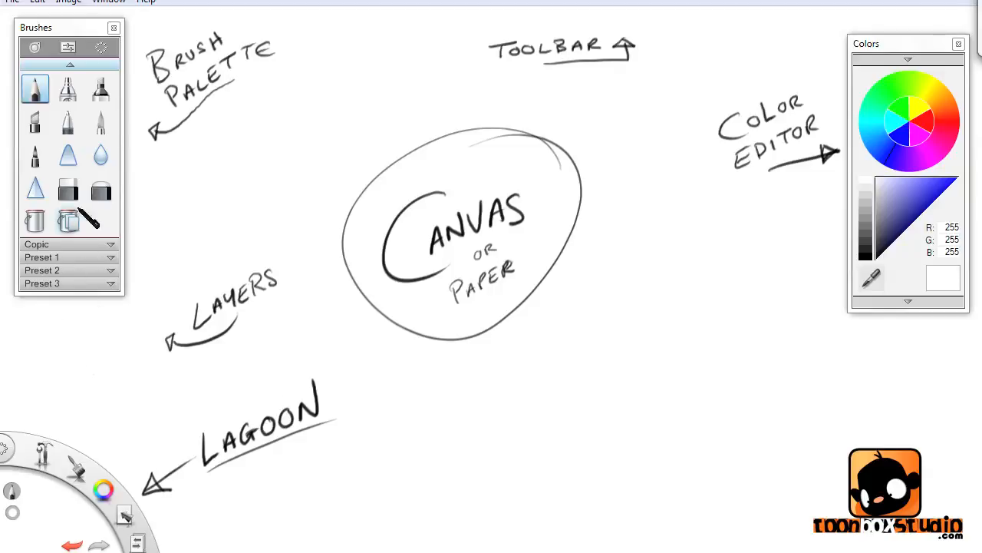
{"action": "left_click", "coordinate": [34, 48]}
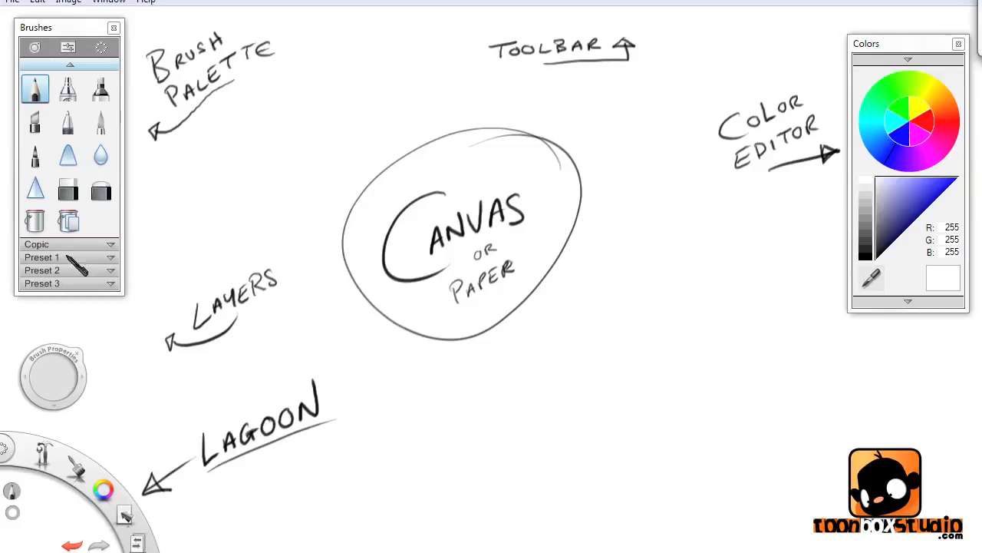
- Review the brush management commands of the Brush Palette and expand its Copic brush set
{"action": "left_click", "coordinate": [102, 47]}
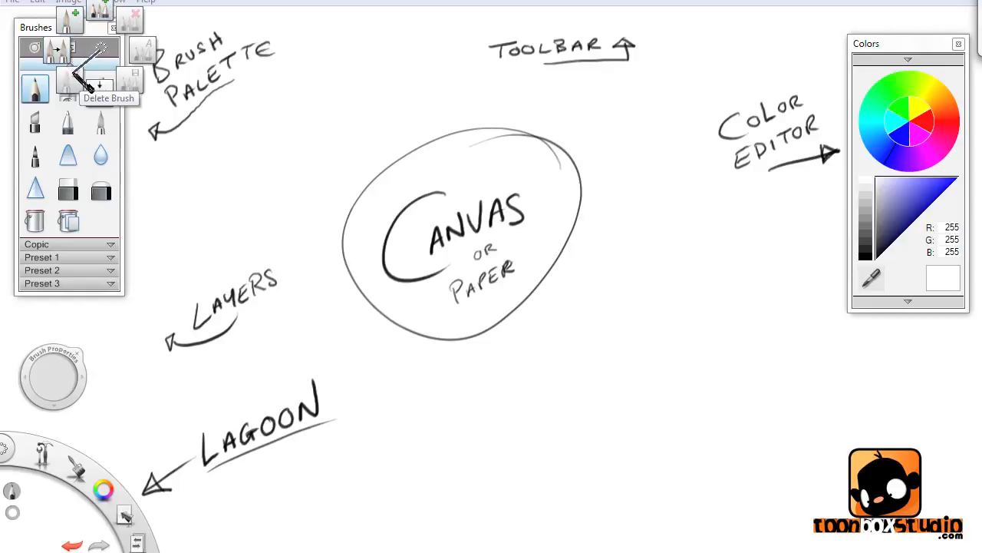
{"action": "left_click", "coordinate": [104, 49]}
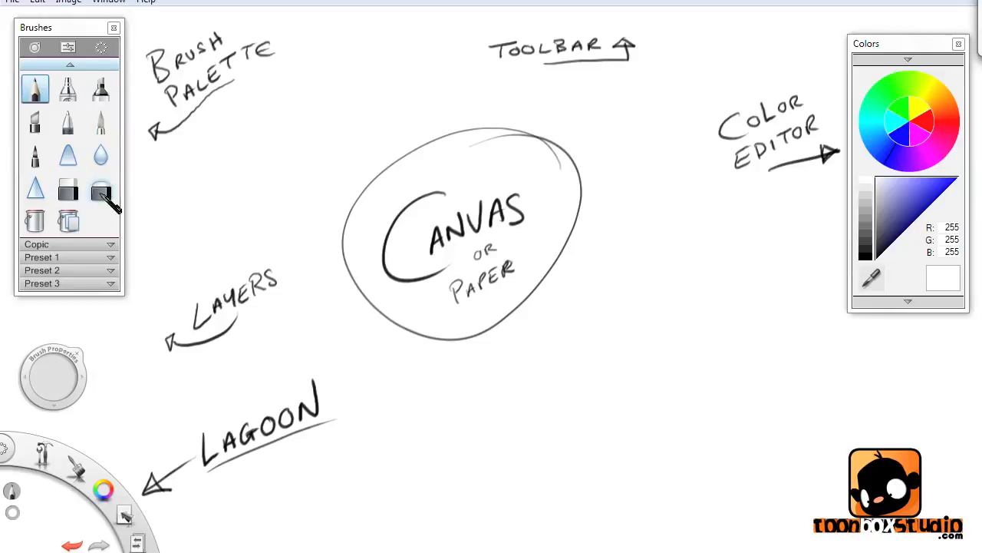
{"action": "left_click", "coordinate": [110, 244]}
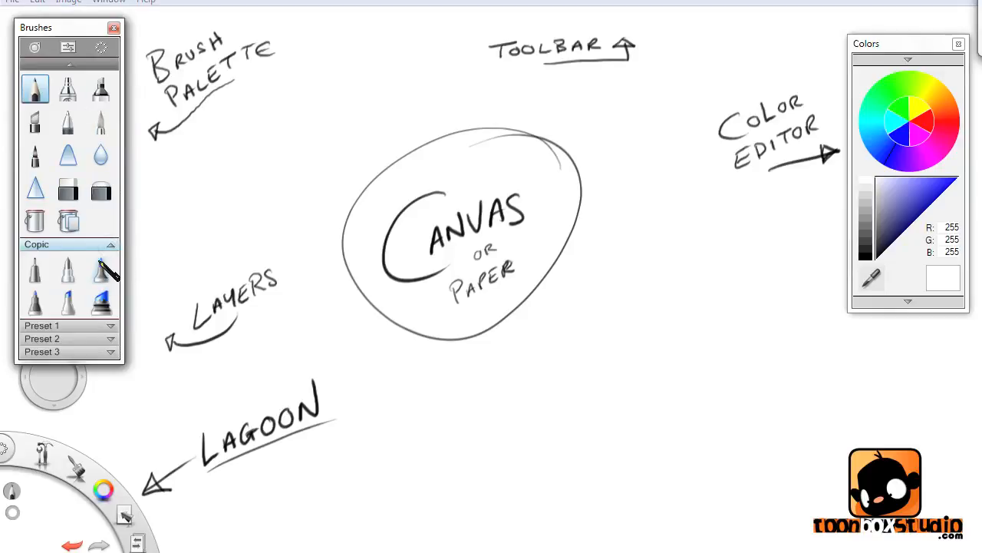
- Browse the Preset 1, Preset 2 and Preset 3 brush sets in turn, leaving every brush set collapsed
{"action": "left_click", "coordinate": [111, 246]}
{"action": "left_click", "coordinate": [111, 258]}
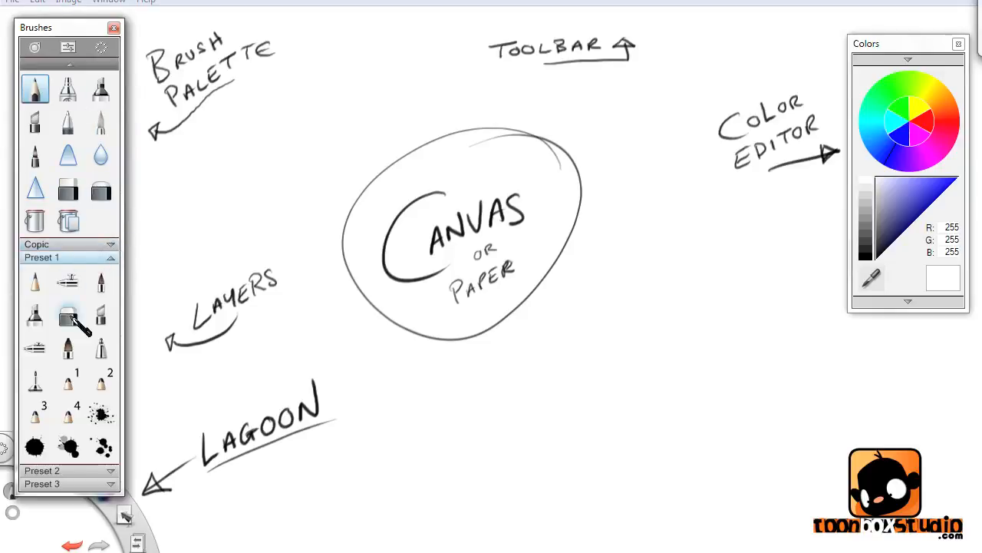
{"action": "left_click", "coordinate": [111, 258]}
{"action": "left_click", "coordinate": [111, 271]}
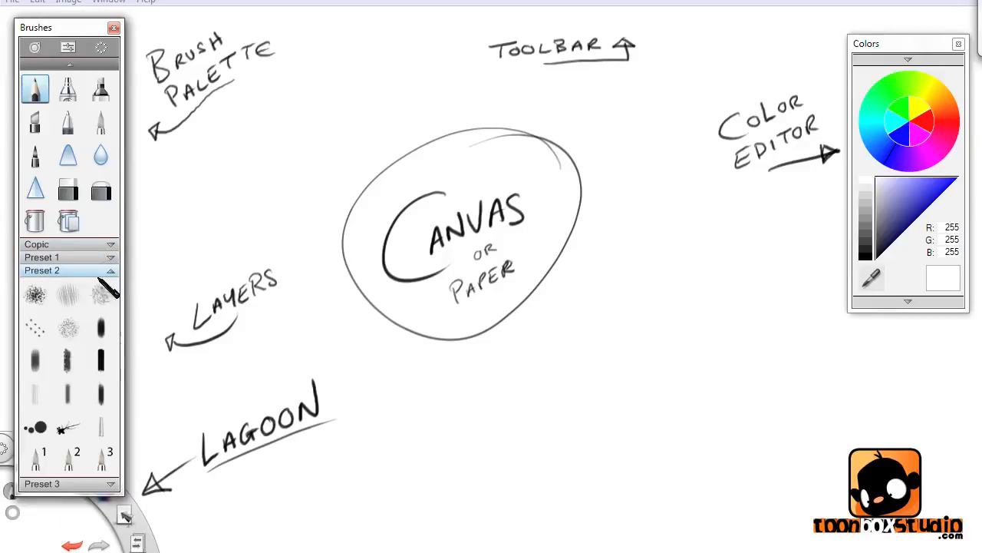
{"action": "left_click", "coordinate": [111, 258]}
{"action": "left_click", "coordinate": [112, 258]}
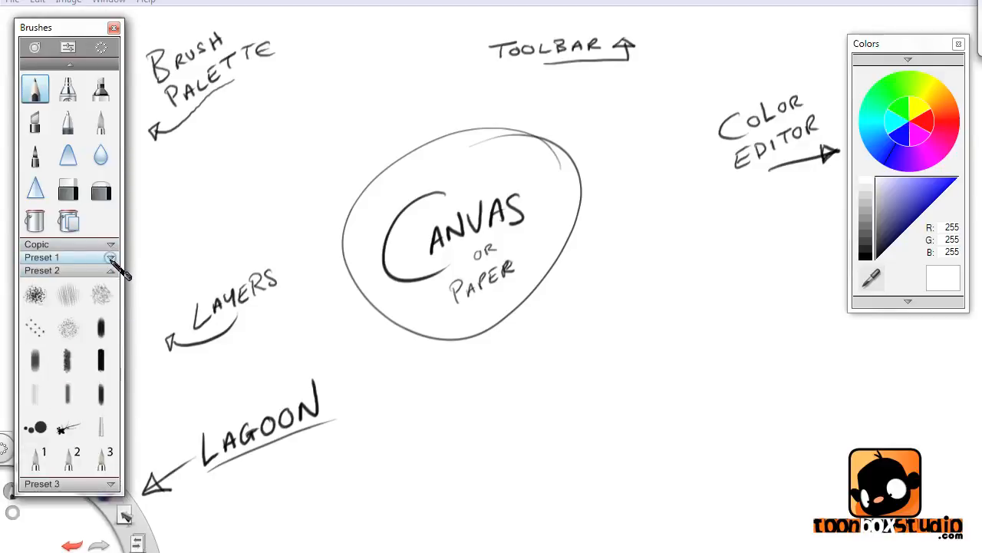
{"action": "left_click", "coordinate": [111, 271]}
{"action": "left_click", "coordinate": [107, 283]}
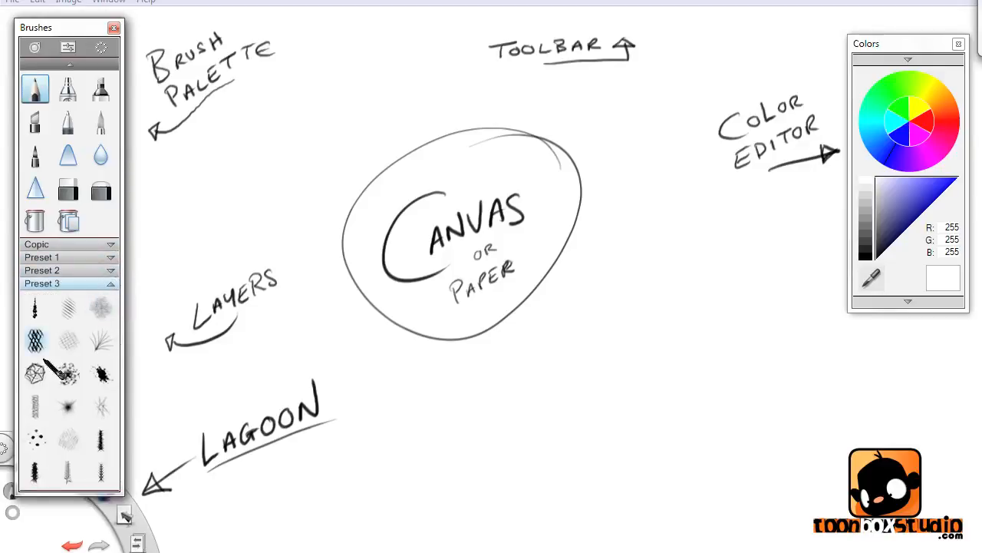
{"action": "left_click", "coordinate": [112, 283]}
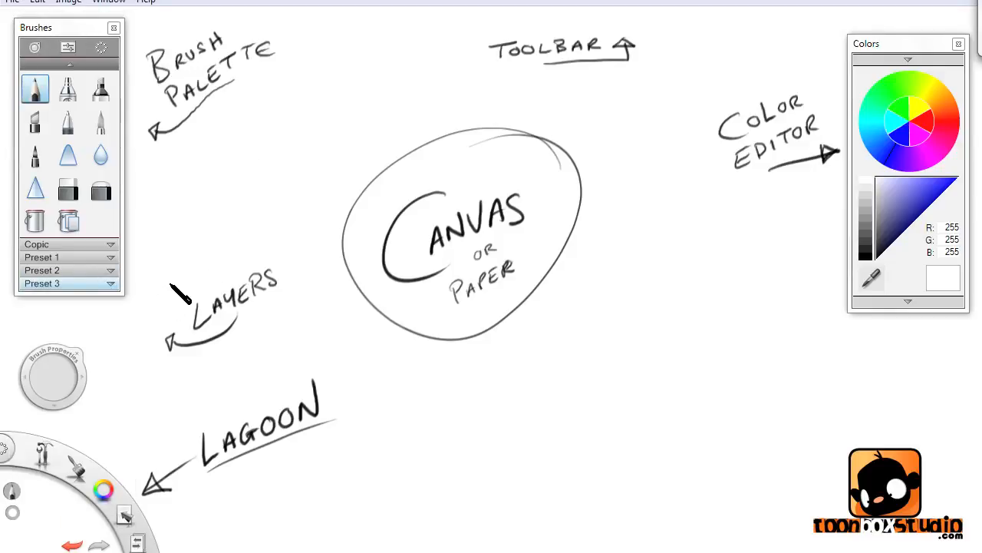
- Set the brush color to pure red and try the Pencil with scribbles on the blank canvas area, undoing the strokes
{"action": "left_click", "coordinate": [931, 121]}
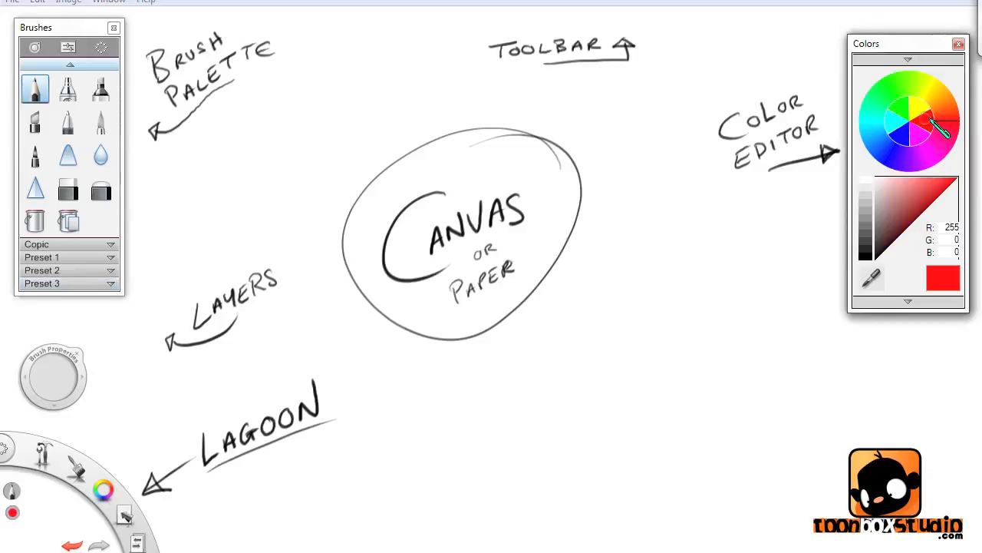
{"action": "left_click", "coordinate": [34, 86]}
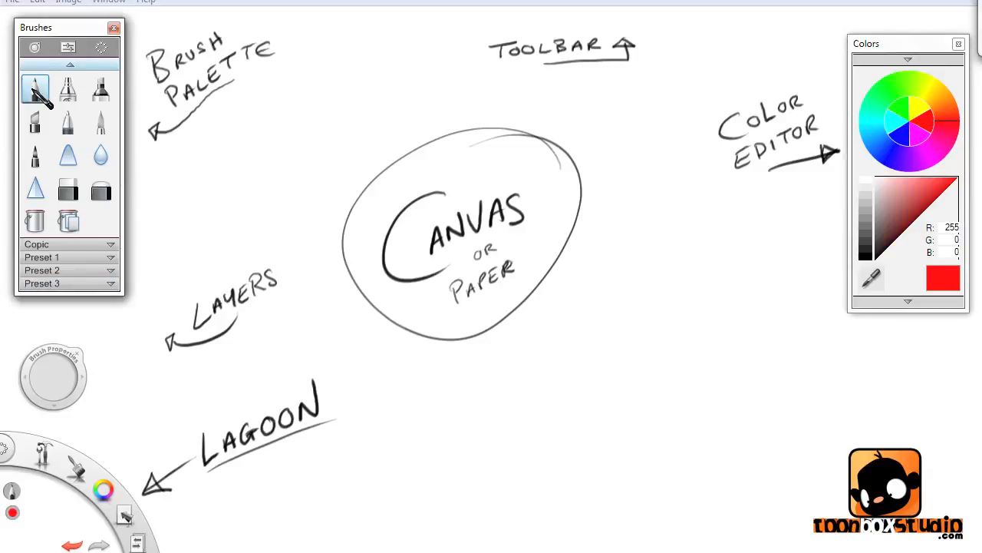
{"action": "mouse_move", "coordinate": [707, 255]}
{"action": "left_mouse_down"}
{"action": "mouse_move", "coordinate": [584, 426]}
{"action": "mouse_move", "coordinate": [595, 460]}
{"action": "left_mouse_up"}
{"action": "mouse_move", "coordinate": [726, 290]}
{"action": "left_mouse_down"}
{"action": "mouse_move", "coordinate": [696, 328]}
{"action": "mouse_move", "coordinate": [691, 389]}
{"action": "mouse_move", "coordinate": [723, 396]}
{"action": "left_mouse_up"}
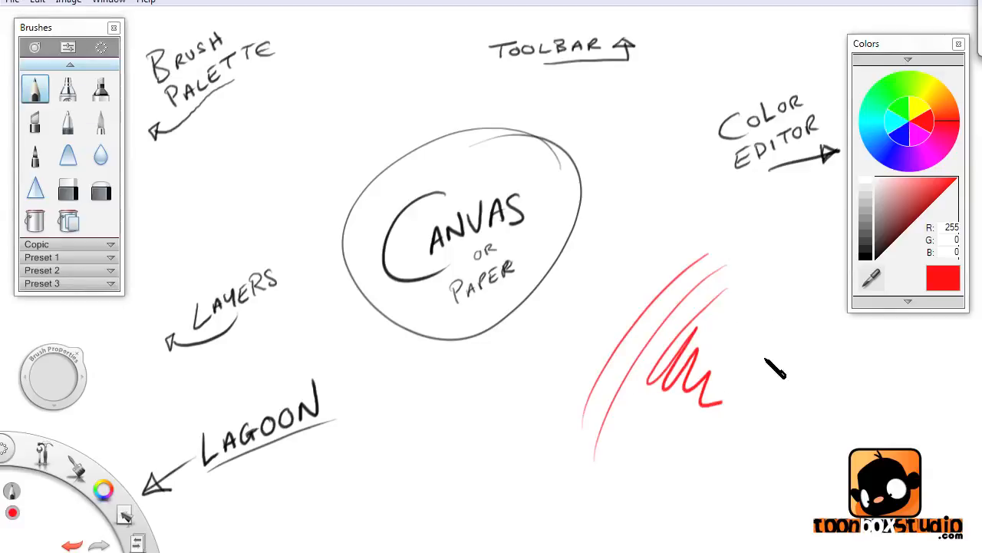
{"action": "mouse_move", "coordinate": [784, 267]}
{"action": "left_mouse_down"}
{"action": "mouse_move", "coordinate": [739, 325]}
{"action": "mouse_move", "coordinate": [756, 340]}
{"action": "mouse_move", "coordinate": [750, 388]}
{"action": "left_mouse_up"}
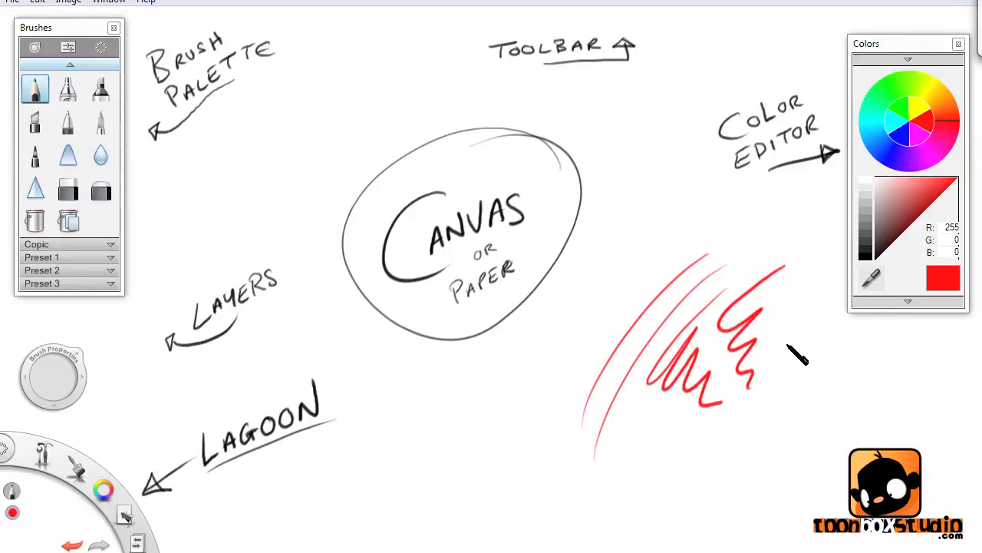
{"action": "key", "text": "ctrl+z"}
{"action": "key", "text": "ctrl+z"}
{"action": "key", "text": "ctrl+z"}
{"action": "key", "text": "ctrl+z"}
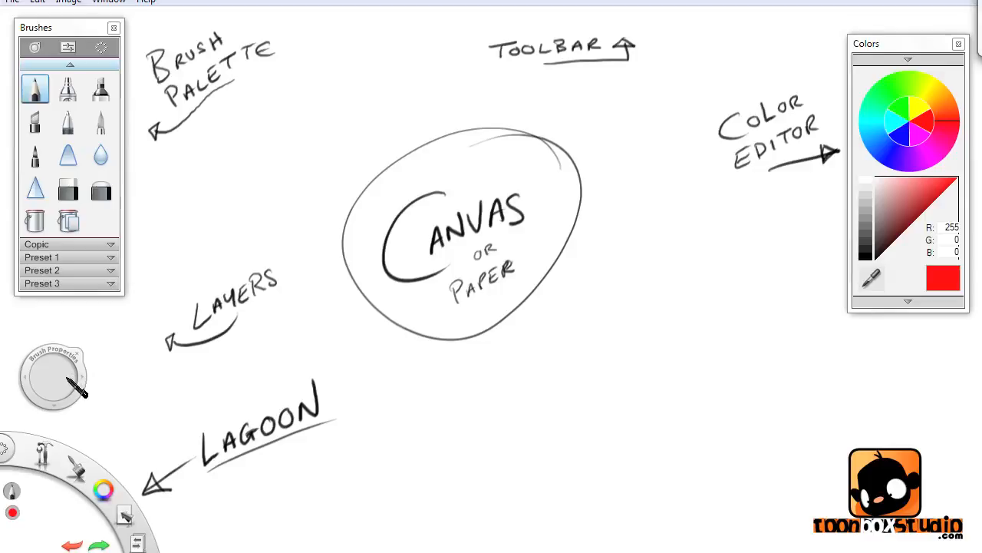
- Change the Pencil's size with the Brush Properties puck, scribble red strokes at the different sizes, and undo them
{"action": "left_click_drag", "start_coordinate": [58, 378], "coordinate": [55, 379]}
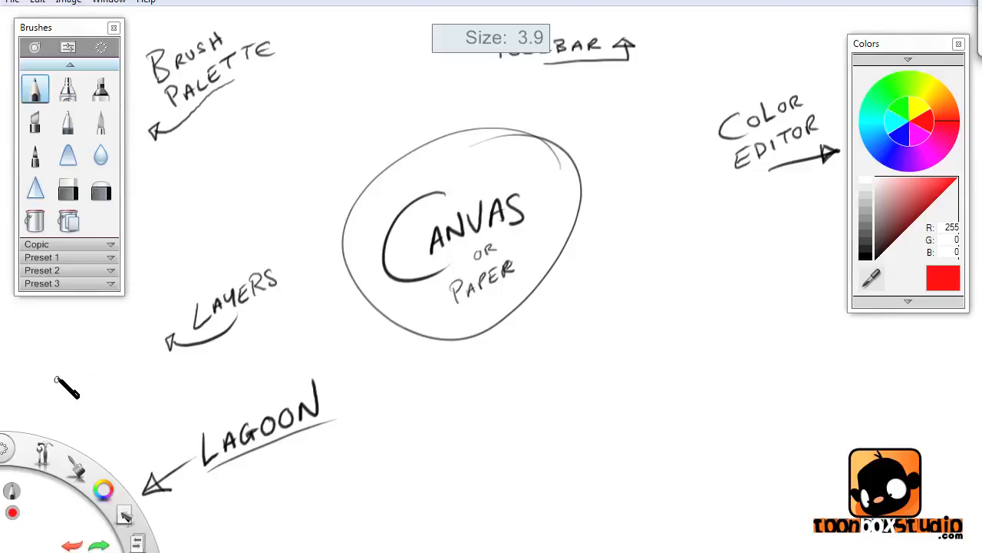
{"action": "mouse_move", "coordinate": [152, 361]}
{"action": "left_mouse_down"}
{"action": "mouse_move", "coordinate": [180, 361]}
{"action": "mouse_move", "coordinate": [55, 386]}
{"action": "mouse_move", "coordinate": [92, 389]}
{"action": "left_mouse_up"}
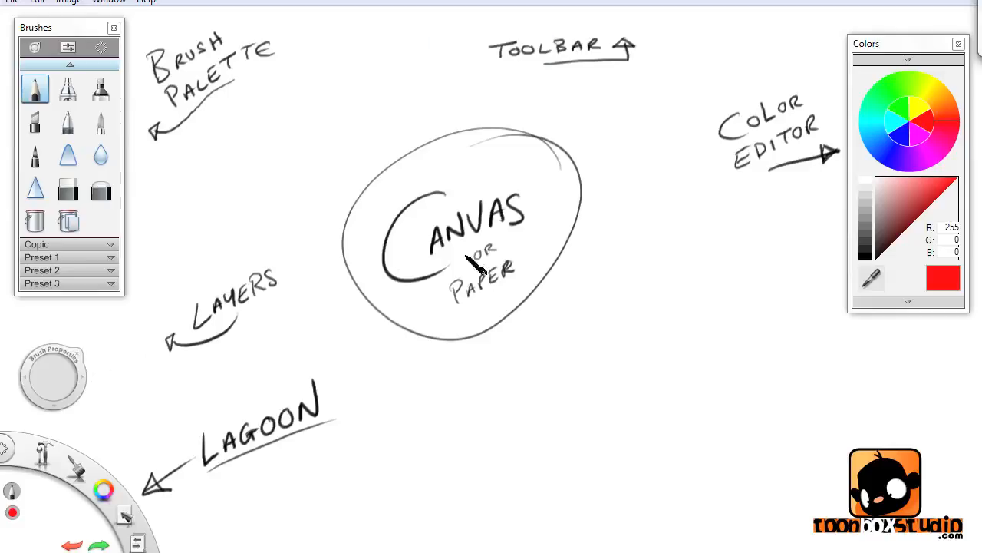
{"action": "left_click_drag", "start_coordinate": [708, 246], "coordinate": [614, 379]}
{"action": "left_click_drag", "start_coordinate": [720, 262], "coordinate": [721, 422]}
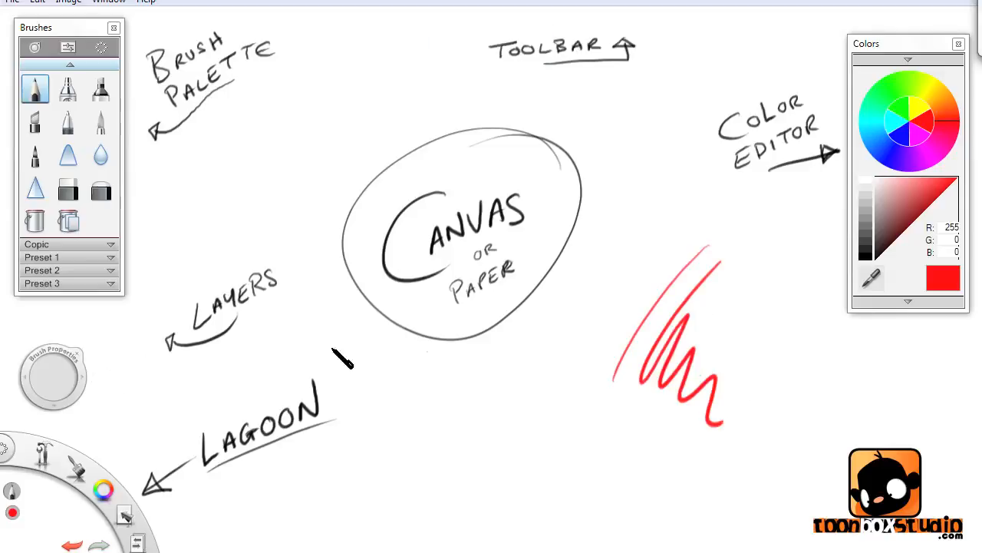
{"action": "left_click_drag", "start_coordinate": [54, 378], "coordinate": [55, 382]}
{"action": "mouse_move", "coordinate": [758, 289]}
{"action": "left_mouse_down"}
{"action": "mouse_move", "coordinate": [734, 387]}
{"action": "mouse_move", "coordinate": [768, 405]}
{"action": "mouse_move", "coordinate": [809, 473]}
{"action": "left_mouse_up"}
{"action": "key", "text": "ctrl+z"}
{"action": "key", "text": "ctrl+z"}
{"action": "key", "text": "ctrl+z"}
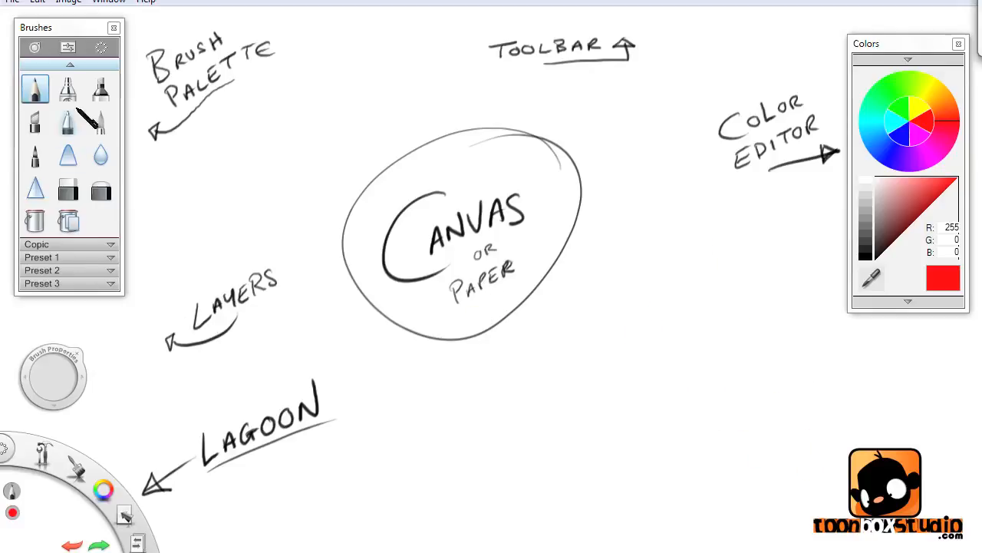
- Try the Airbrush in red at its default size and at a much larger size, undoing each scribble
{"action": "left_click", "coordinate": [67, 89]}
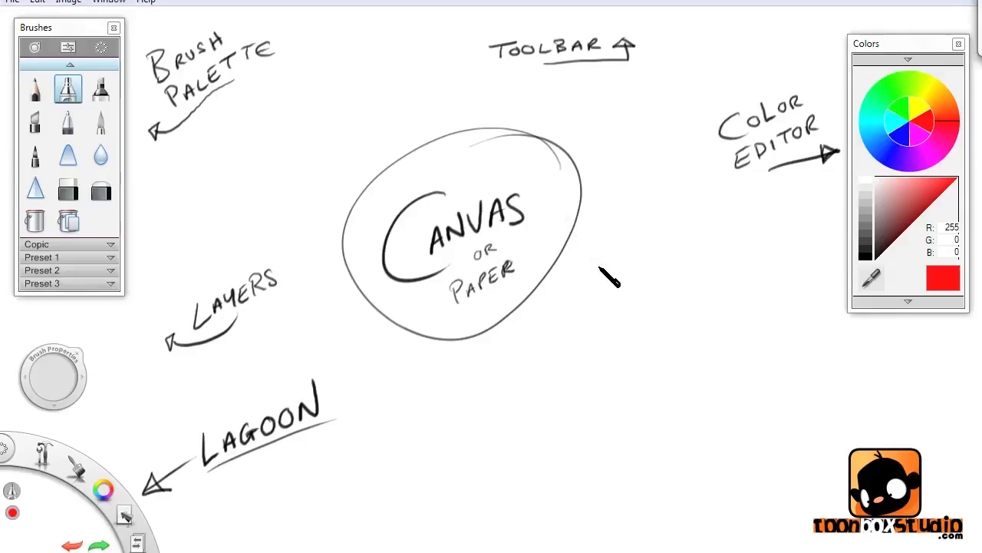
{"action": "mouse_move", "coordinate": [600, 268]}
{"action": "left_mouse_down"}
{"action": "mouse_move", "coordinate": [581, 314]}
{"action": "mouse_move", "coordinate": [592, 397]}
{"action": "mouse_move", "coordinate": [648, 416]}
{"action": "mouse_move", "coordinate": [652, 479]}
{"action": "mouse_move", "coordinate": [703, 490]}
{"action": "left_mouse_up"}
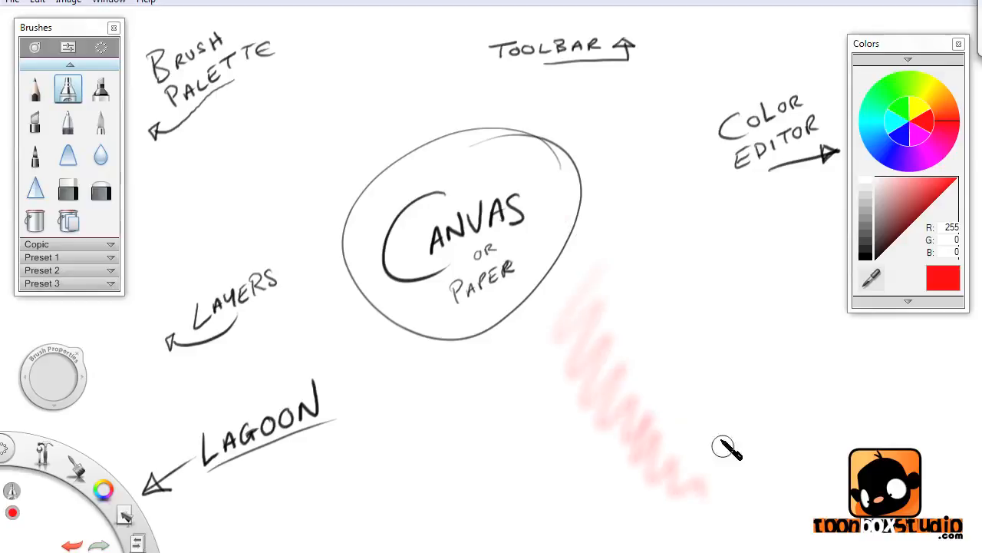
{"action": "key", "text": "ctrl+z"}
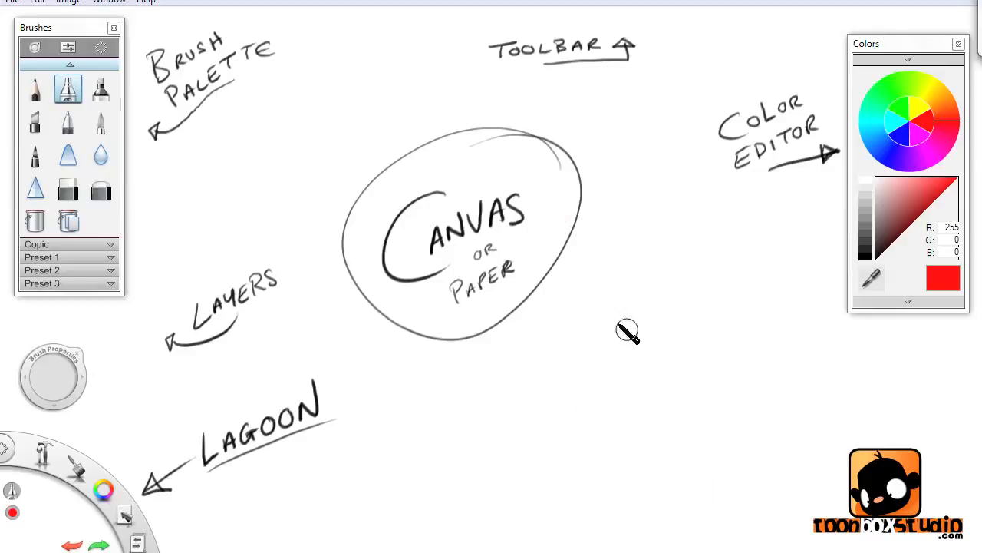
{"action": "left_click_drag", "start_coordinate": [84, 376], "coordinate": [138, 380]}
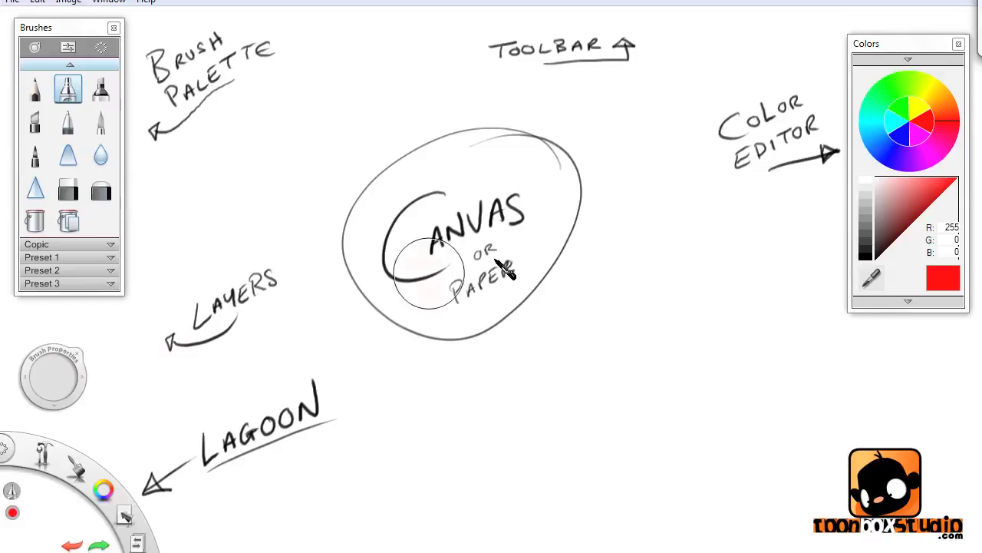
{"action": "mouse_move", "coordinate": [649, 247]}
{"action": "left_mouse_down"}
{"action": "mouse_move", "coordinate": [599, 343]}
{"action": "mouse_move", "coordinate": [626, 344]}
{"action": "mouse_move", "coordinate": [663, 378]}
{"action": "mouse_move", "coordinate": [715, 456]}
{"action": "left_mouse_up"}
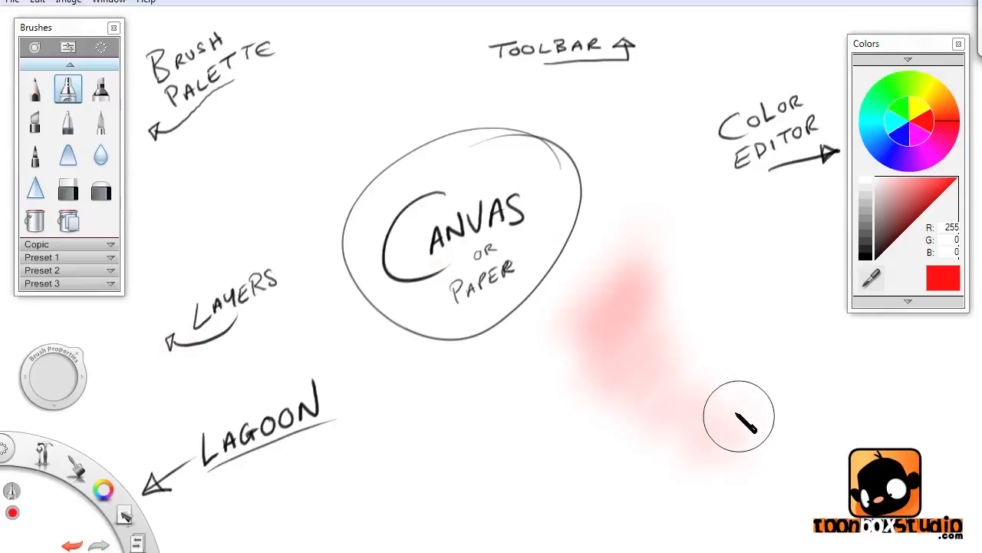
{"action": "key", "text": "ctrl+z"}
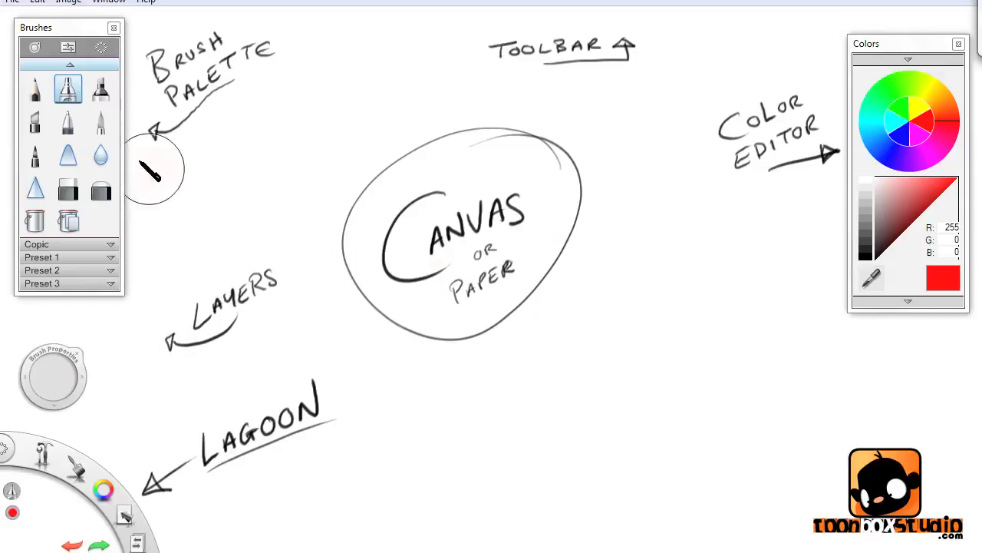
- Try the Marker with red scribbles before and after adjusting its brush properties with the puck, undoing both
{"action": "left_click", "coordinate": [101, 90]}
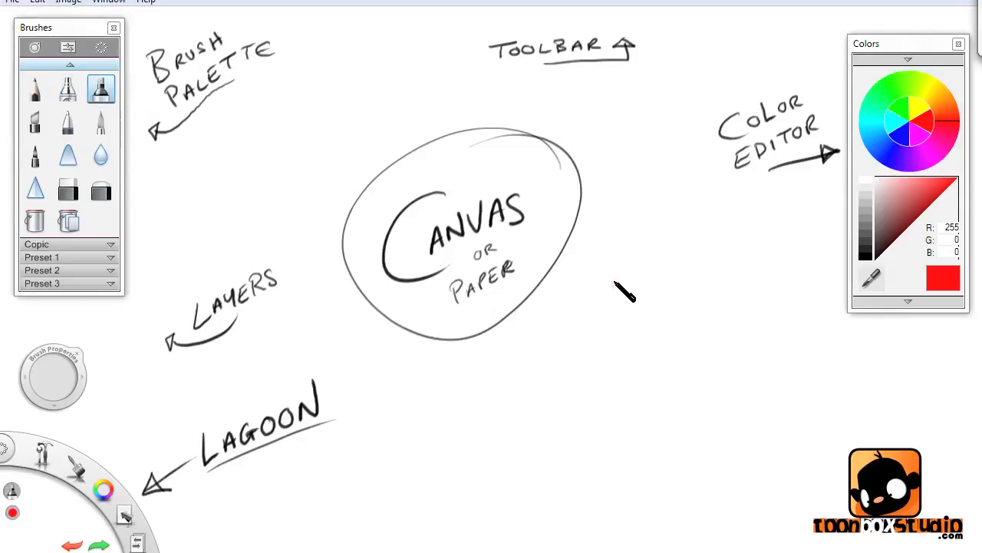
{"action": "mouse_move", "coordinate": [624, 268]}
{"action": "left_mouse_down"}
{"action": "mouse_move", "coordinate": [586, 330]}
{"action": "mouse_move", "coordinate": [608, 335]}
{"action": "mouse_move", "coordinate": [627, 360]}
{"action": "mouse_move", "coordinate": [647, 424]}
{"action": "left_mouse_up"}
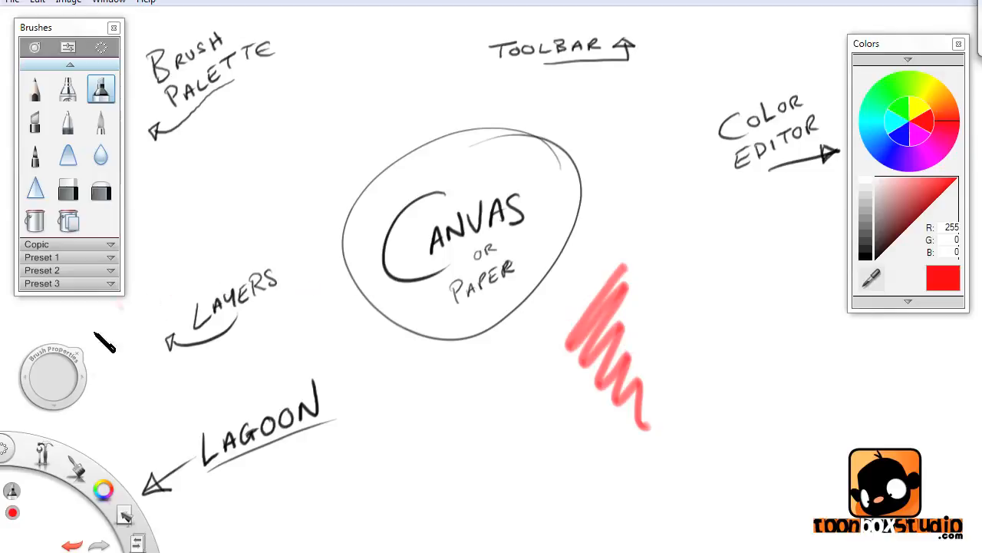
{"action": "left_click_drag", "start_coordinate": [76, 360], "coordinate": [119, 377]}
{"action": "mouse_move", "coordinate": [665, 255]}
{"action": "left_mouse_down"}
{"action": "mouse_move", "coordinate": [652, 350]}
{"action": "mouse_move", "coordinate": [702, 377]}
{"action": "mouse_move", "coordinate": [746, 445]}
{"action": "left_mouse_up"}
{"action": "key", "text": "ctrl+z"}
{"action": "key", "text": "ctrl+z"}
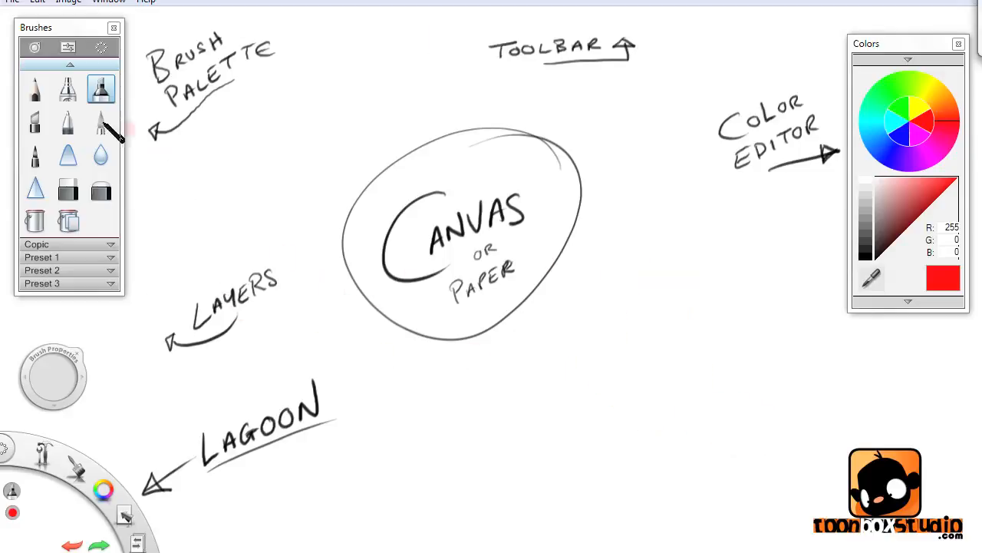
- Try the Chisel Tip Pen and the Ballpoint Pen with a red scribble each, undoing each one
{"action": "left_click", "coordinate": [35, 122]}
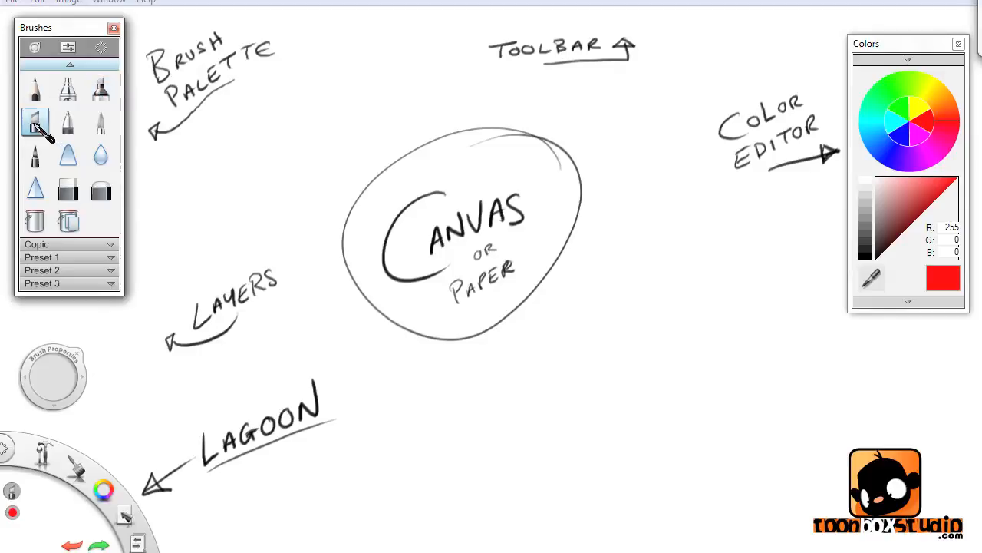
{"action": "mouse_move", "coordinate": [640, 230]}
{"action": "left_mouse_down"}
{"action": "mouse_move", "coordinate": [585, 325]}
{"action": "mouse_move", "coordinate": [618, 330]}
{"action": "mouse_move", "coordinate": [631, 403]}
{"action": "left_mouse_up"}
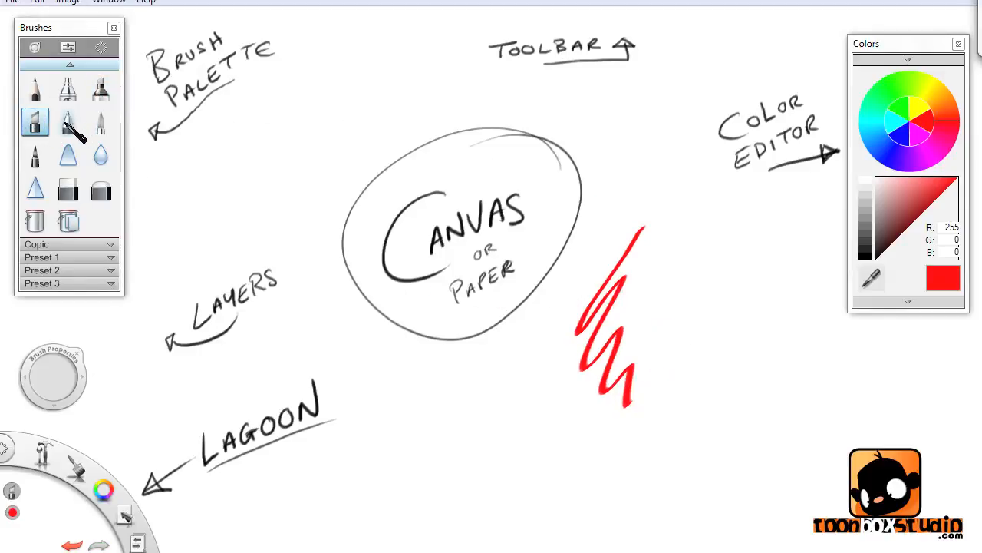
{"action": "key", "text": "ctrl+z"}
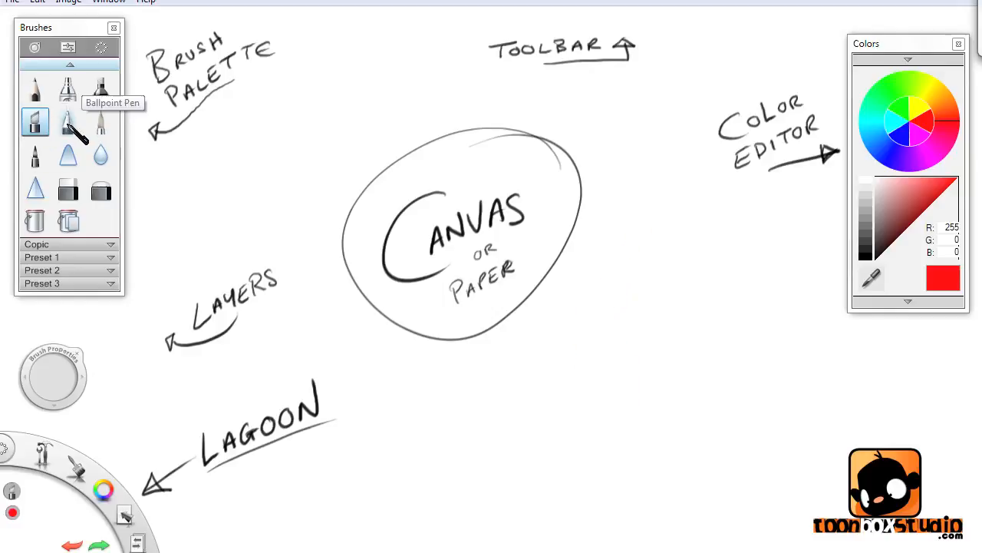
{"action": "left_click", "coordinate": [68, 123]}
{"action": "mouse_move", "coordinate": [631, 265]}
{"action": "left_mouse_down"}
{"action": "mouse_move", "coordinate": [600, 331]}
{"action": "mouse_move", "coordinate": [658, 403]}
{"action": "left_mouse_up"}
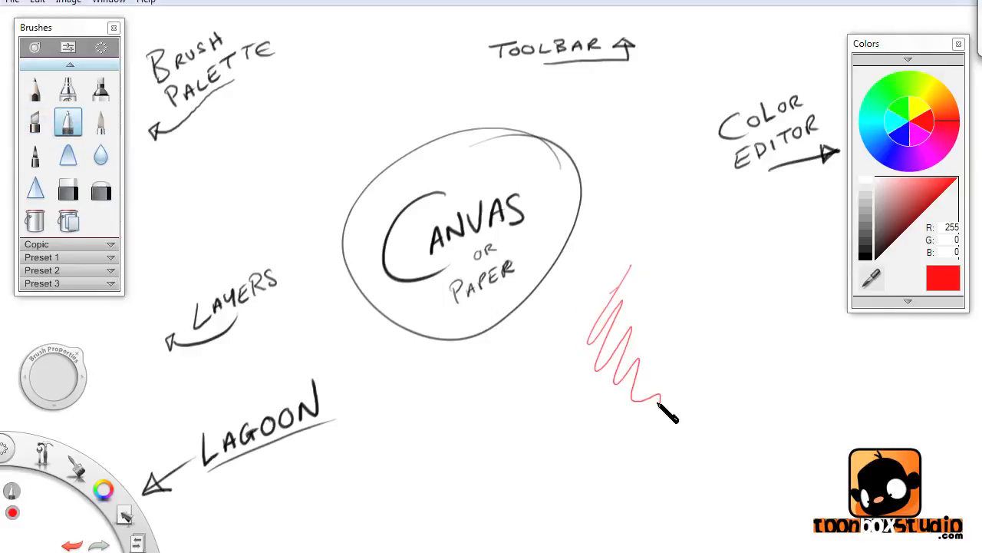
{"action": "key", "text": "ctrl+z"}
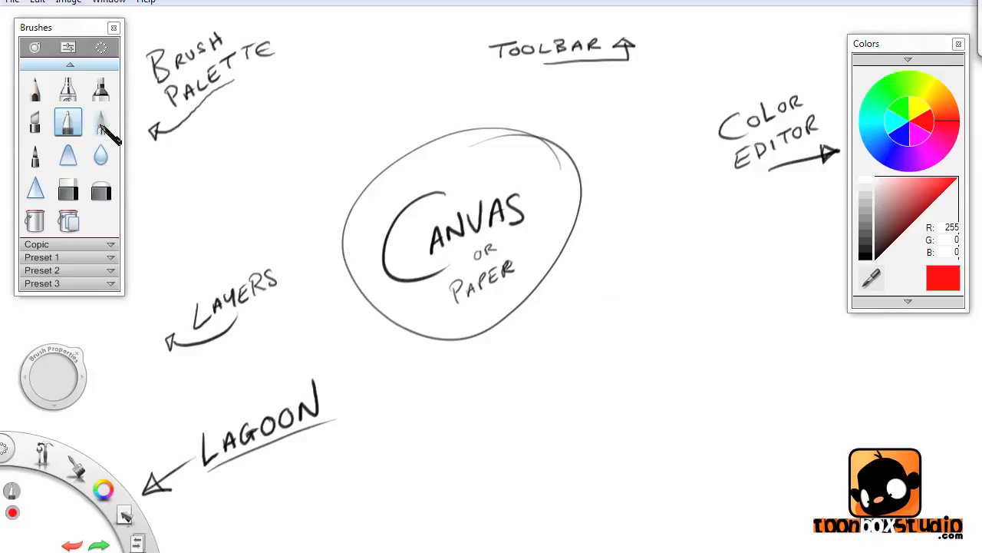
- Enlarge the Paintbrush with the Brush Properties puck, comparing red scribbles before and after the change and undoing both
{"action": "left_click", "coordinate": [100, 122]}
{"action": "mouse_move", "coordinate": [650, 254]}
{"action": "left_mouse_down"}
{"action": "mouse_move", "coordinate": [579, 353]}
{"action": "mouse_move", "coordinate": [591, 396]}
{"action": "mouse_move", "coordinate": [654, 402]}
{"action": "left_mouse_up"}
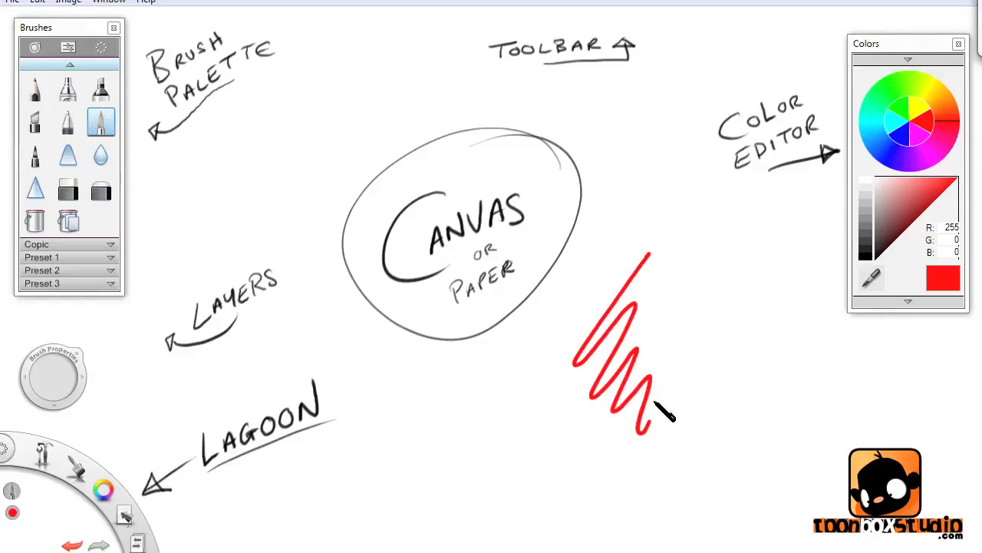
{"action": "left_click_drag", "start_coordinate": [61, 380], "coordinate": [178, 367]}
{"action": "mouse_move", "coordinate": [650, 268]}
{"action": "left_mouse_down"}
{"action": "mouse_move", "coordinate": [669, 274]}
{"action": "mouse_move", "coordinate": [680, 390]}
{"action": "mouse_move", "coordinate": [798, 438]}
{"action": "left_mouse_up"}
{"action": "key", "text": "ctrl+z"}
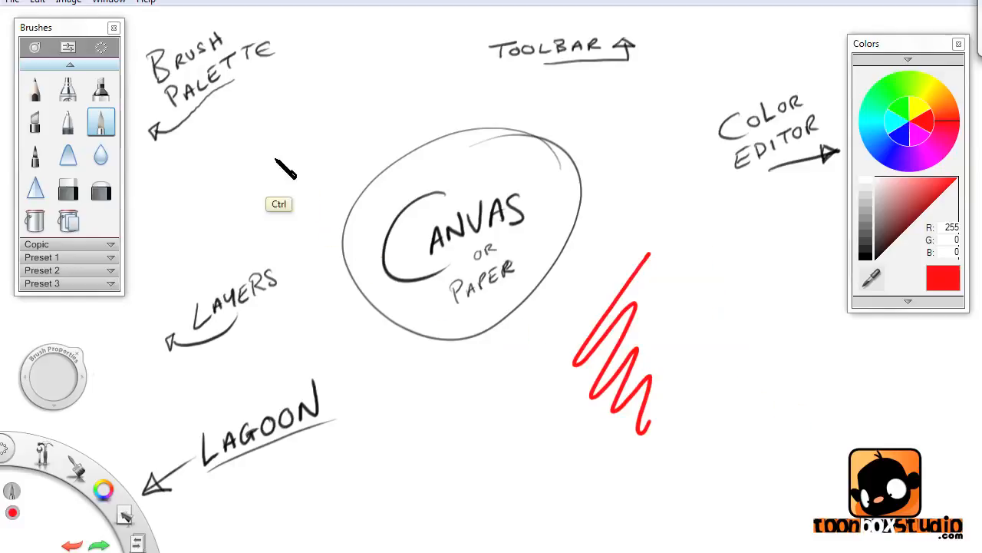
{"action": "key", "text": "ctrl+z"}
- Try the Felt Pen with a red zigzag on the blank canvas area and undo it
{"action": "left_click", "coordinate": [34, 158]}
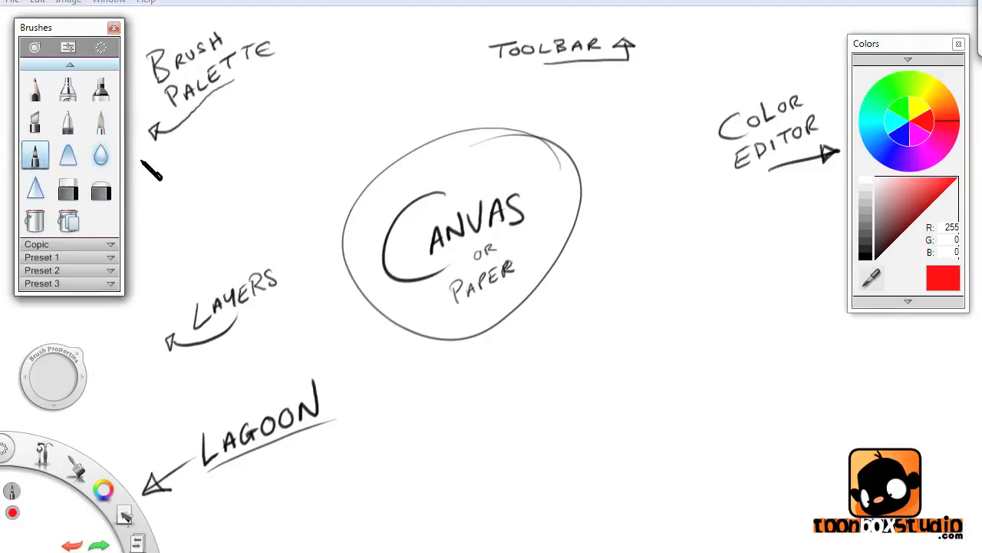
{"action": "left_click_drag", "start_coordinate": [642, 243], "coordinate": [623, 326]}
{"action": "left_click_drag", "start_coordinate": [603, 364], "coordinate": [700, 415]}
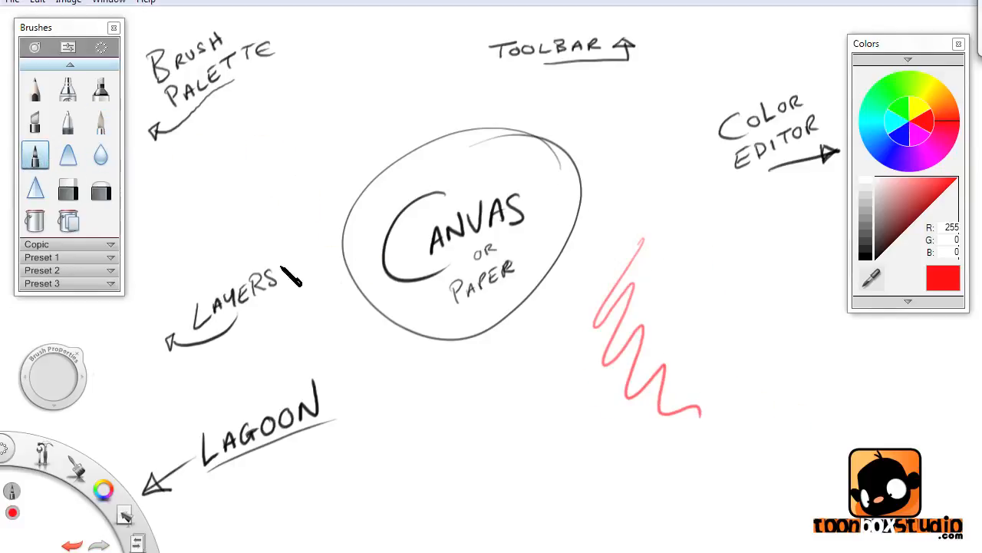
{"action": "key", "text": "ctrl+z"}
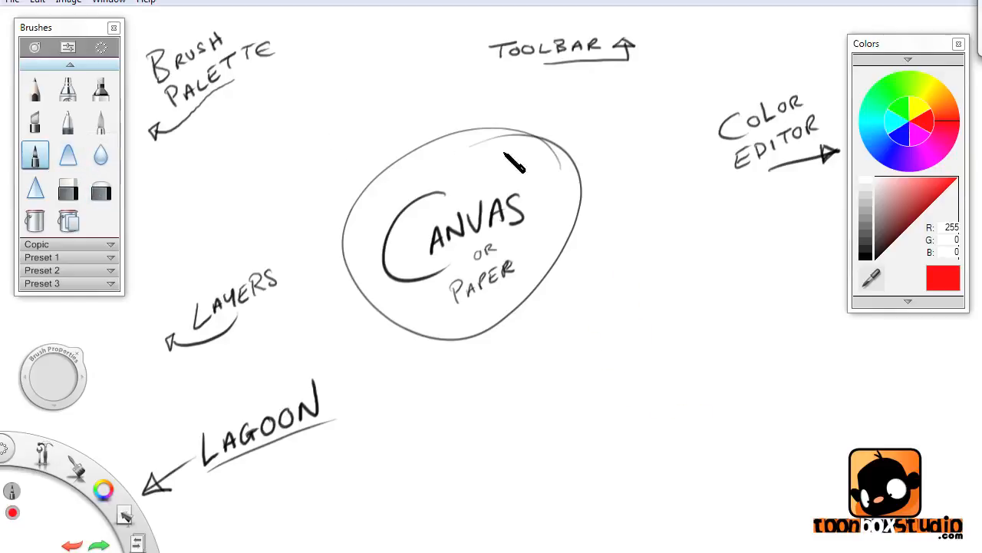
- Paint a thick red Paintbrush patch beside the Canvas label and an adjoining patch below it in muted red (204, 100, 100)
{"action": "left_click", "coordinate": [100, 122]}
{"action": "mouse_move", "coordinate": [687, 238]}
{"action": "left_mouse_down"}
{"action": "mouse_move", "coordinate": [658, 314]}
{"action": "mouse_move", "coordinate": [675, 383]}
{"action": "left_mouse_up"}
{"action": "left_click", "coordinate": [910, 192]}
{"action": "mouse_move", "coordinate": [710, 332]}
{"action": "left_mouse_down"}
{"action": "mouse_move", "coordinate": [639, 380]}
{"action": "mouse_move", "coordinate": [657, 383]}
{"action": "mouse_move", "coordinate": [651, 433]}
{"action": "mouse_move", "coordinate": [745, 409]}
{"action": "mouse_move", "coordinate": [680, 362]}
{"action": "left_mouse_up"}
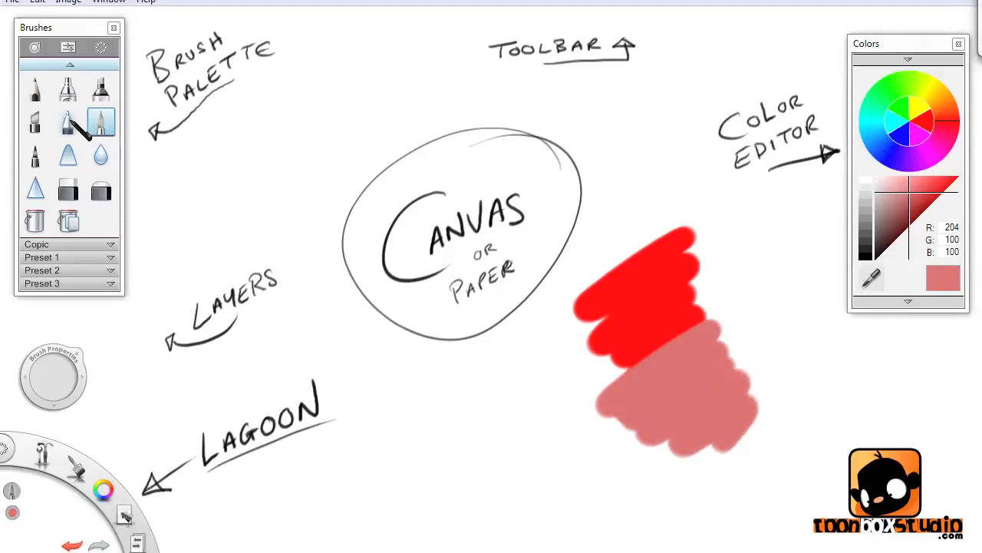
- Try the Smear brush across the boundary between the red and muted red patches and undo the strokes
{"action": "left_click", "coordinate": [68, 155]}
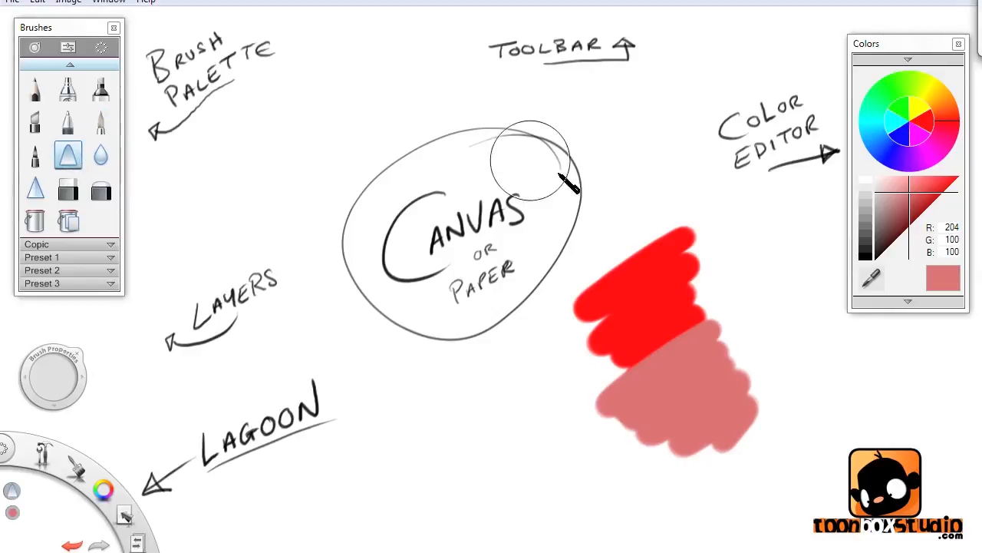
{"action": "mouse_move", "coordinate": [695, 343]}
{"action": "left_mouse_down"}
{"action": "mouse_move", "coordinate": [669, 386]}
{"action": "mouse_move", "coordinate": [686, 351]}
{"action": "mouse_move", "coordinate": [679, 326]}
{"action": "mouse_move", "coordinate": [640, 379]}
{"action": "mouse_move", "coordinate": [737, 324]}
{"action": "mouse_move", "coordinate": [665, 381]}
{"action": "mouse_move", "coordinate": [675, 292]}
{"action": "mouse_move", "coordinate": [636, 335]}
{"action": "mouse_move", "coordinate": [647, 312]}
{"action": "left_mouse_up"}
{"action": "key", "text": "ctrl+z"}
{"action": "key", "text": "ctrl+z"}
{"action": "key", "text": "ctrl+z"}
{"action": "key", "text": "ctrl+z"}
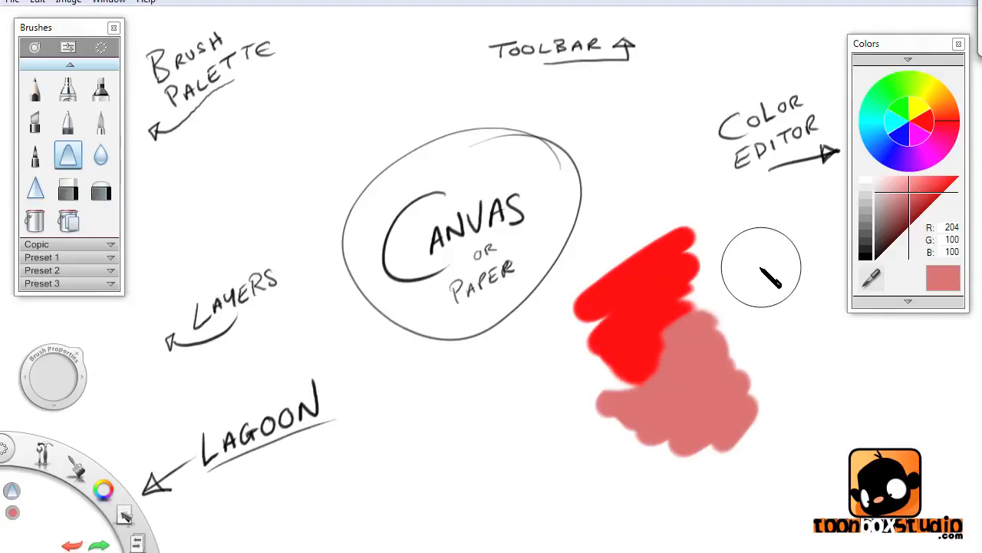
- Soften the seam between the two patches with the Blur brush and undo it, redoing the muted red patch
{"action": "left_click", "coordinate": [101, 156]}
{"action": "mouse_move", "coordinate": [663, 322]}
{"action": "left_mouse_down"}
{"action": "mouse_move", "coordinate": [706, 333]}
{"action": "mouse_move", "coordinate": [687, 335]}
{"action": "left_mouse_up"}
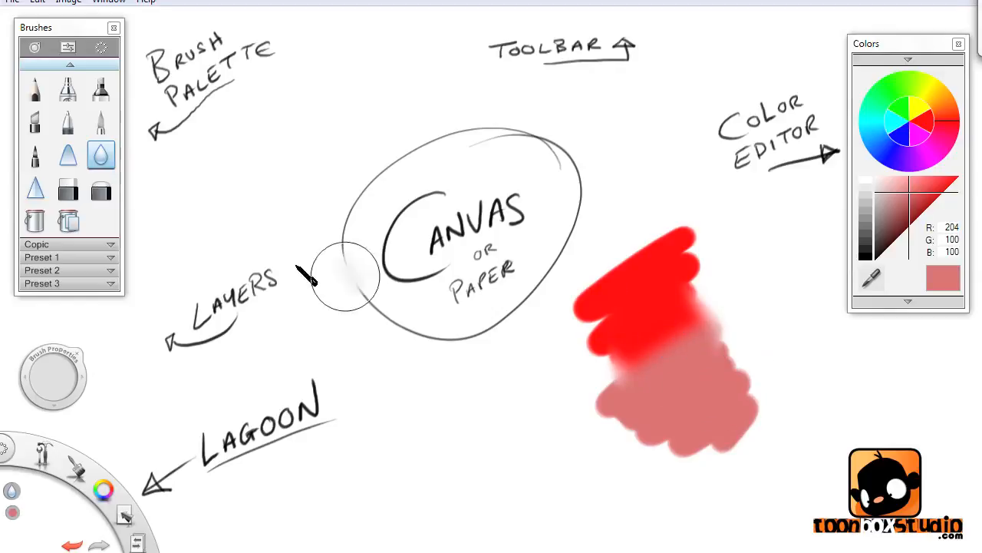
{"action": "key", "text": "ctrl+z"}
{"action": "key", "text": "ctrl+z"}
{"action": "key", "text": "ctrl+z"}
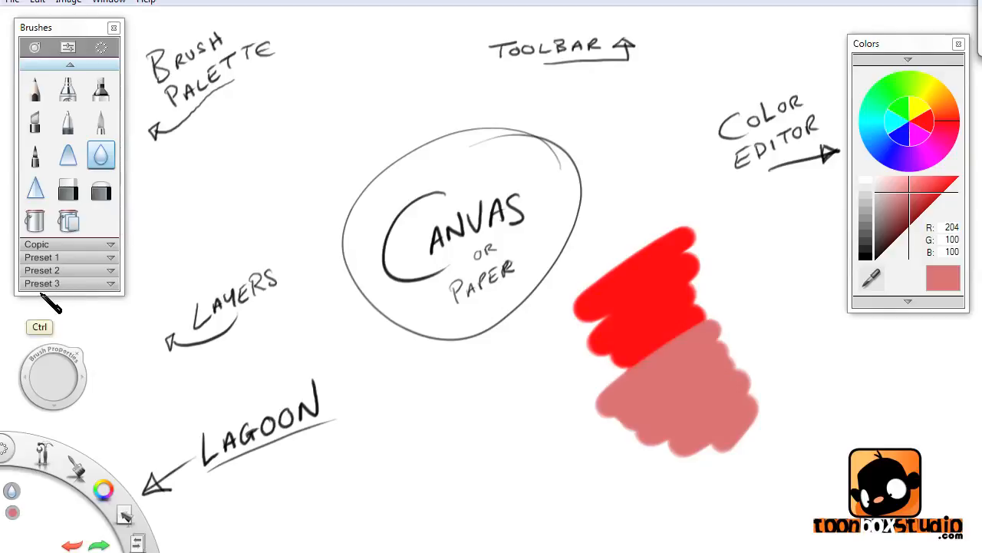
{"action": "key", "text": "ctrl+z"}
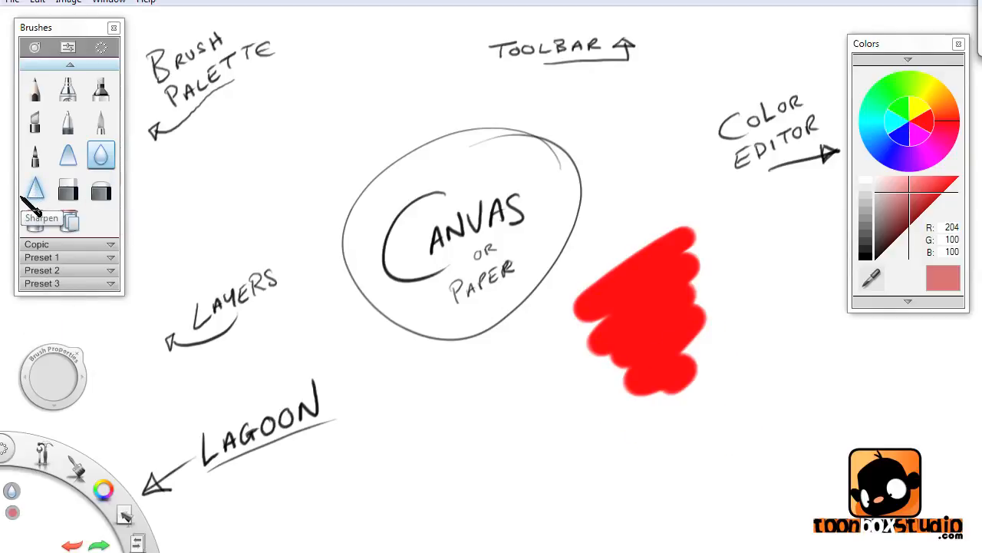
{"action": "left_click", "coordinate": [37, 1]}
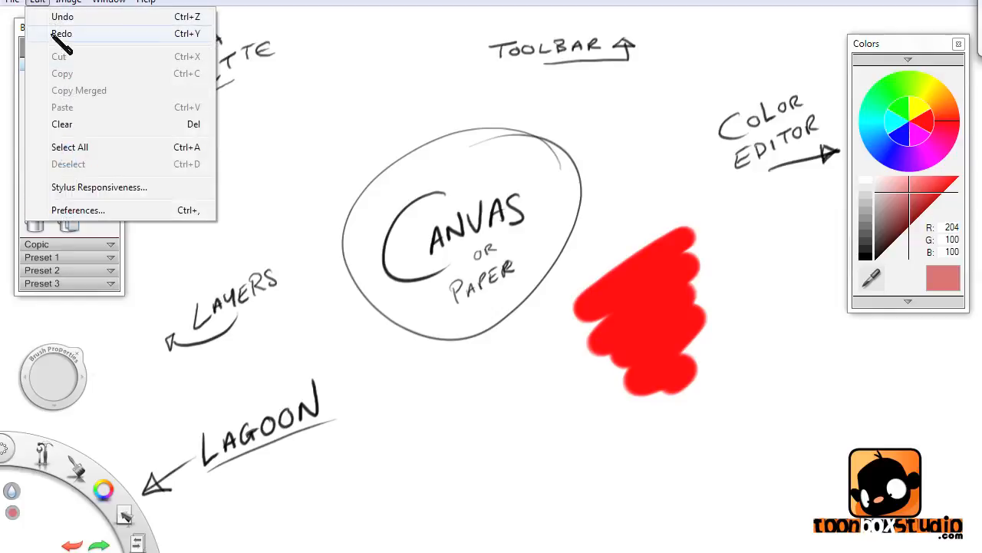
{"action": "left_click", "coordinate": [60, 31]}
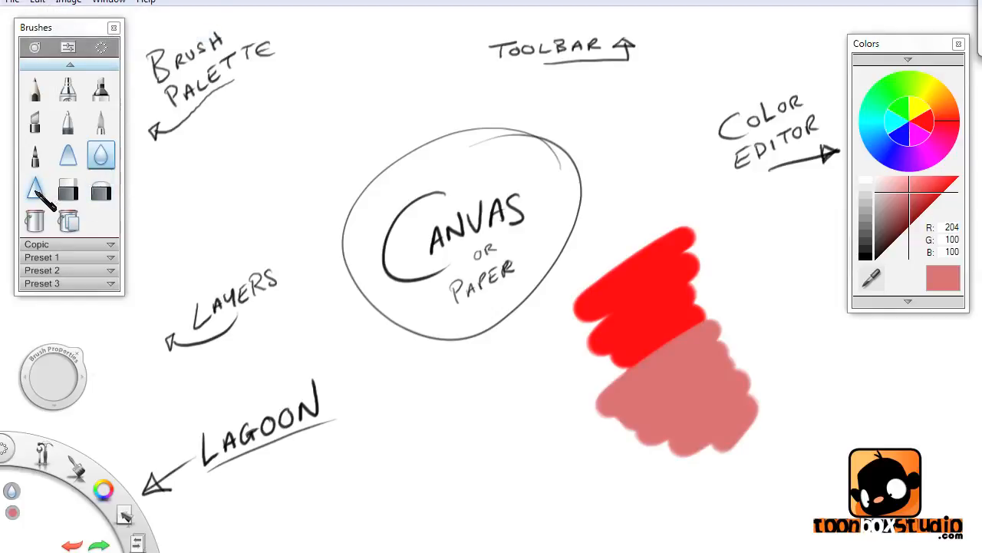
- Select the Sharpen brush, and undo both painted patches, restoring only the bright red one
{"action": "left_click", "coordinate": [34, 189]}
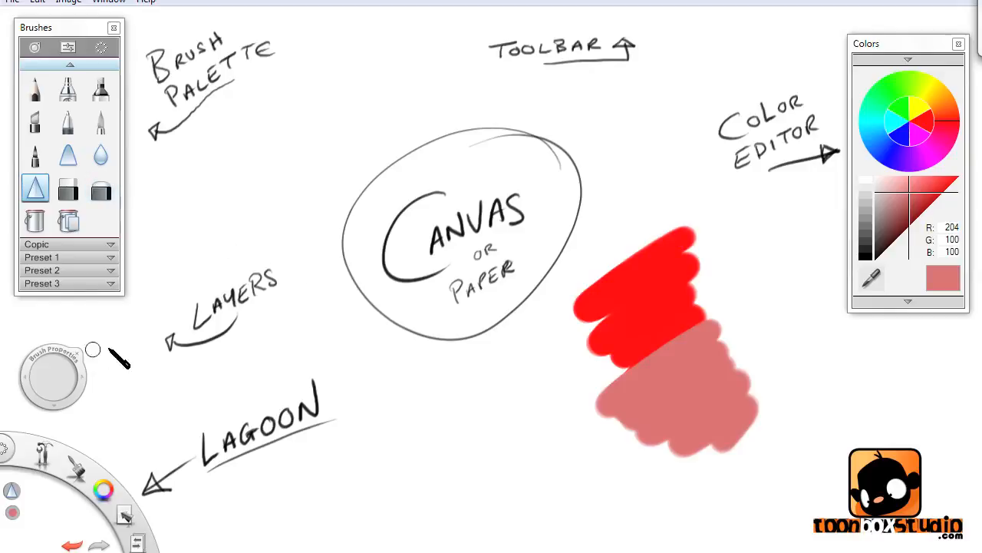
{"action": "key", "text": "ctrl+z"}
{"action": "key", "text": "ctrl+z"}
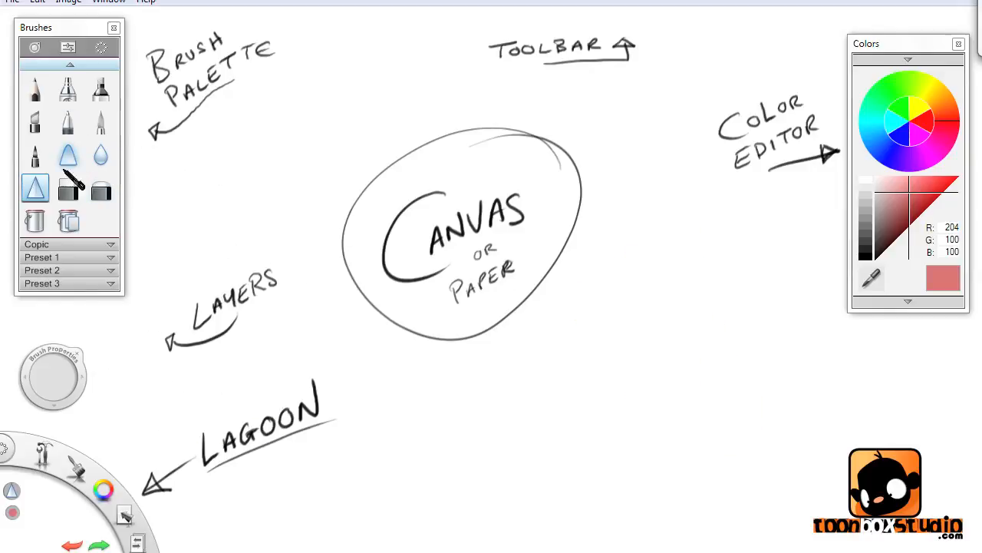
{"action": "left_click", "coordinate": [102, 544]}
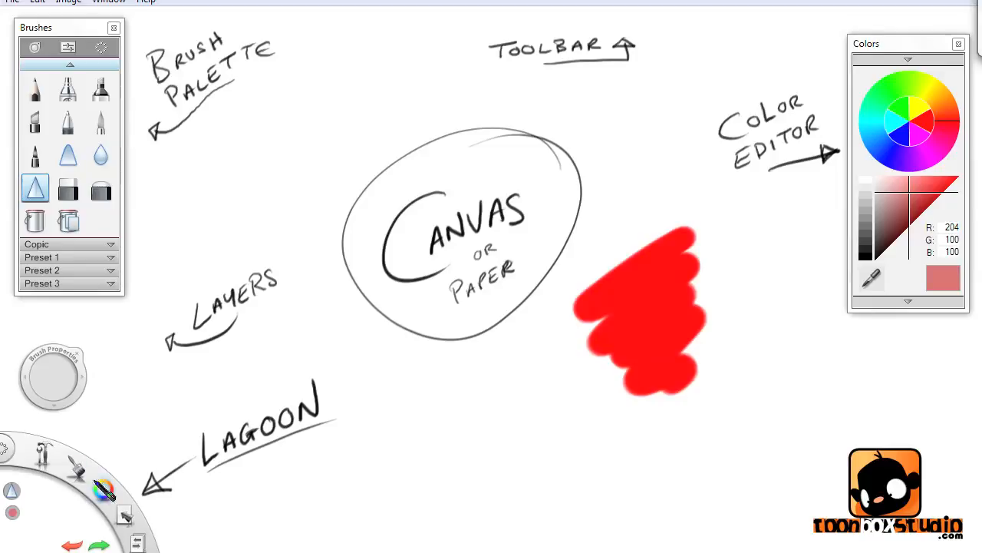
- Enlarge the Hard Eraser and erase a wide diagonal band through the upper part of the red patch
{"action": "left_click", "coordinate": [73, 189]}
{"action": "mouse_move", "coordinate": [57, 379]}
{"action": "left_mouse_down"}
{"action": "mouse_move", "coordinate": [55, 388]}
{"action": "mouse_move", "coordinate": [161, 376]}
{"action": "left_mouse_up"}
{"action": "left_click_drag", "start_coordinate": [698, 262], "coordinate": [617, 322]}
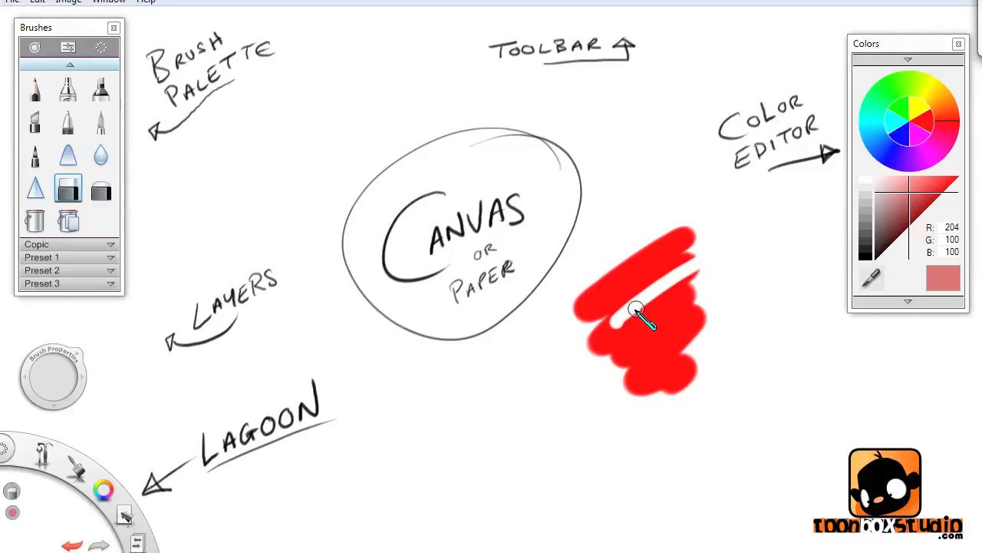
{"action": "mouse_move", "coordinate": [696, 250]}
{"action": "left_mouse_down"}
{"action": "mouse_move", "coordinate": [659, 273]}
{"action": "mouse_move", "coordinate": [676, 272]}
{"action": "mouse_move", "coordinate": [695, 246]}
{"action": "mouse_move", "coordinate": [675, 255]}
{"action": "mouse_move", "coordinate": [710, 216]}
{"action": "left_mouse_up"}
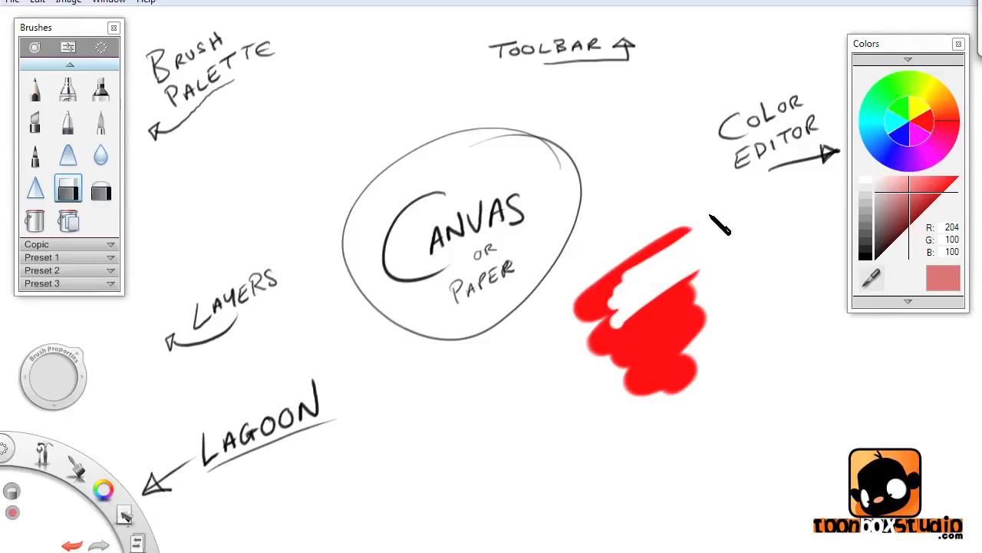
- Enlarge the Soft Eraser and fade the middle of the remaining lower red area
{"action": "left_click", "coordinate": [103, 191]}
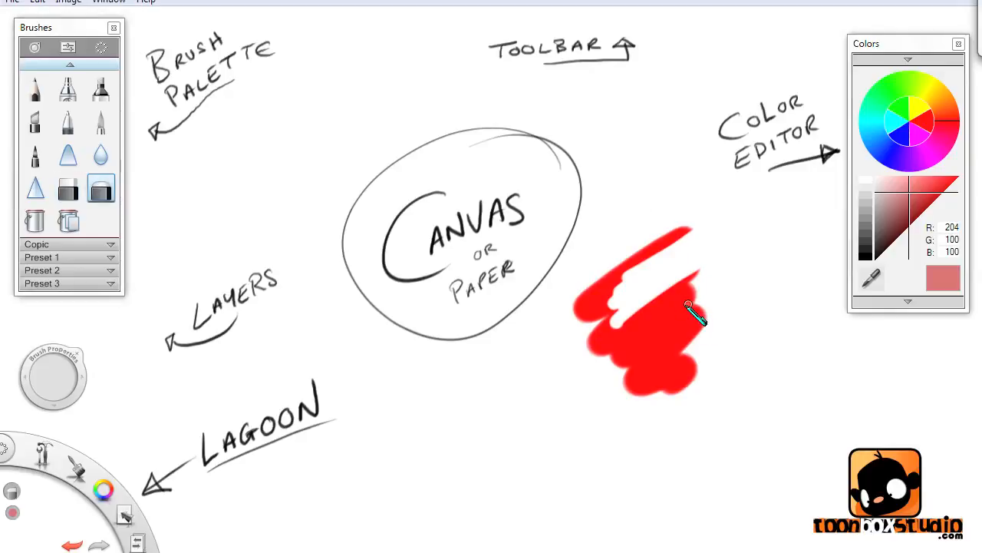
{"action": "left_click_drag", "start_coordinate": [56, 373], "coordinate": [115, 373]}
{"action": "mouse_move", "coordinate": [688, 306]}
{"action": "left_mouse_down"}
{"action": "mouse_move", "coordinate": [705, 292]}
{"action": "mouse_move", "coordinate": [702, 273]}
{"action": "mouse_move", "coordinate": [647, 310]}
{"action": "mouse_move", "coordinate": [636, 350]}
{"action": "mouse_move", "coordinate": [651, 358]}
{"action": "mouse_move", "coordinate": [691, 340]}
{"action": "mouse_move", "coordinate": [669, 386]}
{"action": "mouse_move", "coordinate": [718, 362]}
{"action": "left_mouse_up"}
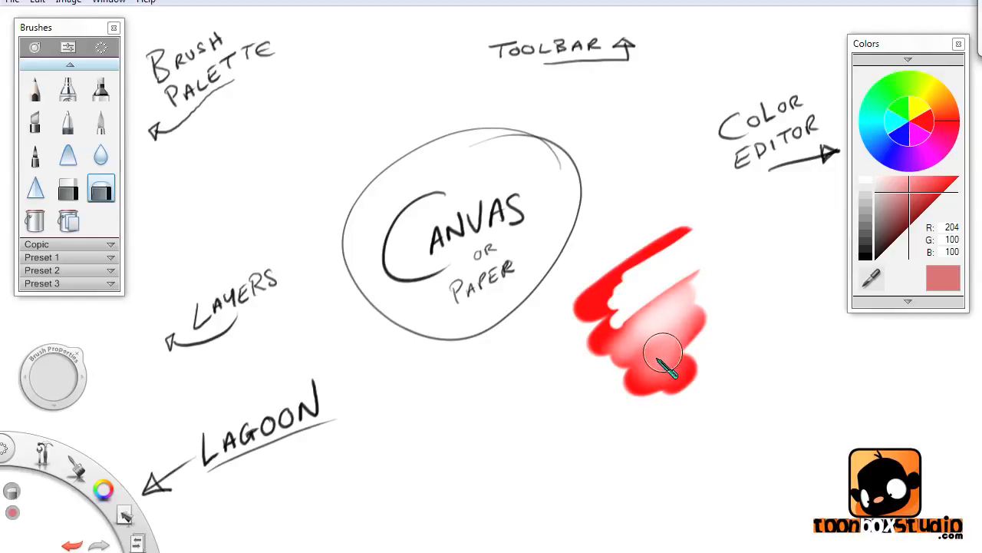
- Undo all eraser strokes and the red patch, leaving only the handwritten labels on the canvas
{"action": "key", "text": "ctrl+z"}
{"action": "key", "text": "ctrl+z"}
{"action": "key", "text": "ctrl+z"}
{"action": "key", "text": "ctrl+z"}
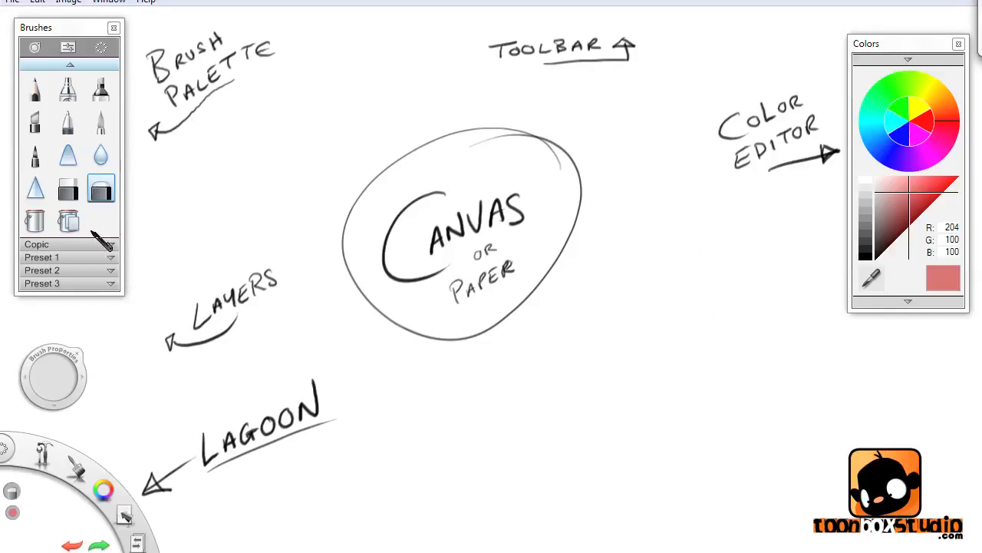
- Try Flood Fill in muted red on the background outside the Canvas circle and undo it
{"action": "left_click", "coordinate": [39, 224]}
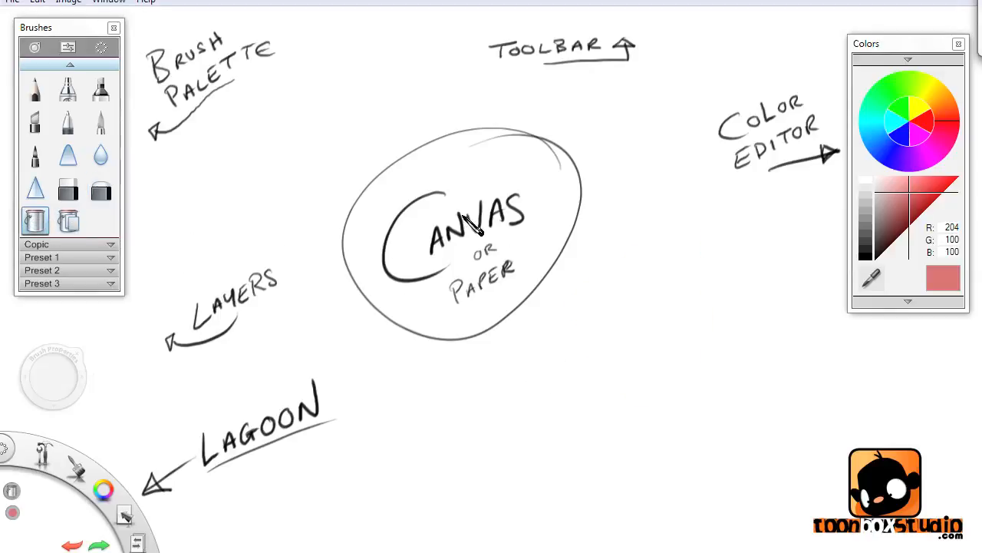
{"action": "left_click", "coordinate": [629, 252]}
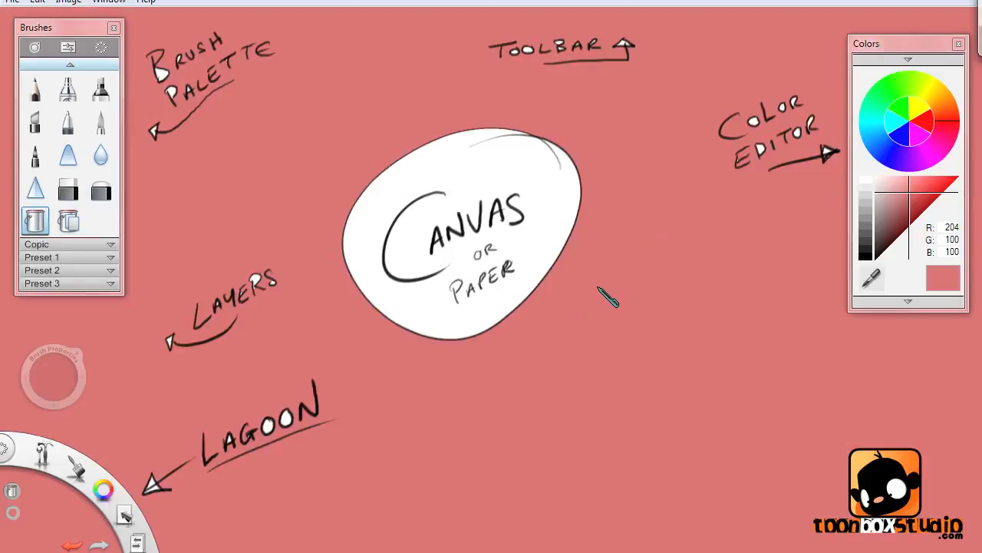
{"action": "key", "text": "ctrl+z"}
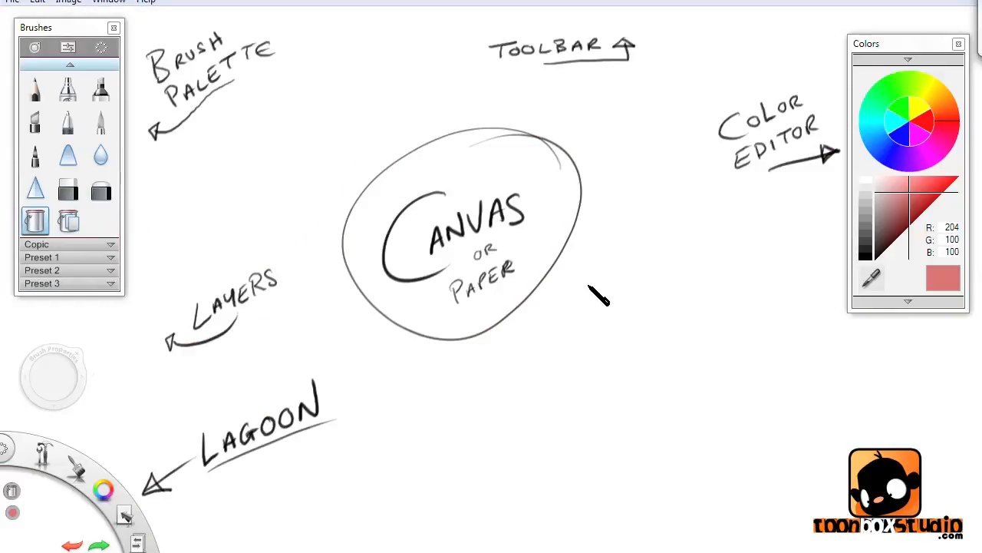
- Try Flood Fill All Visible Layers inside and outside the Canvas circle, and undo the fills
{"action": "left_click", "coordinate": [70, 222]}
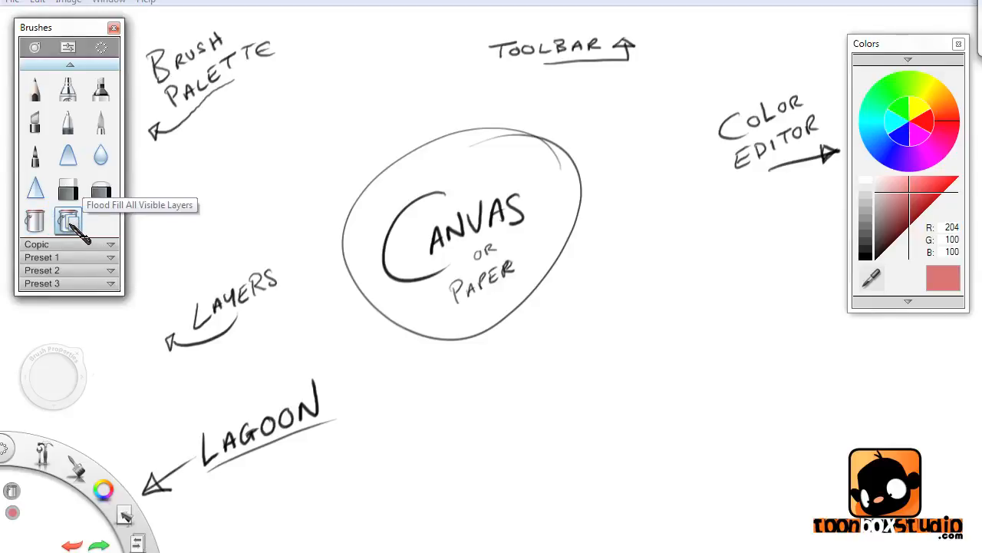
{"action": "left_click", "coordinate": [527, 238]}
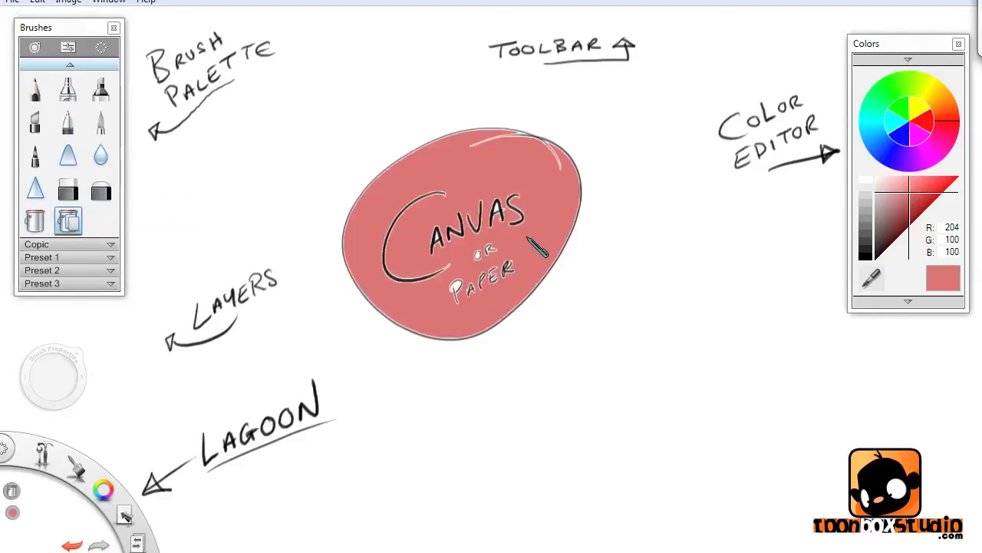
{"action": "left_click", "coordinate": [630, 247]}
{"action": "key", "text": "ctrl+z"}
{"action": "key", "text": "ctrl+z"}
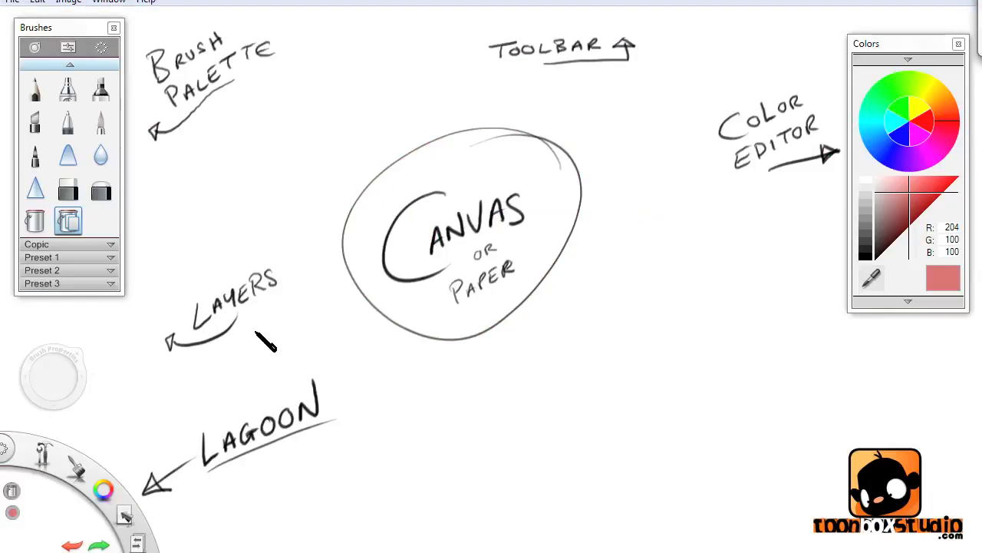
- Choose the Pencil, set the color to pink (229, 72, 194) and scribble below the Color Editor label
{"action": "left_click", "coordinate": [39, 94]}
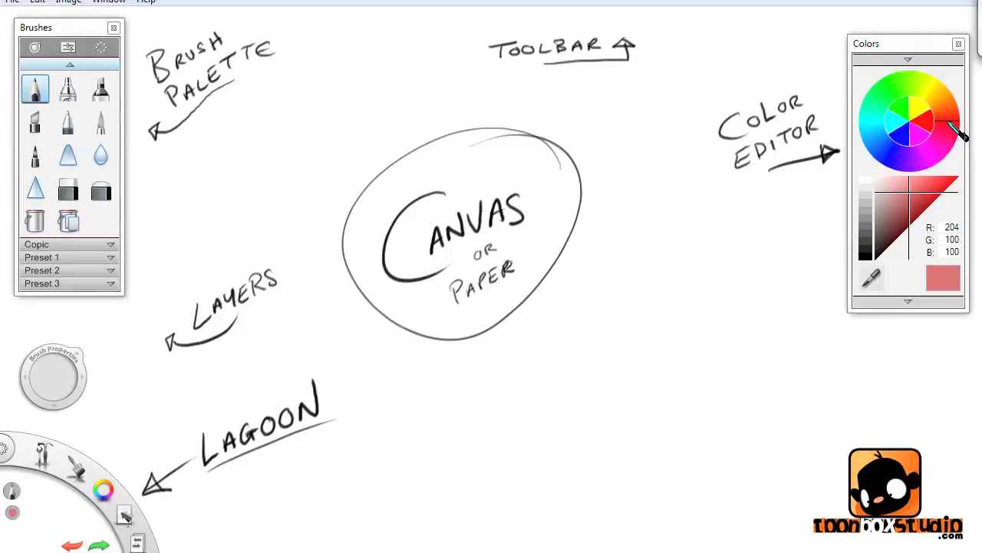
{"action": "mouse_move", "coordinate": [938, 132]}
{"action": "left_mouse_down"}
{"action": "mouse_move", "coordinate": [924, 83]}
{"action": "mouse_move", "coordinate": [875, 93]}
{"action": "mouse_move", "coordinate": [884, 146]}
{"action": "mouse_move", "coordinate": [925, 161]}
{"action": "mouse_move", "coordinate": [939, 148]}
{"action": "left_mouse_up"}
{"action": "mouse_move", "coordinate": [912, 190]}
{"action": "left_mouse_down"}
{"action": "mouse_move", "coordinate": [891, 184]}
{"action": "mouse_move", "coordinate": [892, 214]}
{"action": "mouse_move", "coordinate": [907, 205]}
{"action": "left_mouse_up"}
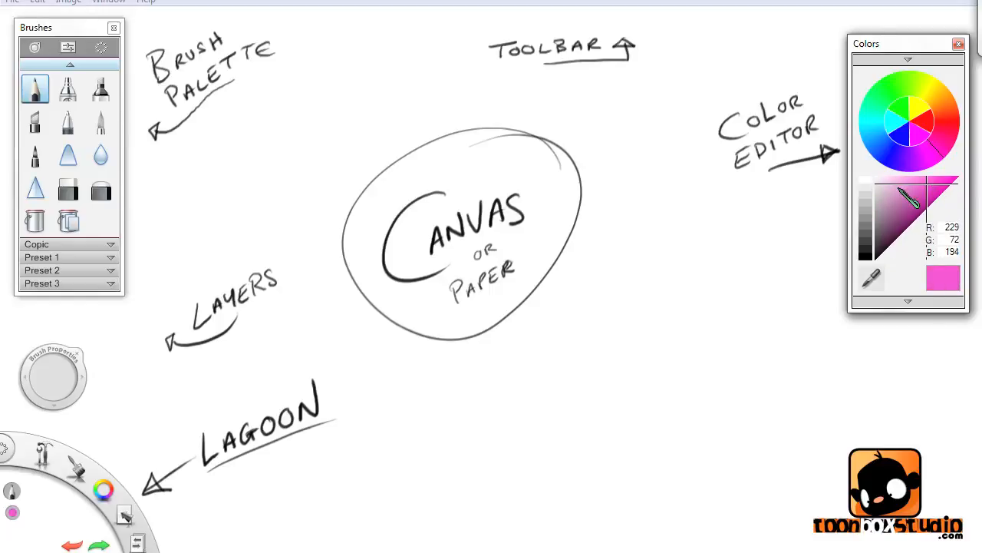
{"action": "mouse_move", "coordinate": [758, 214]}
{"action": "left_mouse_down"}
{"action": "mouse_move", "coordinate": [740, 299]}
{"action": "mouse_move", "coordinate": [783, 305]}
{"action": "left_mouse_up"}
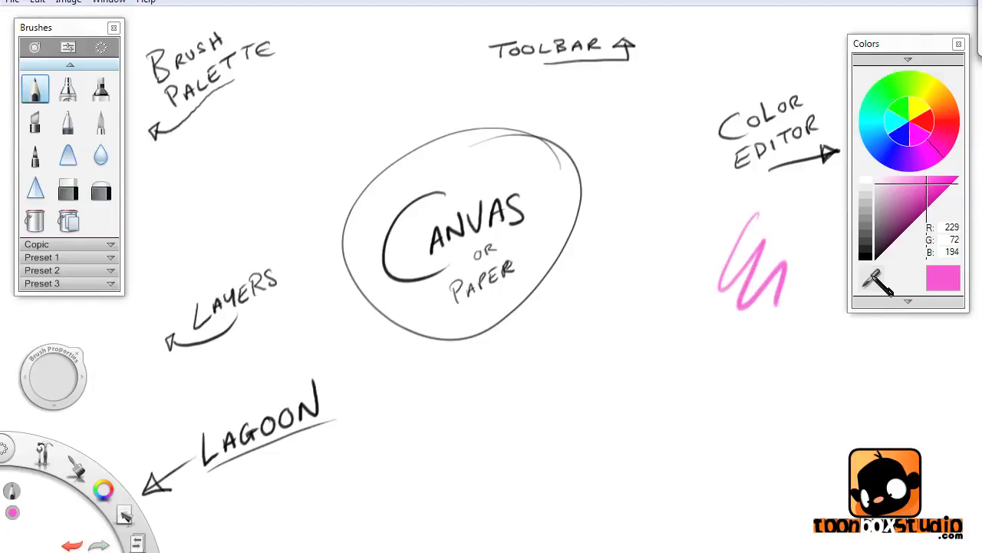
- Switch the color to pure blue (0, 0, 255), scribble beside the pink strokes and undo both scribbles
{"action": "left_click", "coordinate": [877, 280]}
{"action": "left_click", "coordinate": [900, 138]}
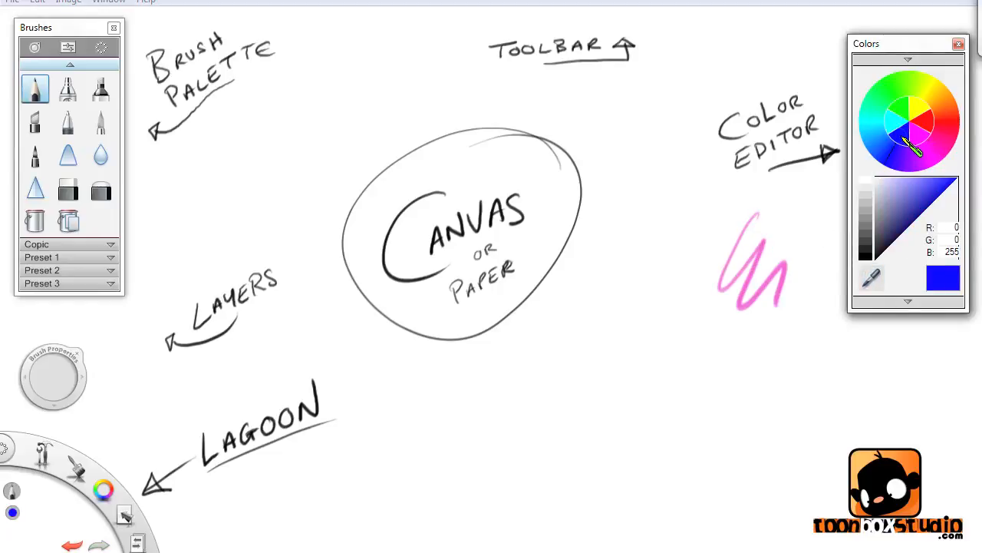
{"action": "left_click_drag", "start_coordinate": [780, 265], "coordinate": [825, 295]}
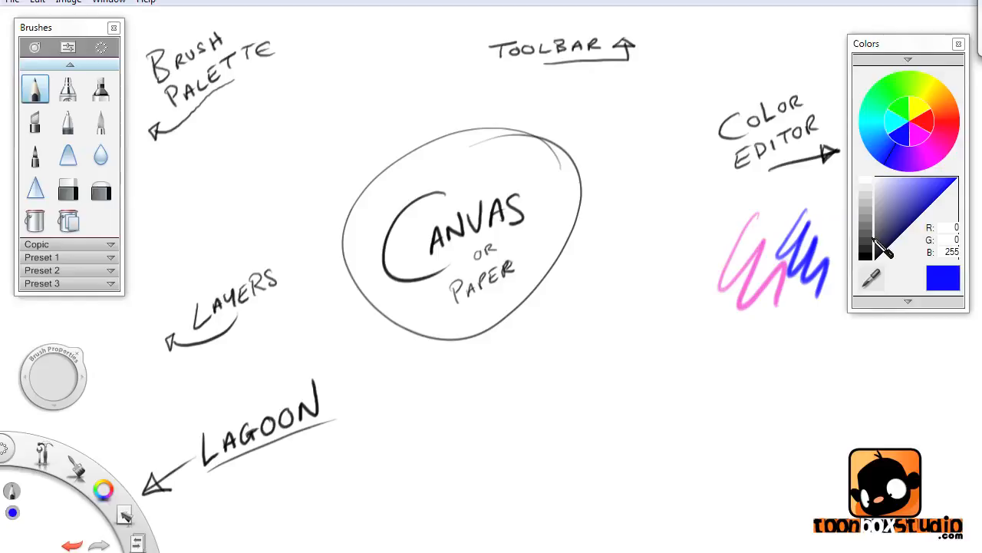
{"action": "key", "text": "ctrl+z"}
{"action": "key", "text": "ctrl+z"}
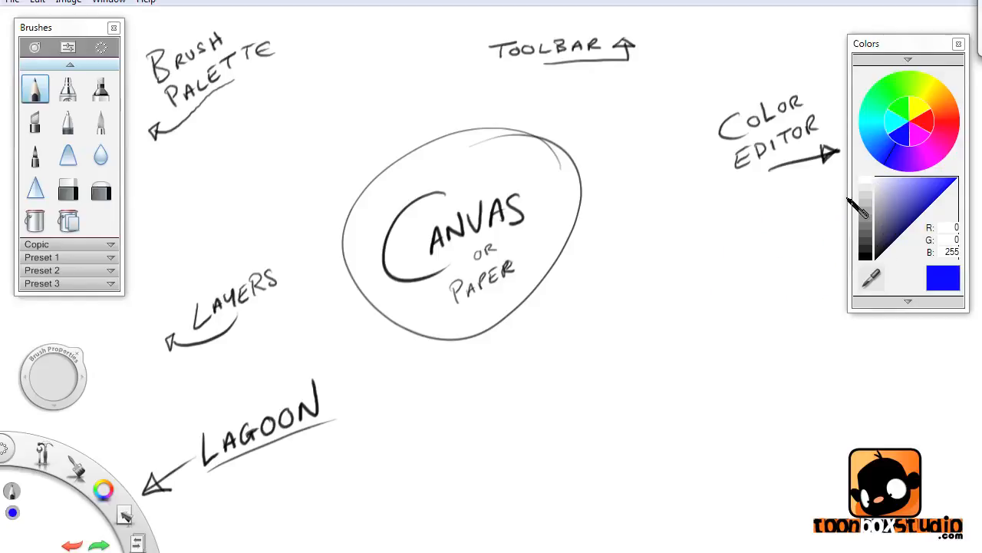
- Expand the Color Editor's swatches, store the current blue in the first empty slot and collapse them again
{"action": "left_click", "coordinate": [908, 61]}
{"action": "left_click", "coordinate": [909, 60]}
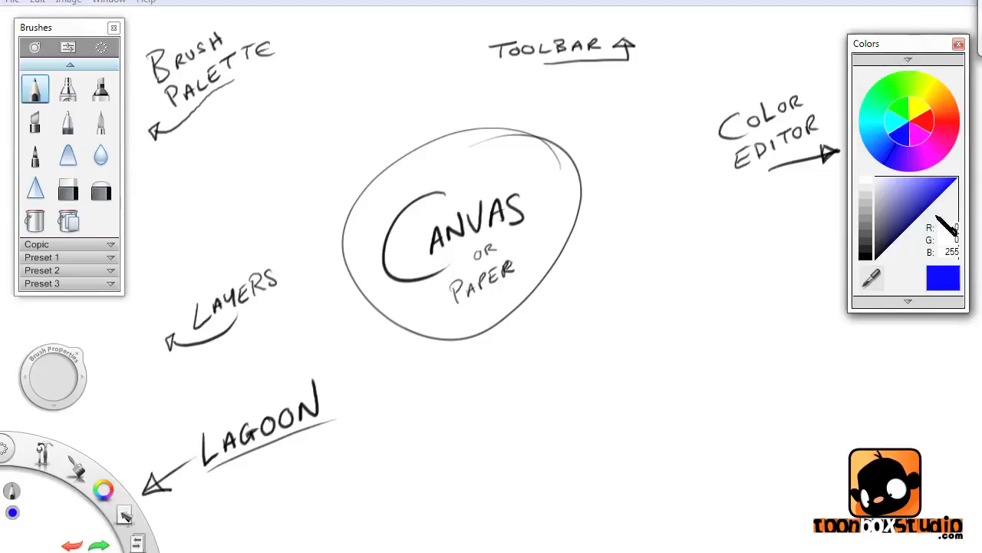
{"action": "left_click", "coordinate": [908, 301]}
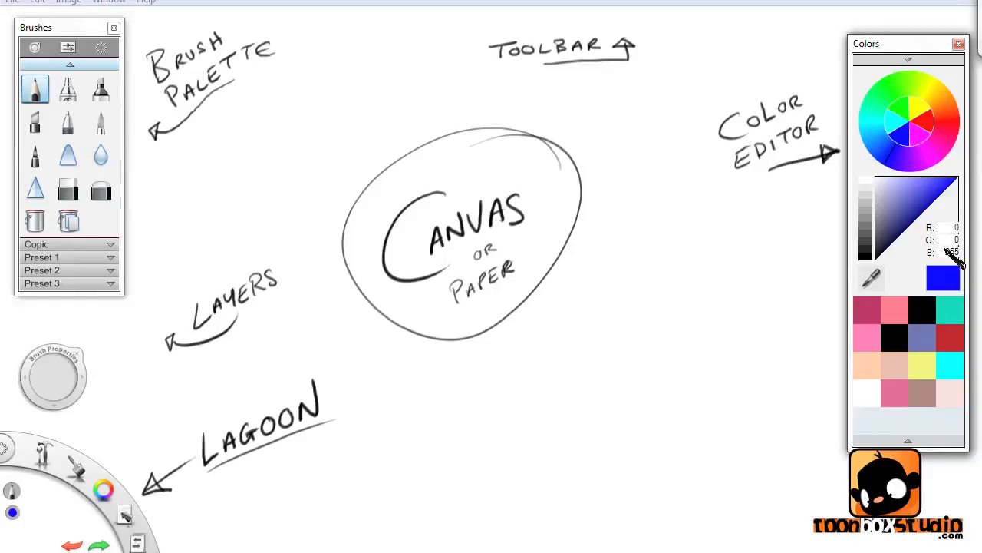
{"action": "left_click_drag", "start_coordinate": [947, 279], "coordinate": [880, 409]}
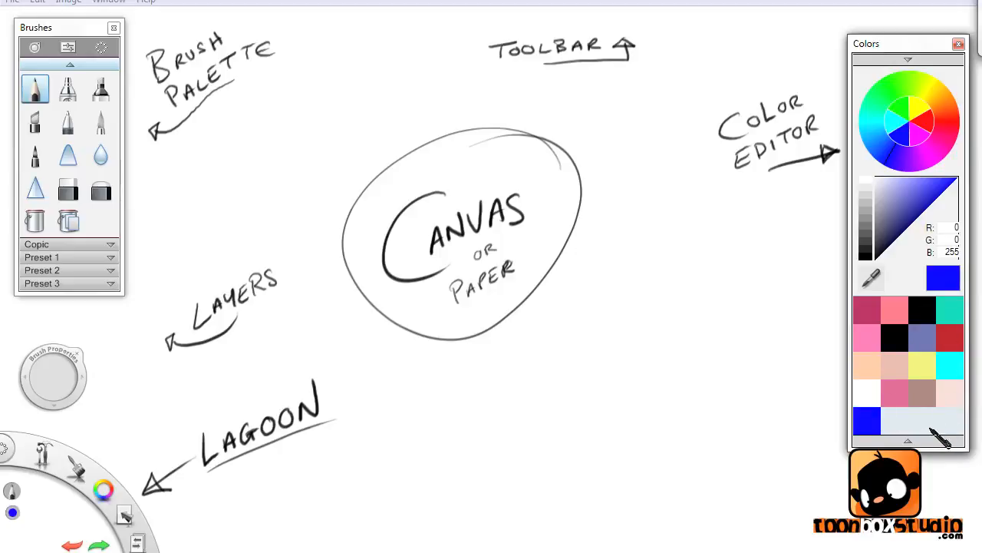
{"action": "left_click", "coordinate": [908, 442]}
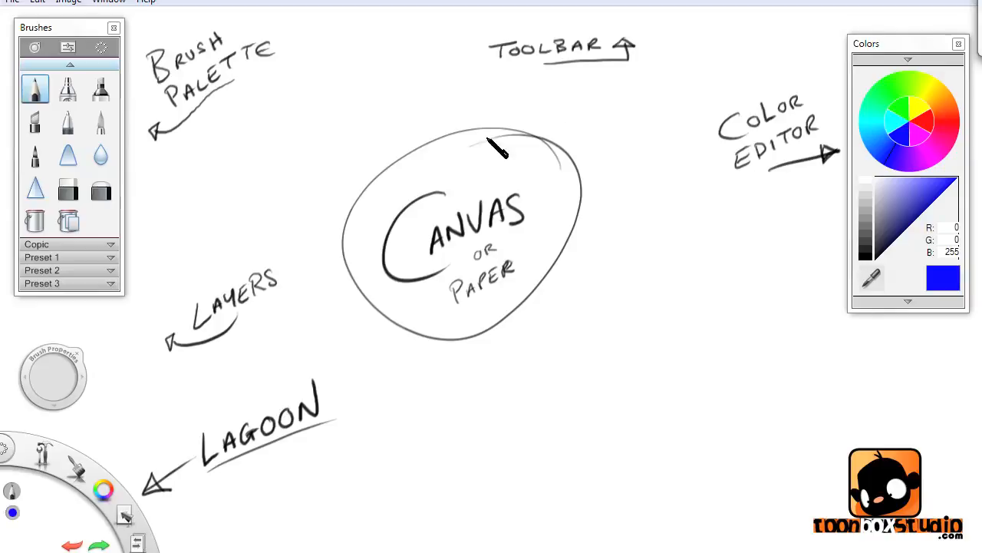
- Underline the Toolbar label with a blue Pencil stroke and display the ToolBar above the canvas
{"action": "left_click_drag", "start_coordinate": [479, 76], "coordinate": [647, 66]}
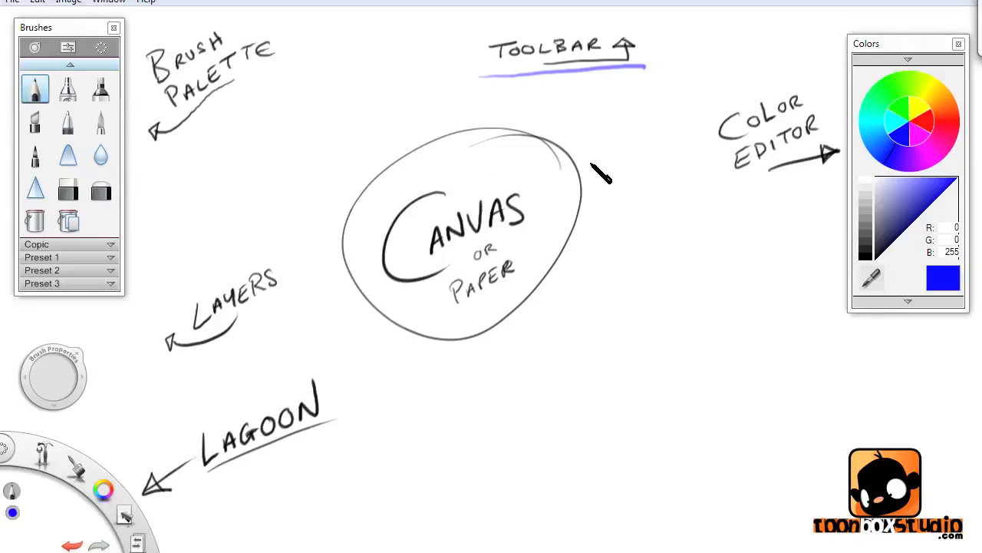
{"action": "left_click", "coordinate": [117, 3]}
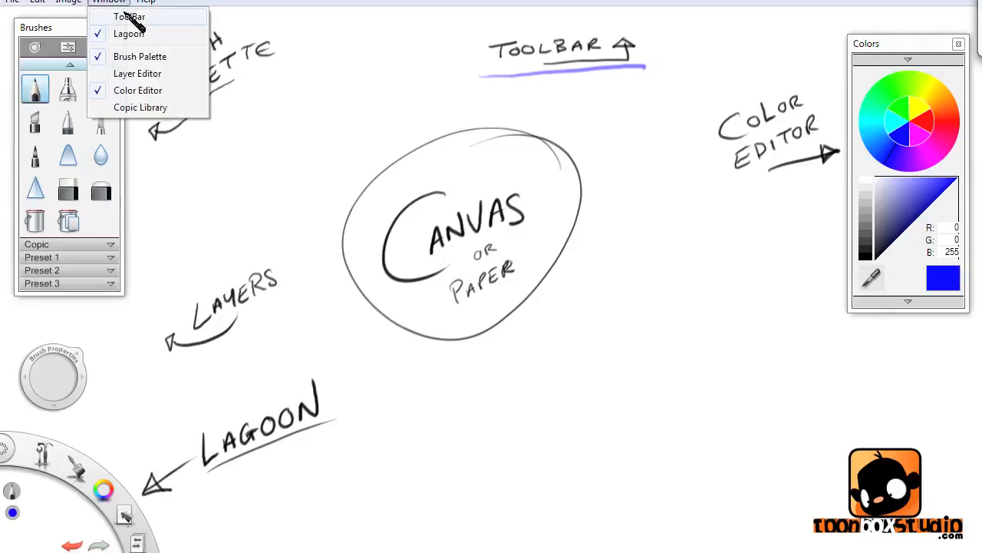
{"action": "left_click", "coordinate": [150, 19]}
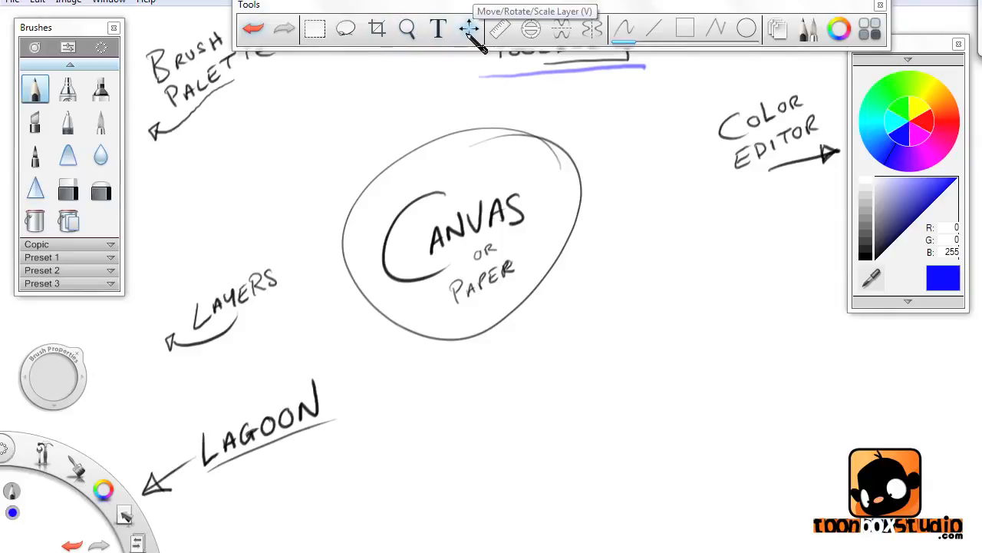
{"action": "left_click", "coordinate": [123, 512]}
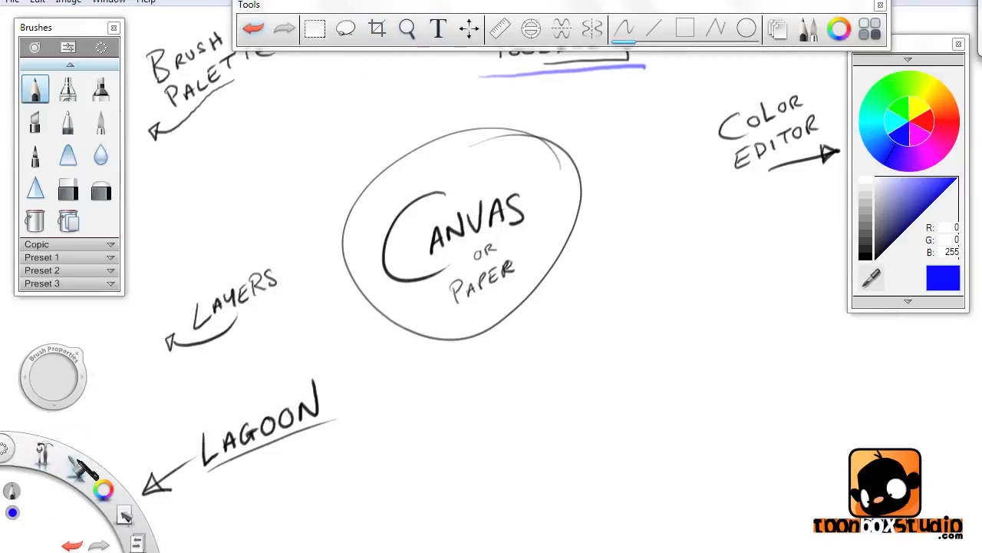
- Turn on the Ruler and position it nearly horizontally below the canvas circle at an angle of about 1°
{"action": "mouse_move", "coordinate": [81, 472]}
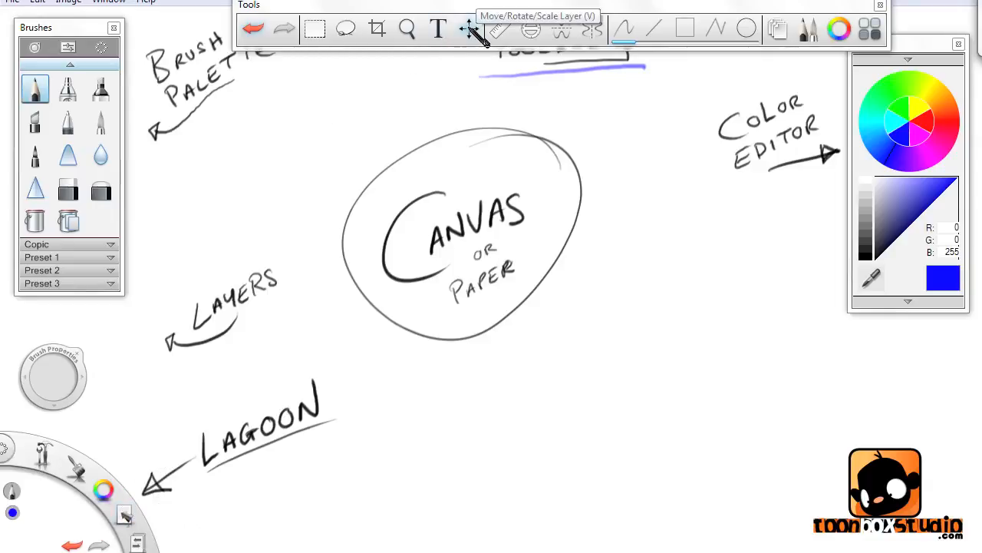
{"action": "left_click", "coordinate": [501, 30]}
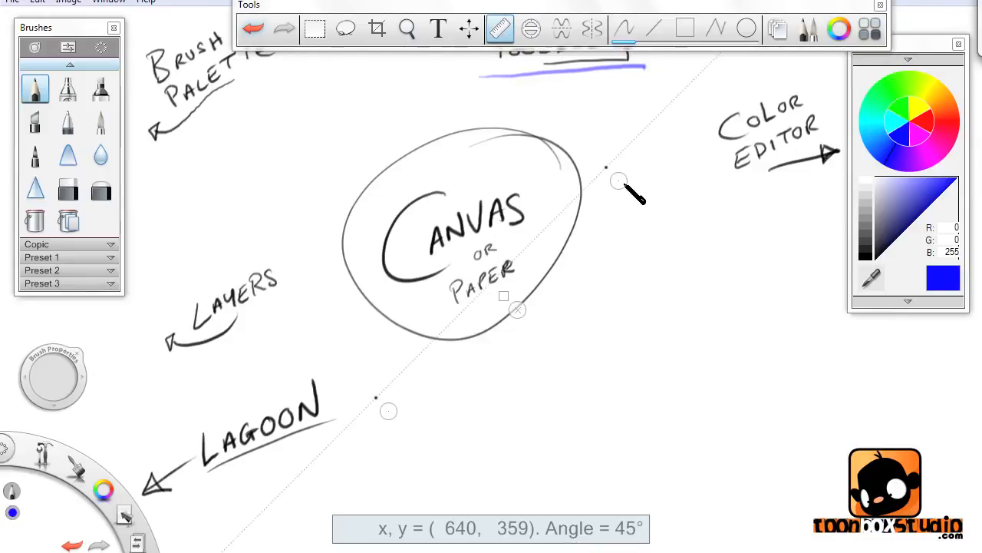
{"action": "left_click_drag", "start_coordinate": [622, 187], "coordinate": [656, 419]}
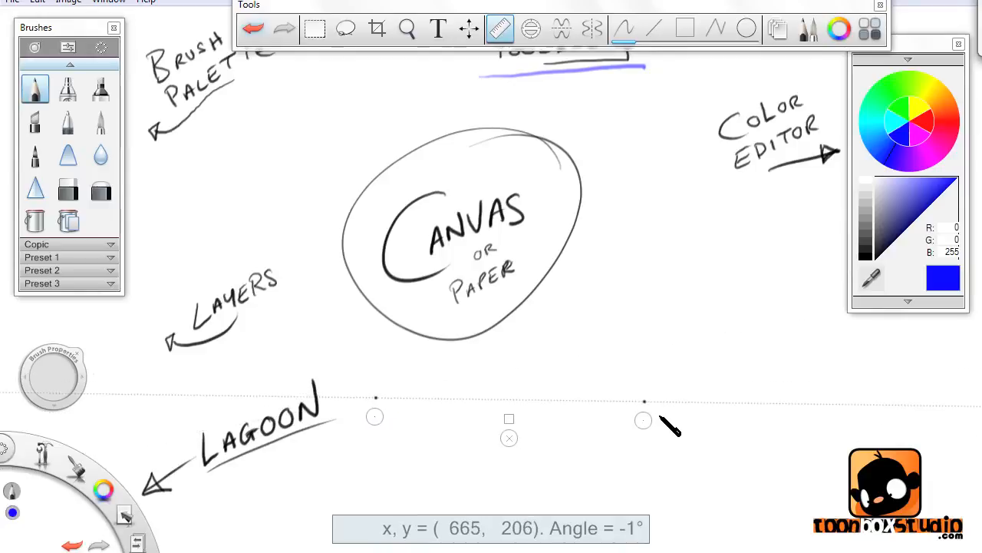
{"action": "left_click_drag", "start_coordinate": [510, 420], "coordinate": [535, 383]}
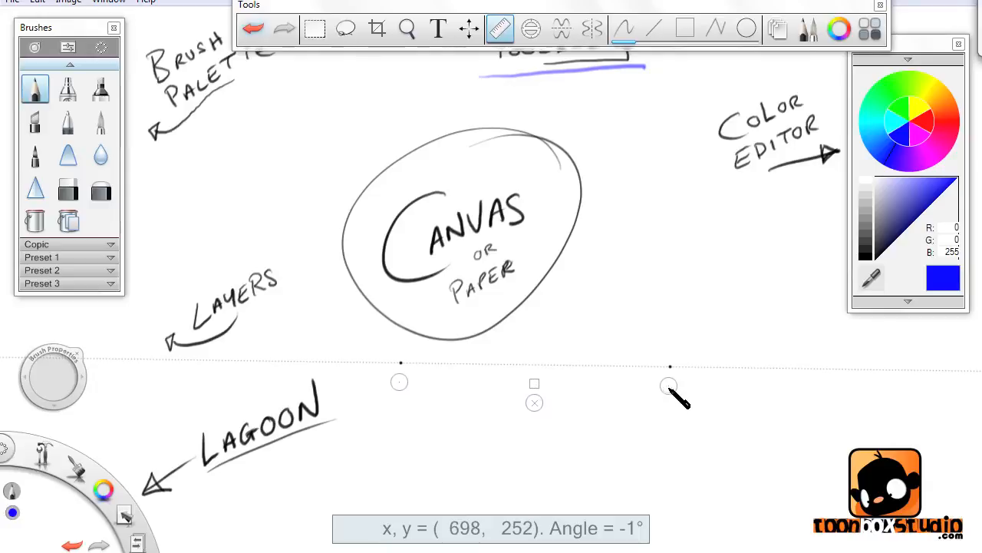
{"action": "left_click_drag", "start_coordinate": [669, 386], "coordinate": [675, 376]}
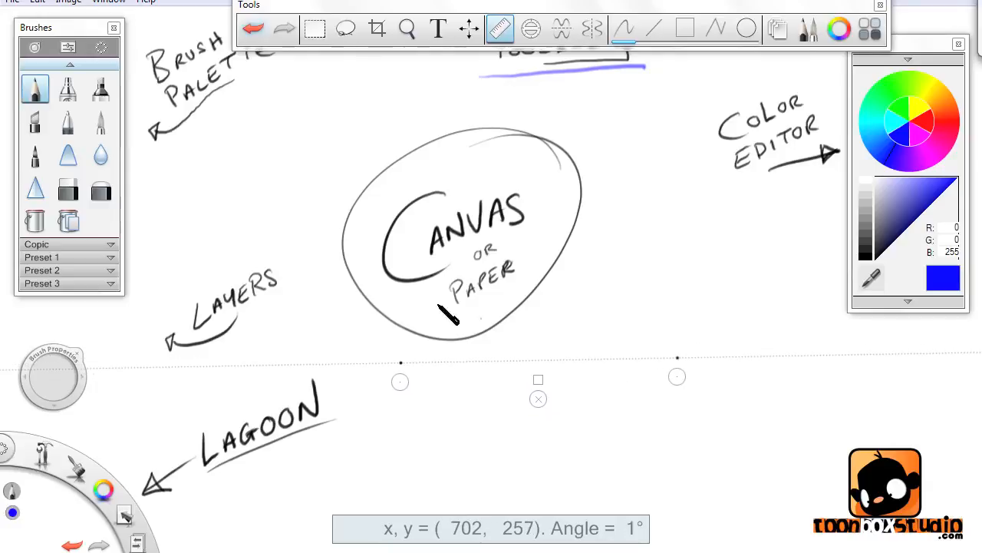
- Paint a thick blue line along the ruler with the Paintbrush and undo it
{"action": "left_click", "coordinate": [100, 122]}
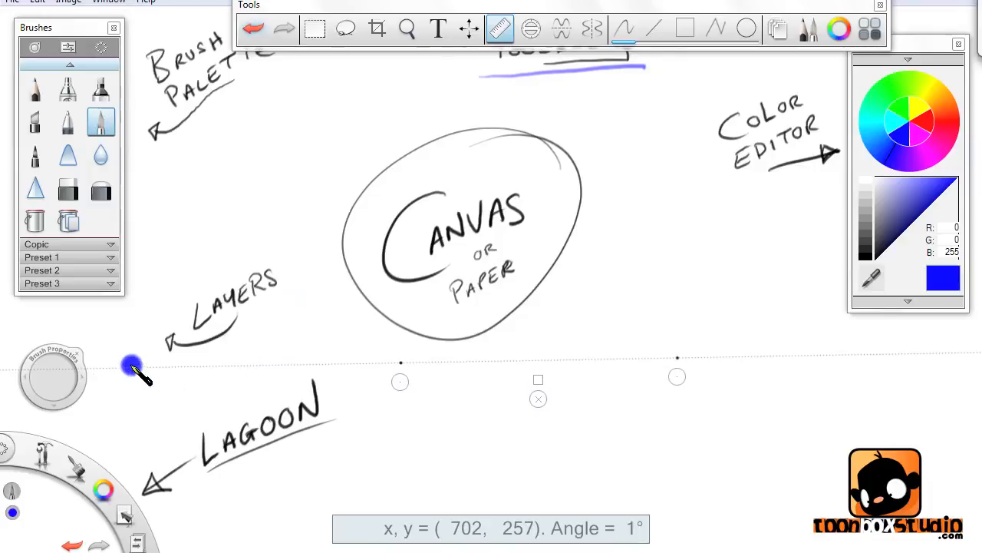
{"action": "left_click_drag", "start_coordinate": [132, 367], "coordinate": [812, 378]}
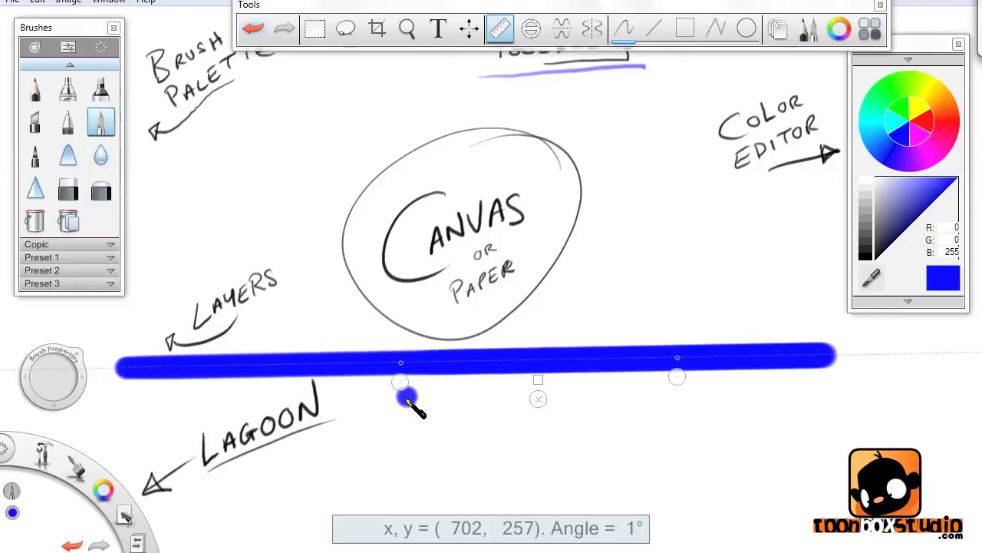
{"action": "key", "text": "ctrl+z"}
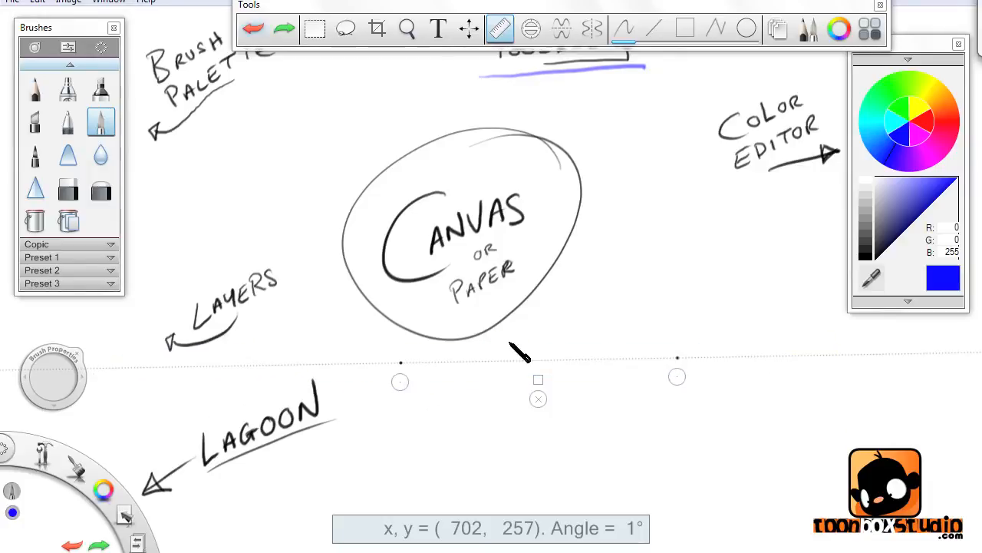
- Draw a blue Pencil line along the ruler, undo it, and repeat the test with a larger brush size
{"action": "left_click", "coordinate": [35, 90]}
{"action": "mouse_move", "coordinate": [234, 364]}
{"action": "left_mouse_down"}
{"action": "mouse_move", "coordinate": [642, 367]}
{"action": "mouse_move", "coordinate": [665, 358]}
{"action": "left_mouse_up"}
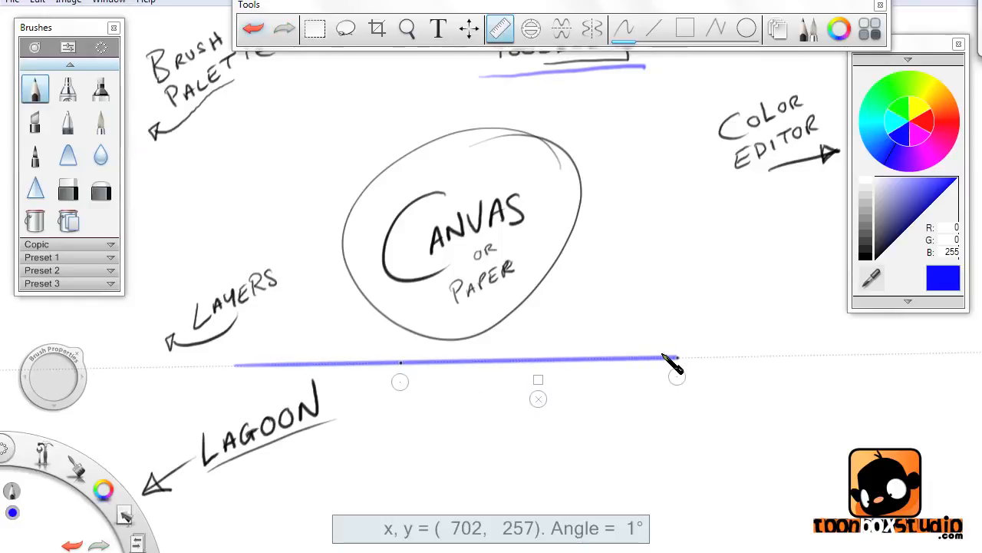
{"action": "key", "text": "ctrl+z"}
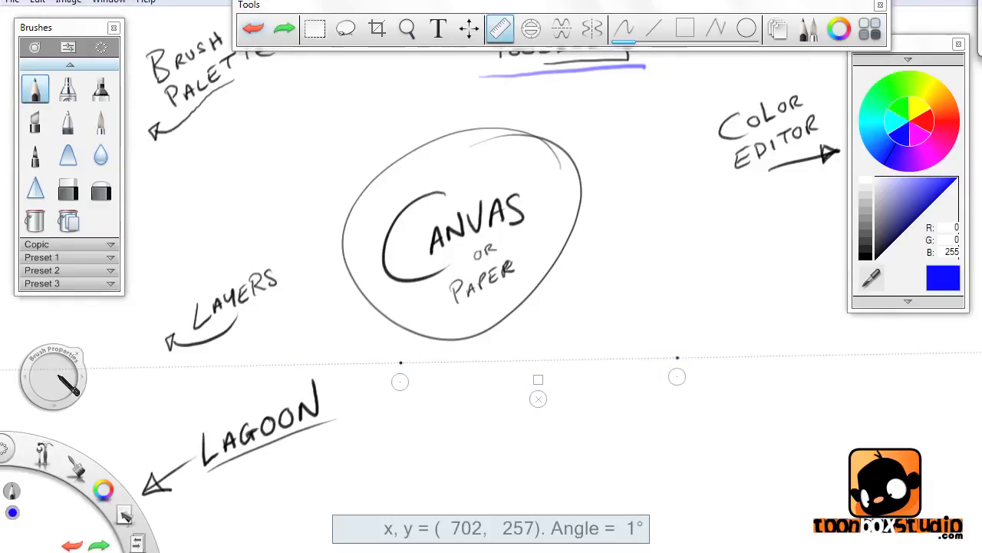
{"action": "left_click_drag", "start_coordinate": [53, 378], "coordinate": [204, 362]}
{"action": "mouse_move", "coordinate": [274, 364]}
{"action": "left_mouse_down"}
{"action": "mouse_move", "coordinate": [740, 357]}
{"action": "mouse_move", "coordinate": [261, 420]}
{"action": "left_mouse_up"}
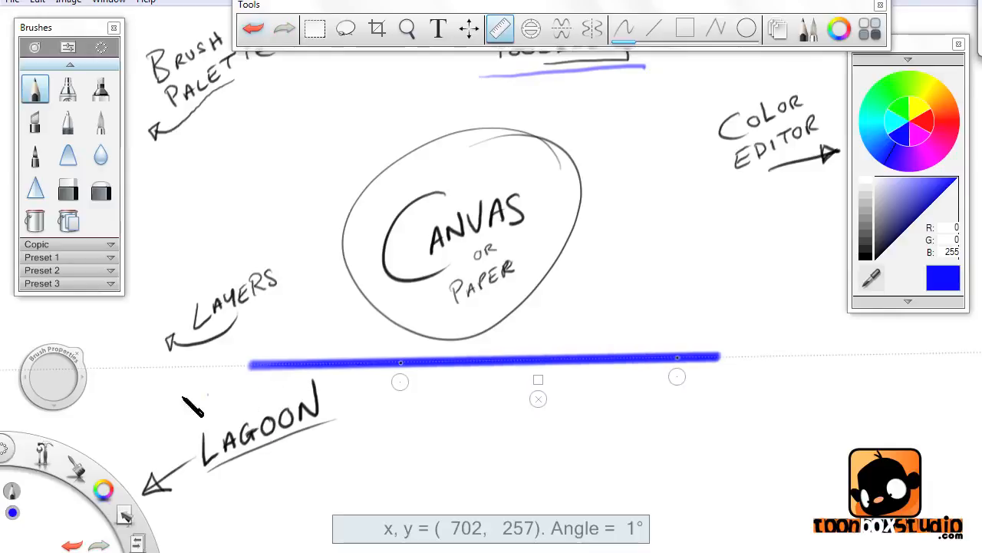
{"action": "key", "text": "ctrl+z"}
- Set the Pencil size to 3.0 and draw two blue lines along the ruler, the second with it rotated to 12°
{"action": "mouse_move", "coordinate": [54, 376]}
{"action": "left_mouse_down"}
{"action": "mouse_move", "coordinate": [2, 423]}
{"action": "mouse_move", "coordinate": [51, 389]}
{"action": "mouse_move", "coordinate": [17, 417]}
{"action": "mouse_move", "coordinate": [24, 412]}
{"action": "left_mouse_up"}
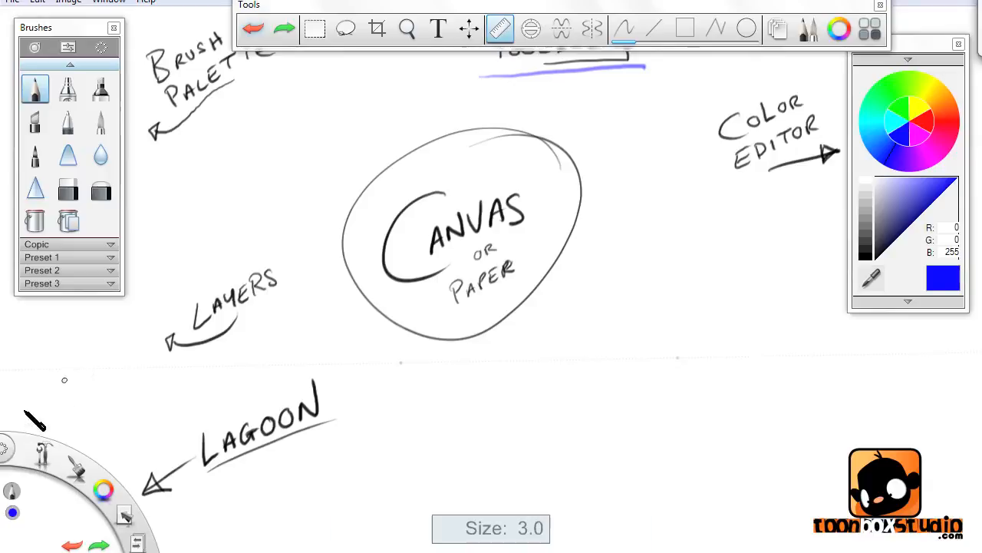
{"action": "mouse_move", "coordinate": [284, 373]}
{"action": "left_mouse_down"}
{"action": "mouse_move", "coordinate": [559, 373]}
{"action": "mouse_move", "coordinate": [227, 369]}
{"action": "left_mouse_up"}
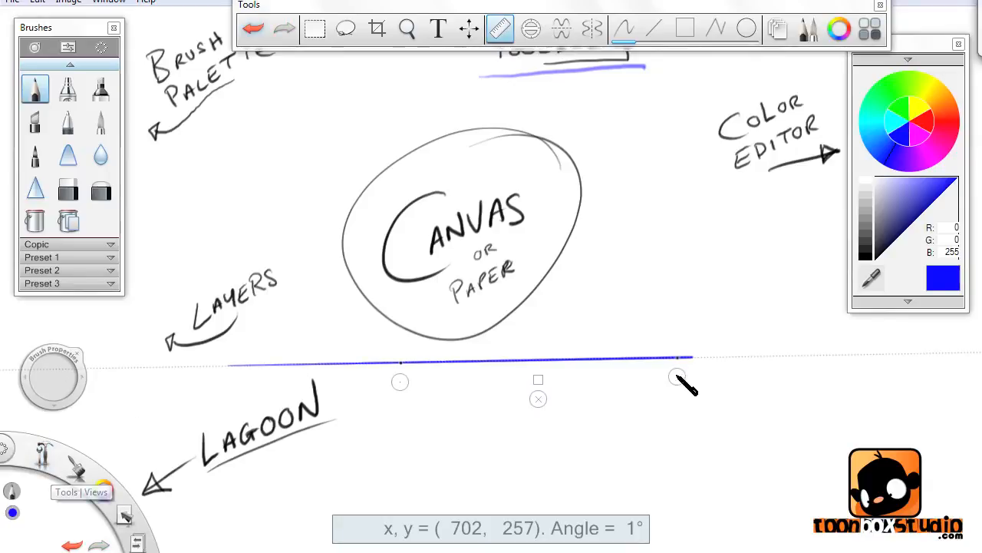
{"action": "left_click_drag", "start_coordinate": [677, 376], "coordinate": [689, 318]}
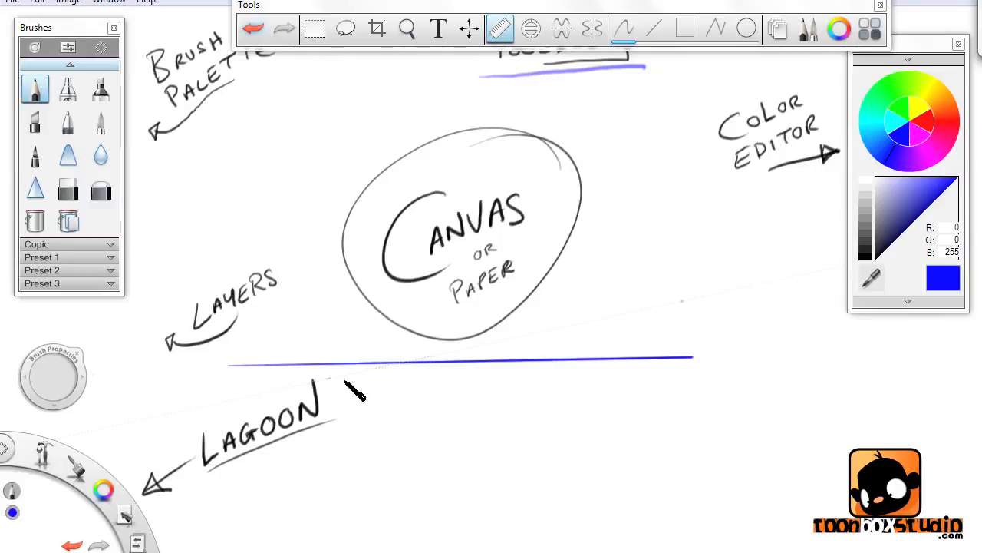
{"action": "mouse_move", "coordinate": [345, 382]}
{"action": "left_mouse_down"}
{"action": "mouse_move", "coordinate": [659, 302]}
{"action": "mouse_move", "coordinate": [319, 384]}
{"action": "left_mouse_up"}
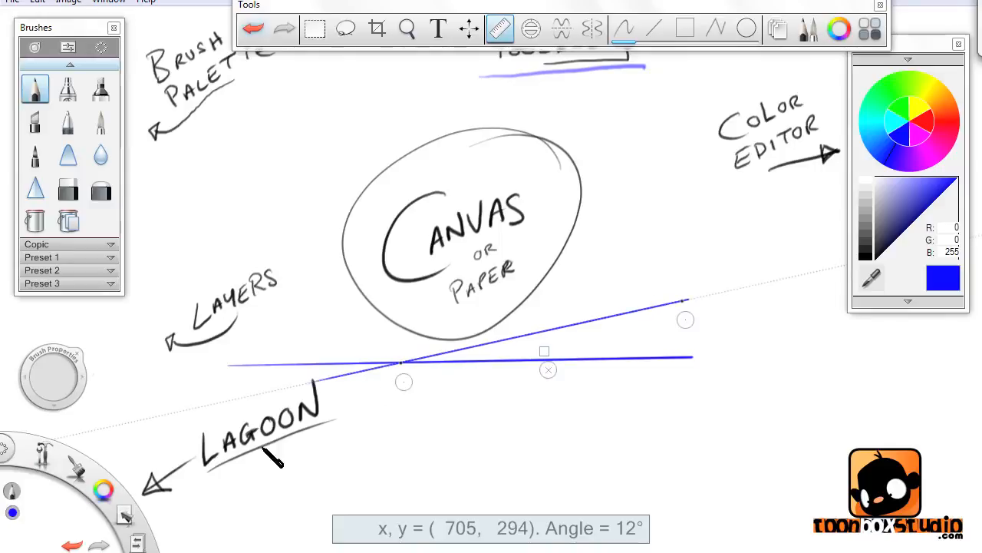
- Undo both crossing ruler lines and close the ruler
{"action": "key", "text": "ctrl+z"}
{"action": "key", "text": "ctrl+z"}
{"action": "left_click", "coordinate": [547, 370]}
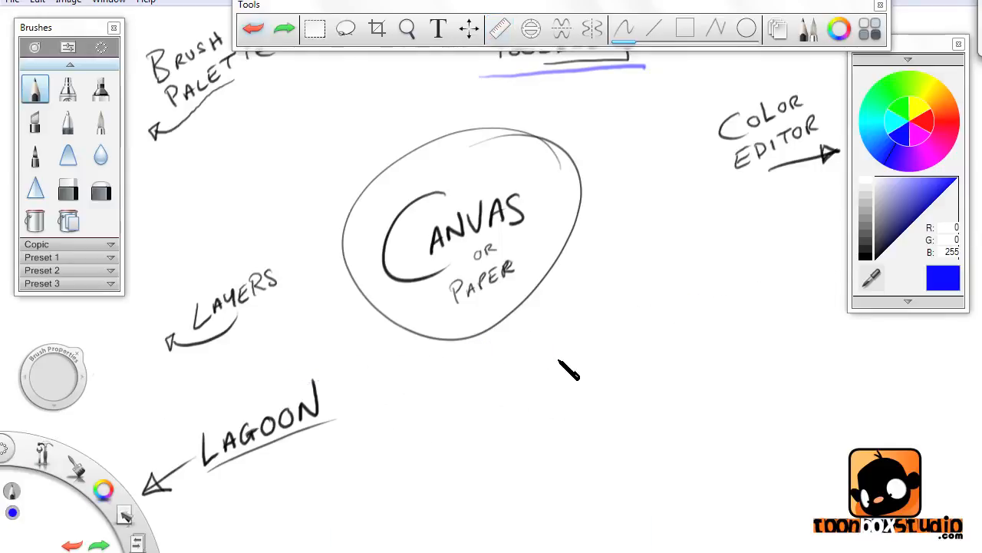
- Turn on the Ellipse guide and adjust it to radii of about 225 and 80 with an angle of 333°
{"action": "left_click", "coordinate": [538, 34]}
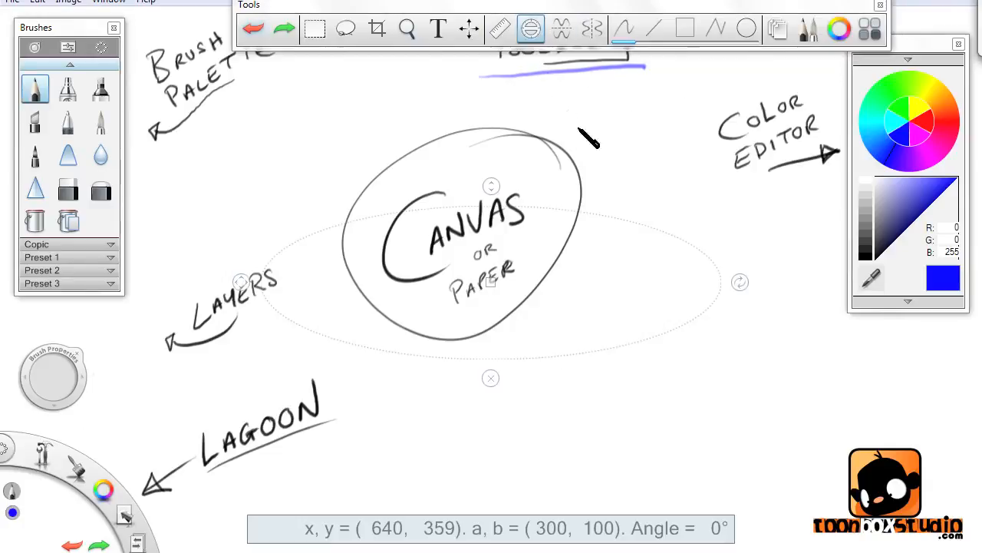
{"action": "left_click_drag", "start_coordinate": [741, 284], "coordinate": [717, 227]}
{"action": "left_click_drag", "start_coordinate": [468, 188], "coordinate": [470, 160]}
{"action": "left_click_drag", "start_coordinate": [723, 228], "coordinate": [613, 336]}
{"action": "left_click_drag", "start_coordinate": [268, 169], "coordinate": [430, 178]}
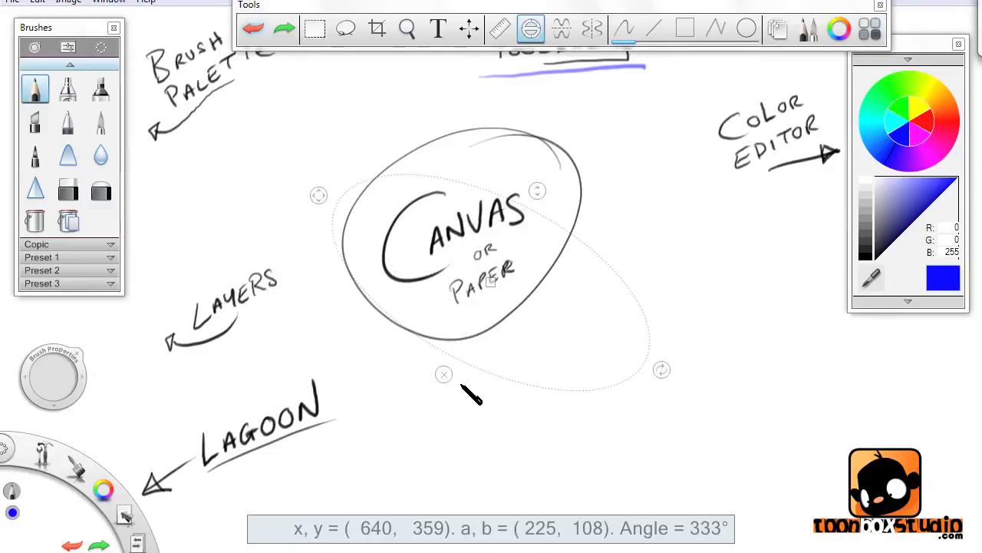
{"action": "left_click_drag", "start_coordinate": [538, 191], "coordinate": [528, 212]}
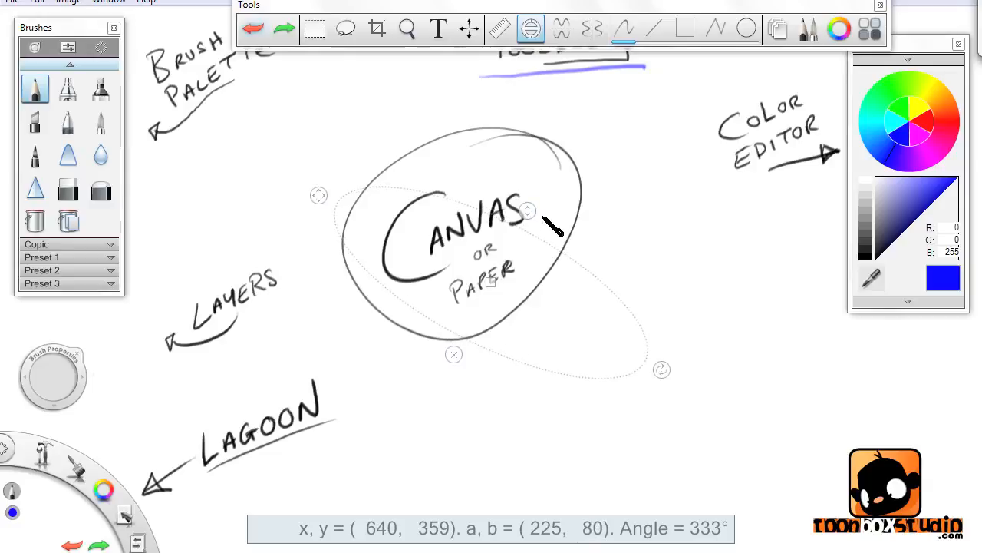
- Trace the ellipse guide in blue with the Pencil and with the Paintbrush, and undo the strokes
{"action": "mouse_move", "coordinate": [587, 270]}
{"action": "left_mouse_down"}
{"action": "mouse_move", "coordinate": [508, 218]}
{"action": "mouse_move", "coordinate": [353, 251]}
{"action": "mouse_move", "coordinate": [488, 362]}
{"action": "mouse_move", "coordinate": [614, 288]}
{"action": "mouse_move", "coordinate": [368, 207]}
{"action": "mouse_move", "coordinate": [563, 382]}
{"action": "mouse_move", "coordinate": [627, 299]}
{"action": "mouse_move", "coordinate": [356, 215]}
{"action": "left_mouse_up"}
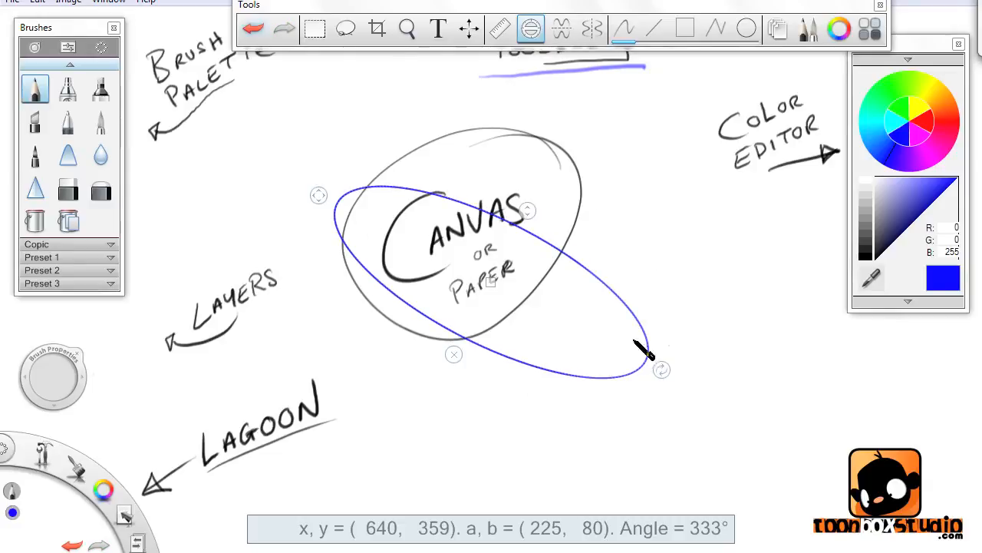
{"action": "left_click", "coordinate": [100, 122]}
{"action": "mouse_move", "coordinate": [465, 201]}
{"action": "left_mouse_down"}
{"action": "mouse_move", "coordinate": [353, 192]}
{"action": "mouse_move", "coordinate": [633, 299]}
{"action": "mouse_move", "coordinate": [470, 200]}
{"action": "left_mouse_up"}
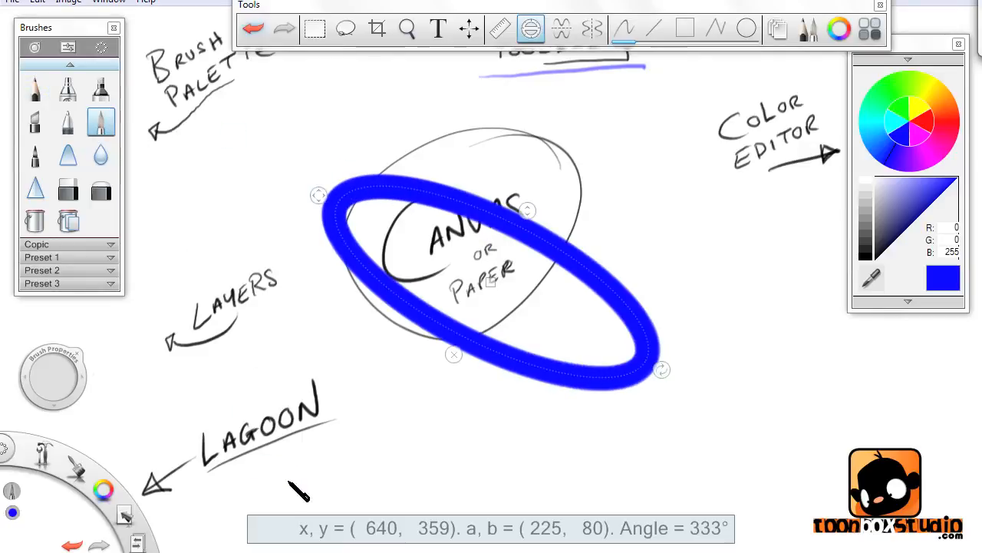
{"action": "key", "text": "ctrl+z"}
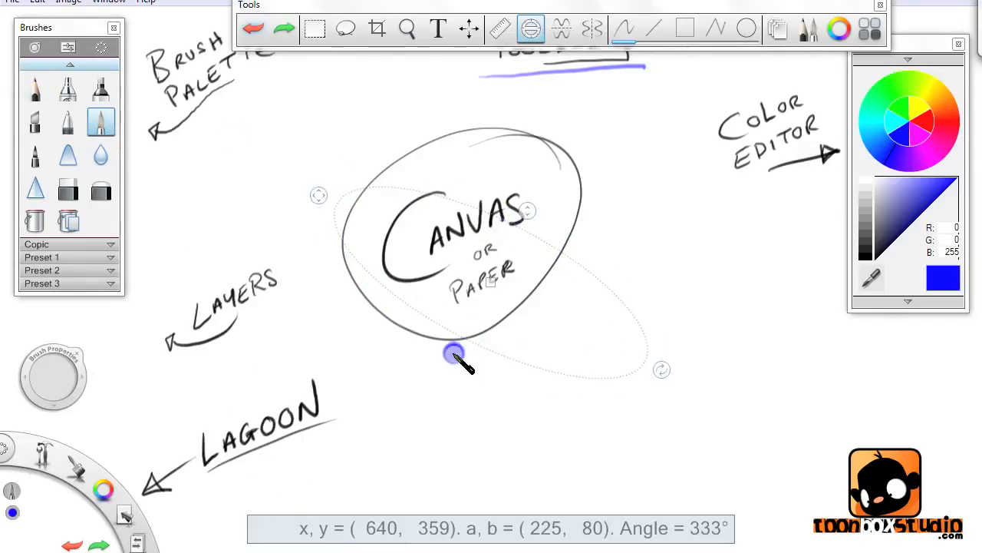
- Close the ellipse guide and switch back to the Pencil
{"action": "left_click", "coordinate": [453, 354]}
{"action": "left_click", "coordinate": [35, 90]}
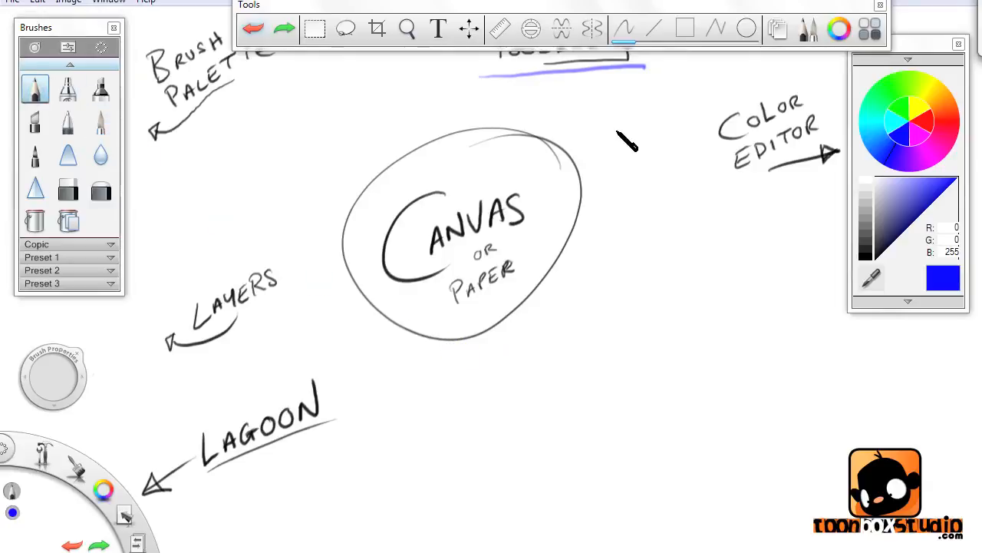
- Turn on symmetry about the vertical axis and sketch a mirrored bulb with stem, tendrils, inner bands and hatching below the canvas circle
{"action": "left_click", "coordinate": [593, 29]}
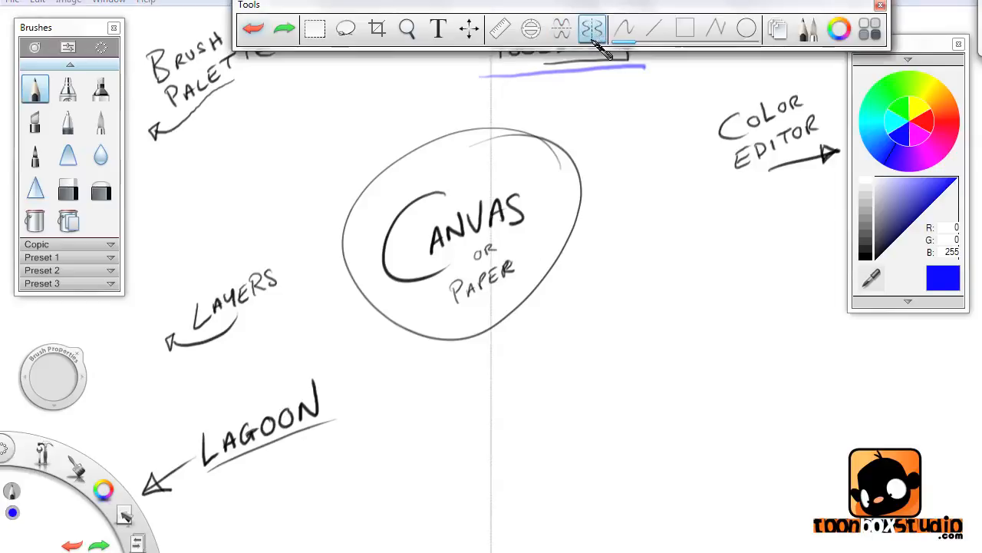
{"action": "mouse_move", "coordinate": [489, 361]}
{"action": "left_mouse_down"}
{"action": "mouse_move", "coordinate": [449, 415]}
{"action": "mouse_move", "coordinate": [491, 463]}
{"action": "mouse_move", "coordinate": [451, 463]}
{"action": "mouse_move", "coordinate": [480, 451]}
{"action": "mouse_move", "coordinate": [531, 459]}
{"action": "mouse_move", "coordinate": [490, 468]}
{"action": "mouse_move", "coordinate": [489, 453]}
{"action": "mouse_move", "coordinate": [465, 487]}
{"action": "mouse_move", "coordinate": [490, 459]}
{"action": "left_mouse_up"}
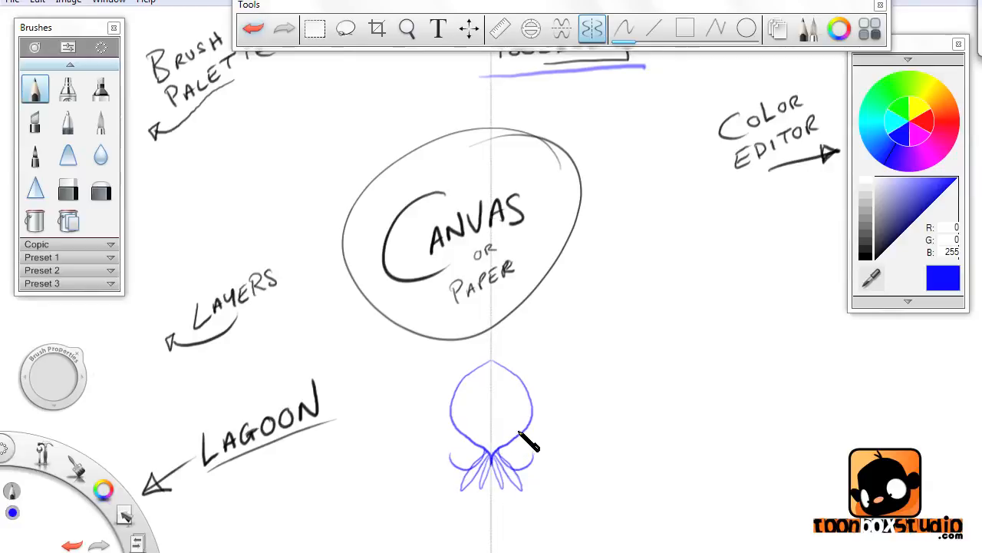
{"action": "left_click_drag", "start_coordinate": [479, 366], "coordinate": [492, 328]}
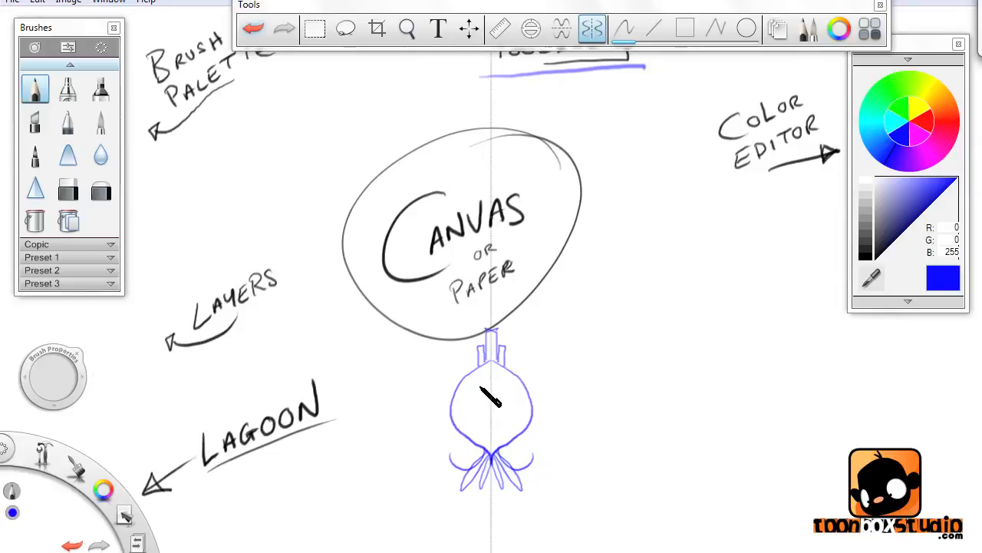
{"action": "mouse_move", "coordinate": [491, 370]}
{"action": "left_mouse_down"}
{"action": "mouse_move", "coordinate": [460, 405]}
{"action": "mouse_move", "coordinate": [500, 398]}
{"action": "mouse_move", "coordinate": [504, 435]}
{"action": "mouse_move", "coordinate": [465, 413]}
{"action": "mouse_move", "coordinate": [492, 413]}
{"action": "mouse_move", "coordinate": [463, 413]}
{"action": "mouse_move", "coordinate": [463, 426]}
{"action": "mouse_move", "coordinate": [482, 439]}
{"action": "mouse_move", "coordinate": [514, 416]}
{"action": "mouse_move", "coordinate": [493, 447]}
{"action": "left_mouse_up"}
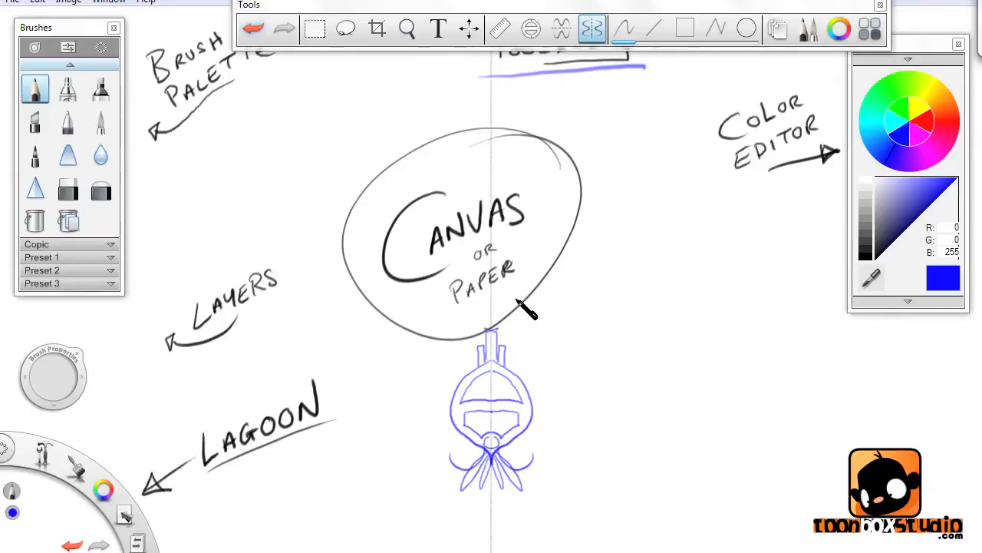
{"action": "mouse_move", "coordinate": [488, 366]}
{"action": "left_mouse_down"}
{"action": "mouse_move", "coordinate": [457, 397]}
{"action": "mouse_move", "coordinate": [471, 442]}
{"action": "left_mouse_up"}
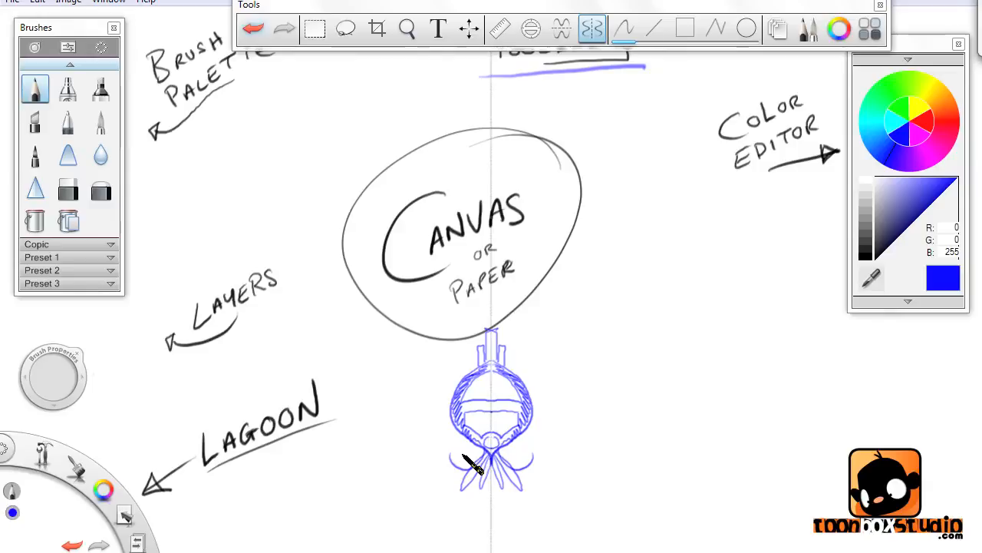
- Undo every stroke of the mirrored bulb sketch
{"action": "key", "text": "ctrl+z"}
{"action": "key", "text": "ctrl+z"}
{"action": "key", "text": "ctrl+z"}
{"action": "key", "text": "ctrl+z"}
{"action": "key", "text": "ctrl+z"}
{"action": "key", "text": "ctrl+z"}
{"action": "key", "text": "ctrl+z"}
{"action": "key", "text": "ctrl+z"}
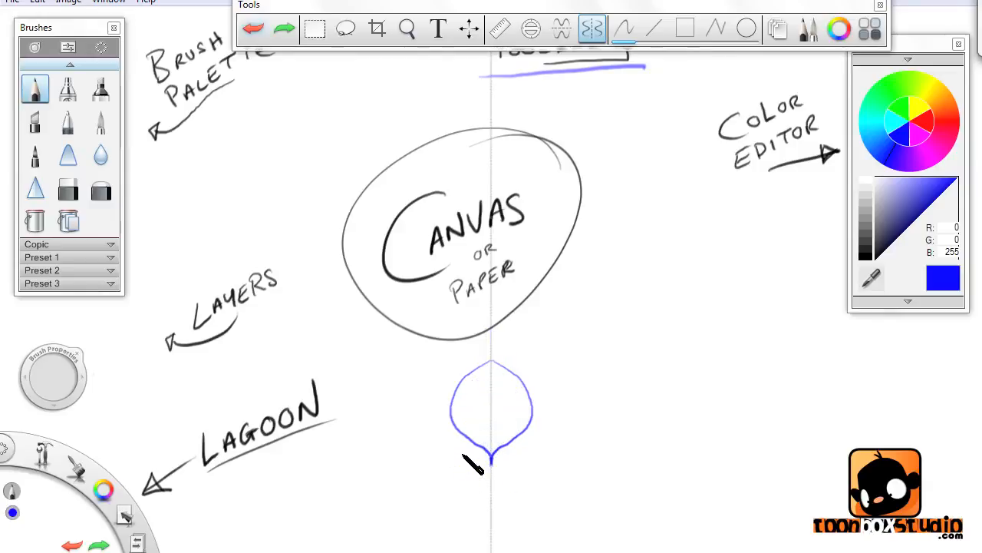
{"action": "key", "text": "ctrl+z"}
- Switch symmetry to the horizontal axis only and sketch a mirrored fish with eye and scales beside the canvas circle
{"action": "left_click", "coordinate": [563, 30]}
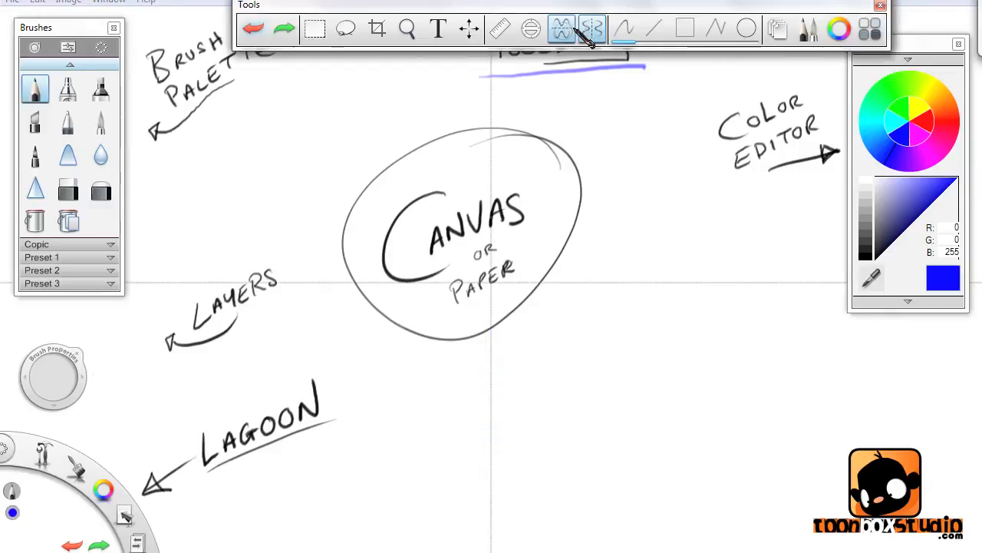
{"action": "left_click", "coordinate": [593, 31]}
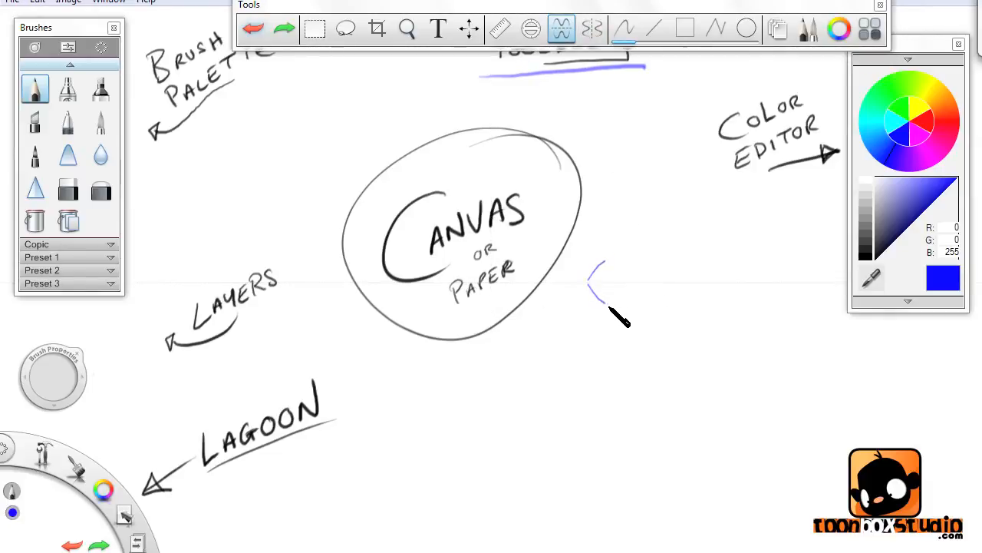
{"action": "mouse_move", "coordinate": [607, 305]}
{"action": "left_mouse_down"}
{"action": "mouse_move", "coordinate": [668, 320]}
{"action": "mouse_move", "coordinate": [729, 300]}
{"action": "mouse_move", "coordinate": [799, 307]}
{"action": "mouse_move", "coordinate": [769, 281]}
{"action": "left_mouse_up"}
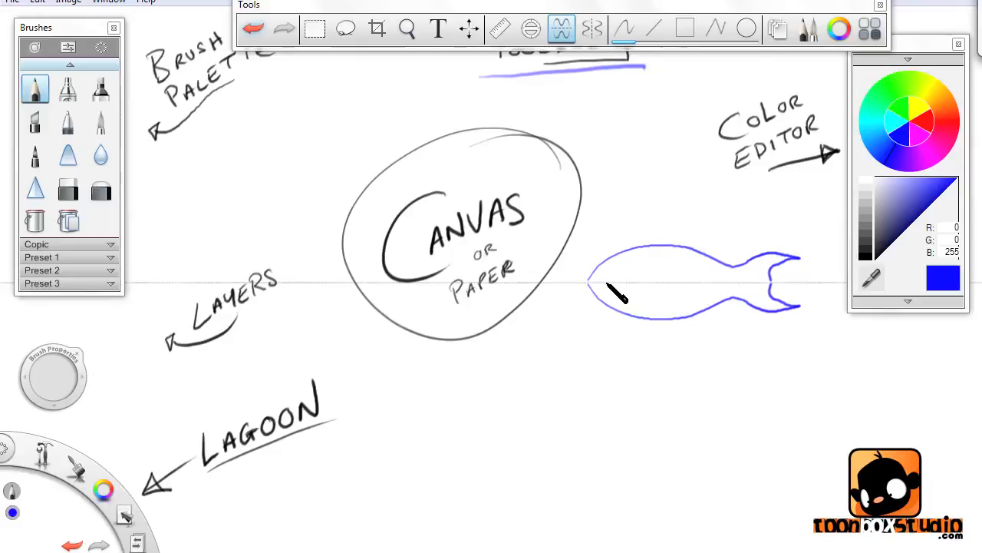
{"action": "left_click_drag", "start_coordinate": [614, 284], "coordinate": [622, 282]}
{"action": "mouse_move", "coordinate": [635, 298]}
{"action": "left_mouse_down"}
{"action": "mouse_move", "coordinate": [647, 283]}
{"action": "mouse_move", "coordinate": [746, 281]}
{"action": "left_mouse_up"}
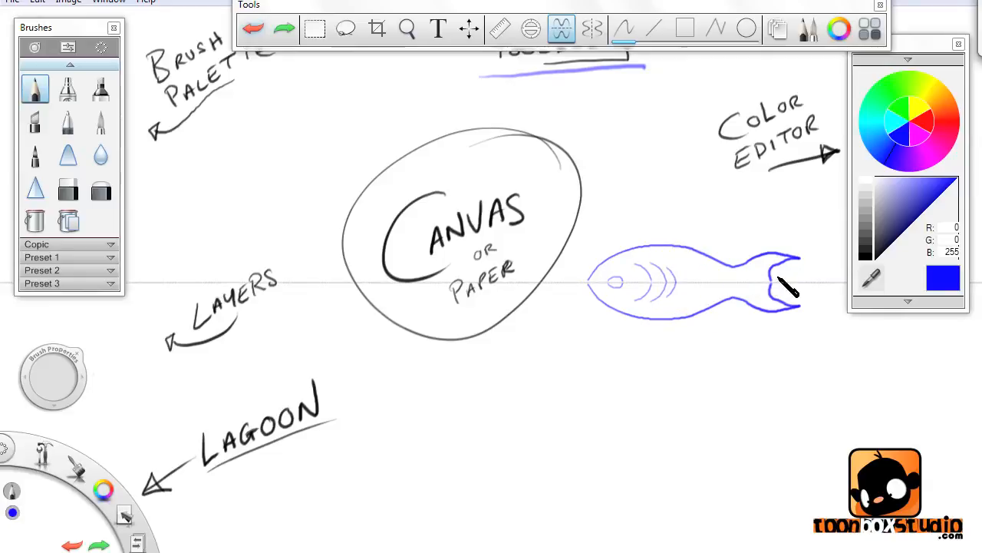
- Undo the fish sketch and enable symmetry about the vertical axis in addition to the horizontal one
{"action": "key", "text": "ctrl+z"}
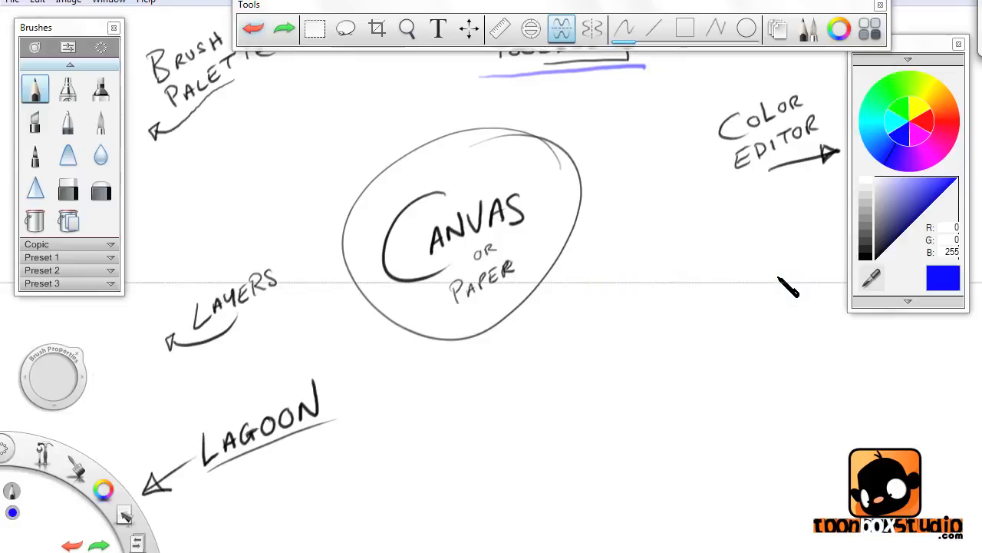
{"action": "left_click", "coordinate": [591, 29]}
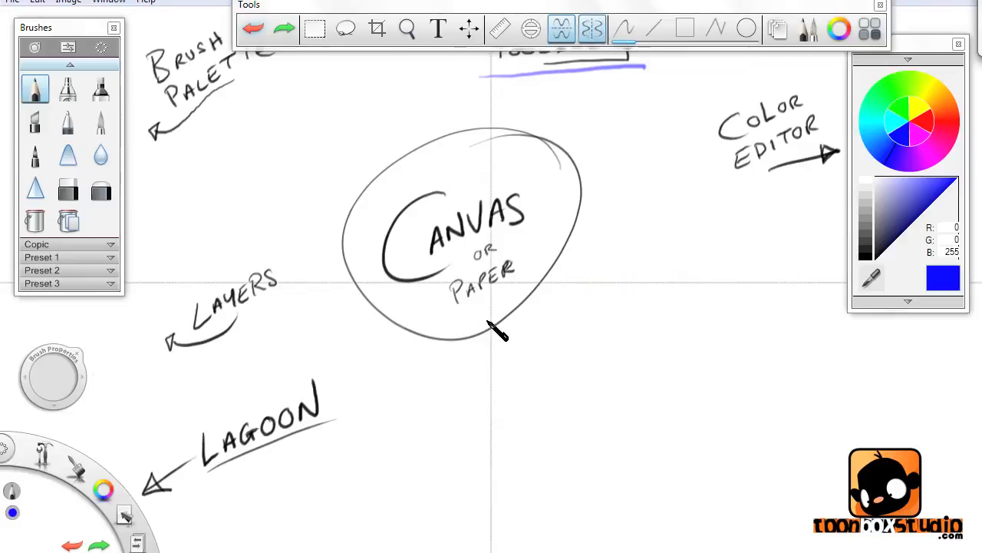
- Sketch a looping pattern mirrored across both axes over the canvas circle, undo it and turn off both symmetries
{"action": "mouse_move", "coordinate": [486, 261]}
{"action": "left_mouse_down"}
{"action": "mouse_move", "coordinate": [464, 301]}
{"action": "mouse_move", "coordinate": [514, 354]}
{"action": "mouse_move", "coordinate": [477, 367]}
{"action": "mouse_move", "coordinate": [449, 404]}
{"action": "mouse_move", "coordinate": [500, 415]}
{"action": "mouse_move", "coordinate": [539, 358]}
{"action": "mouse_move", "coordinate": [565, 290]}
{"action": "mouse_move", "coordinate": [608, 278]}
{"action": "mouse_move", "coordinate": [617, 314]}
{"action": "mouse_move", "coordinate": [669, 318]}
{"action": "mouse_move", "coordinate": [668, 261]}
{"action": "mouse_move", "coordinate": [624, 281]}
{"action": "mouse_move", "coordinate": [655, 301]}
{"action": "mouse_move", "coordinate": [645, 282]}
{"action": "mouse_move", "coordinate": [685, 278]}
{"action": "left_mouse_up"}
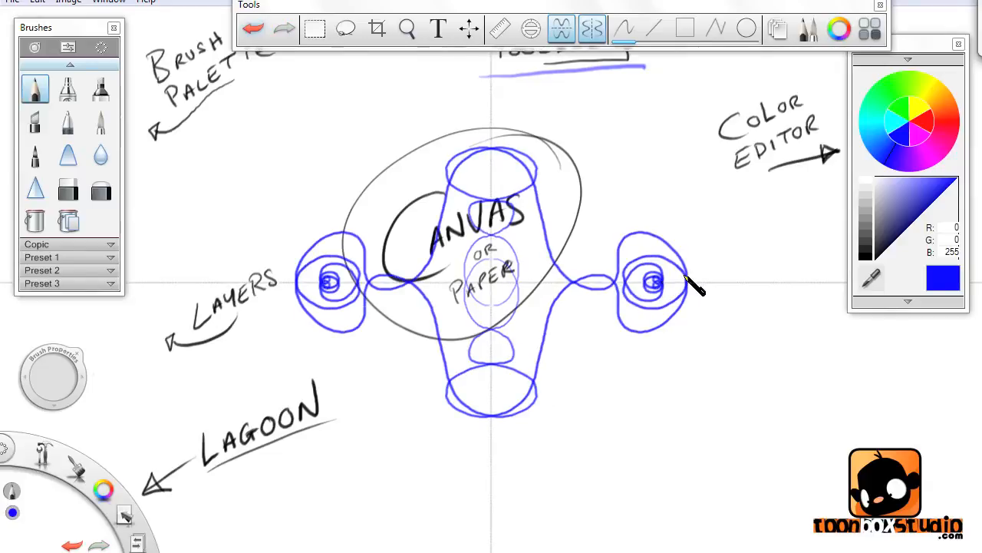
{"action": "key", "text": "ctrl+z"}
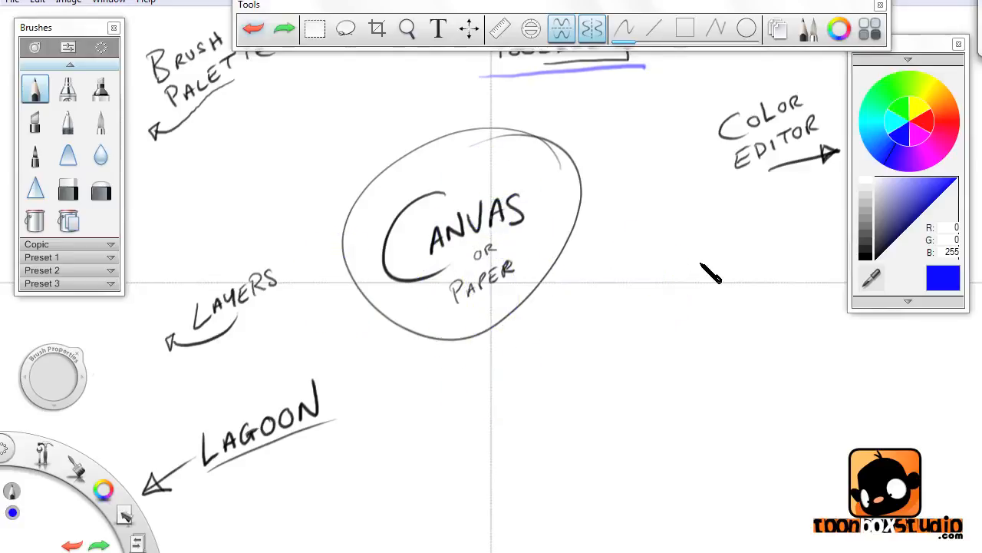
{"action": "left_click", "coordinate": [592, 30]}
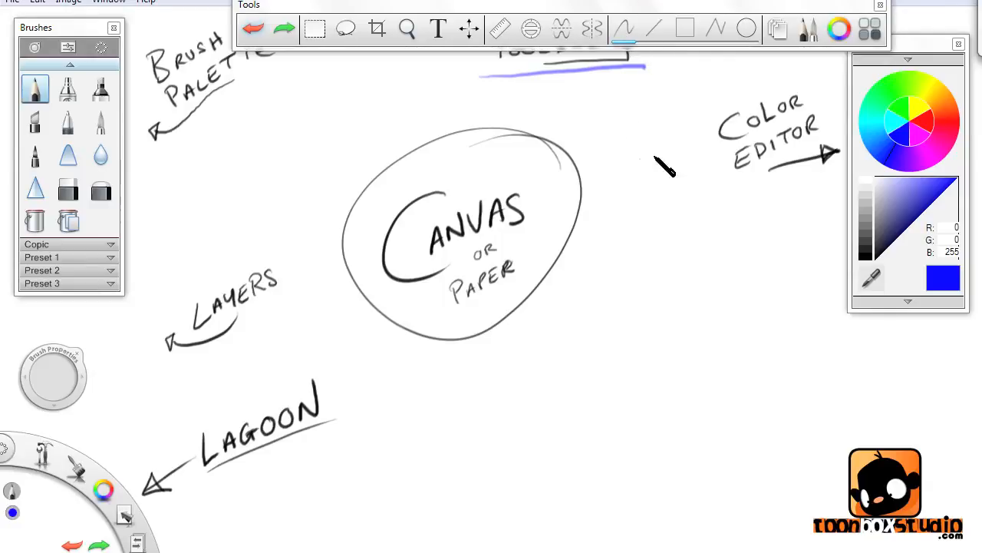
- Draw a freehand squiggle and four crossing straight lines beside the canvas circle, and undo the last line
{"action": "left_click_drag", "start_coordinate": [686, 143], "coordinate": [660, 295]}
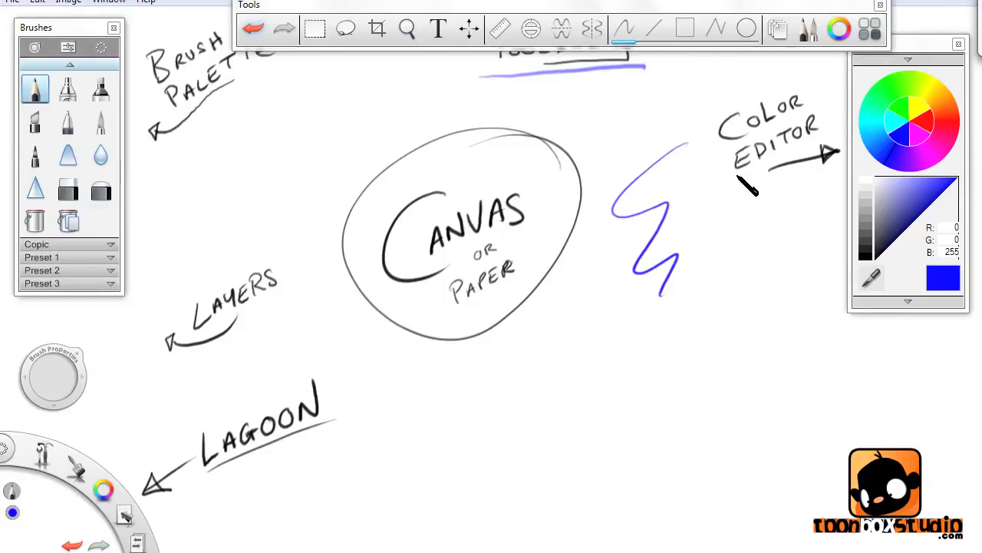
{"action": "left_click", "coordinate": [653, 31]}
{"action": "left_click_drag", "start_coordinate": [714, 191], "coordinate": [681, 386]}
{"action": "left_click_drag", "start_coordinate": [691, 294], "coordinate": [560, 361]}
{"action": "left_click_drag", "start_coordinate": [619, 309], "coordinate": [719, 340]}
{"action": "left_click_drag", "start_coordinate": [658, 352], "coordinate": [752, 228]}
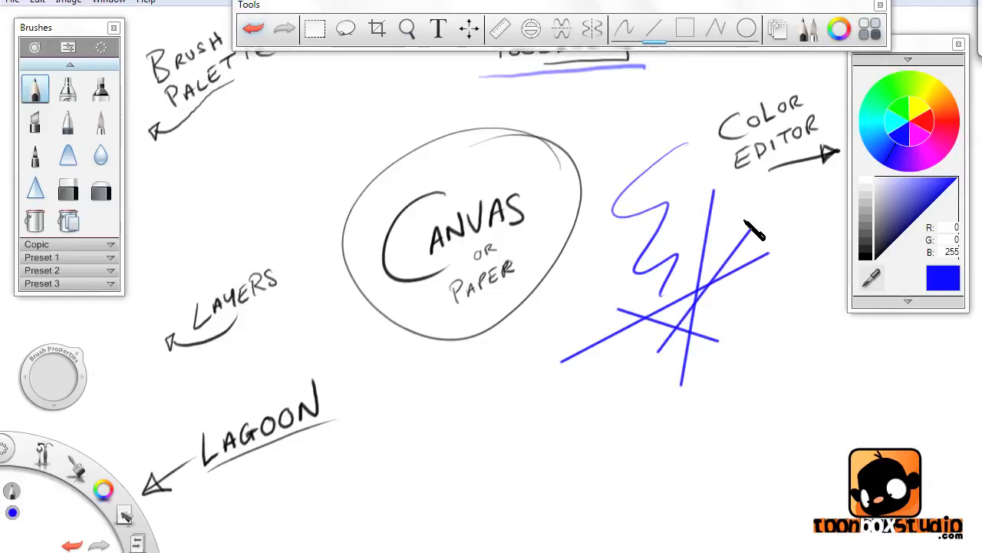
{"action": "key", "text": "ctrl+z"}
- Draw three nested rectangles over the crossing lines and a zigzag polyline below the canvas circle
{"action": "key", "text": "r"}
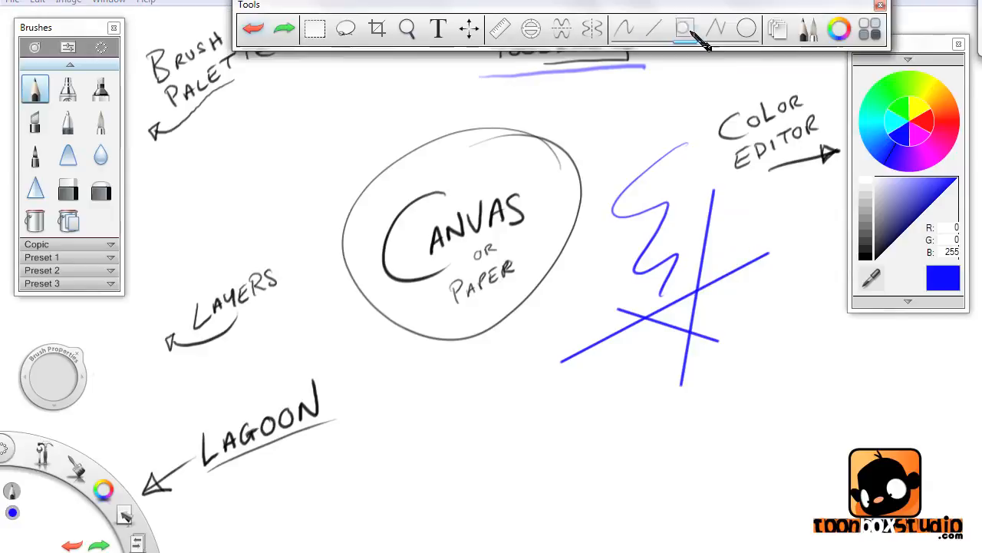
{"action": "left_click_drag", "start_coordinate": [787, 278], "coordinate": [681, 375]}
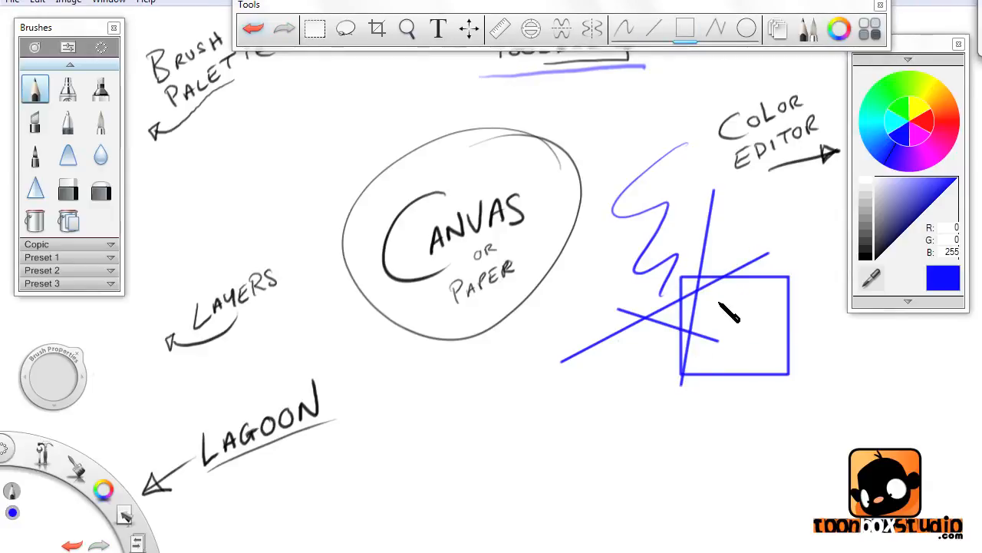
{"action": "left_click_drag", "start_coordinate": [720, 302], "coordinate": [766, 327]}
{"action": "left_click", "coordinate": [715, 28]}
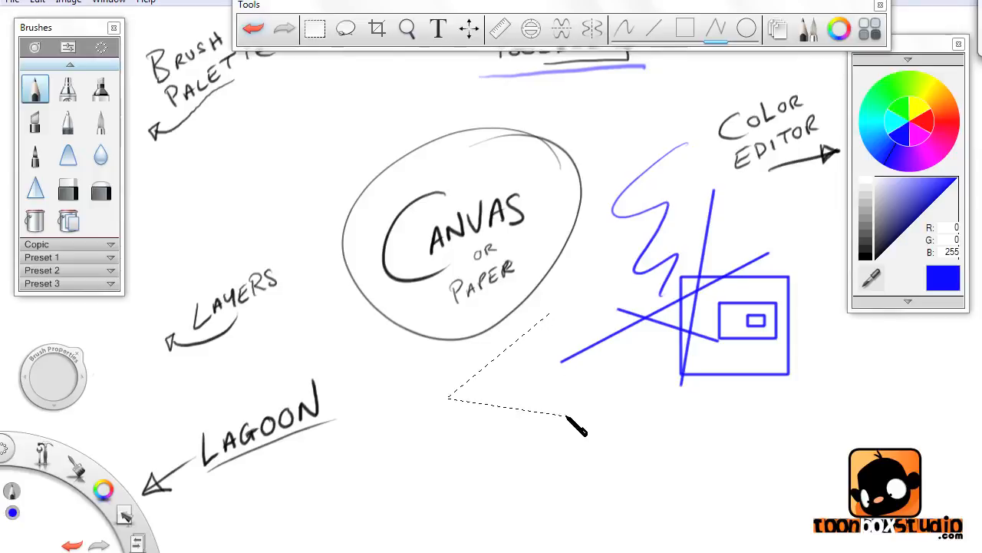
{"action": "double_click", "coordinate": [521, 528]}
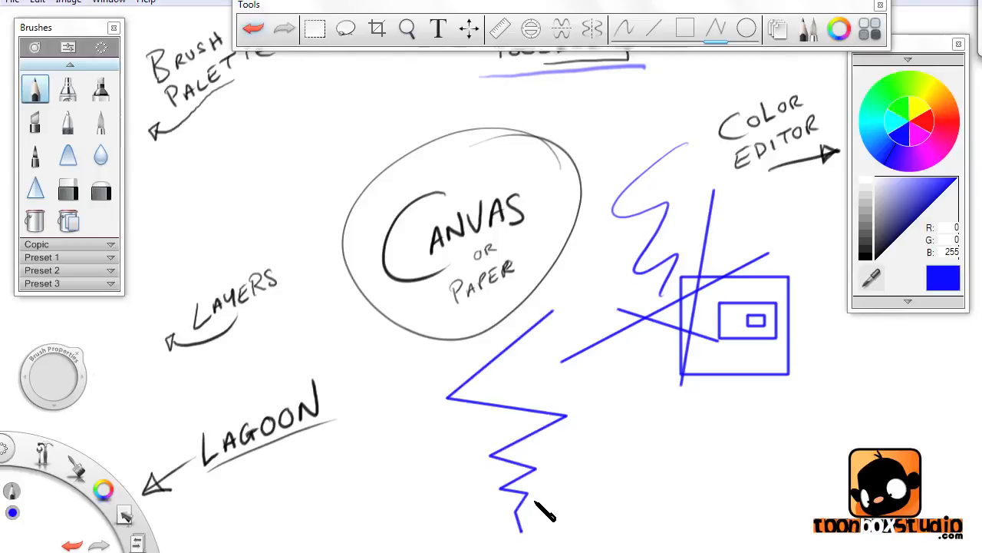
- Draw three circles of decreasing size, one inside another, between the zigzag and the rectangles
{"action": "left_click", "coordinate": [747, 29]}
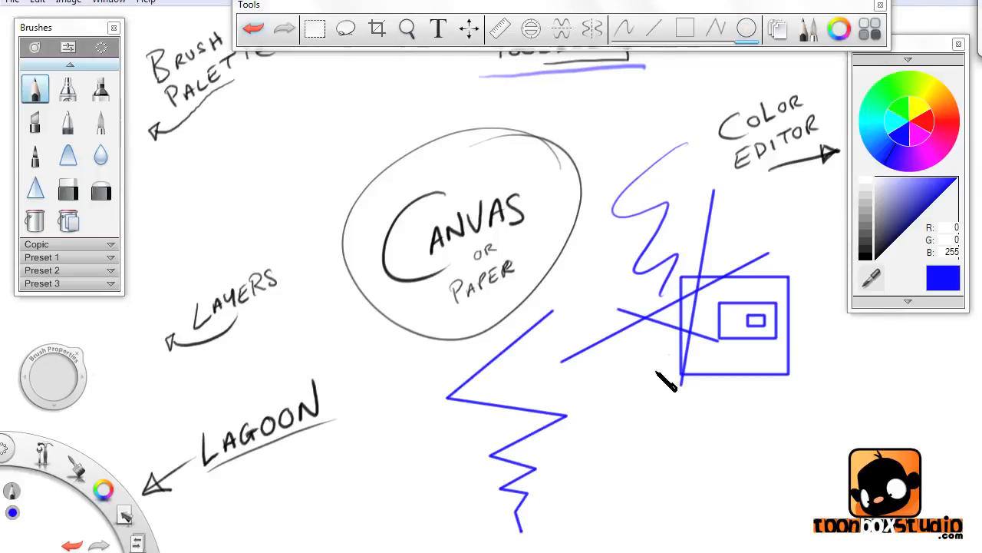
{"action": "left_click_drag", "start_coordinate": [614, 392], "coordinate": [708, 489]}
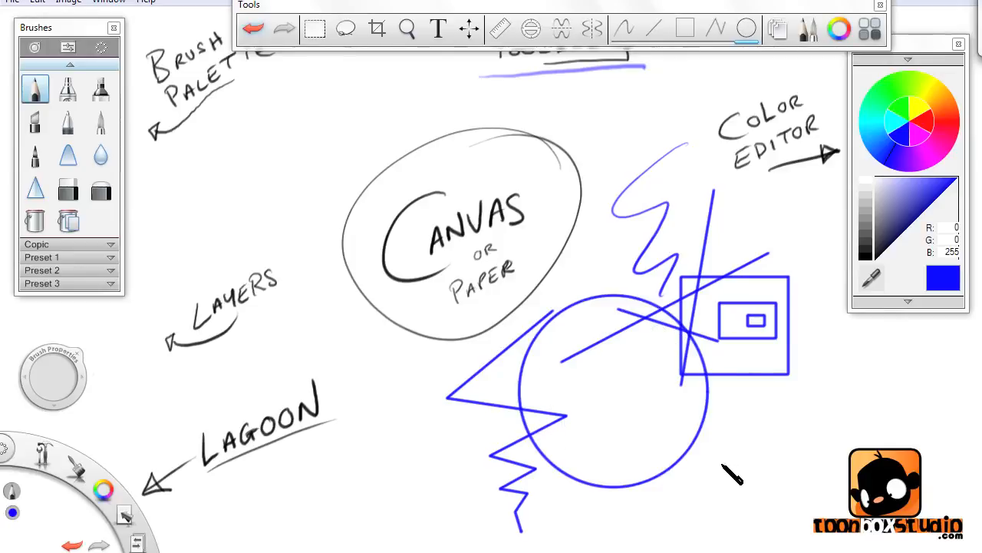
{"action": "left_click_drag", "start_coordinate": [671, 447], "coordinate": [641, 422]}
{"action": "mouse_move", "coordinate": [584, 314]}
{"action": "left_mouse_down"}
{"action": "mouse_move", "coordinate": [607, 341]}
{"action": "mouse_move", "coordinate": [597, 326]}
{"action": "left_mouse_up"}
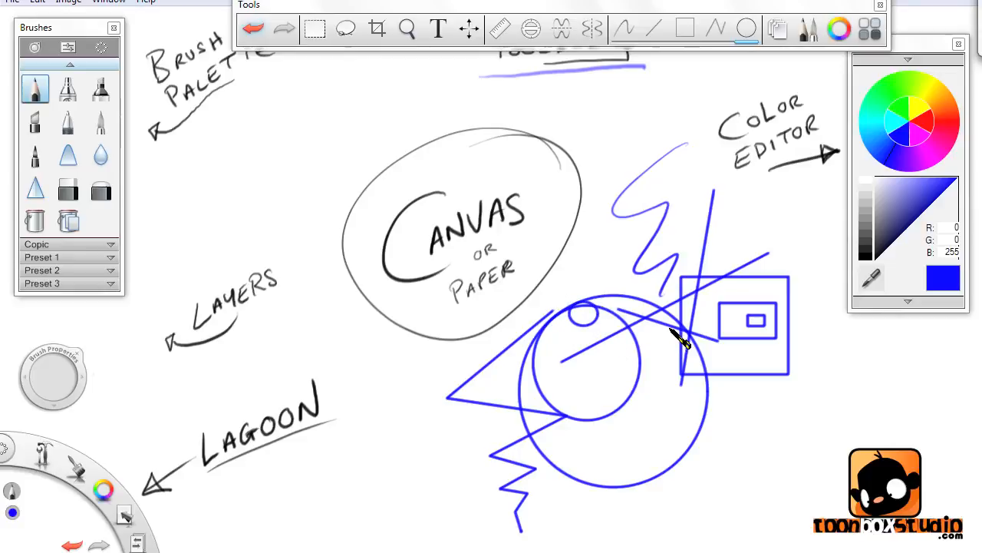
- Undo all the circles, zigzag, rectangles, lines and squiggle, as well as the blue underline below the toolbar label
{"action": "key", "text": "ctrl+z"}
{"action": "key", "text": "ctrl+z"}
{"action": "key", "text": "ctrl+z"}
{"action": "key", "text": "ctrl+z"}
{"action": "key", "text": "ctrl+z"}
{"action": "key", "text": "ctrl+z"}
{"action": "key", "text": "ctrl+z"}
{"action": "key", "text": "ctrl+z"}
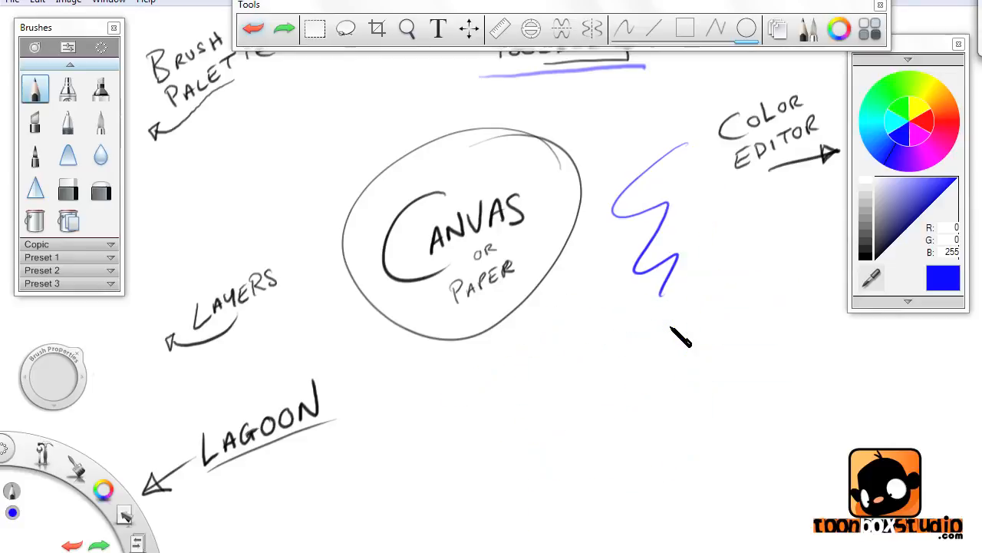
{"action": "key", "text": "ctrl+z"}
{"action": "key", "text": "ctrl+z"}
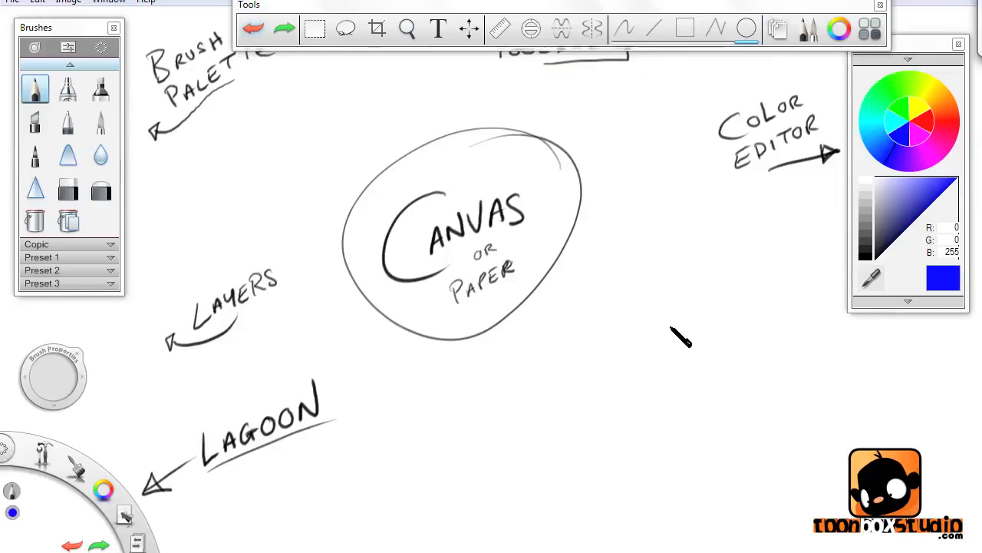
- Show and hide the Layers palette, and toggle the Brush Palette and the Colors Editor off and back on
{"action": "left_click", "coordinate": [778, 31]}
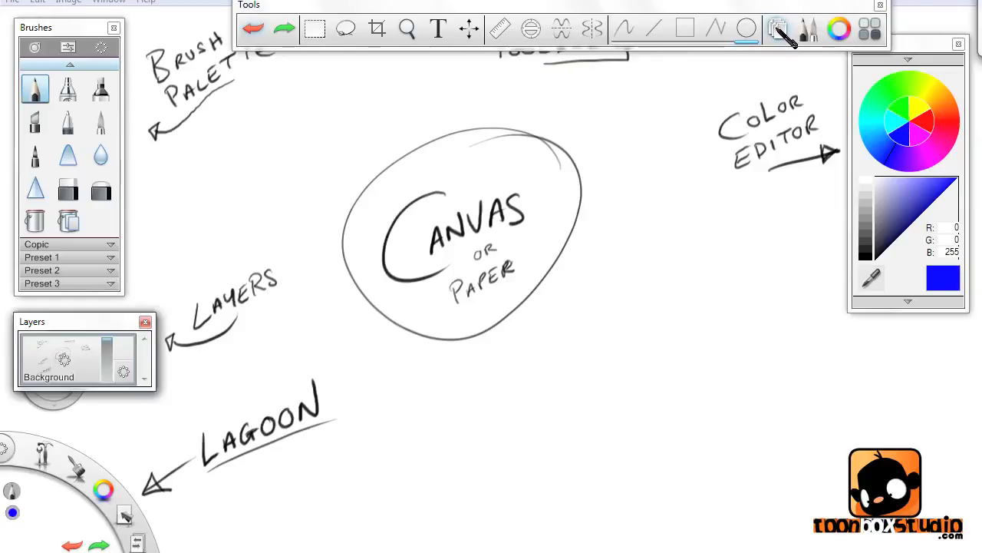
{"action": "left_click", "coordinate": [783, 32]}
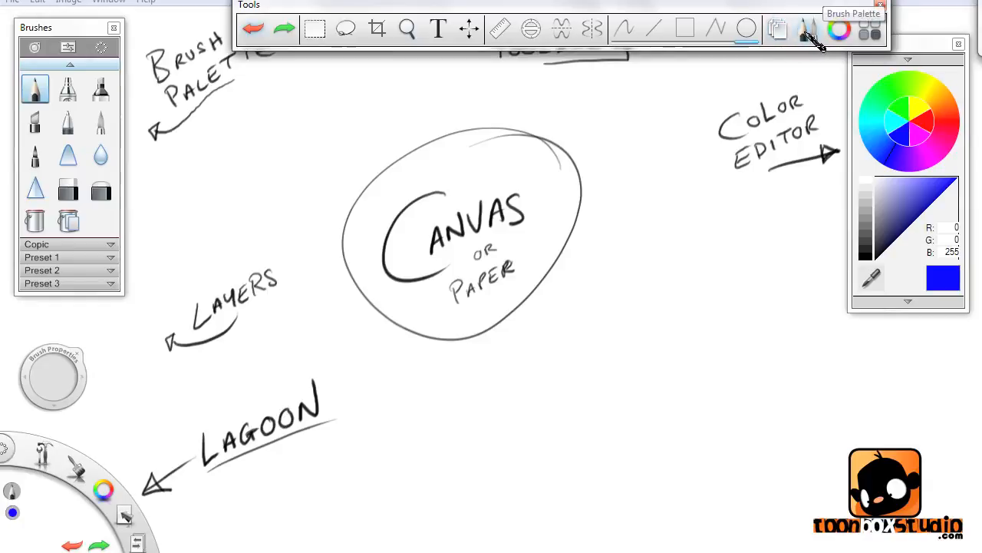
{"action": "left_click", "coordinate": [816, 40]}
{"action": "left_click", "coordinate": [812, 35]}
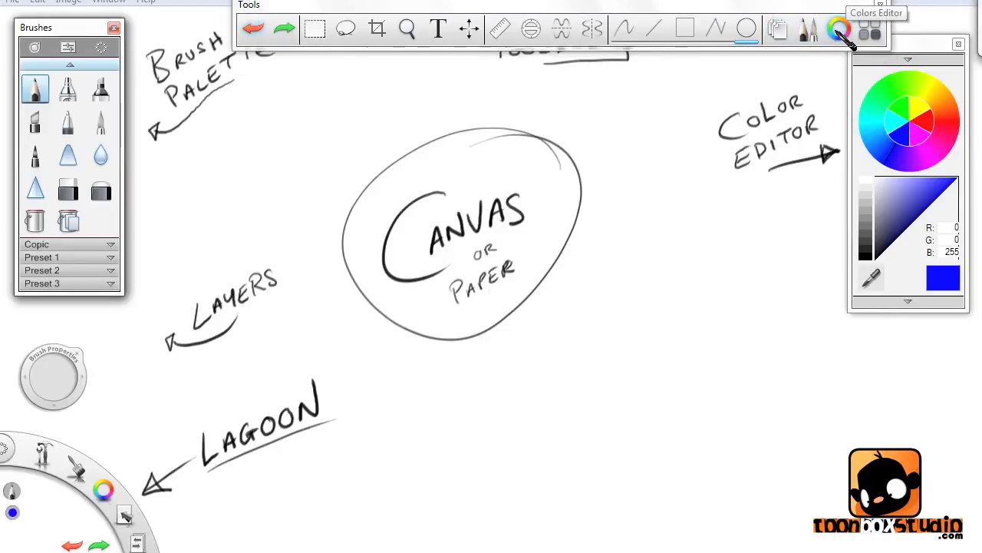
{"action": "left_click", "coordinate": [845, 34]}
{"action": "left_click", "coordinate": [840, 31]}
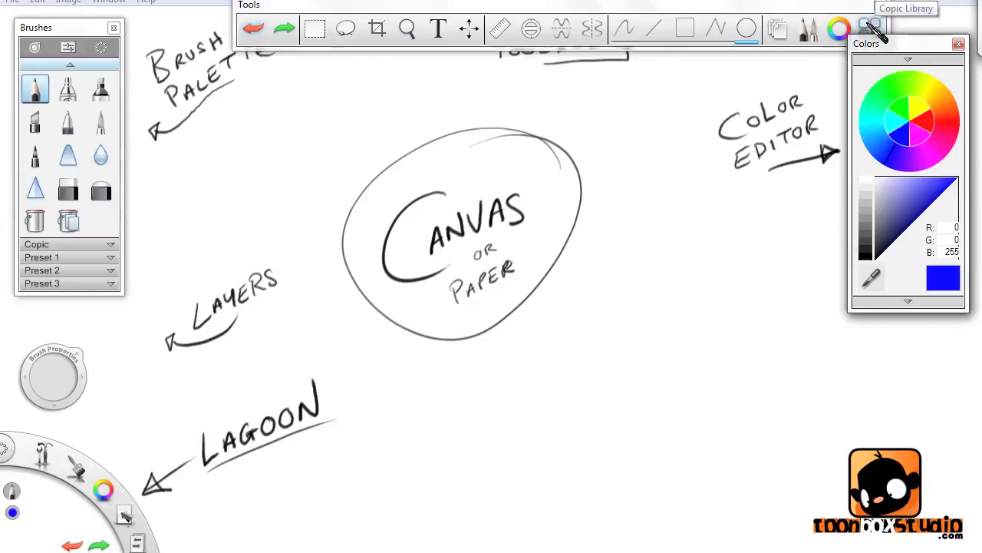
- Move the Tools bar clear of the Colors editor, and open the Copic Library beside that editor
{"action": "left_click_drag", "start_coordinate": [860, 6], "coordinate": [814, 6]}
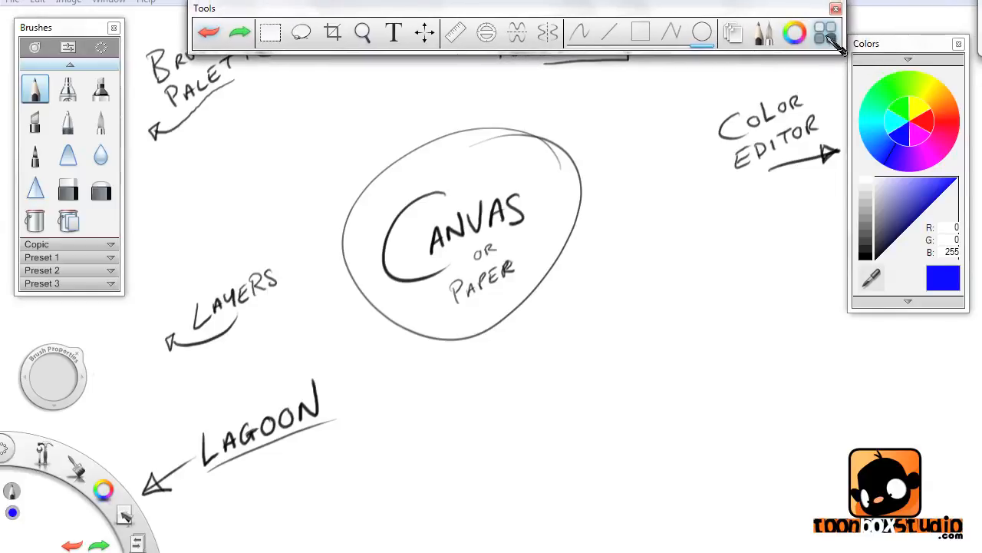
{"action": "left_click", "coordinate": [833, 39]}
{"action": "left_click_drag", "start_coordinate": [921, 85], "coordinate": [763, 48]}
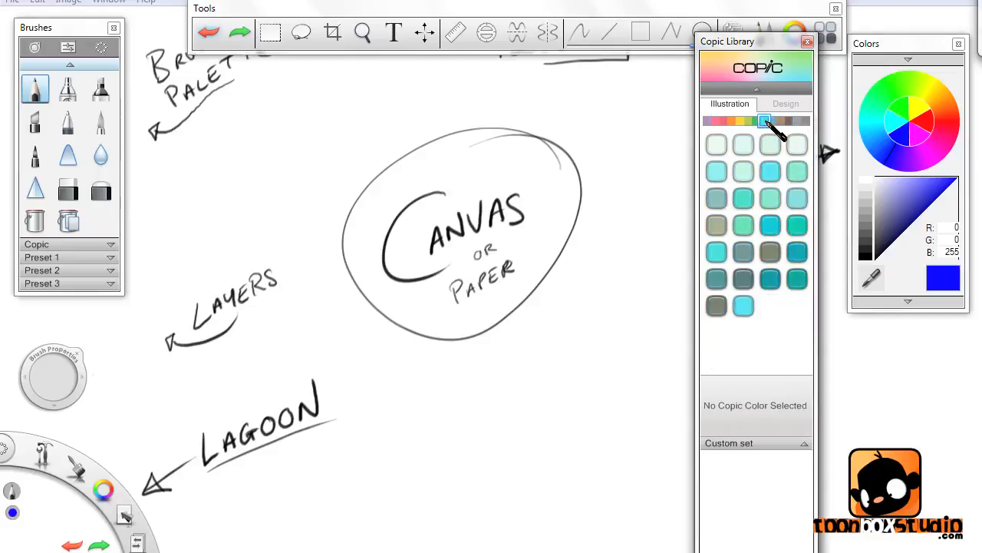
- Paint a ring and freehand strokes in Copic E30 Bisque over the canvas circle's upper-right edge using a broad brush
{"action": "left_click", "coordinate": [798, 146]}
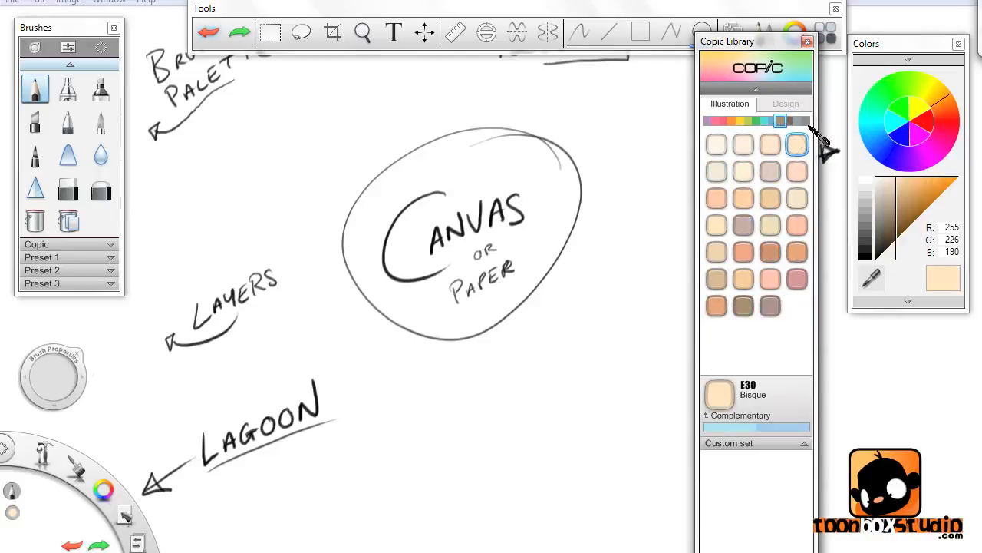
{"action": "left_click", "coordinate": [100, 123]}
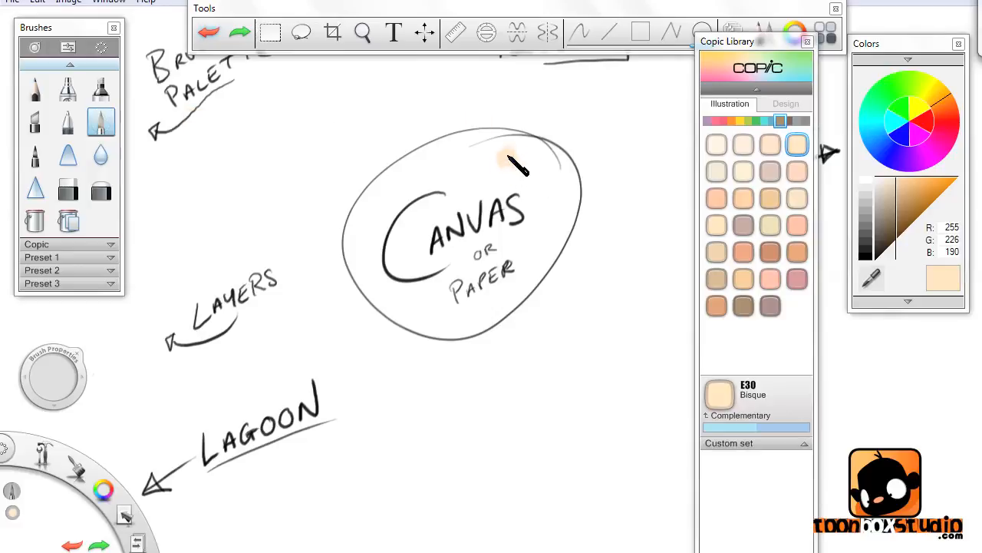
{"action": "mouse_move", "coordinate": [515, 158]}
{"action": "left_mouse_down"}
{"action": "mouse_move", "coordinate": [532, 189]}
{"action": "mouse_move", "coordinate": [535, 181]}
{"action": "left_mouse_up"}
{"action": "left_click", "coordinate": [580, 33]}
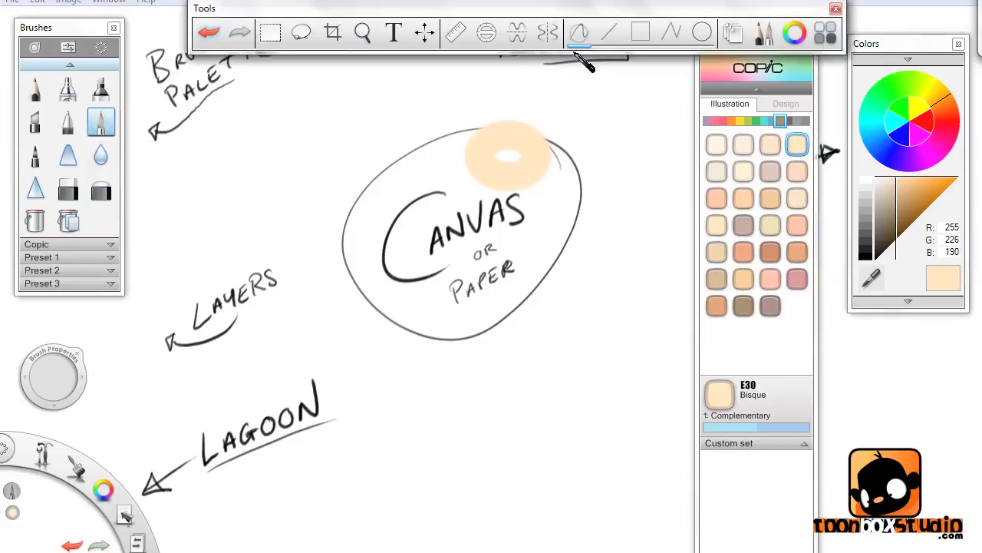
{"action": "left_click_drag", "start_coordinate": [496, 153], "coordinate": [514, 149]}
{"action": "mouse_move", "coordinate": [522, 186]}
{"action": "left_mouse_down"}
{"action": "mouse_move", "coordinate": [545, 184]}
{"action": "mouse_move", "coordinate": [565, 168]}
{"action": "mouse_move", "coordinate": [596, 203]}
{"action": "left_mouse_up"}
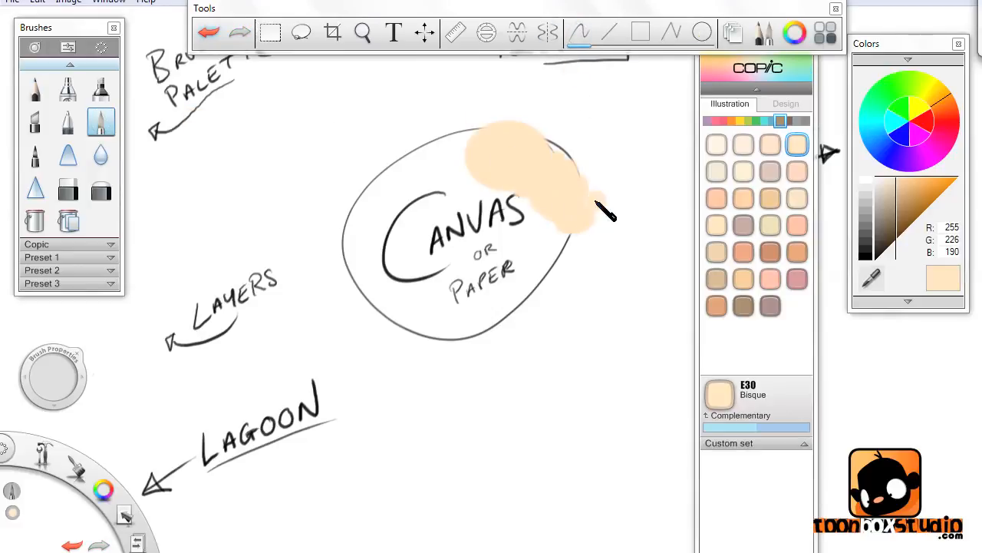
- Paint over the peach patch with Copic E70 Ash Rose and a stroke of E31 Brick Beige
{"action": "left_click", "coordinate": [770, 171]}
{"action": "mouse_move", "coordinate": [564, 165]}
{"action": "left_mouse_down"}
{"action": "mouse_move", "coordinate": [561, 225]}
{"action": "mouse_move", "coordinate": [587, 219]}
{"action": "left_mouse_up"}
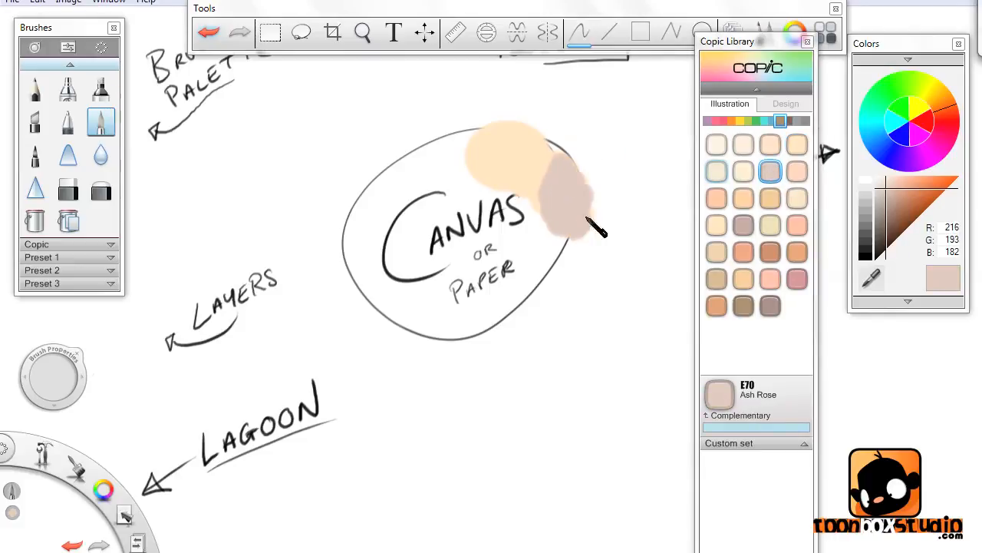
{"action": "left_click", "coordinate": [770, 198]}
{"action": "left_click_drag", "start_coordinate": [526, 177], "coordinate": [576, 224]}
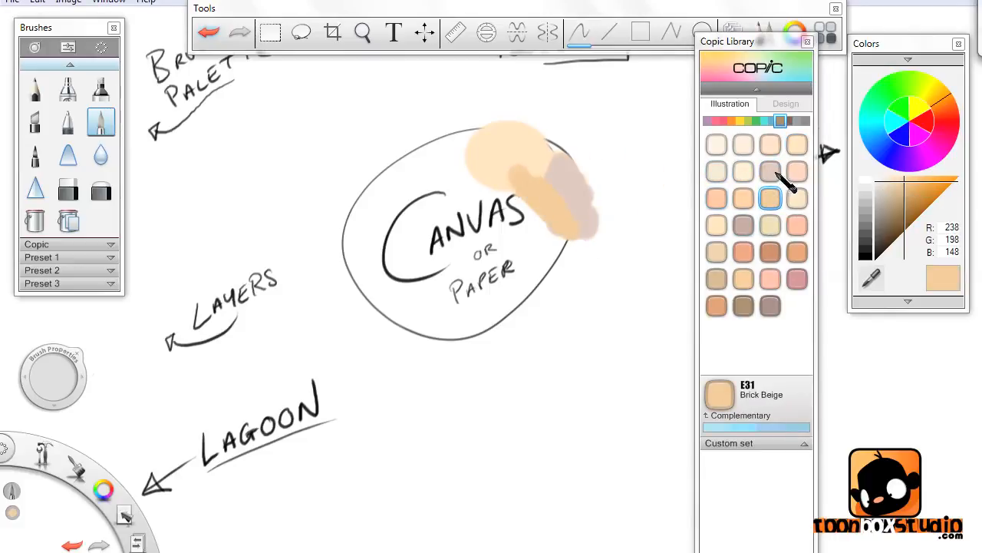
- Paint the patch's upper-left part with Copic BG0000 Snow Green, a brighter aqua and BG000 Pale Aqua
{"action": "left_click", "coordinate": [764, 121]}
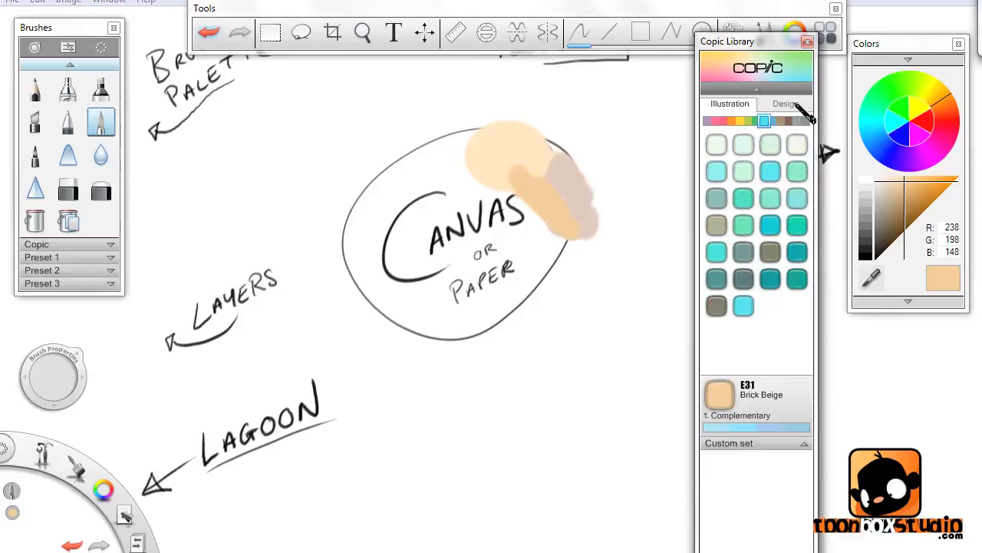
{"action": "left_click", "coordinate": [716, 144]}
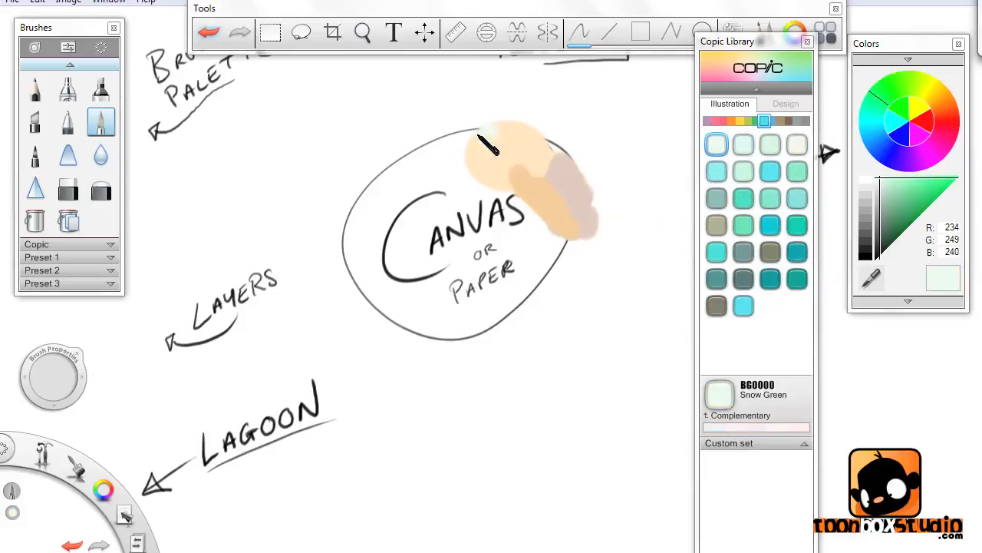
{"action": "mouse_move", "coordinate": [479, 127]}
{"action": "left_mouse_down"}
{"action": "mouse_move", "coordinate": [514, 130]}
{"action": "mouse_move", "coordinate": [489, 164]}
{"action": "mouse_move", "coordinate": [511, 132]}
{"action": "mouse_move", "coordinate": [512, 185]}
{"action": "mouse_move", "coordinate": [519, 140]}
{"action": "mouse_move", "coordinate": [486, 164]}
{"action": "mouse_move", "coordinate": [517, 144]}
{"action": "mouse_move", "coordinate": [536, 187]}
{"action": "left_mouse_up"}
{"action": "left_click", "coordinate": [717, 171]}
{"action": "left_click", "coordinate": [743, 144]}
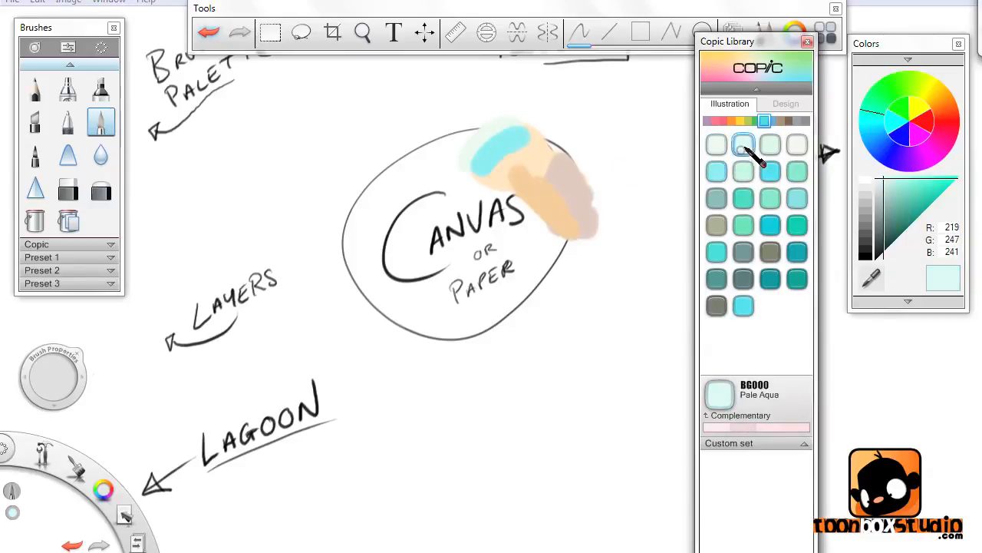
{"action": "mouse_move", "coordinate": [541, 138]}
{"action": "left_mouse_down"}
{"action": "mouse_move", "coordinate": [516, 132]}
{"action": "mouse_move", "coordinate": [491, 146]}
{"action": "mouse_move", "coordinate": [520, 133]}
{"action": "mouse_move", "coordinate": [522, 175]}
{"action": "left_mouse_up"}
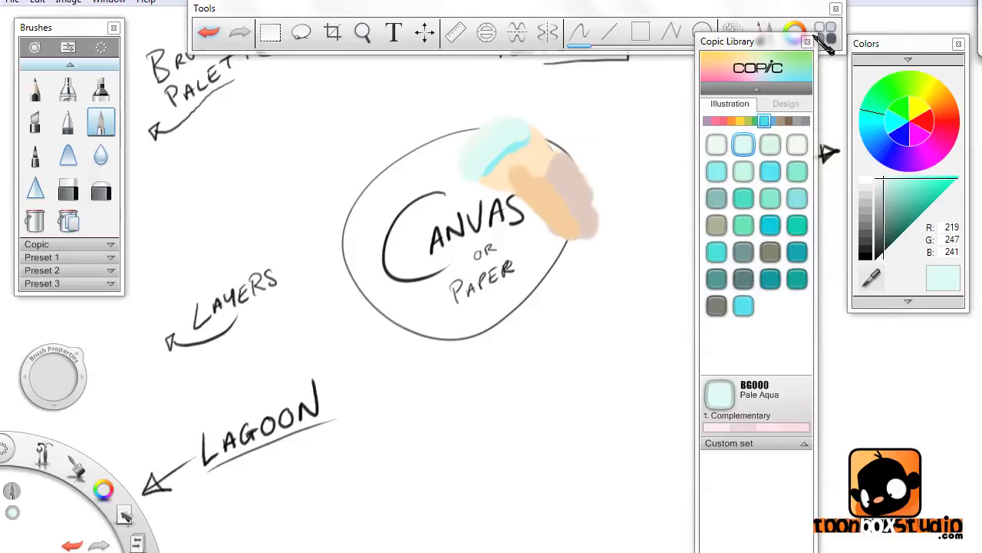
- Pick YR09 from the Copic Design collection's oranges, add it to the custom set and close the Copic Library
{"action": "left_click", "coordinate": [801, 102]}
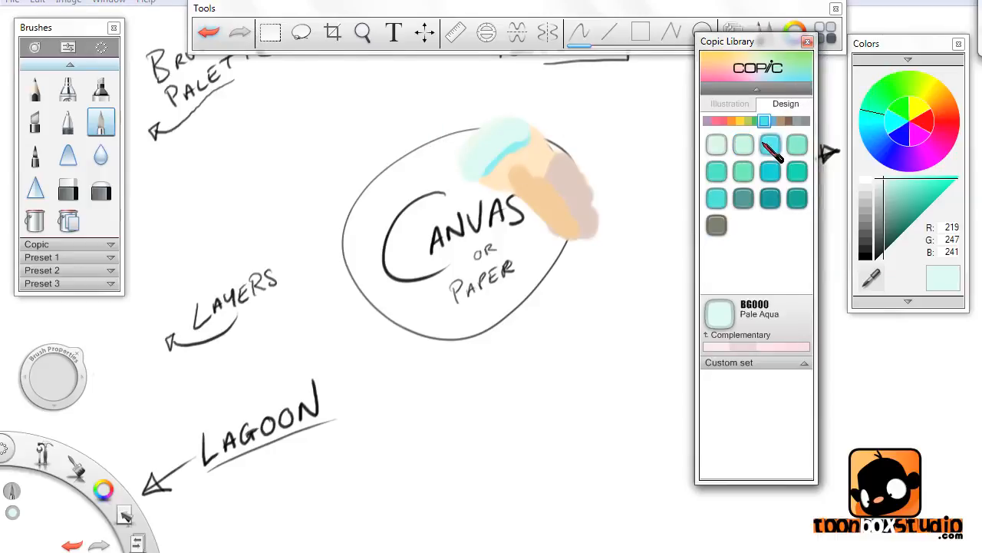
{"action": "left_click", "coordinate": [732, 120]}
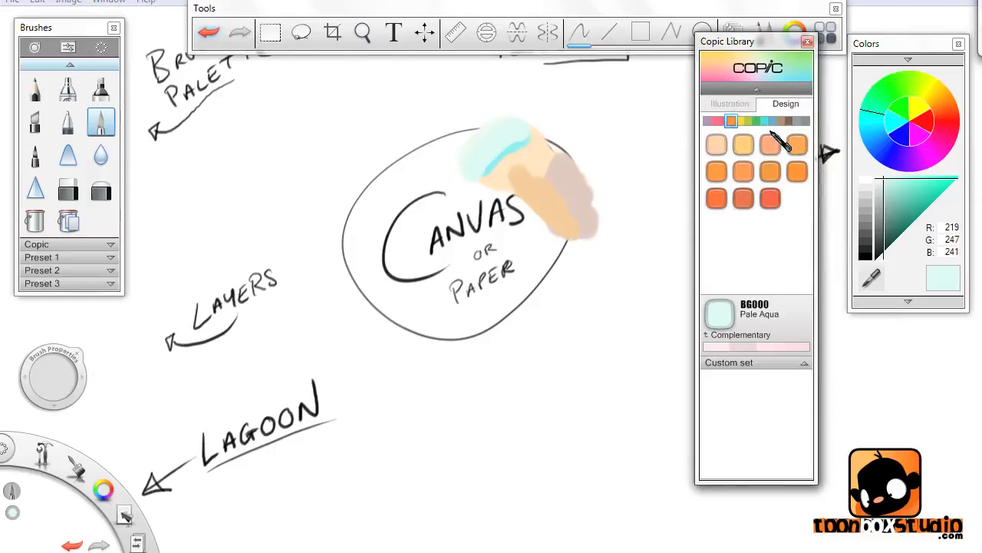
{"action": "left_click", "coordinate": [771, 198]}
{"action": "left_click_drag", "start_coordinate": [740, 398], "coordinate": [743, 396]}
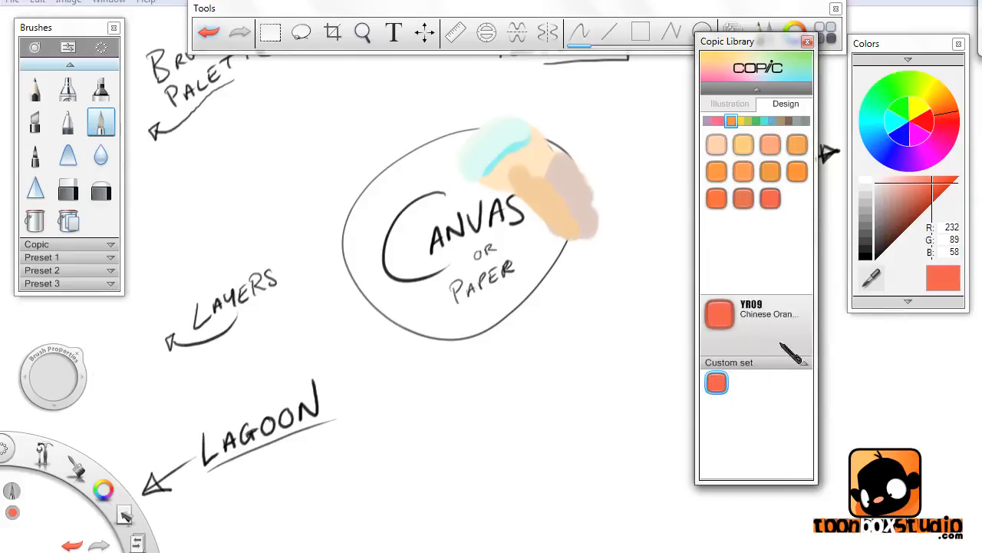
{"action": "left_click", "coordinate": [807, 42]}
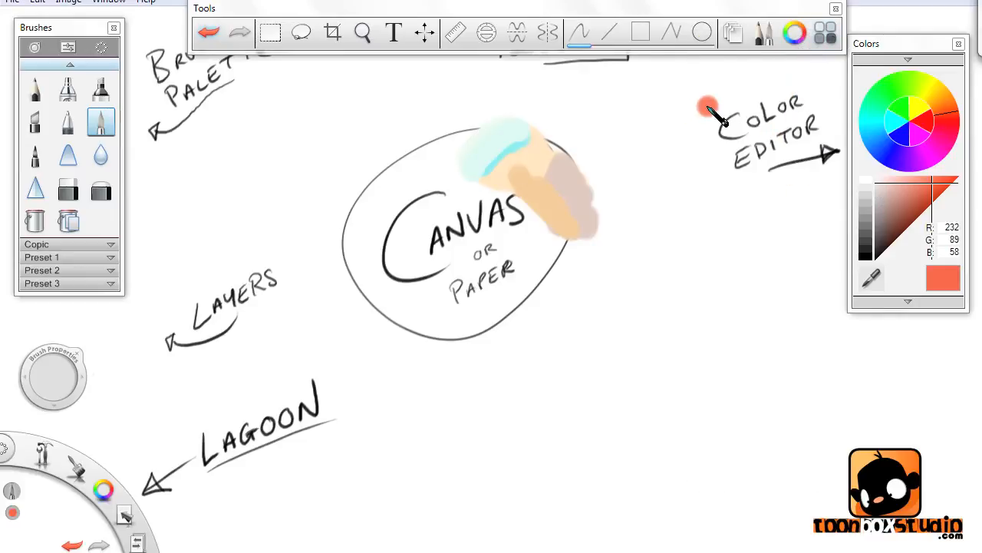
- Undo every Copic paint stroke over the canvas circle
{"action": "key", "text": "ctrl+z"}
{"action": "key", "text": "ctrl+z"}
{"action": "key", "text": "ctrl+z"}
{"action": "key", "text": "ctrl+z"}
{"action": "key", "text": "ctrl+z"}
{"action": "key", "text": "ctrl+z"}
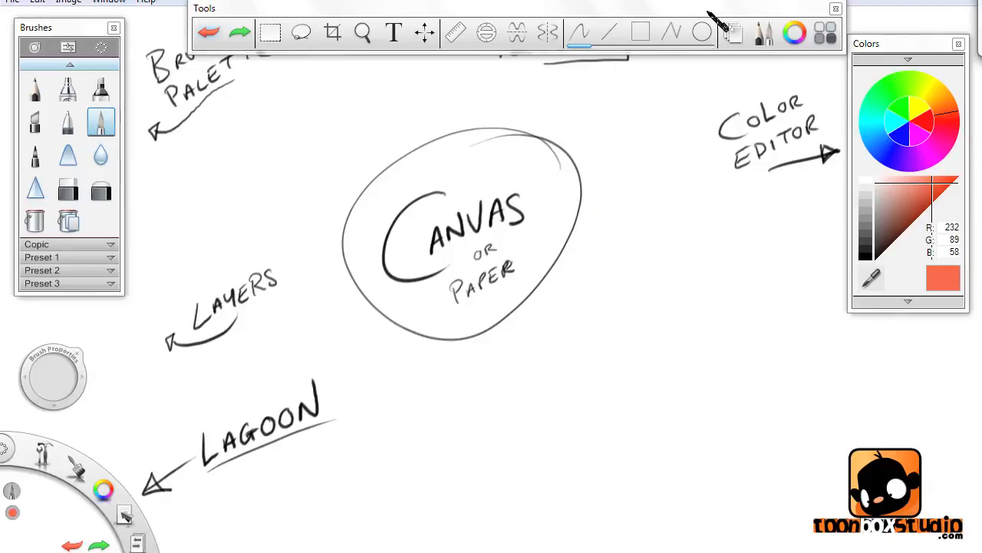
- Move the Tools bar up above the TOOLBAR label and place the Brush Properties puck inside the Lagoon
{"action": "left_click_drag", "start_coordinate": [708, 12], "coordinate": [723, 0]}
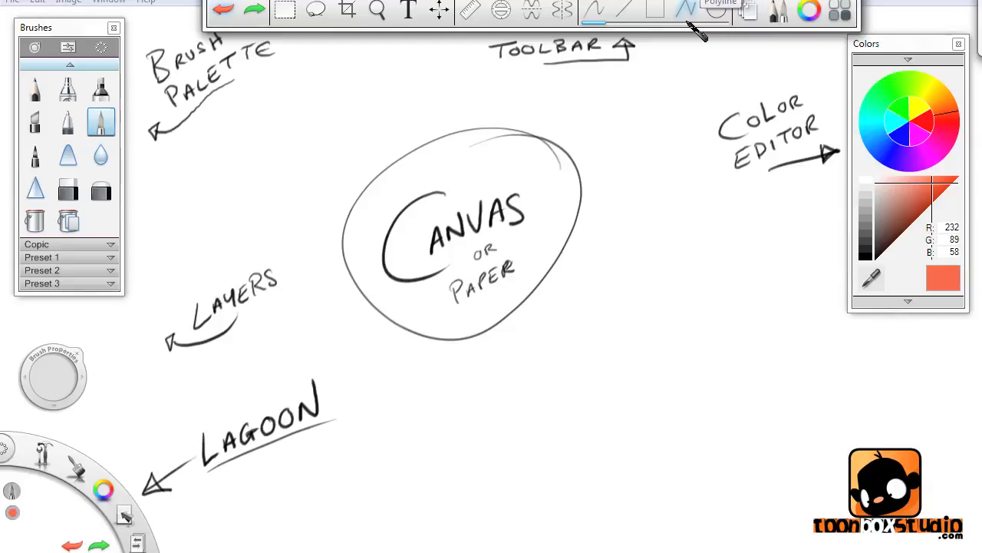
{"action": "left_click_drag", "start_coordinate": [73, 367], "coordinate": [67, 482]}
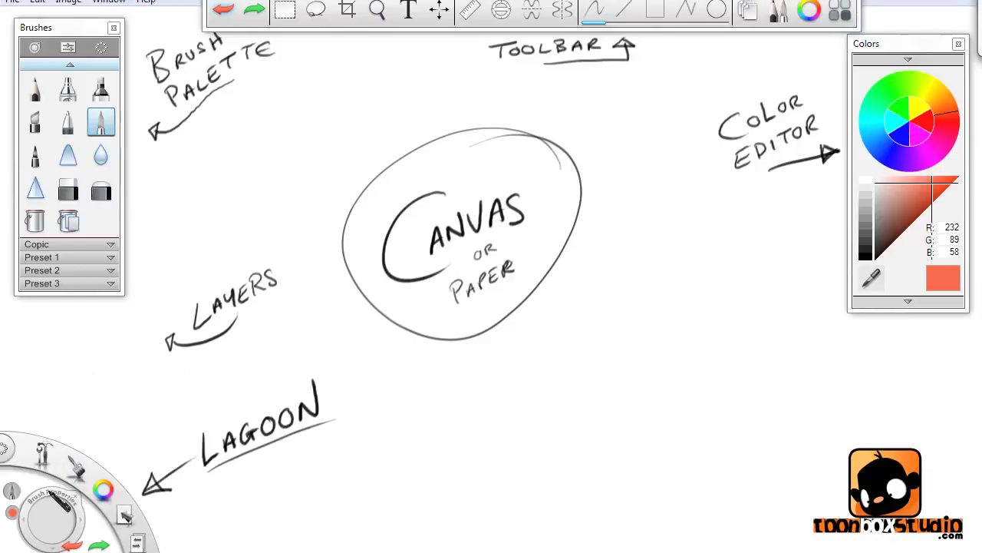
- Choose the Pencil brush and show the Layers editor
{"action": "left_click", "coordinate": [34, 88]}
{"action": "left_click", "coordinate": [108, 1]}
{"action": "left_click", "coordinate": [150, 72]}
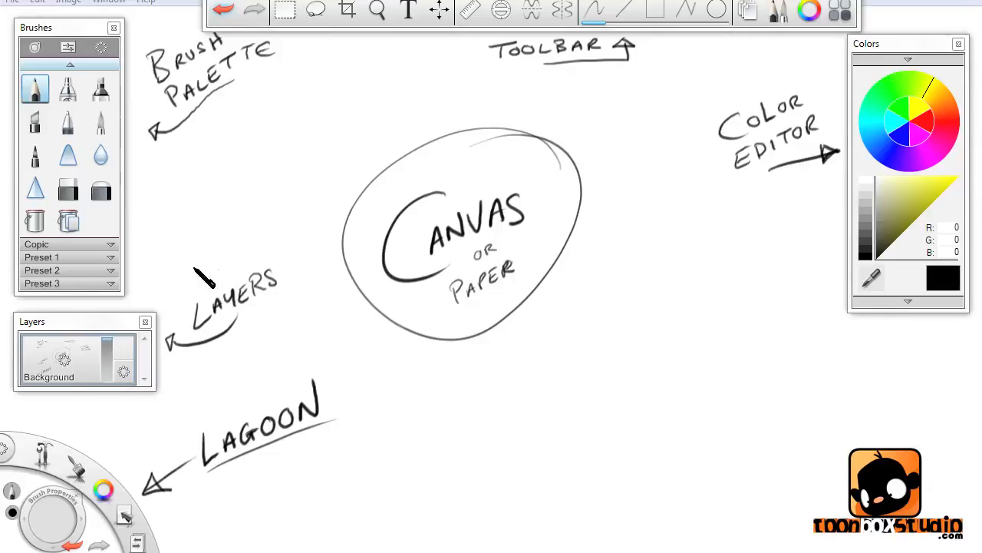
- Add a new layer above the Background and delete it again
{"action": "left_click", "coordinate": [75, 361]}
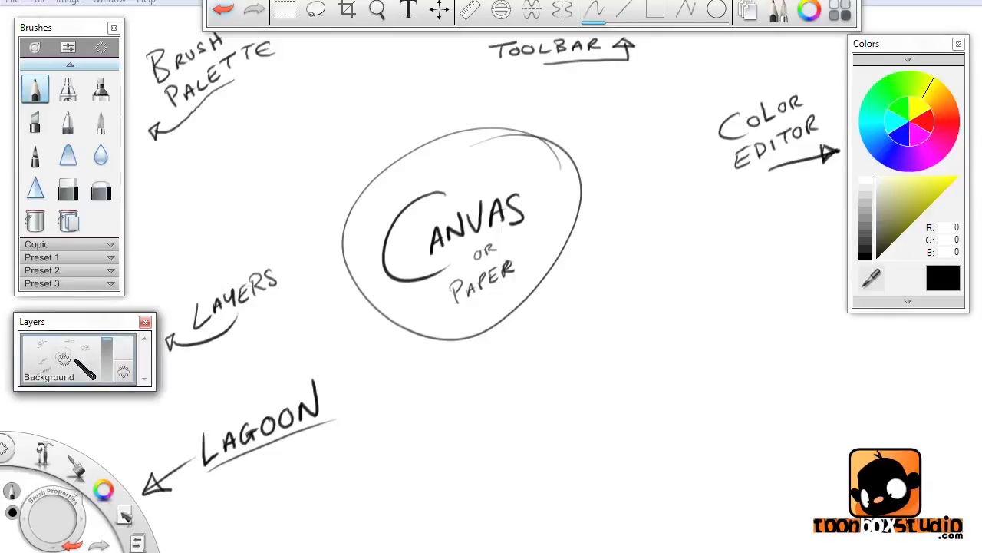
{"action": "left_click", "coordinate": [68, 361]}
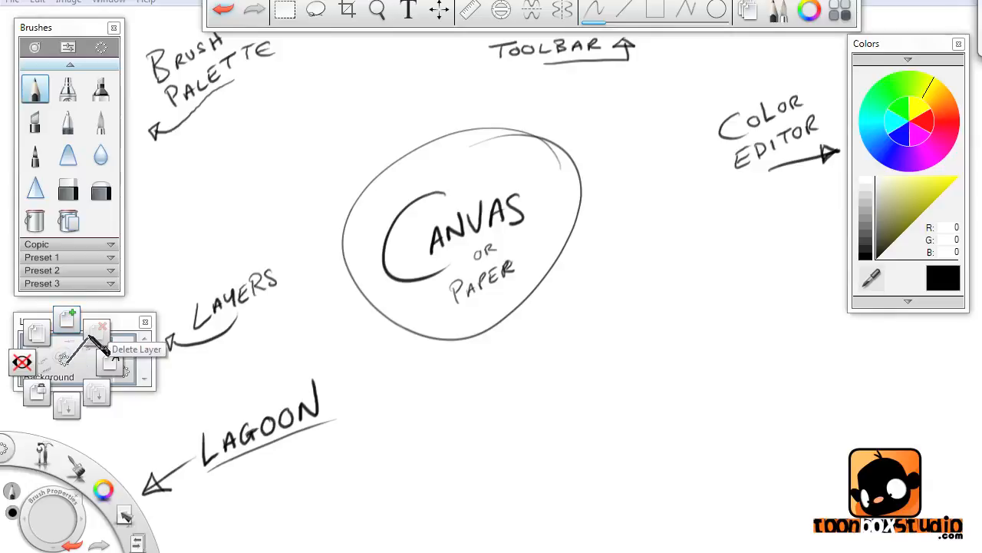
{"action": "left_click", "coordinate": [68, 319]}
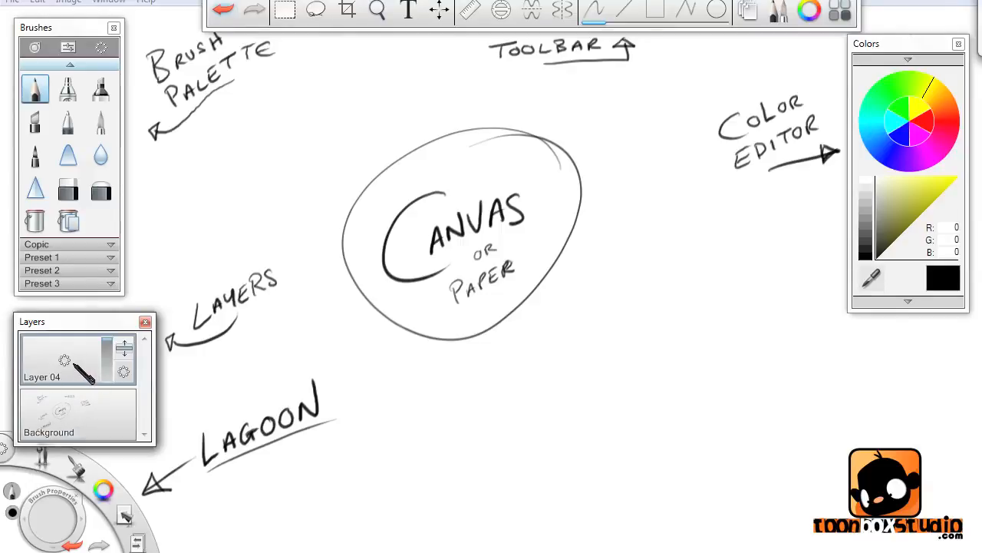
{"action": "left_click", "coordinate": [65, 361]}
{"action": "left_click", "coordinate": [115, 350]}
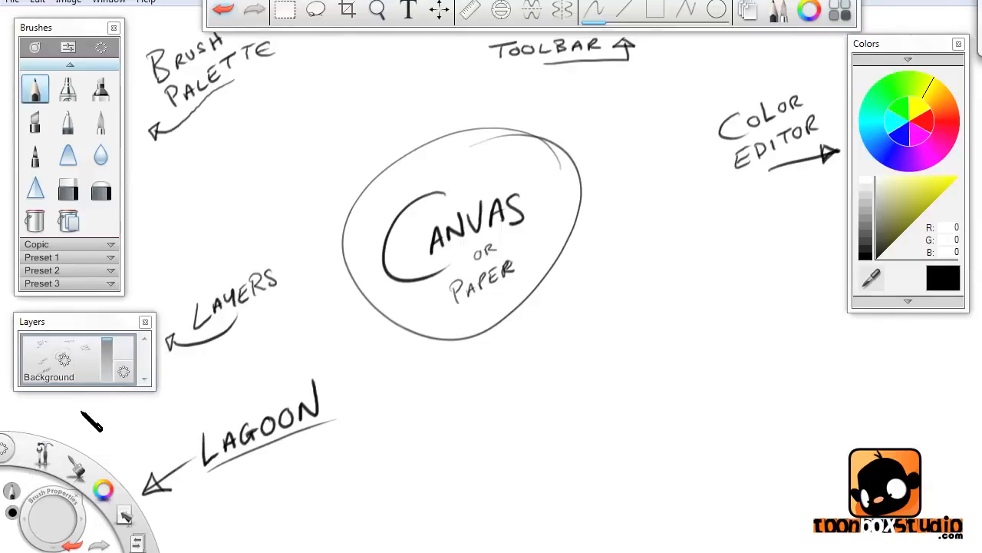
- Add a new empty layer above the Background
{"action": "left_click", "coordinate": [64, 360]}
{"action": "left_click", "coordinate": [76, 314]}
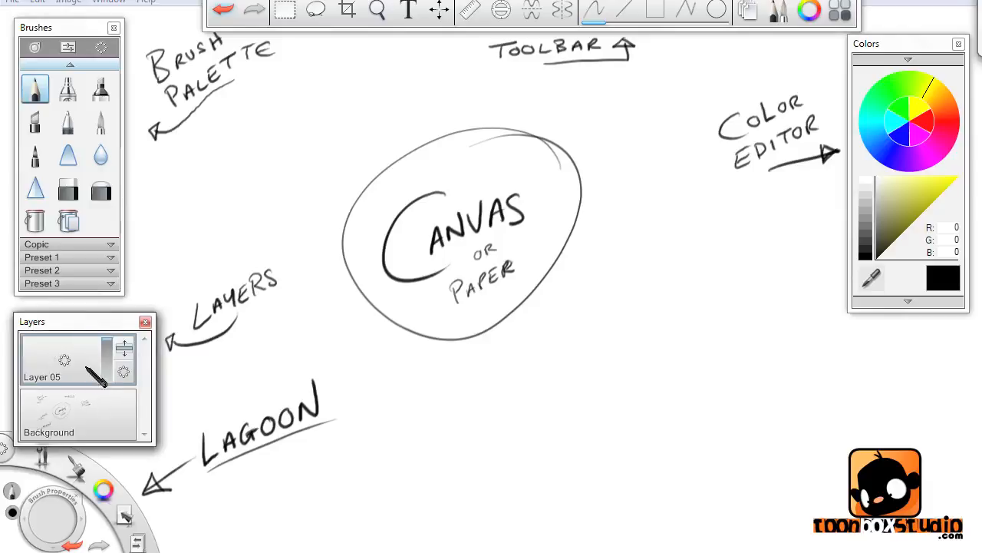
- Hide the new layer above the Background and show it again
{"action": "left_click", "coordinate": [64, 361]}
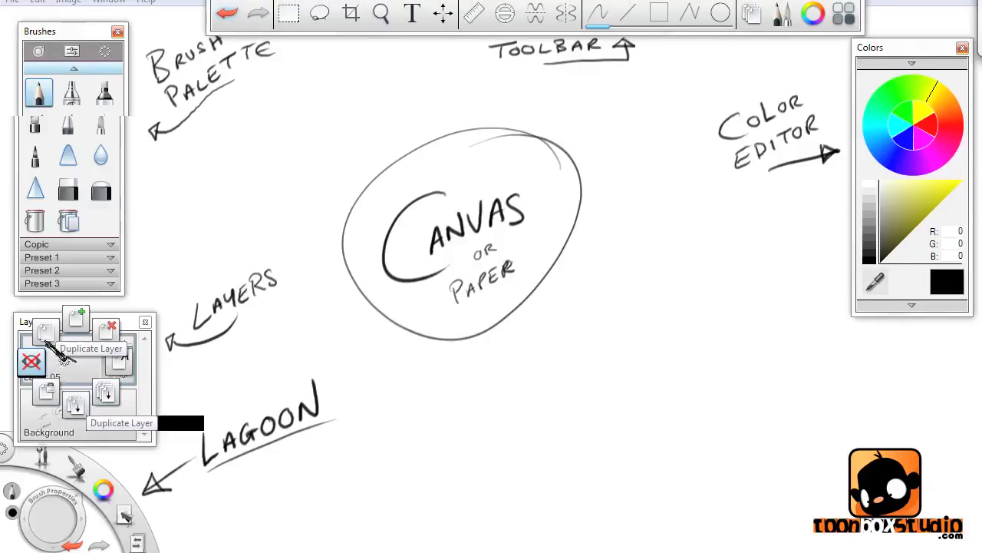
{"action": "left_click", "coordinate": [32, 362]}
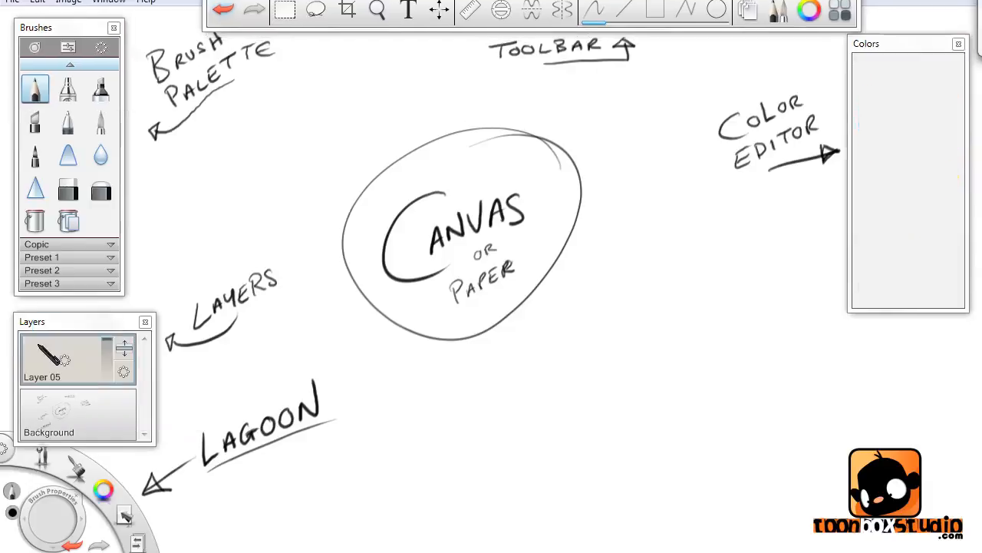
{"action": "left_click", "coordinate": [66, 363]}
{"action": "left_click", "coordinate": [29, 363]}
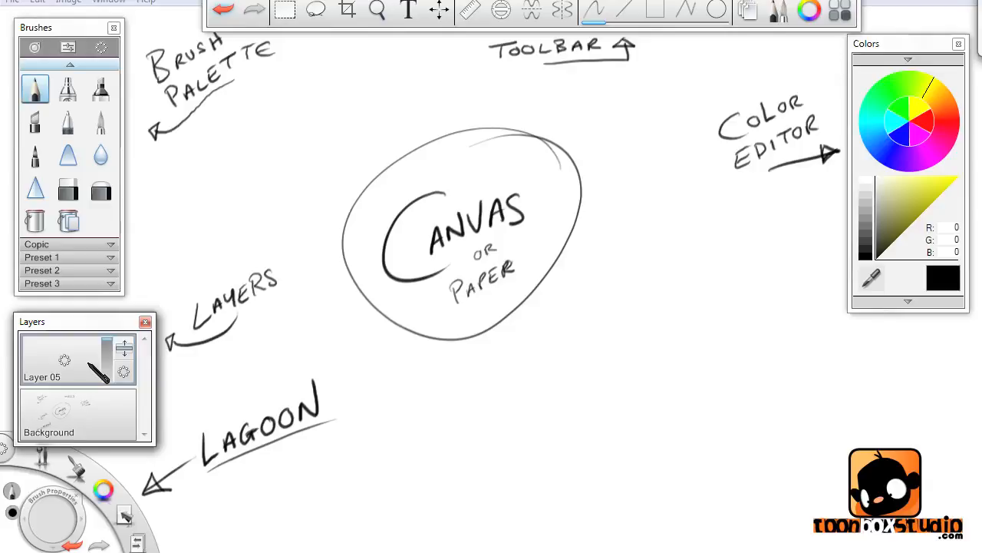
- Hide the Background layer and sketch an apple with a stem mid-canvas on Layer 05 in black pencil
{"action": "left_click_drag", "start_coordinate": [74, 421], "coordinate": [29, 423]}
{"action": "left_click", "coordinate": [73, 365]}
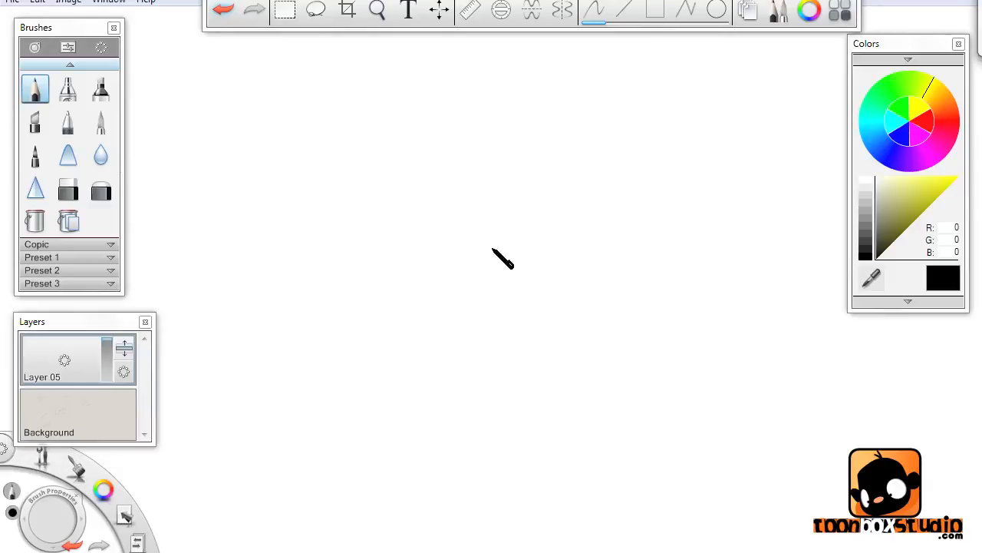
{"action": "mouse_move", "coordinate": [512, 279]}
{"action": "left_mouse_down"}
{"action": "mouse_move", "coordinate": [516, 375]}
{"action": "mouse_move", "coordinate": [572, 327]}
{"action": "mouse_move", "coordinate": [551, 264]}
{"action": "mouse_move", "coordinate": [514, 280]}
{"action": "mouse_move", "coordinate": [515, 252]}
{"action": "mouse_move", "coordinate": [537, 245]}
{"action": "mouse_move", "coordinate": [519, 276]}
{"action": "left_mouse_up"}
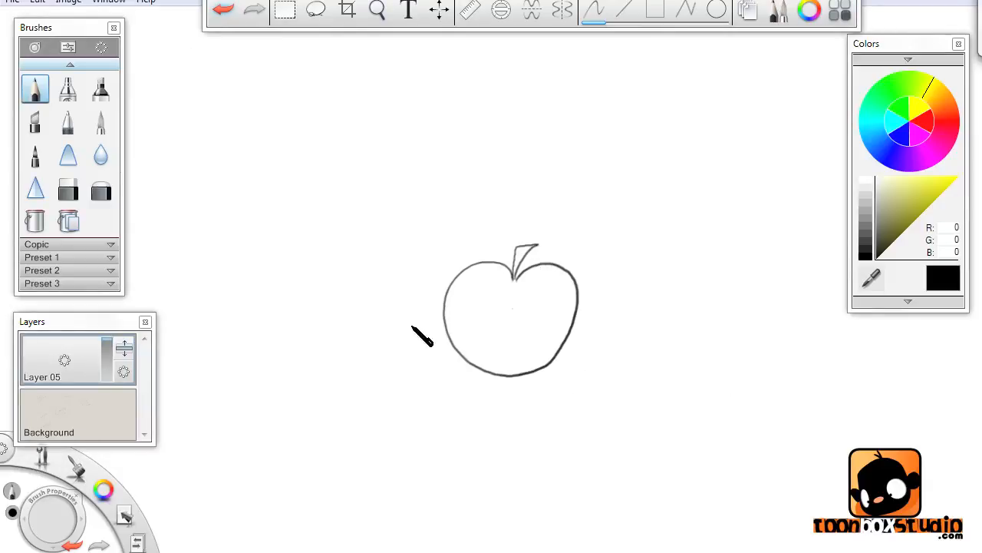
- Flood-fill the apple with red (255, 0, 0) and its stem with dark brown (37, 12, 12)
{"action": "left_click", "coordinate": [35, 221]}
{"action": "left_click", "coordinate": [927, 127]}
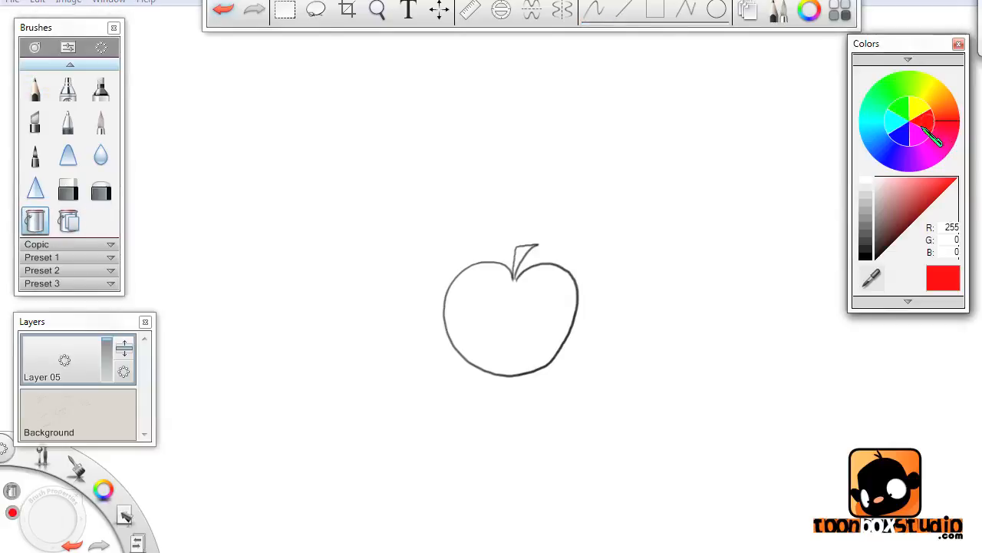
{"action": "left_click", "coordinate": [527, 324]}
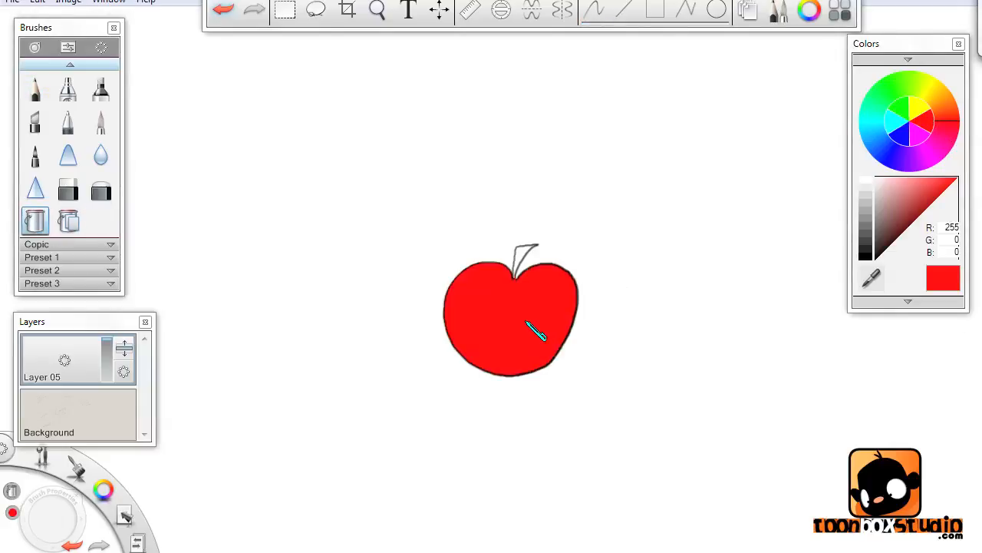
{"action": "left_click", "coordinate": [881, 248]}
{"action": "left_click", "coordinate": [525, 254]}
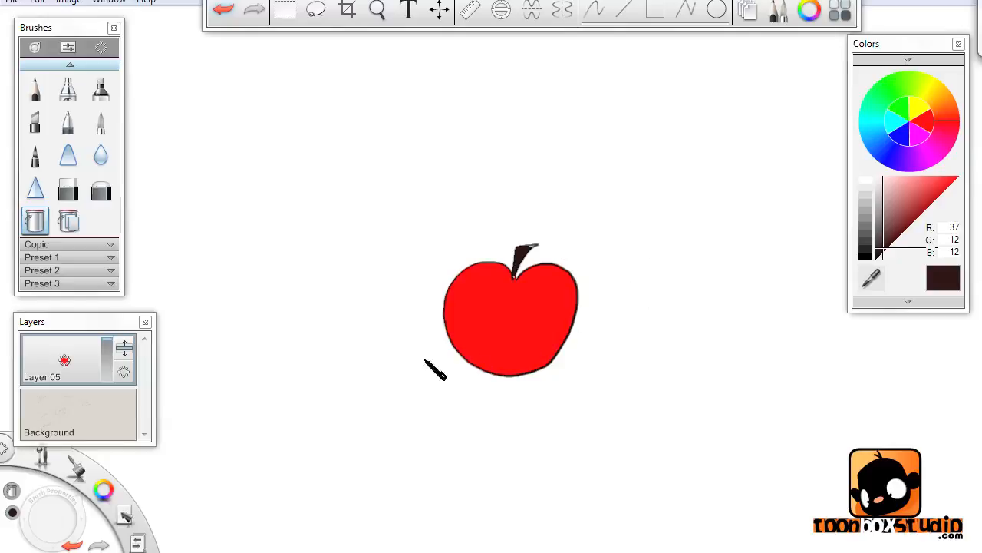
- Write the label APPLE beneath the apple with the Pencil
{"action": "left_click", "coordinate": [34, 89]}
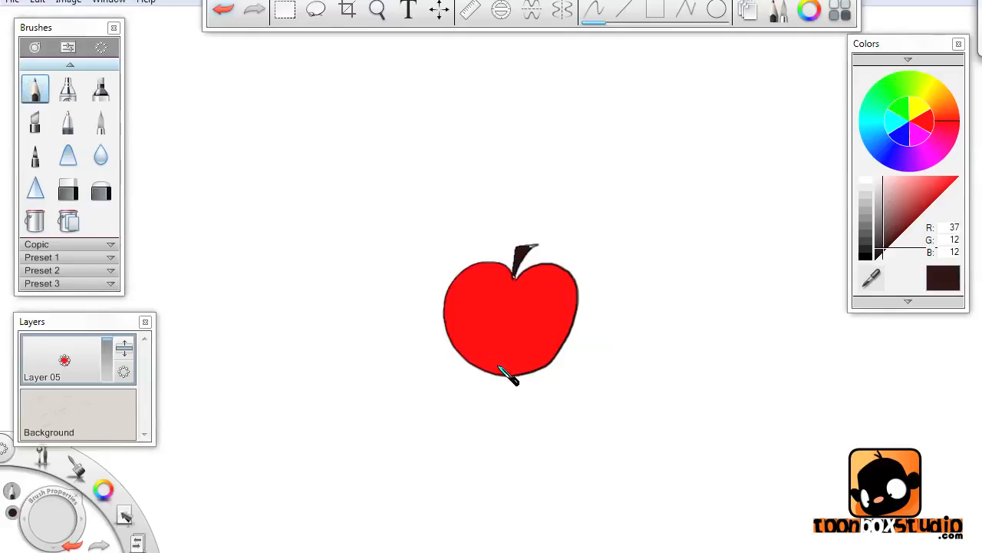
{"action": "left_click_drag", "start_coordinate": [492, 385], "coordinate": [548, 379]}
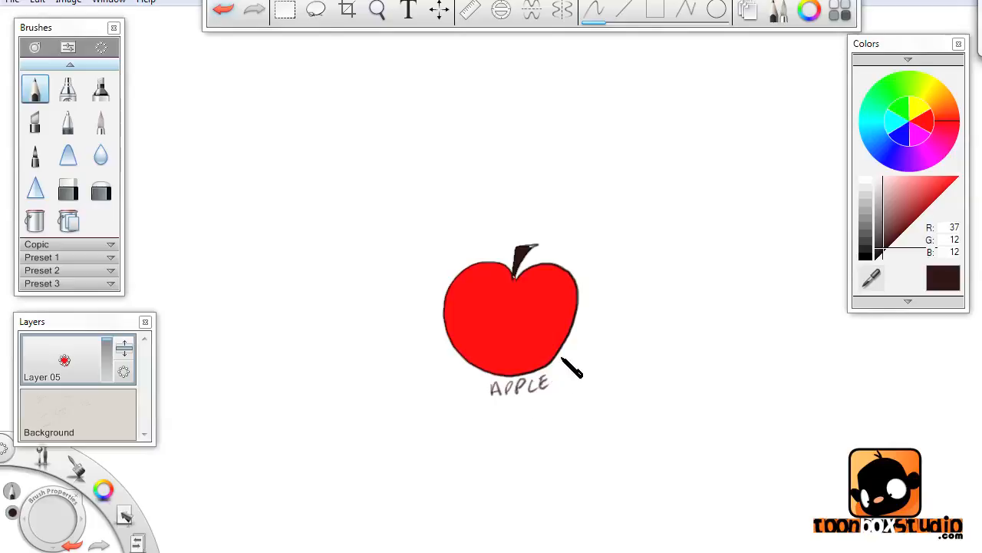
- Add another new layer above the apple's Layer 05
{"action": "left_click", "coordinate": [79, 366]}
{"action": "left_click", "coordinate": [78, 323]}
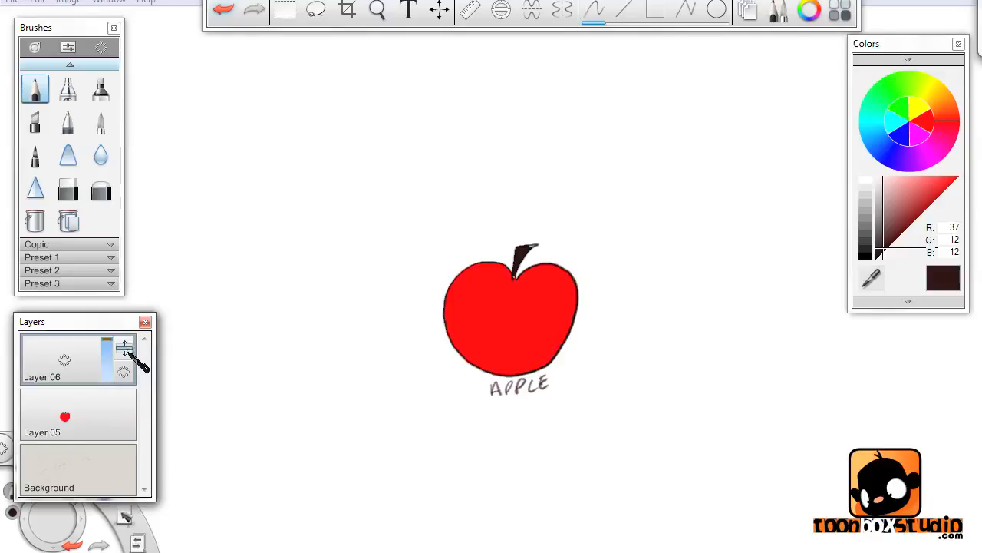
{"action": "left_click_drag", "start_coordinate": [127, 353], "coordinate": [127, 373]}
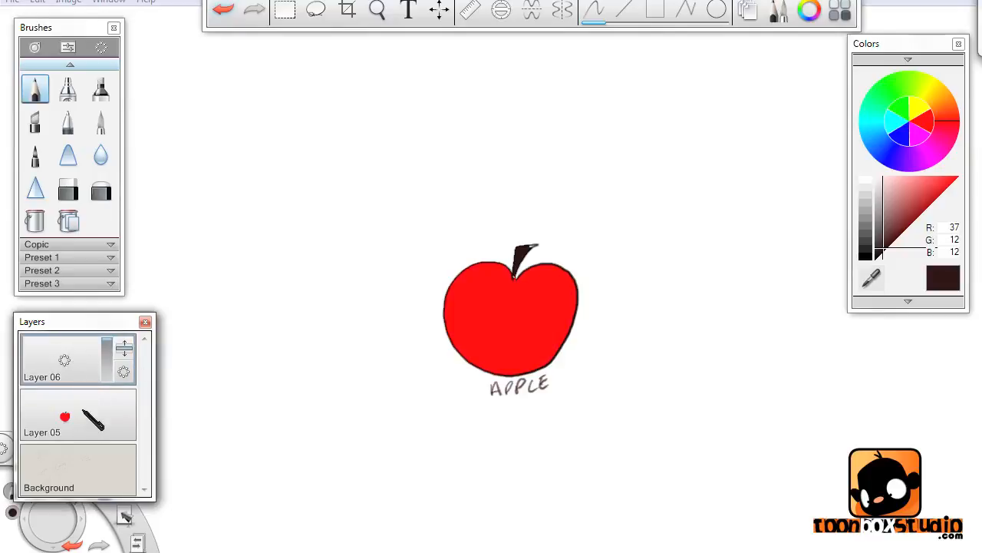
- Sketch a banana above the apple on Layer 06, with shaded tips and a lengthwise inner line
{"action": "left_click_drag", "start_coordinate": [477, 129], "coordinate": [591, 102]}
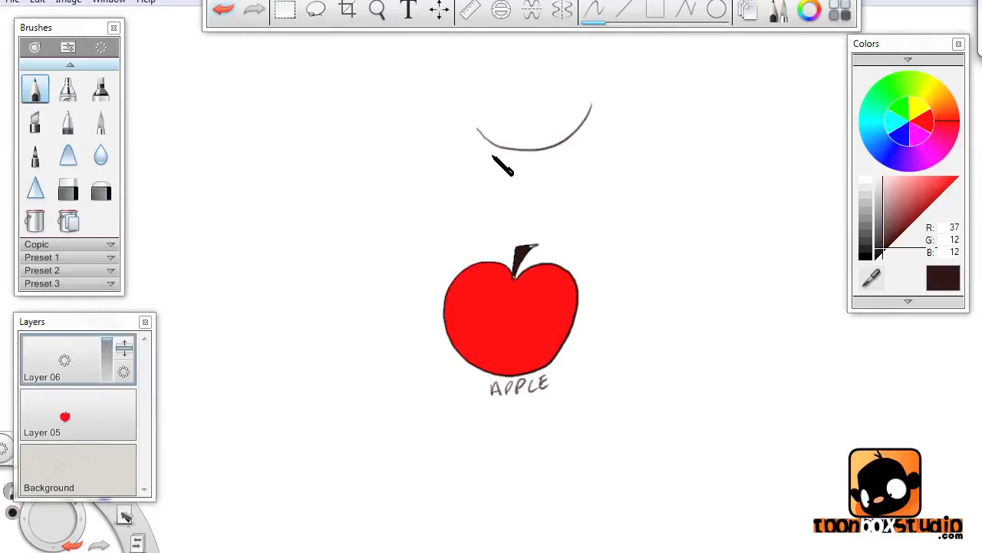
{"action": "mouse_move", "coordinate": [508, 184]}
{"action": "left_mouse_down"}
{"action": "mouse_move", "coordinate": [571, 172]}
{"action": "mouse_move", "coordinate": [595, 127]}
{"action": "left_mouse_up"}
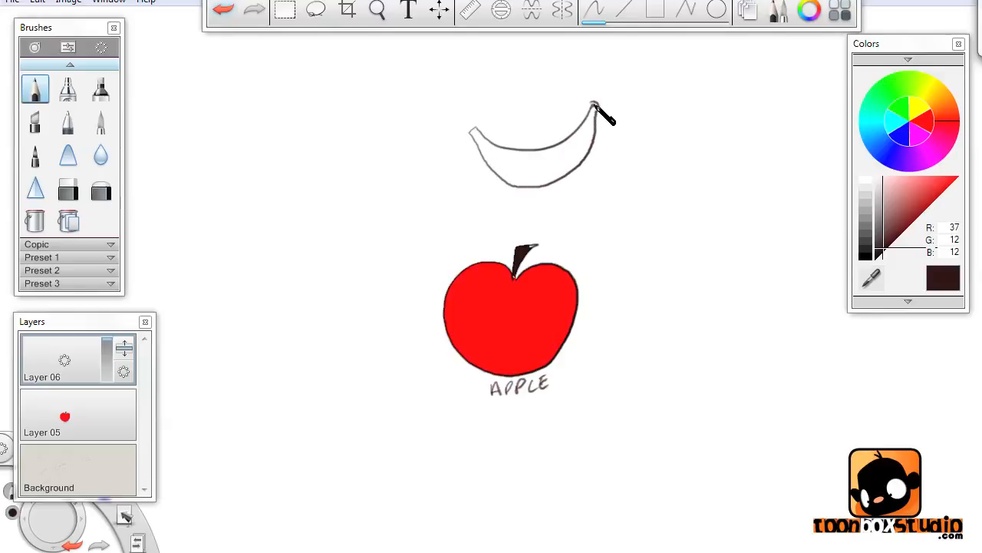
{"action": "mouse_move", "coordinate": [470, 136]}
{"action": "left_mouse_down"}
{"action": "mouse_move", "coordinate": [550, 161]}
{"action": "mouse_move", "coordinate": [593, 114]}
{"action": "left_mouse_up"}
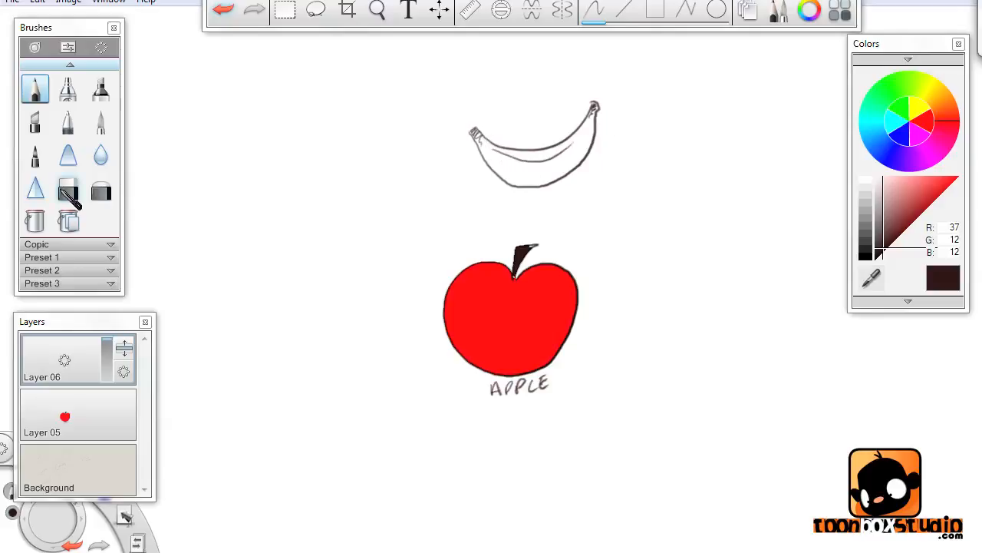
- Flood-fill the banana with yellow (255, 255, 0)
{"action": "left_click", "coordinate": [51, 221]}
{"action": "left_click", "coordinate": [921, 109]}
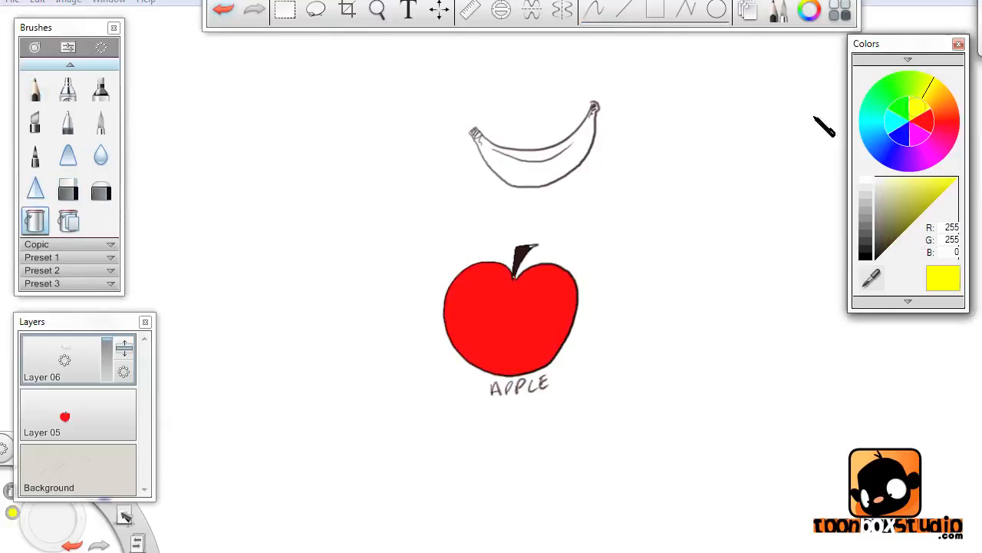
{"action": "left_click", "coordinate": [557, 161]}
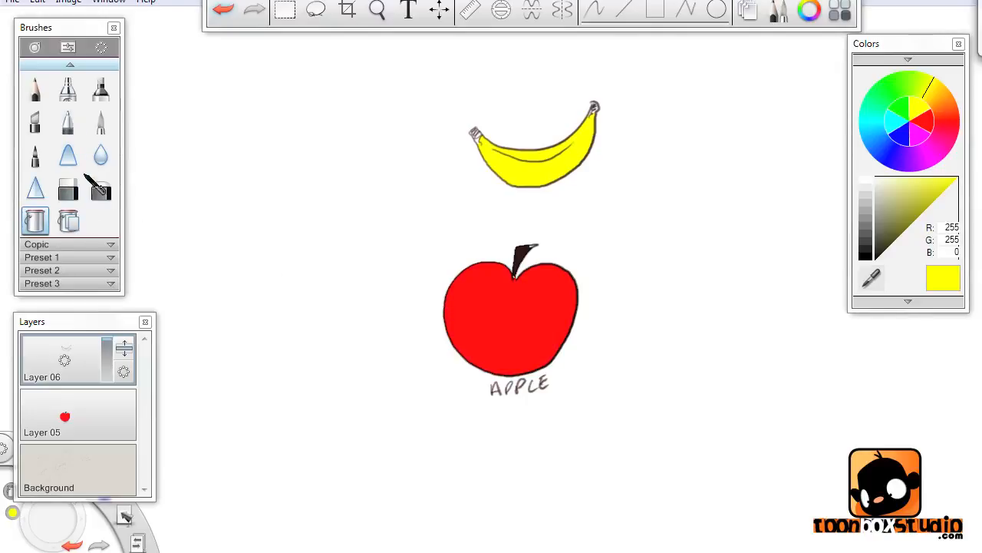
- Move the Layers editor up so that it clears the Lagoon
{"action": "left_click_drag", "start_coordinate": [92, 329], "coordinate": [95, 273]}
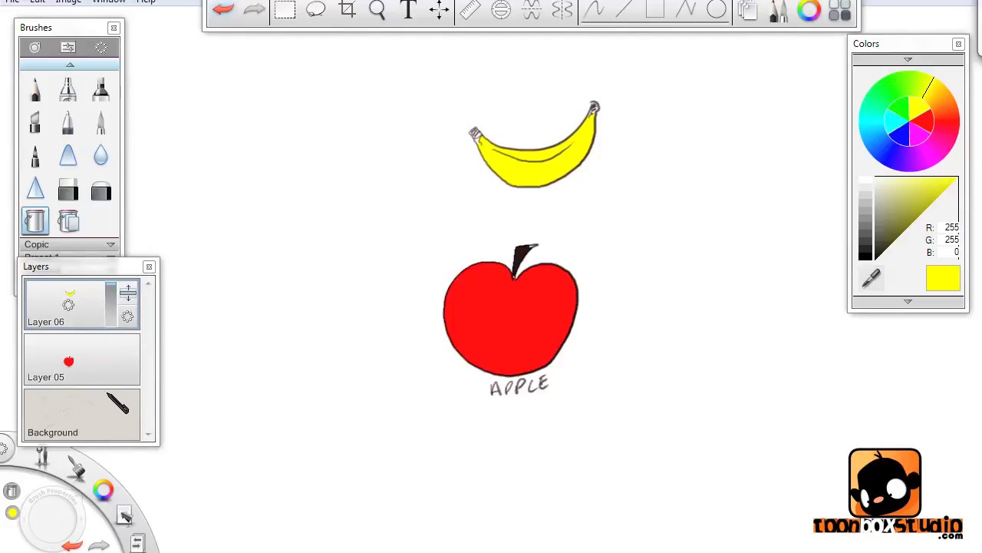
- Hide the banana's Layer 06 and show it again
{"action": "left_click", "coordinate": [76, 305]}
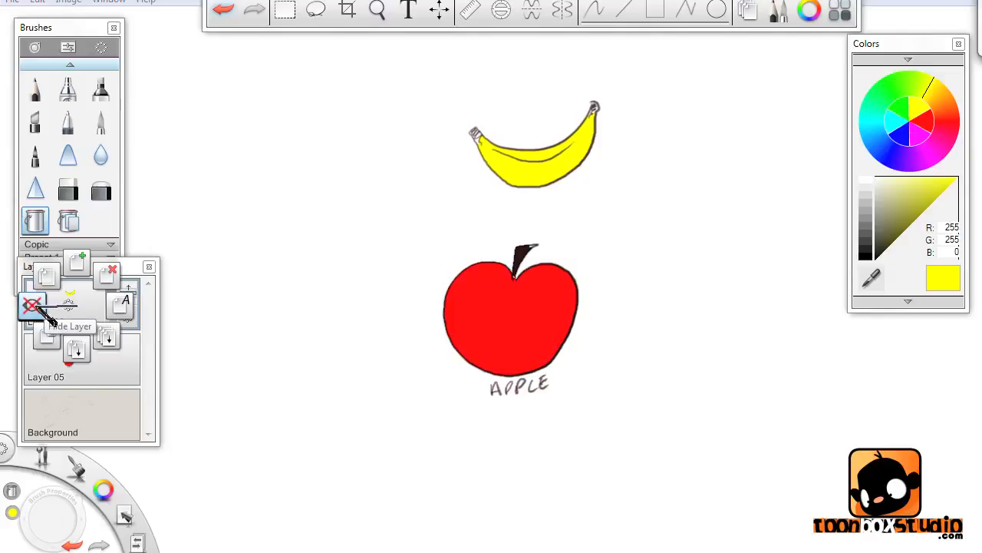
{"action": "left_click", "coordinate": [46, 313]}
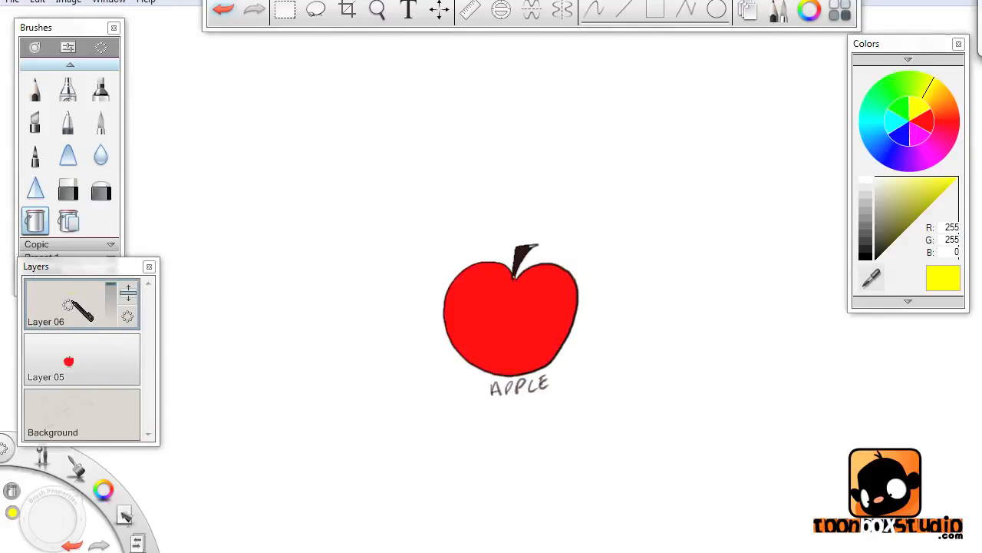
{"action": "left_click", "coordinate": [76, 306]}
{"action": "left_click", "coordinate": [31, 303]}
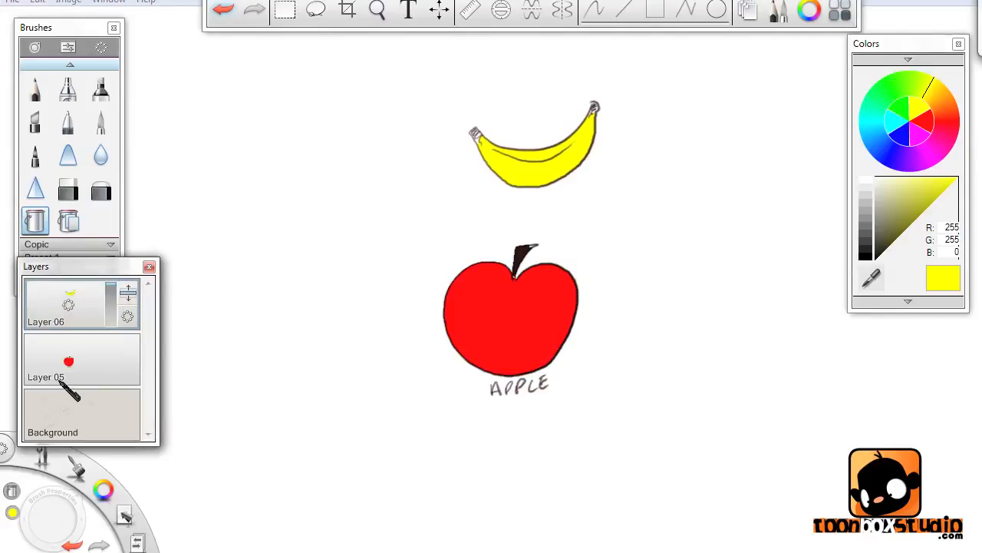
- Lasso-select the banana and move it down over the upper part of the apple
{"action": "left_click", "coordinate": [125, 515]}
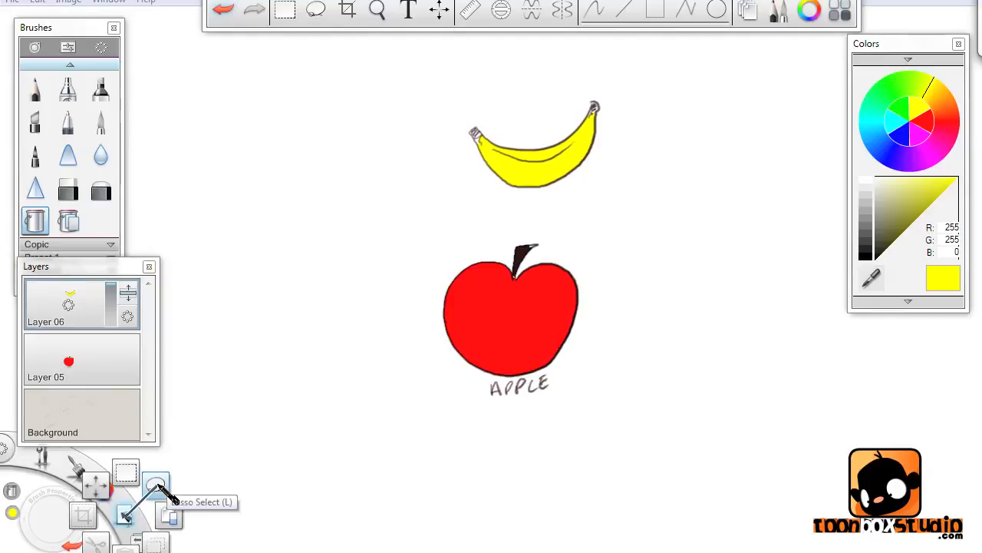
{"action": "left_click", "coordinate": [158, 486]}
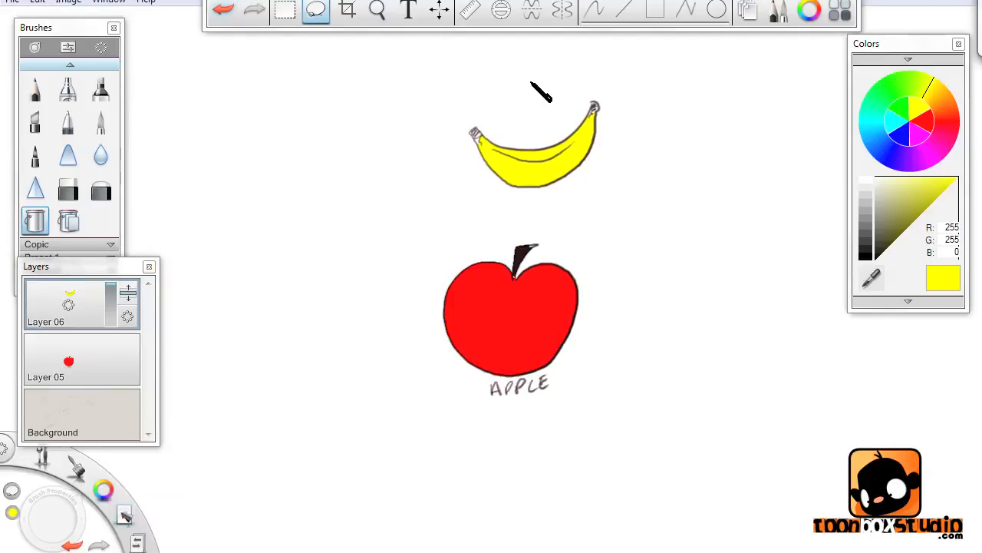
{"action": "mouse_move", "coordinate": [535, 97]}
{"action": "left_mouse_down"}
{"action": "mouse_move", "coordinate": [447, 108]}
{"action": "mouse_move", "coordinate": [444, 189]}
{"action": "mouse_move", "coordinate": [537, 219]}
{"action": "mouse_move", "coordinate": [623, 193]}
{"action": "mouse_move", "coordinate": [641, 120]}
{"action": "mouse_move", "coordinate": [611, 83]}
{"action": "mouse_move", "coordinate": [537, 99]}
{"action": "left_mouse_up"}
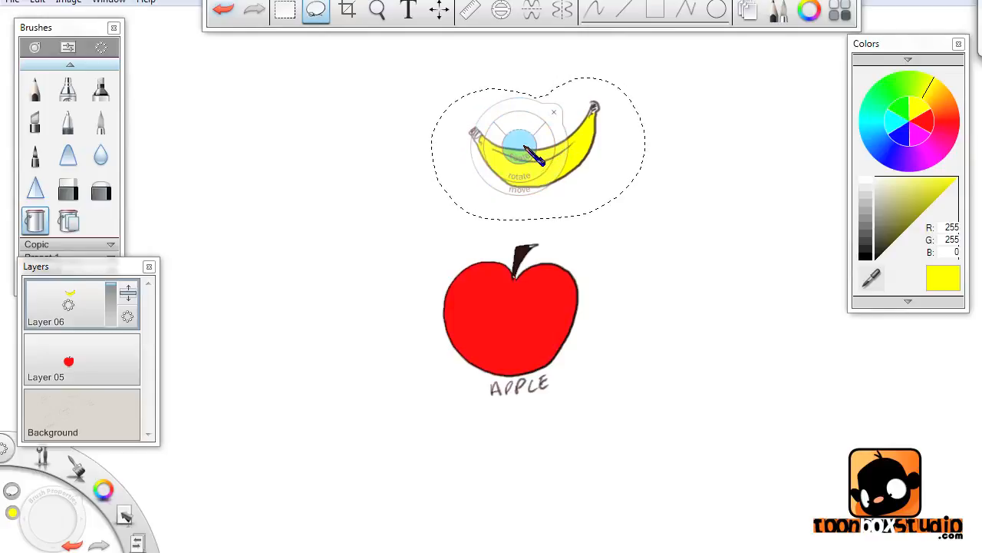
{"action": "left_click_drag", "start_coordinate": [514, 146], "coordinate": [524, 330]}
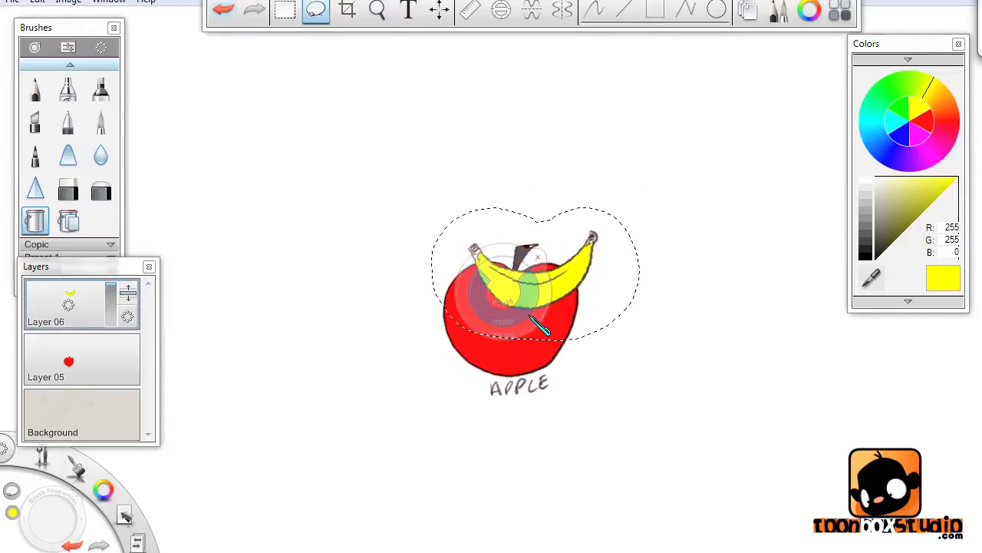
{"action": "left_click", "coordinate": [538, 257]}
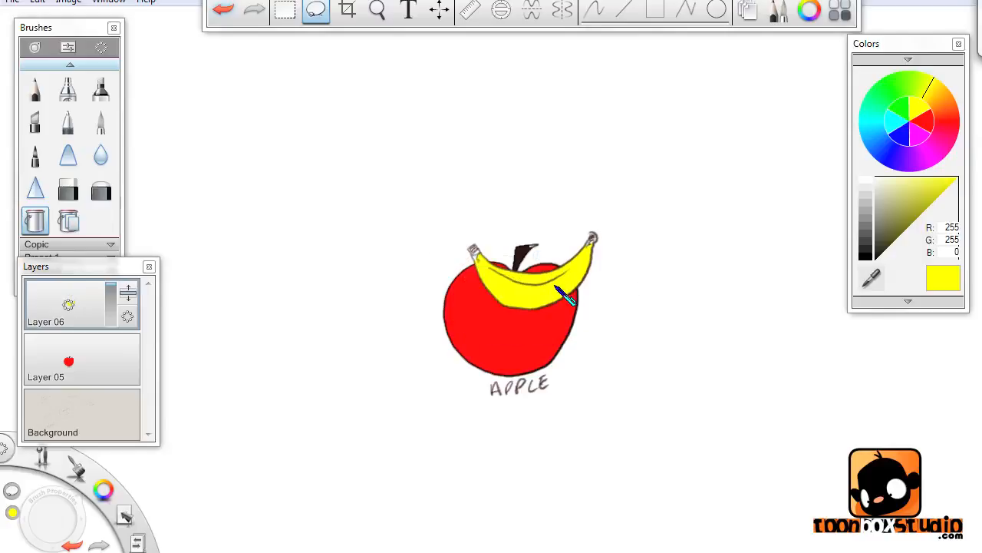
- Move the banana's Layer 06 beneath the apple's Layer 05, and move Layer 05 back beneath Layer 06
{"action": "left_click", "coordinate": [35, 89]}
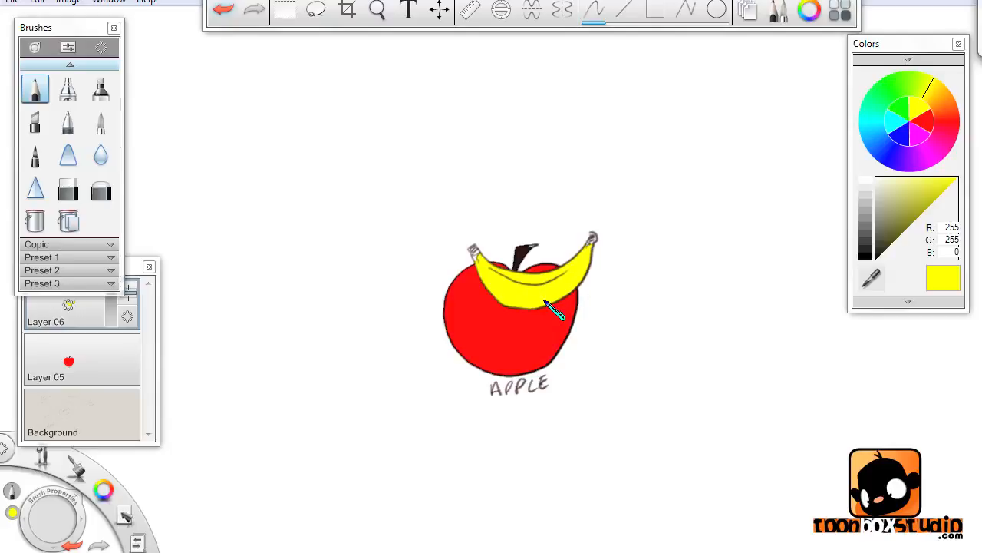
{"action": "left_click", "coordinate": [135, 267]}
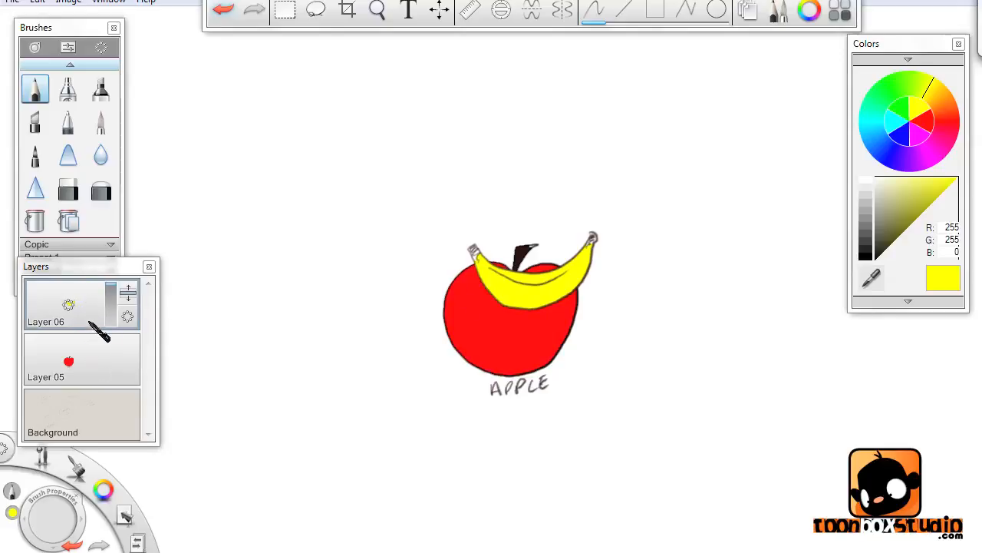
{"action": "left_click", "coordinate": [129, 295]}
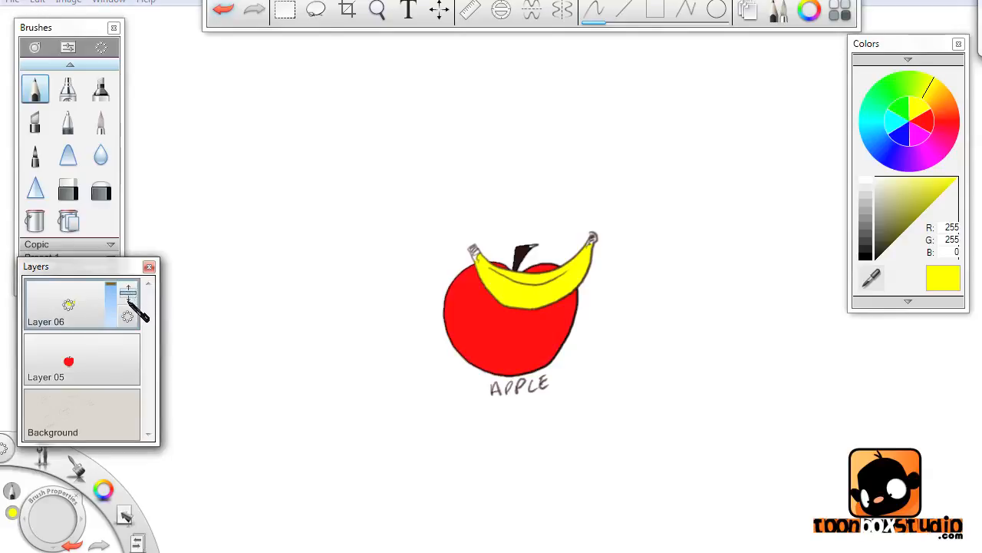
{"action": "left_click_drag", "start_coordinate": [129, 301], "coordinate": [108, 384]}
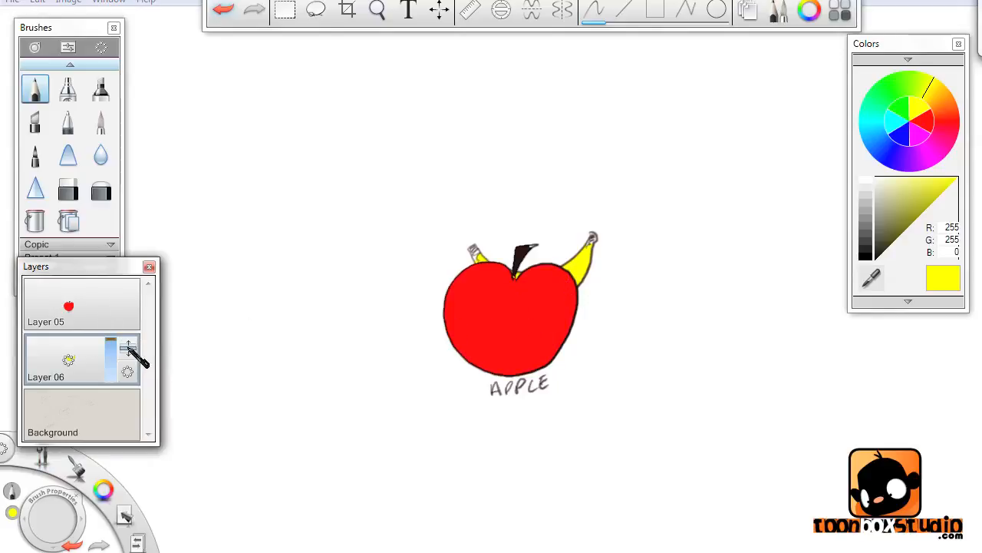
{"action": "left_click", "coordinate": [132, 299]}
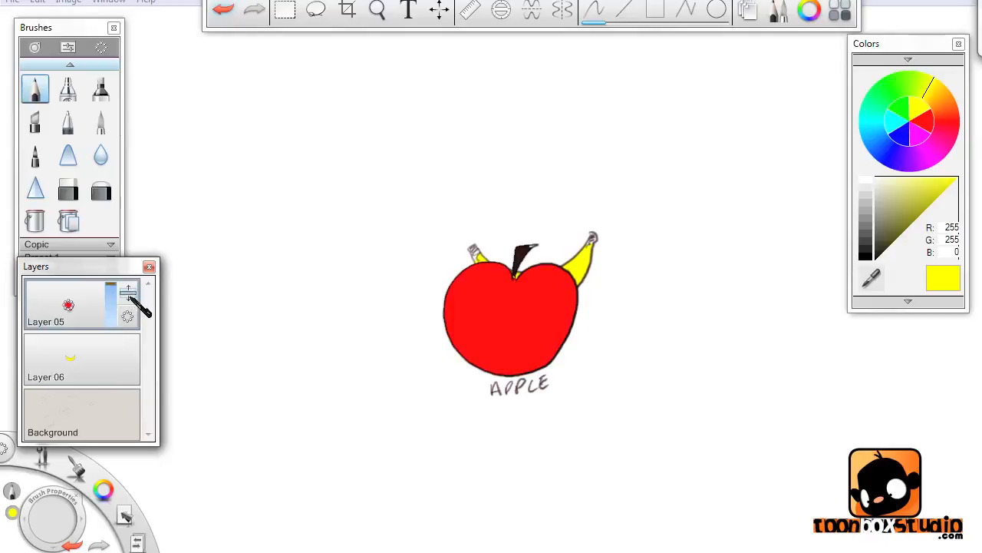
{"action": "left_click_drag", "start_coordinate": [129, 294], "coordinate": [137, 370]}
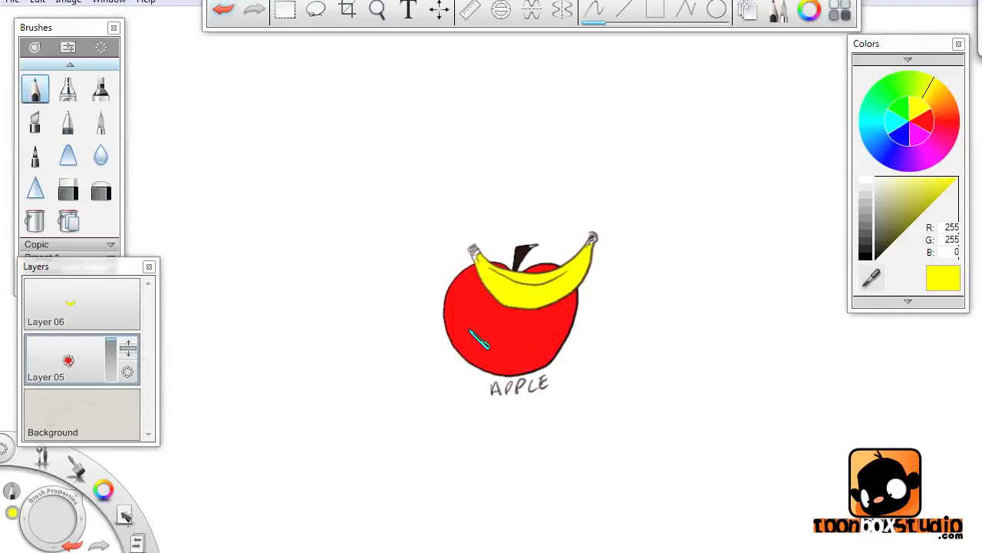
- Add a new layer directly above the banana's Layer 06
{"action": "left_click", "coordinate": [116, 314]}
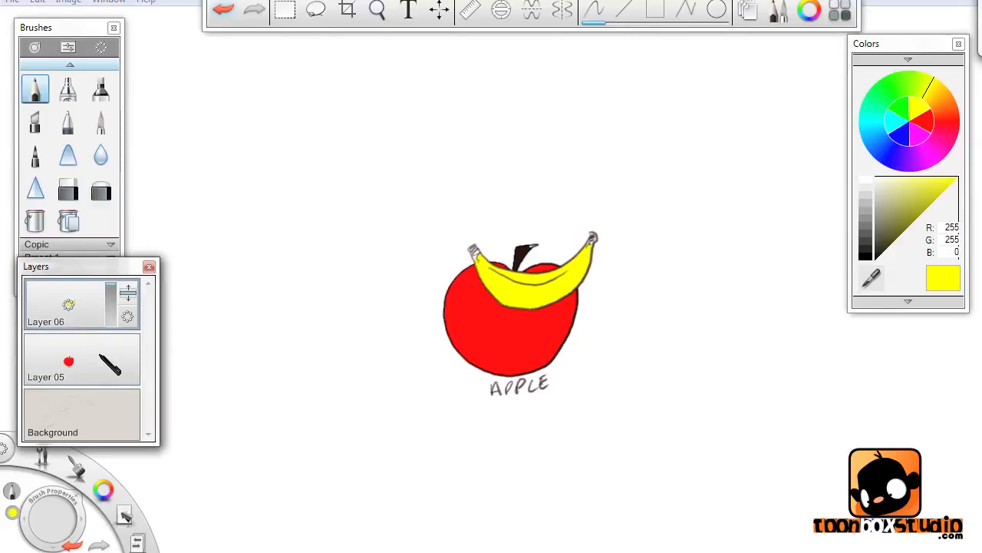
{"action": "left_click", "coordinate": [89, 310]}
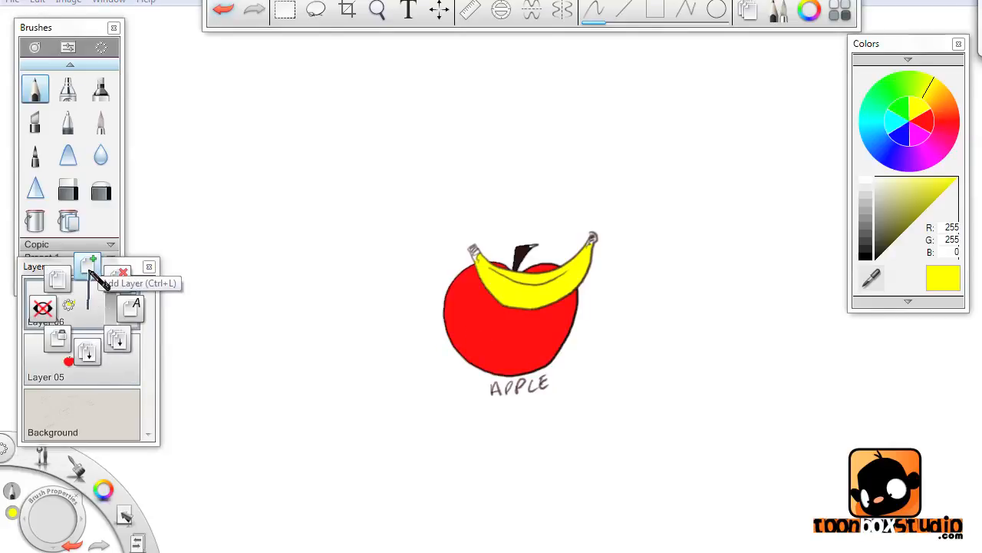
{"action": "left_click", "coordinate": [91, 285]}
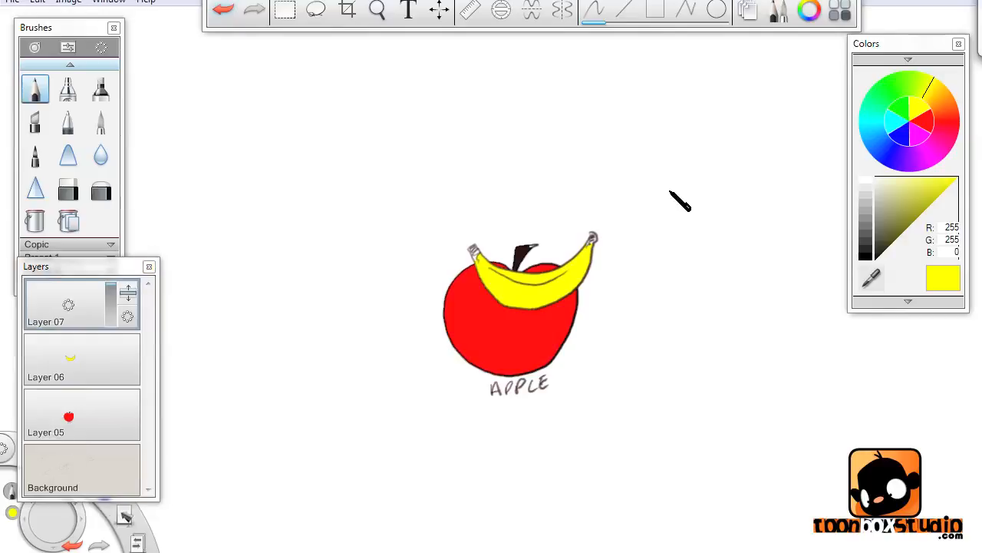
- Draw a large black pencil circle to the right of the apple and flood-fill it with orange (255, 139, 0)
{"action": "left_click", "coordinate": [866, 254]}
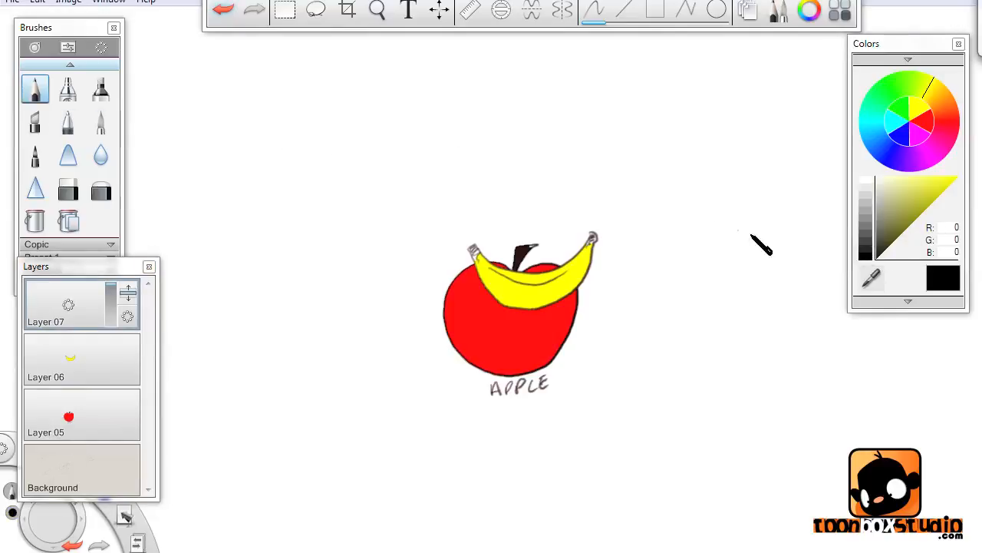
{"action": "left_click_drag", "start_coordinate": [758, 230], "coordinate": [741, 211]}
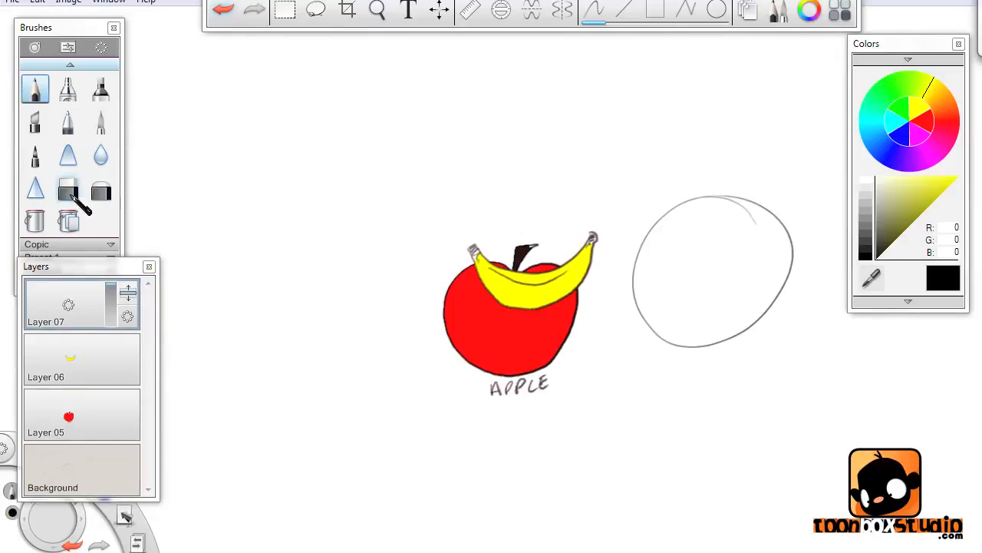
{"action": "left_click", "coordinate": [35, 220]}
{"action": "left_click", "coordinate": [952, 98]}
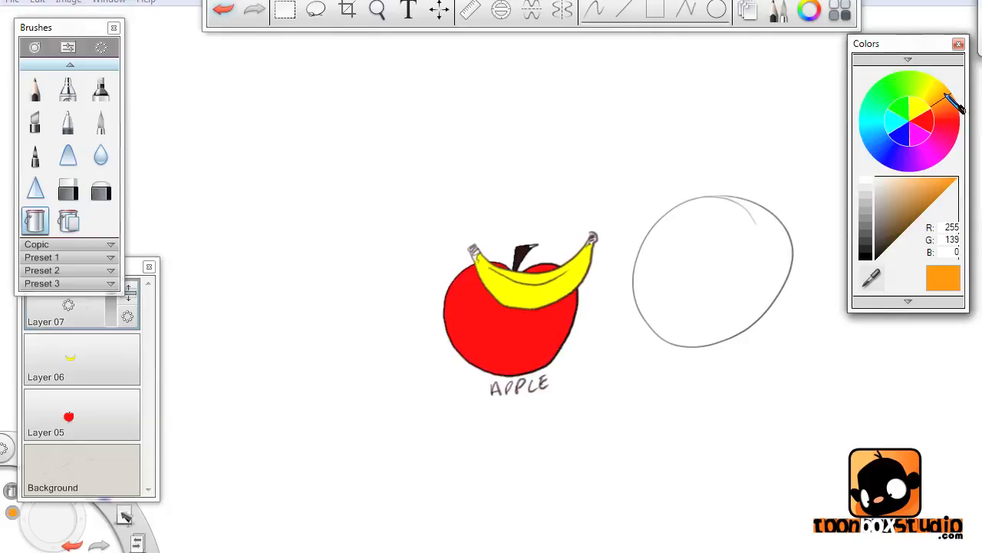
{"action": "left_click", "coordinate": [714, 285]}
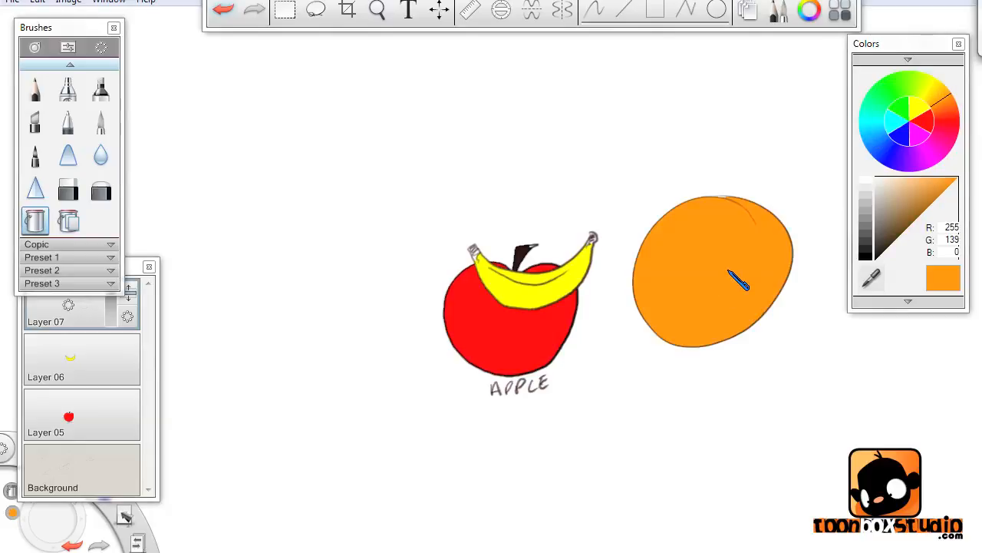
- Handwrite the label "ORANGE" in black pencil along the lower right edge of the orange
{"action": "left_click", "coordinate": [34, 88]}
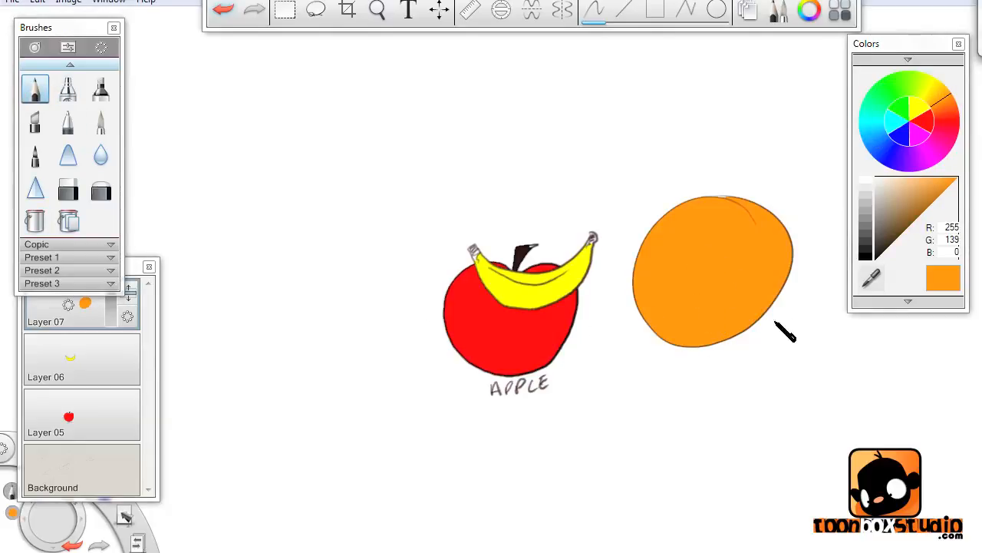
{"action": "left_click", "coordinate": [868, 257]}
{"action": "left_click_drag", "start_coordinate": [705, 358], "coordinate": [722, 353]}
{"action": "left_click_drag", "start_coordinate": [724, 358], "coordinate": [751, 342]}
{"action": "left_click_drag", "start_coordinate": [762, 337], "coordinate": [764, 338]}
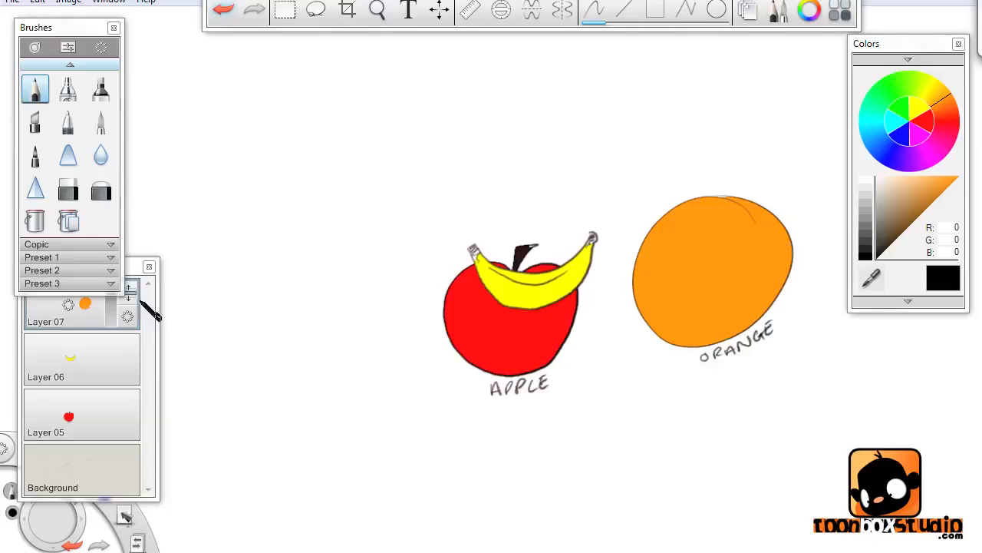
- Lasso-select the orange with its label, scale it to 70%, and move it over the banana's right end
{"action": "left_click_drag", "start_coordinate": [139, 266], "coordinate": [132, 226]}
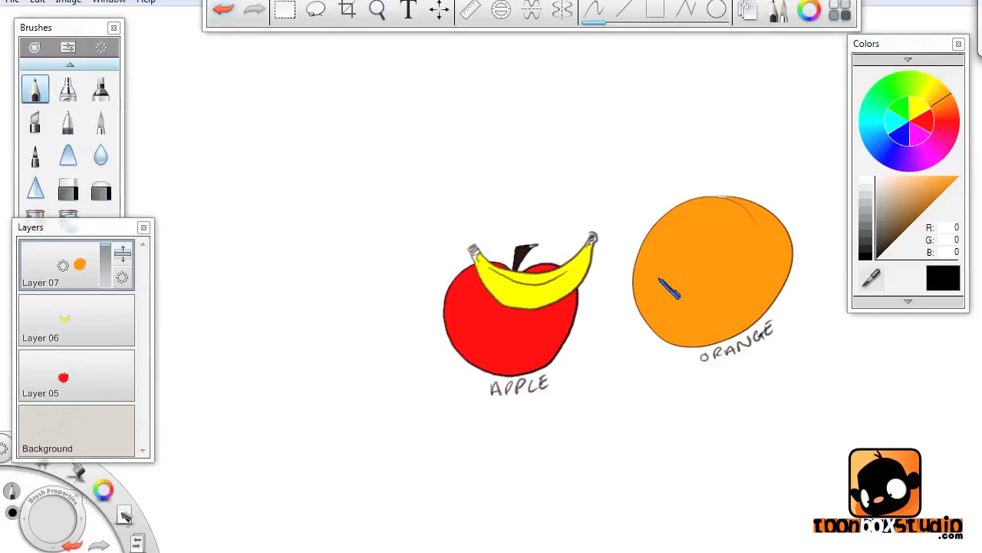
{"action": "left_click_drag", "start_coordinate": [123, 514], "coordinate": [153, 487]}
{"action": "mouse_move", "coordinate": [724, 161]}
{"action": "left_mouse_down"}
{"action": "mouse_move", "coordinate": [639, 225]}
{"action": "mouse_move", "coordinate": [629, 357]}
{"action": "mouse_move", "coordinate": [770, 373]}
{"action": "mouse_move", "coordinate": [811, 299]}
{"action": "mouse_move", "coordinate": [801, 197]}
{"action": "mouse_move", "coordinate": [729, 162]}
{"action": "left_mouse_up"}
{"action": "left_click_drag", "start_coordinate": [728, 236], "coordinate": [668, 327]}
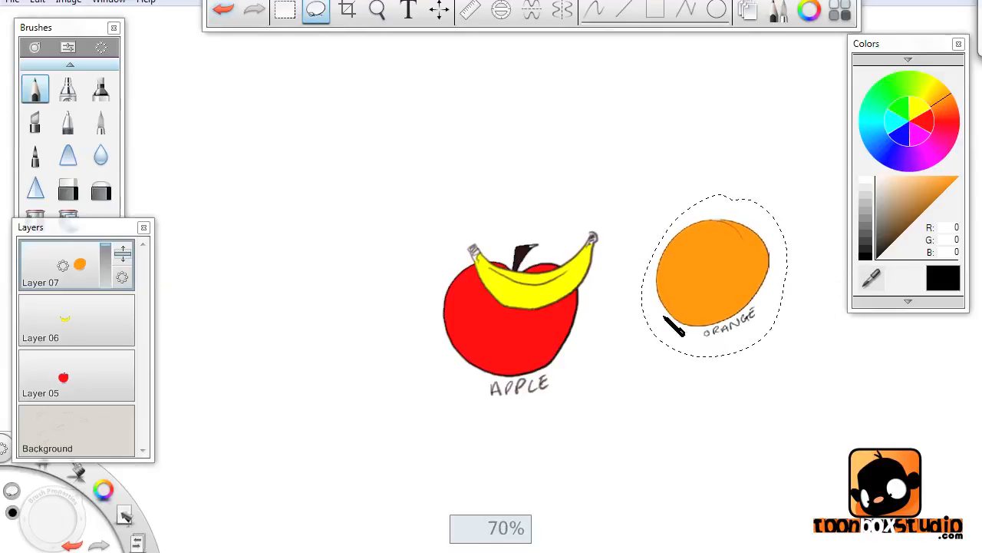
{"action": "mouse_move", "coordinate": [745, 345]}
{"action": "left_mouse_down"}
{"action": "mouse_move", "coordinate": [680, 329]}
{"action": "mouse_move", "coordinate": [614, 333]}
{"action": "left_mouse_up"}
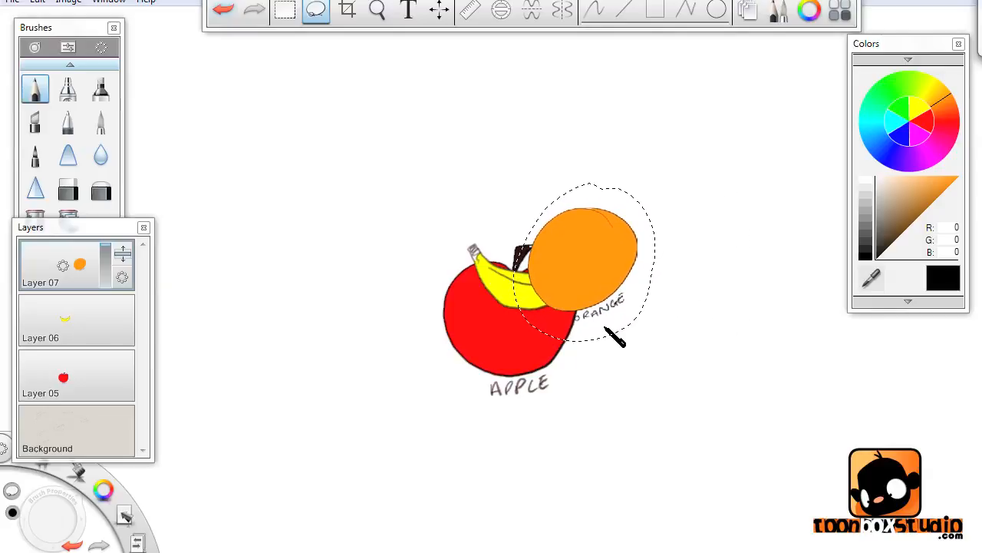
{"action": "left_click", "coordinate": [620, 262]}
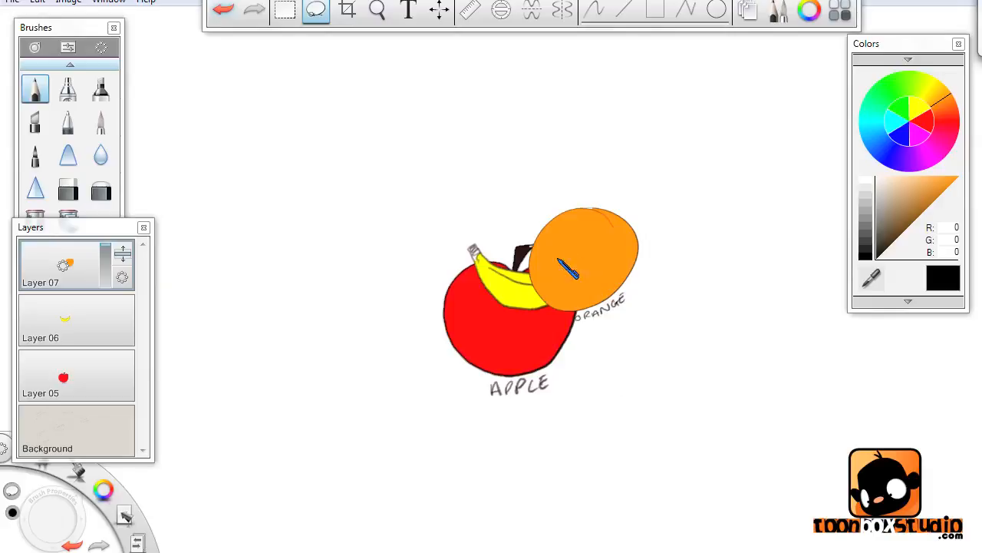
- Move the Layers editor clear of the Brushes palette and place the orange's Layer 07 beneath the banana's Layer 06
{"action": "left_click", "coordinate": [36, 97]}
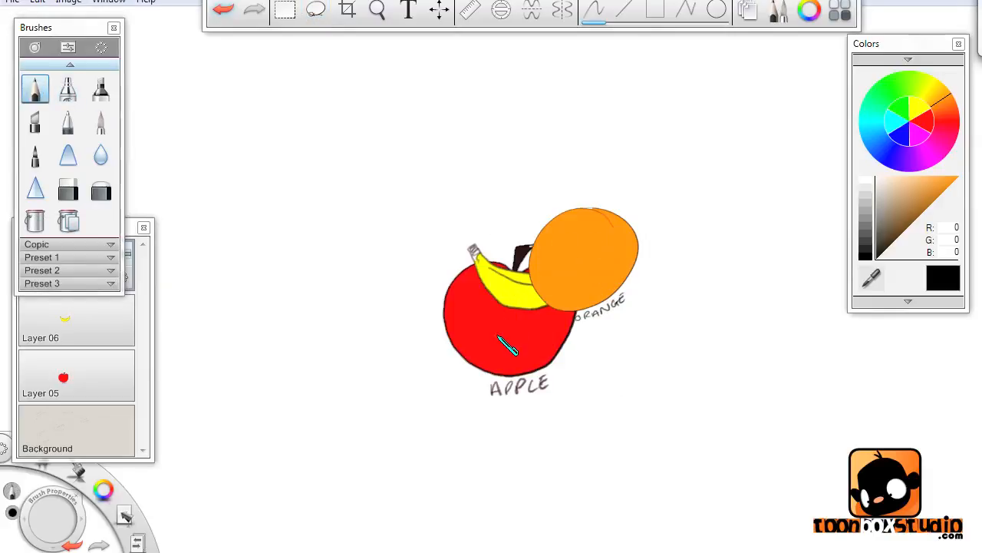
{"action": "mouse_move", "coordinate": [142, 230]}
{"action": "left_mouse_down"}
{"action": "mouse_move", "coordinate": [274, 159]}
{"action": "mouse_move", "coordinate": [265, 130]}
{"action": "left_mouse_up"}
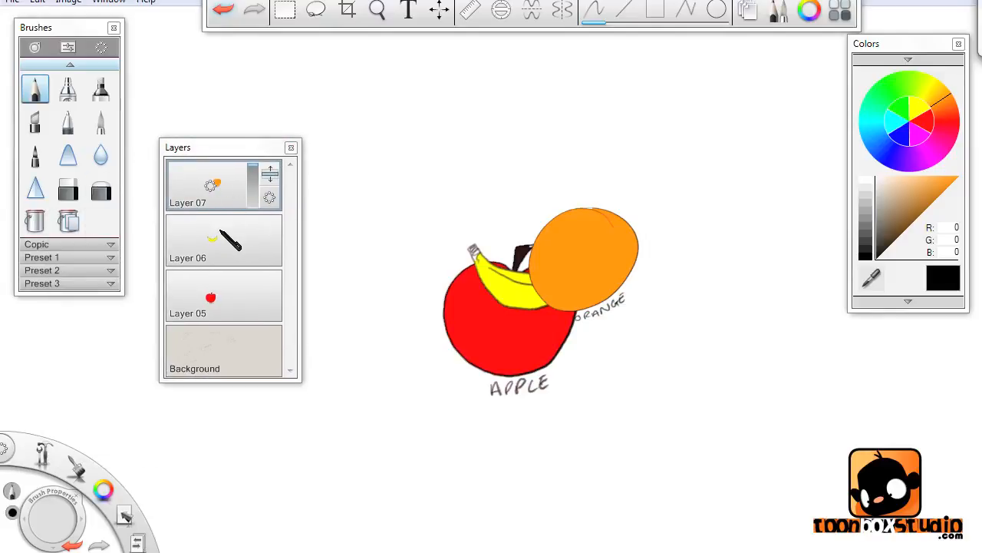
{"action": "mouse_move", "coordinate": [274, 170]}
{"action": "left_mouse_down"}
{"action": "mouse_move", "coordinate": [266, 236]}
{"action": "mouse_move", "coordinate": [249, 251]}
{"action": "left_mouse_up"}
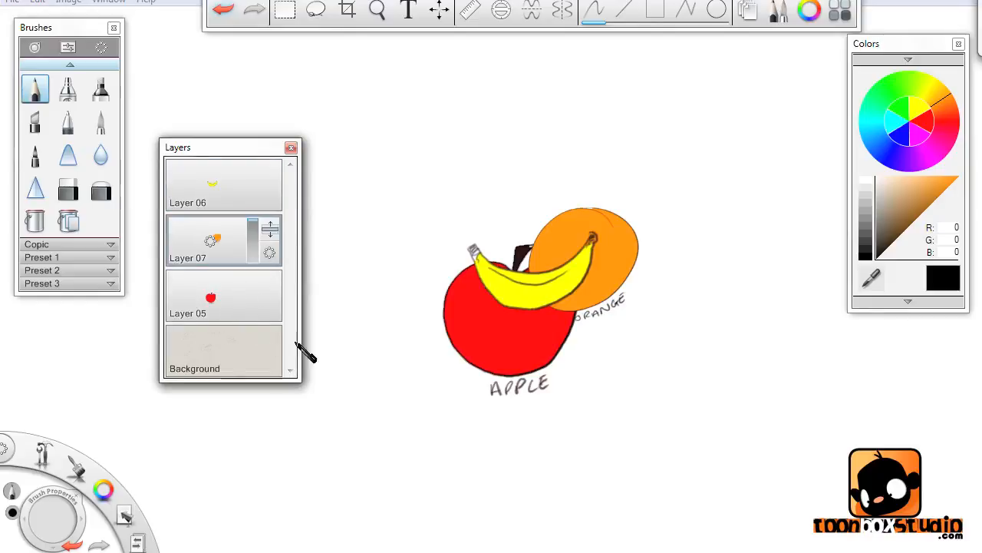
- Try to move the apple's Layer 05 further down the layer stack
{"action": "left_click", "coordinate": [250, 297]}
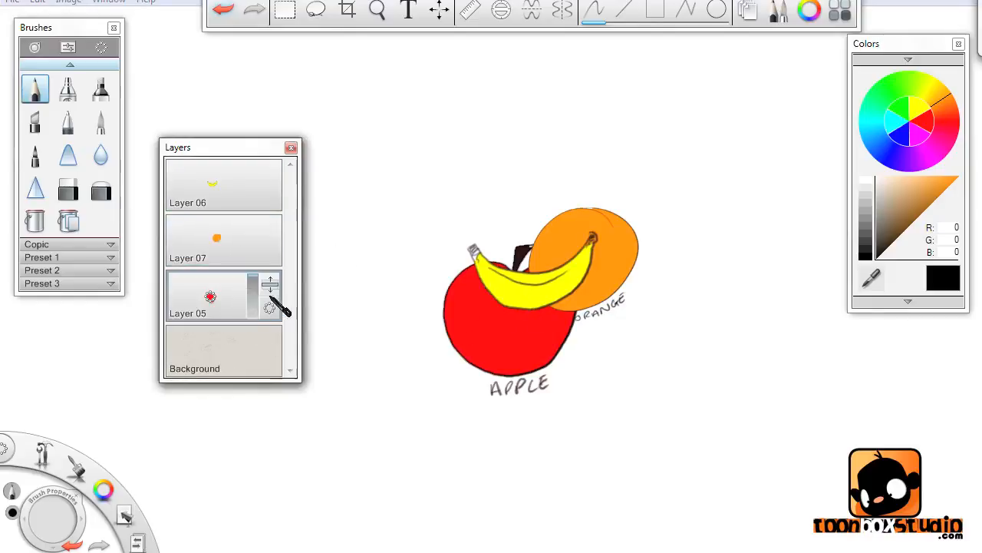
{"action": "mouse_move", "coordinate": [272, 282]}
{"action": "left_mouse_down"}
{"action": "mouse_move", "coordinate": [265, 166]}
{"action": "mouse_move", "coordinate": [276, 192]}
{"action": "mouse_move", "coordinate": [275, 321]}
{"action": "left_mouse_up"}
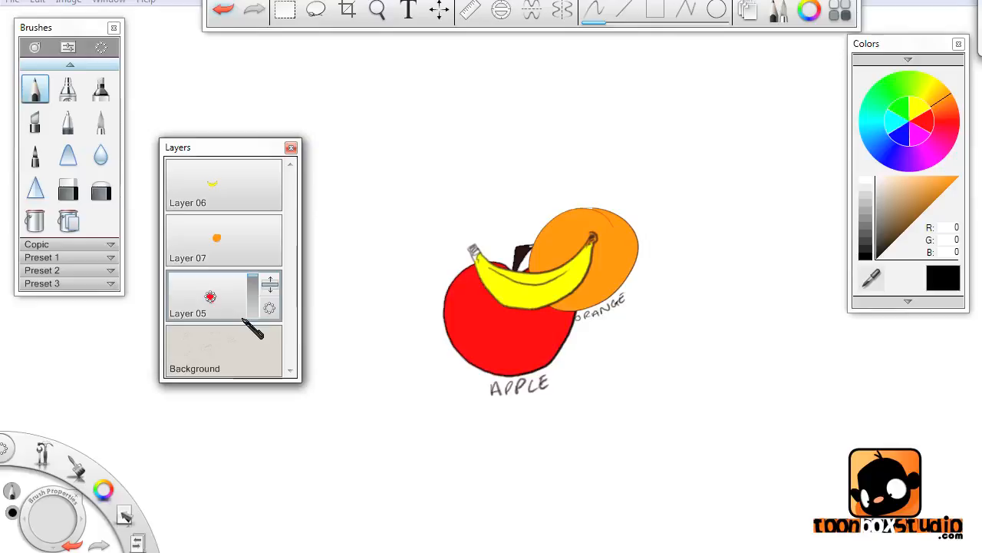
- Handwrite "TRANSPARACY" in black pencil on the banana's Layer 06, above the fruit
{"action": "left_click", "coordinate": [244, 183]}
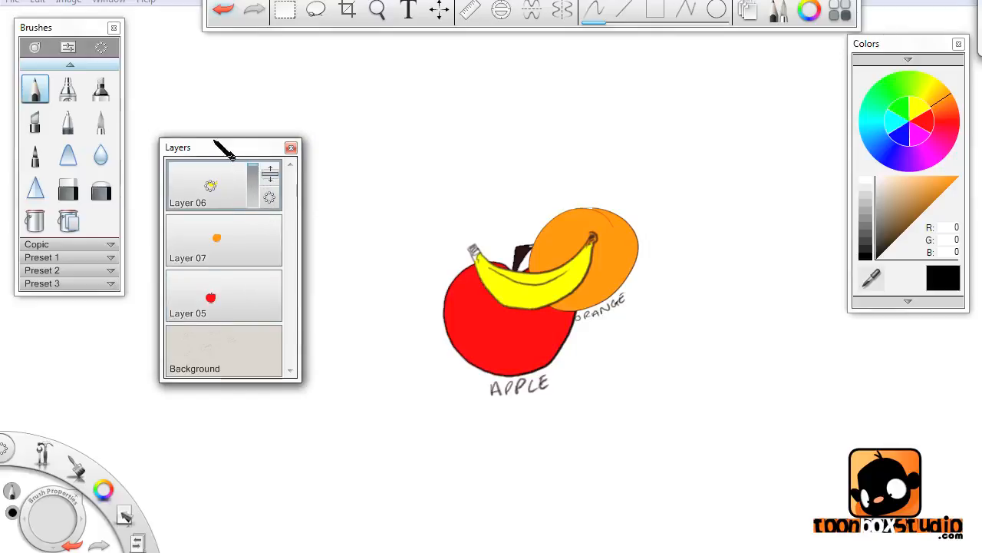
{"action": "mouse_move", "coordinate": [314, 190]}
{"action": "left_mouse_down"}
{"action": "mouse_move", "coordinate": [436, 113]}
{"action": "mouse_move", "coordinate": [439, 121]}
{"action": "mouse_move", "coordinate": [425, 124]}
{"action": "mouse_move", "coordinate": [440, 142]}
{"action": "left_mouse_up"}
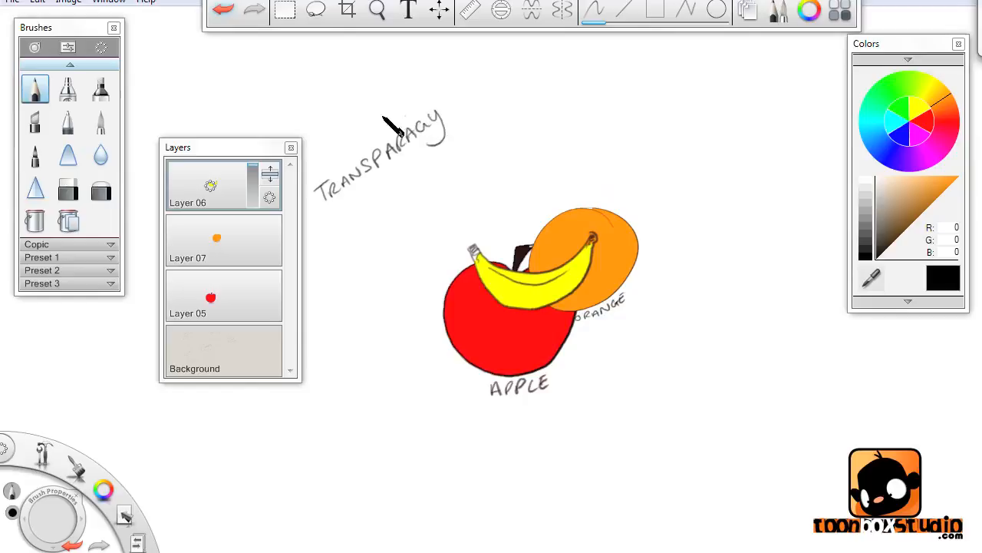
- Adjust the eraser's brush properties and erase the handwritten word above the fruit
{"action": "left_click", "coordinate": [68, 190]}
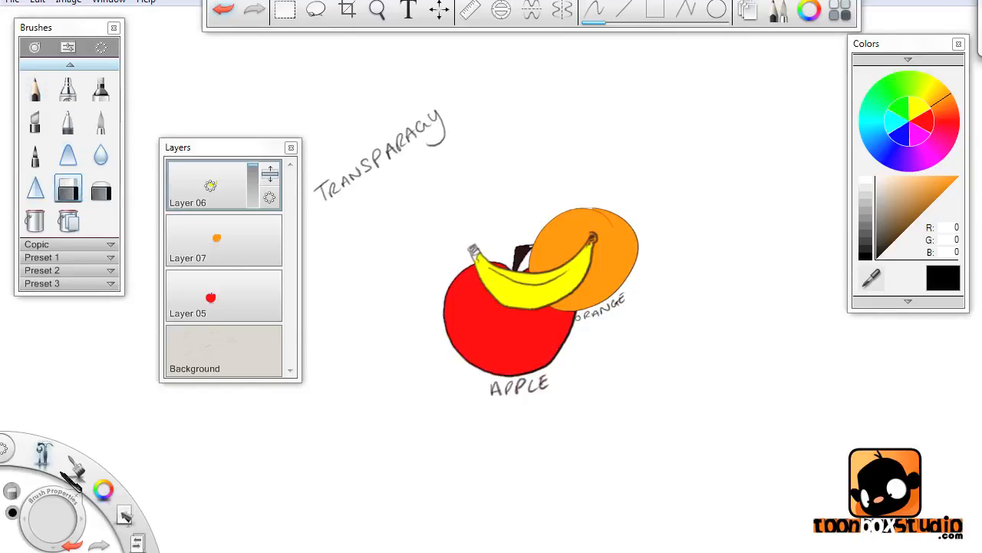
{"action": "mouse_move", "coordinate": [52, 506]}
{"action": "left_mouse_down"}
{"action": "mouse_move", "coordinate": [66, 508]}
{"action": "mouse_move", "coordinate": [50, 522]}
{"action": "left_mouse_up"}
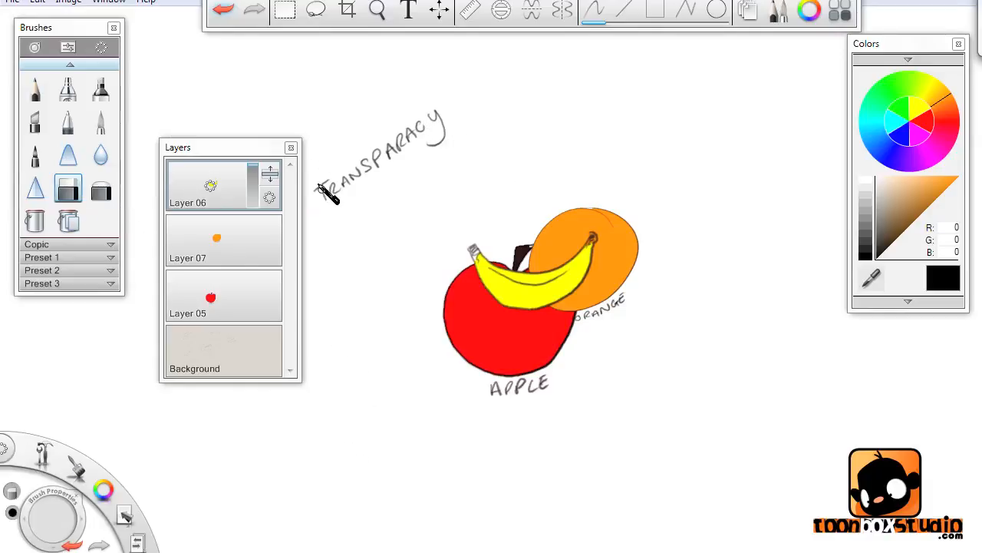
{"action": "mouse_move", "coordinate": [324, 194]}
{"action": "left_mouse_down"}
{"action": "mouse_move", "coordinate": [360, 159]}
{"action": "mouse_move", "coordinate": [426, 123]}
{"action": "mouse_move", "coordinate": [361, 163]}
{"action": "mouse_move", "coordinate": [370, 165]}
{"action": "mouse_move", "coordinate": [442, 116]}
{"action": "mouse_move", "coordinate": [441, 141]}
{"action": "left_mouse_up"}
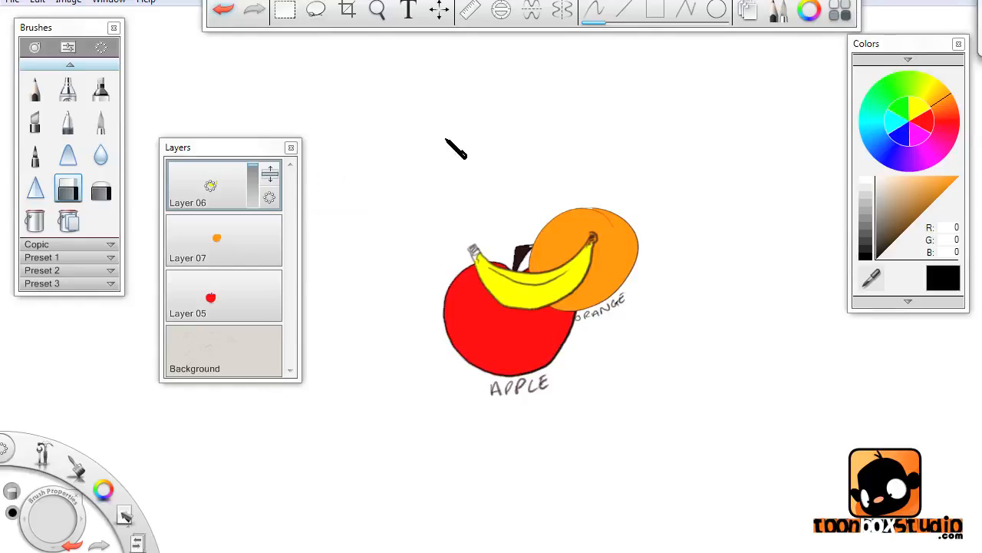
- Lower the opacity of the banana's Layer 06 to about half and restore it to full
{"action": "left_click", "coordinate": [34, 89]}
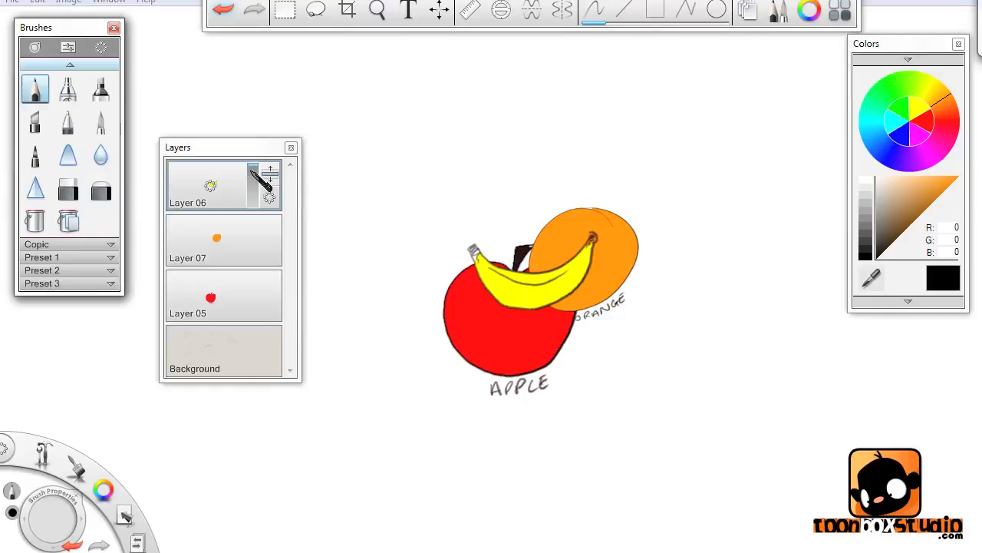
{"action": "mouse_move", "coordinate": [261, 172]}
{"action": "left_mouse_down"}
{"action": "mouse_move", "coordinate": [252, 166]}
{"action": "mouse_move", "coordinate": [239, 210]}
{"action": "mouse_move", "coordinate": [238, 183]}
{"action": "left_mouse_up"}
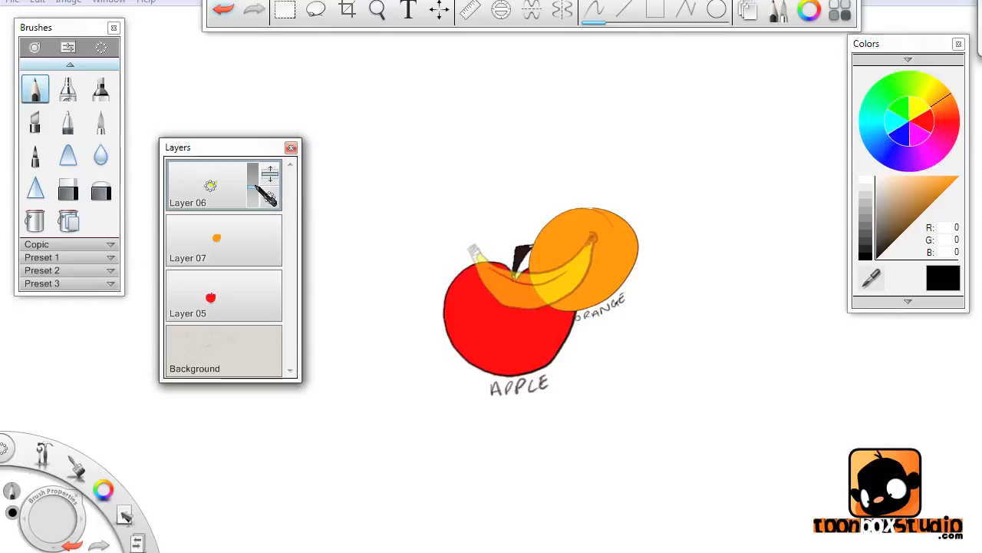
{"action": "left_click_drag", "start_coordinate": [259, 190], "coordinate": [262, 151]}
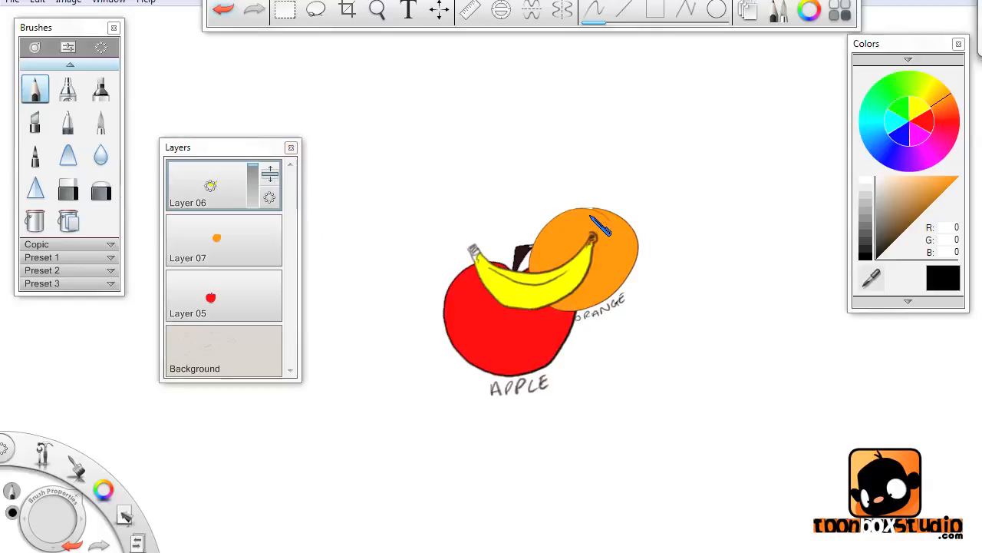
- Examine the blend mode options available for the banana's Layer 06
{"action": "left_click", "coordinate": [269, 197]}
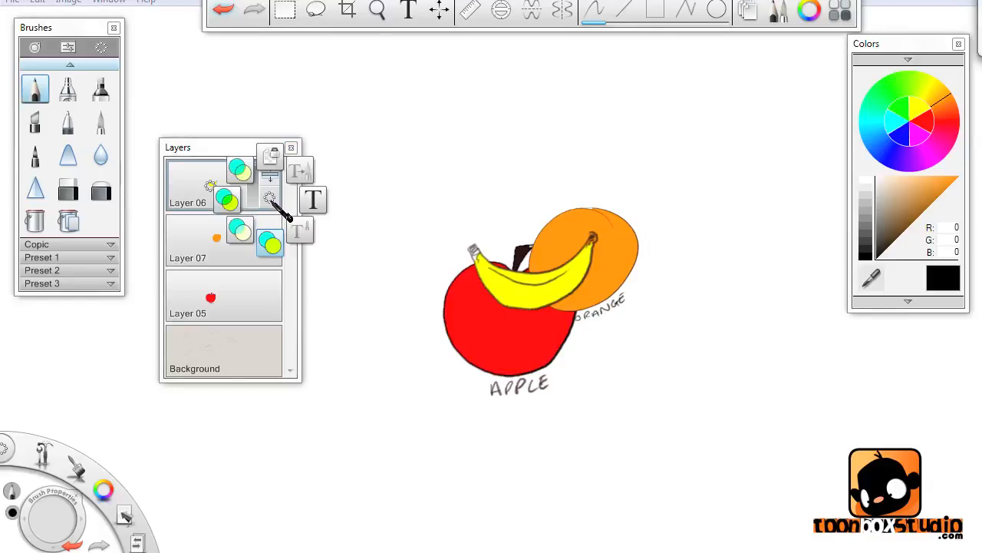
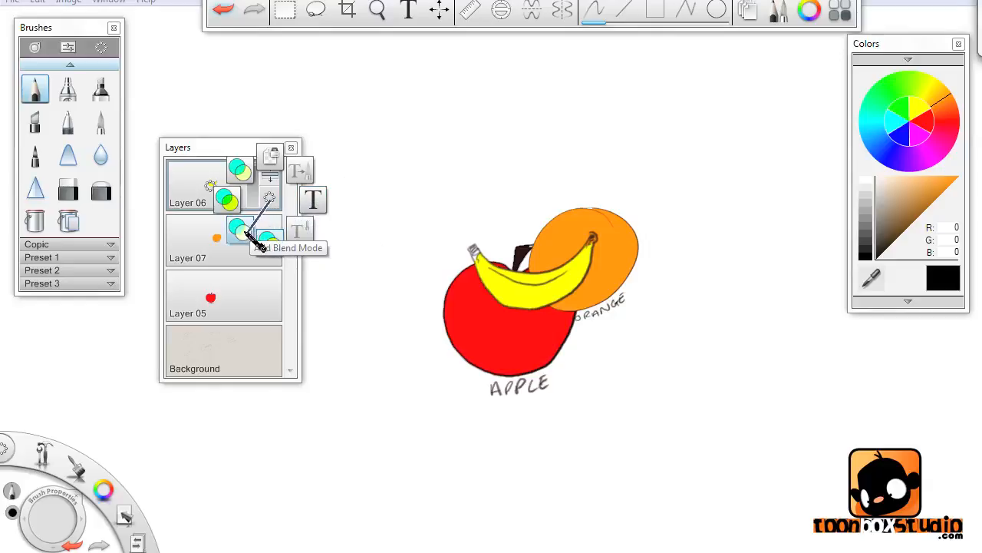
{"action": "left_click", "coordinate": [247, 182]}
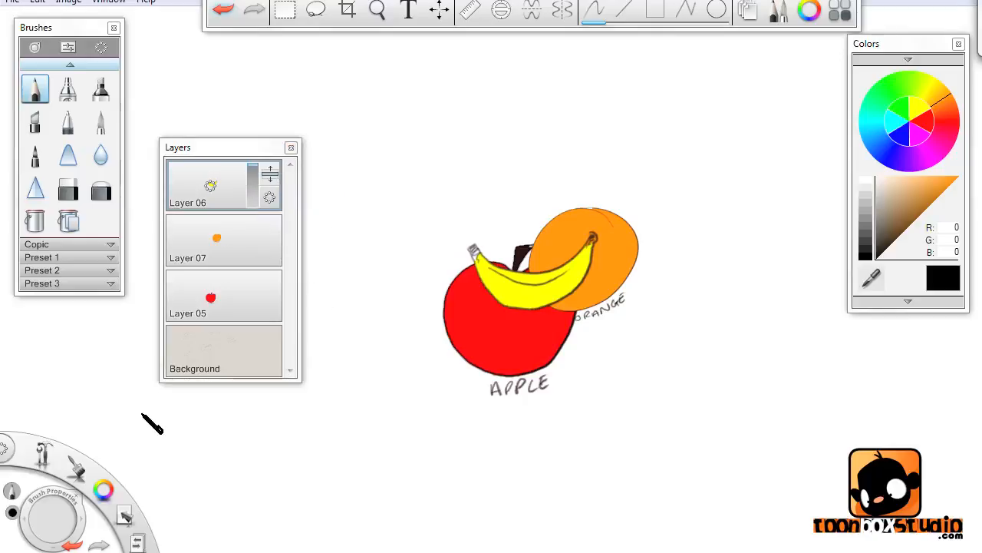
- Show the hidden Background layer again, then select the apple's Layer 05
{"action": "left_click", "coordinate": [223, 352]}
{"action": "left_click_drag", "start_coordinate": [222, 351], "coordinate": [181, 348]}
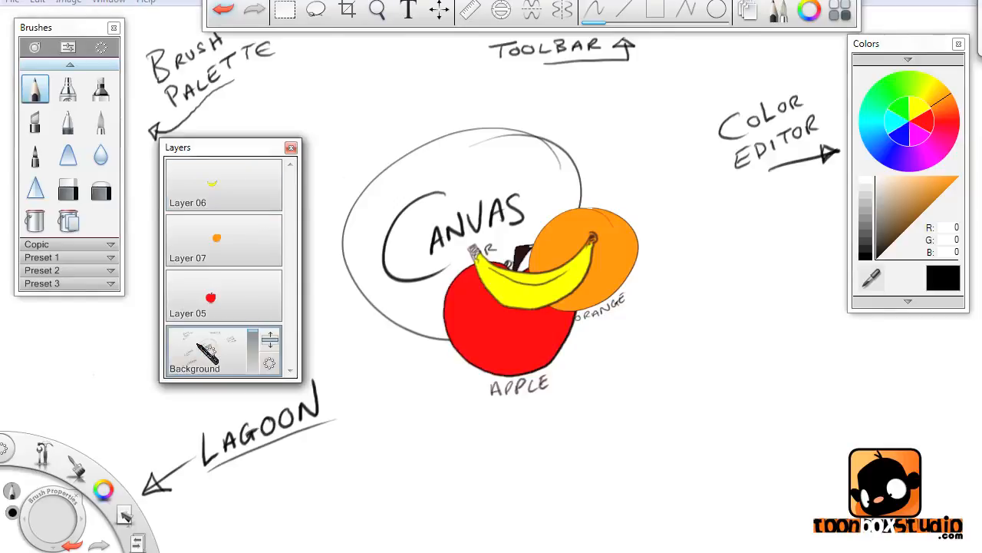
{"action": "left_click", "coordinate": [222, 296]}
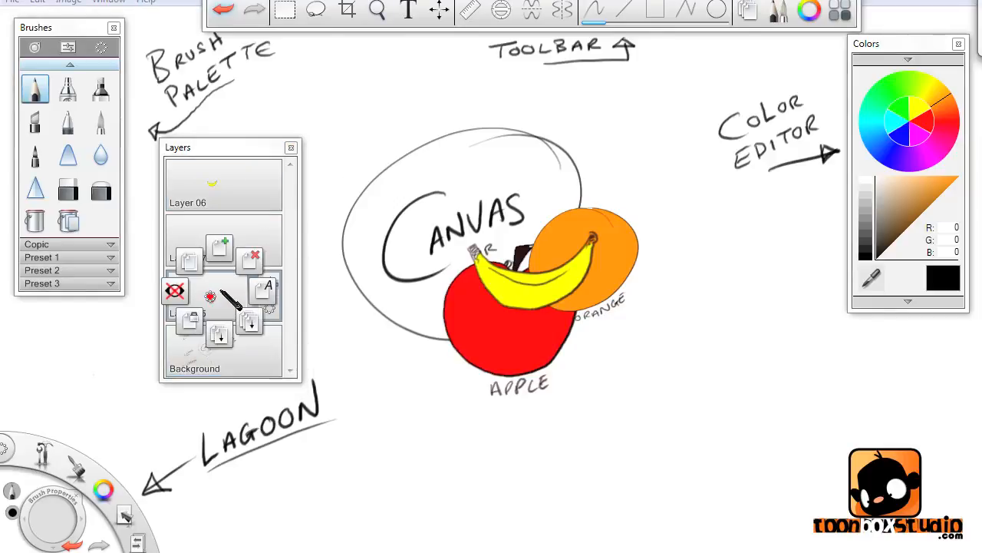
{"action": "mouse_move", "coordinate": [220, 291]}
{"action": "left_mouse_down"}
{"action": "mouse_move", "coordinate": [191, 288]}
{"action": "mouse_move", "coordinate": [215, 288]}
{"action": "left_mouse_up"}
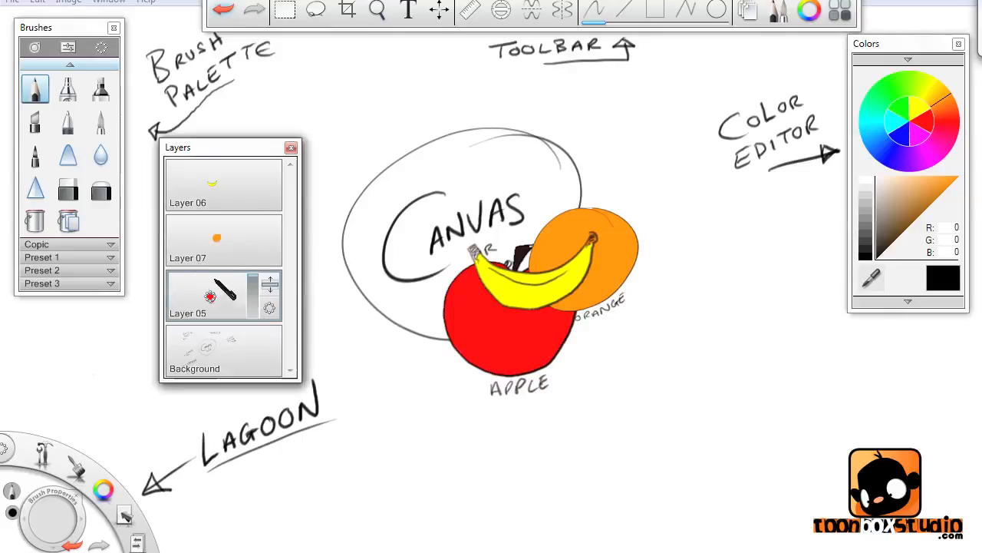
- Merge the banana's Layer 06 down into the orange's Layer 07 and shift the merged fruit to the right of the apple
{"action": "left_click", "coordinate": [228, 190]}
{"action": "left_click_drag", "start_coordinate": [228, 190], "coordinate": [228, 225]}
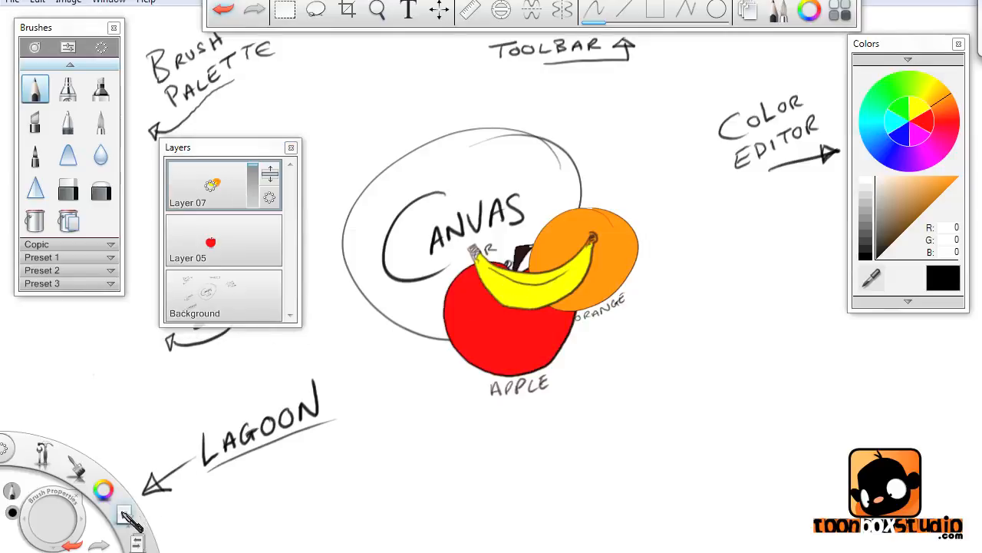
{"action": "left_click_drag", "start_coordinate": [131, 518], "coordinate": [142, 499]}
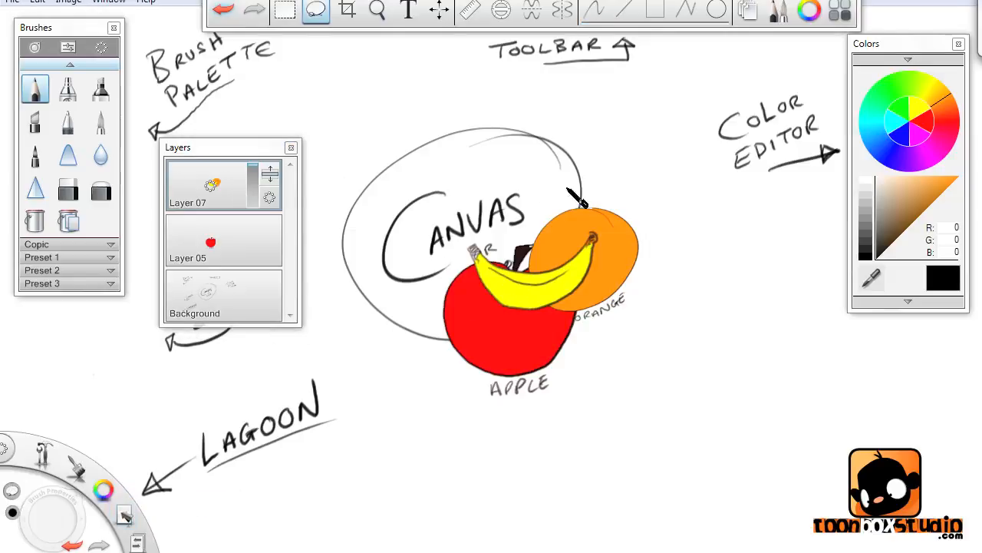
{"action": "mouse_move", "coordinate": [611, 175]}
{"action": "left_mouse_down"}
{"action": "mouse_move", "coordinate": [675, 330]}
{"action": "mouse_move", "coordinate": [593, 153]}
{"action": "left_mouse_up"}
{"action": "mouse_move", "coordinate": [663, 293]}
{"action": "left_mouse_down"}
{"action": "mouse_move", "coordinate": [721, 322]}
{"action": "mouse_move", "coordinate": [817, 415]}
{"action": "mouse_move", "coordinate": [775, 430]}
{"action": "mouse_move", "coordinate": [791, 384]}
{"action": "mouse_move", "coordinate": [752, 332]}
{"action": "mouse_move", "coordinate": [679, 266]}
{"action": "left_mouse_up"}
{"action": "left_click", "coordinate": [703, 202]}
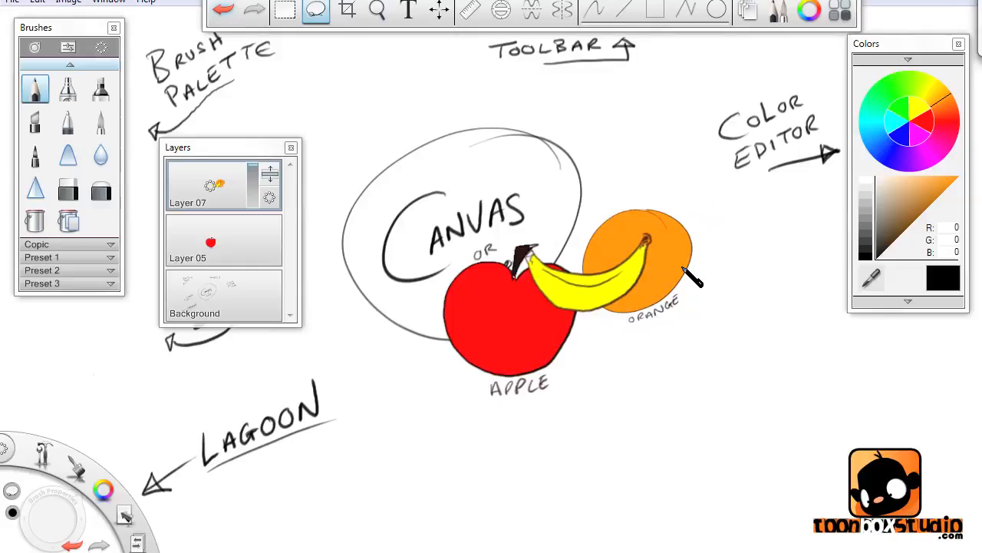
- Undo the move of the merged fruit and the merging of the banana and orange layers
{"action": "key", "text": "ctrl+z"}
{"action": "key", "text": "ctrl+z"}
{"action": "key", "text": "ctrl+z"}
{"action": "key", "text": "ctrl+z"}
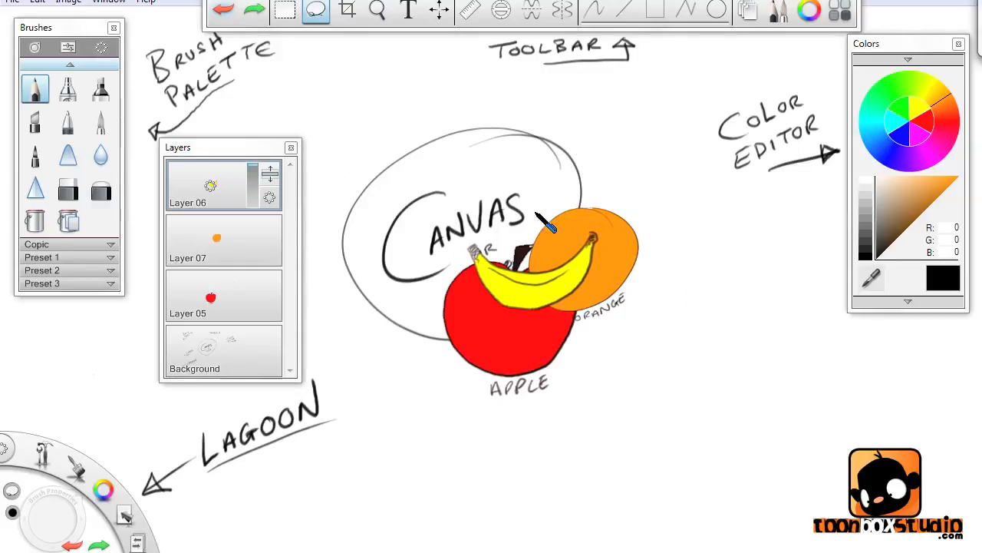
- Merge all layers into the Background and undo the merge
{"action": "right_click", "coordinate": [231, 186]}
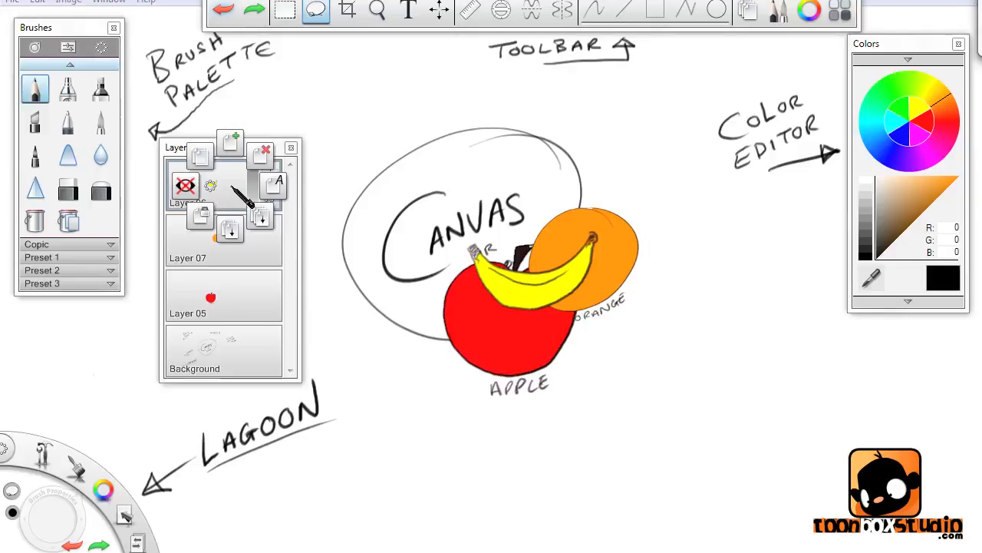
{"action": "left_click", "coordinate": [263, 219]}
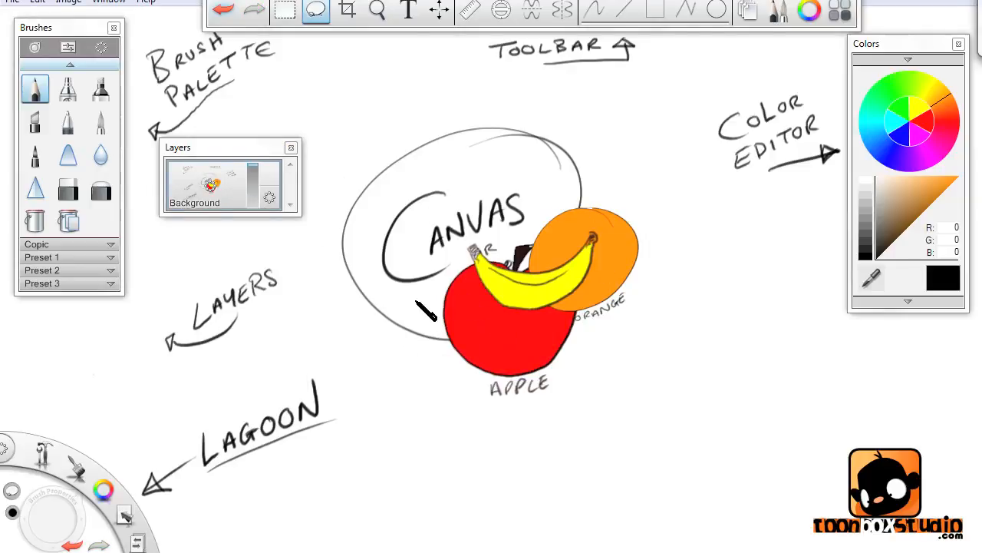
{"action": "key", "text": "ctrl+z"}
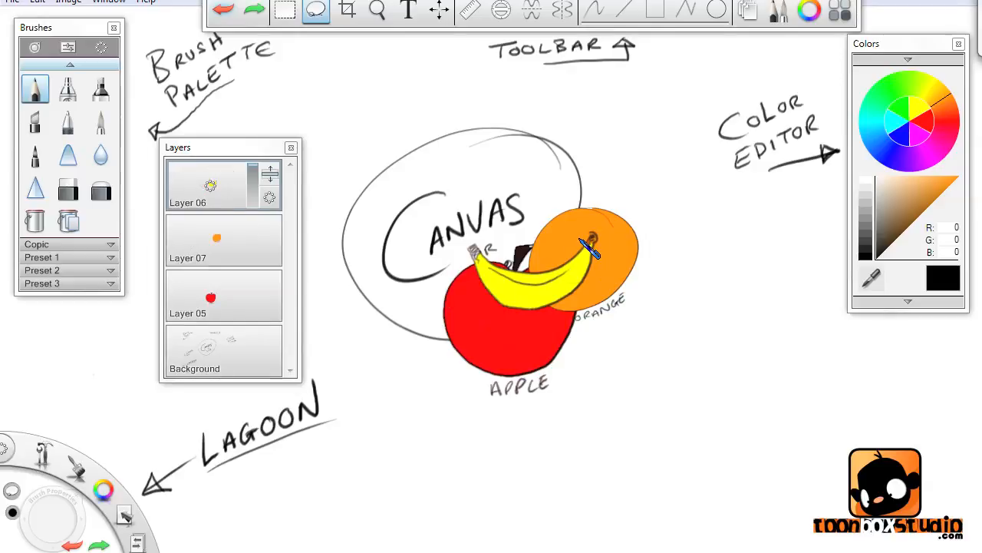
- Delete the banana, orange and apple layers and move the Layers palette beside the handwritten LAYERS label
{"action": "left_click", "coordinate": [219, 198]}
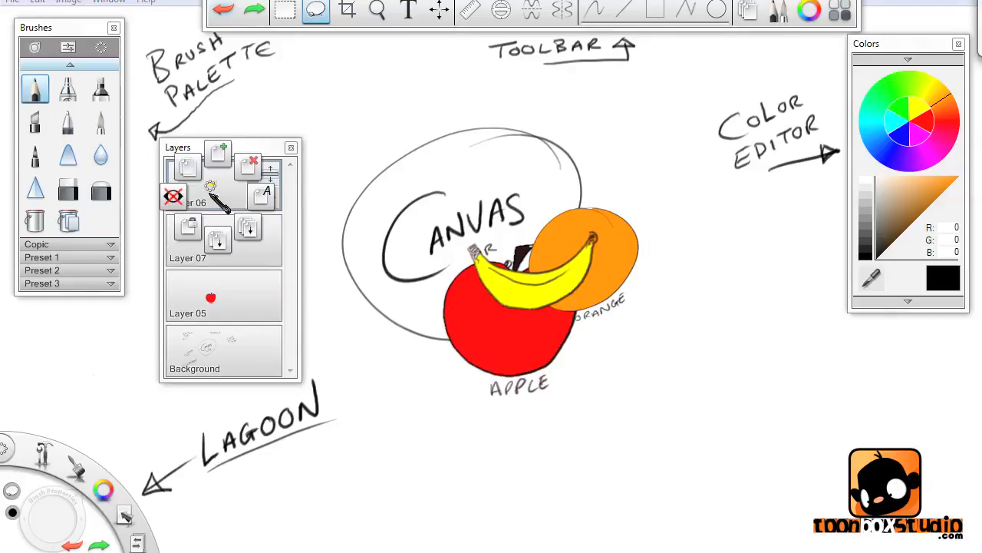
{"action": "left_click", "coordinate": [253, 163]}
{"action": "left_click", "coordinate": [224, 194]}
{"action": "left_click", "coordinate": [253, 162]}
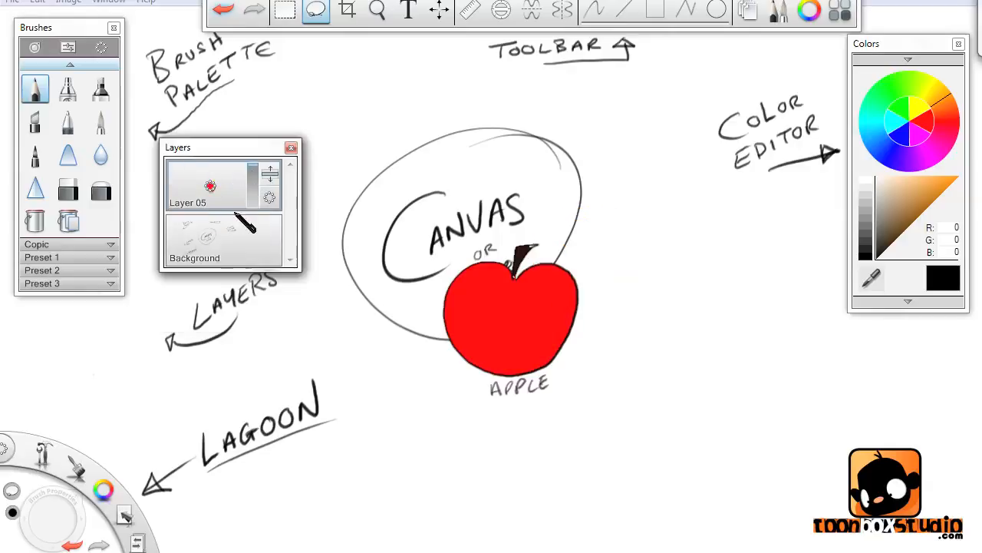
{"action": "left_click", "coordinate": [229, 192]}
{"action": "left_click", "coordinate": [254, 161]}
{"action": "left_click", "coordinate": [38, 90]}
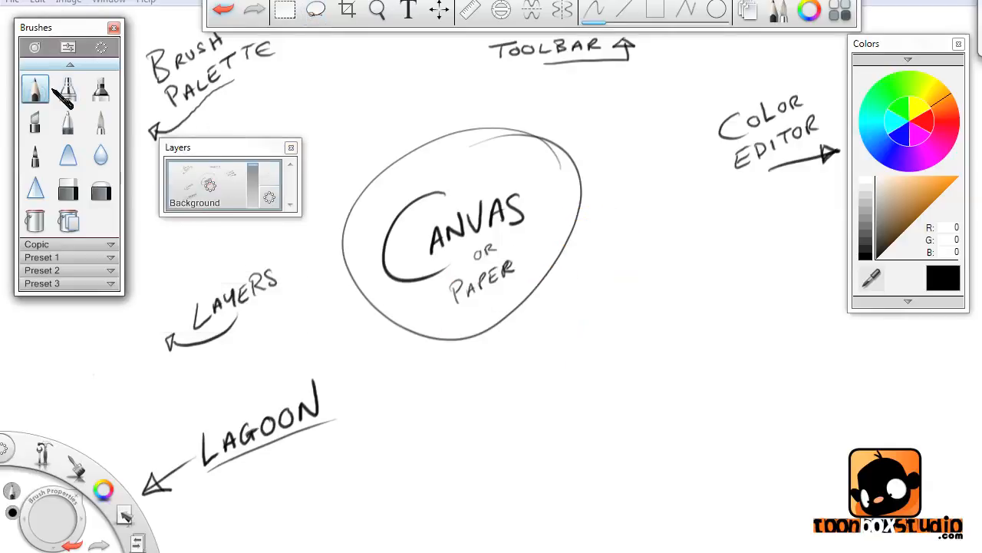
{"action": "left_click_drag", "start_coordinate": [242, 146], "coordinate": [240, 284]}
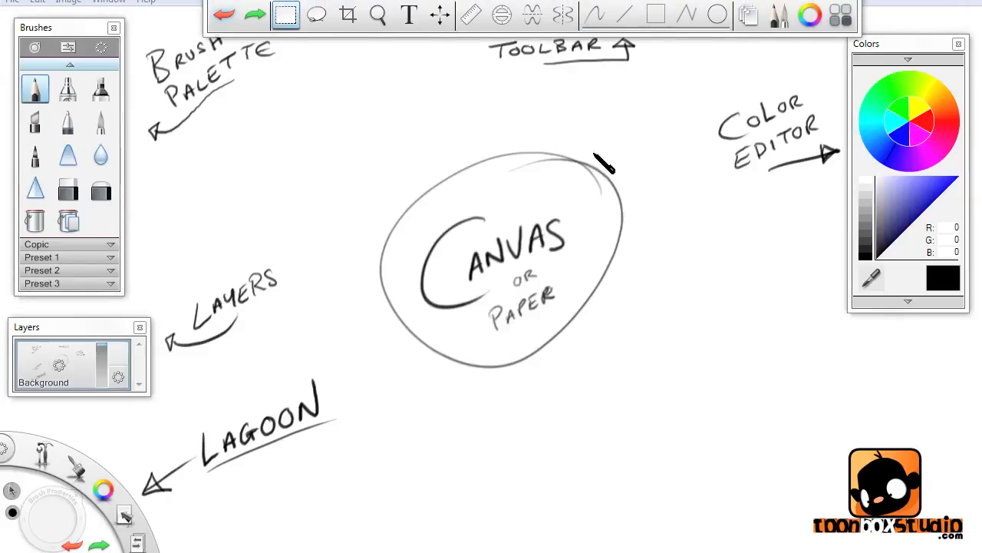
- Scribble one heavy and one light pencil patch on the empty canvas right of the CANVAS drawing
{"action": "left_click", "coordinate": [37, 88]}
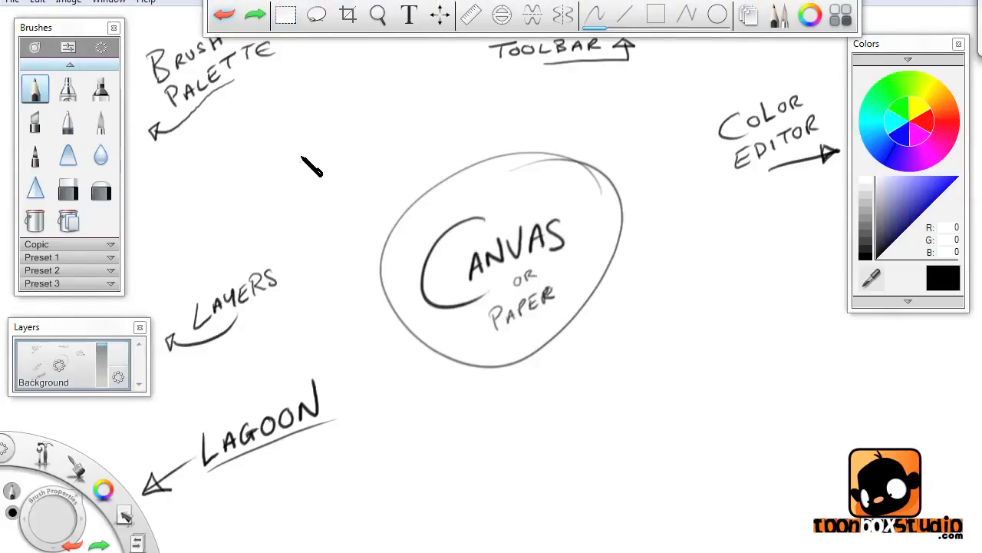
{"action": "mouse_move", "coordinate": [694, 278]}
{"action": "left_mouse_down"}
{"action": "mouse_move", "coordinate": [656, 350]}
{"action": "mouse_move", "coordinate": [706, 422]}
{"action": "left_mouse_up"}
{"action": "mouse_move", "coordinate": [752, 247]}
{"action": "left_mouse_down"}
{"action": "mouse_move", "coordinate": [733, 359]}
{"action": "mouse_move", "coordinate": [758, 373]}
{"action": "left_mouse_up"}
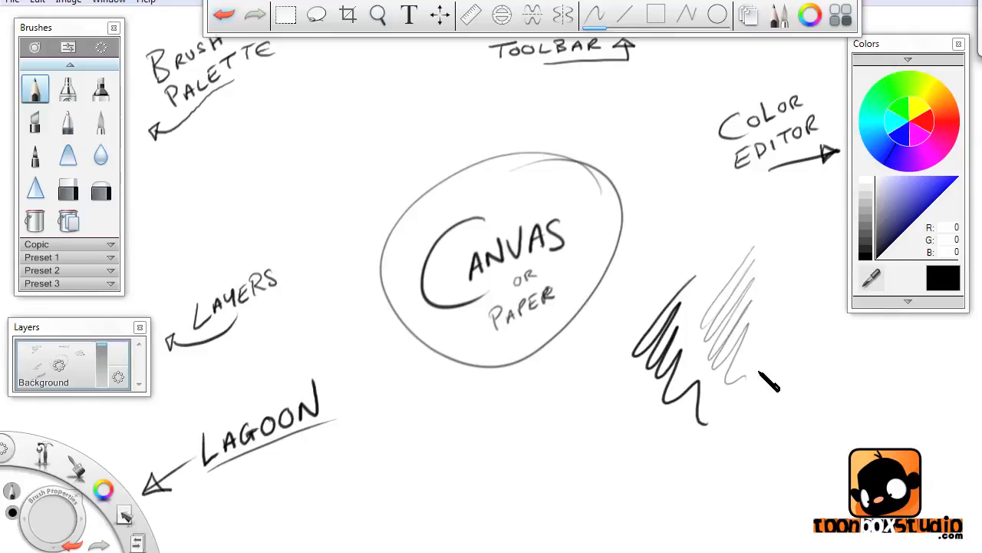
- Raise the pencil's hardness/size to 6B/6.9 and scribble a thicker test patch beside the first two
{"action": "left_click", "coordinate": [74, 48]}
{"action": "left_click", "coordinate": [74, 48]}
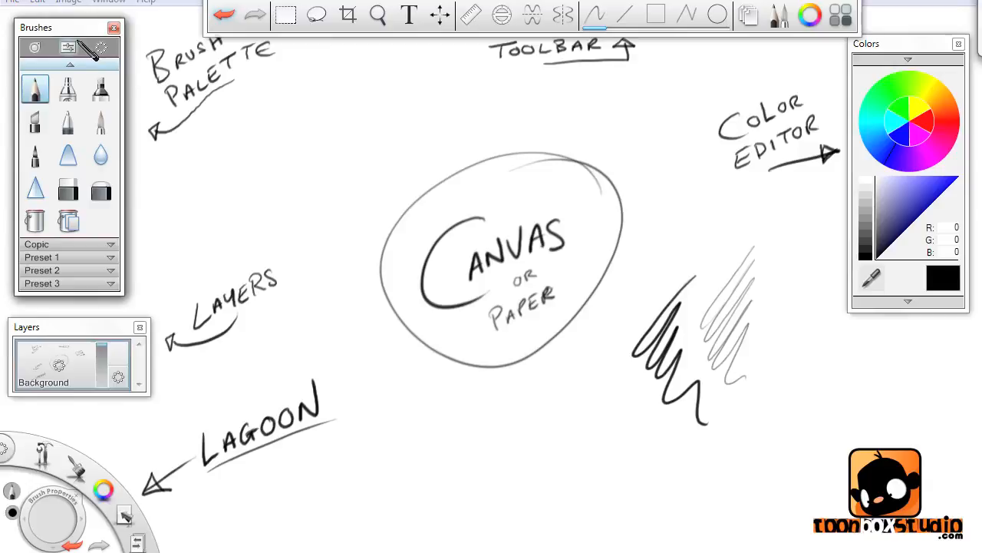
{"action": "left_click", "coordinate": [69, 46]}
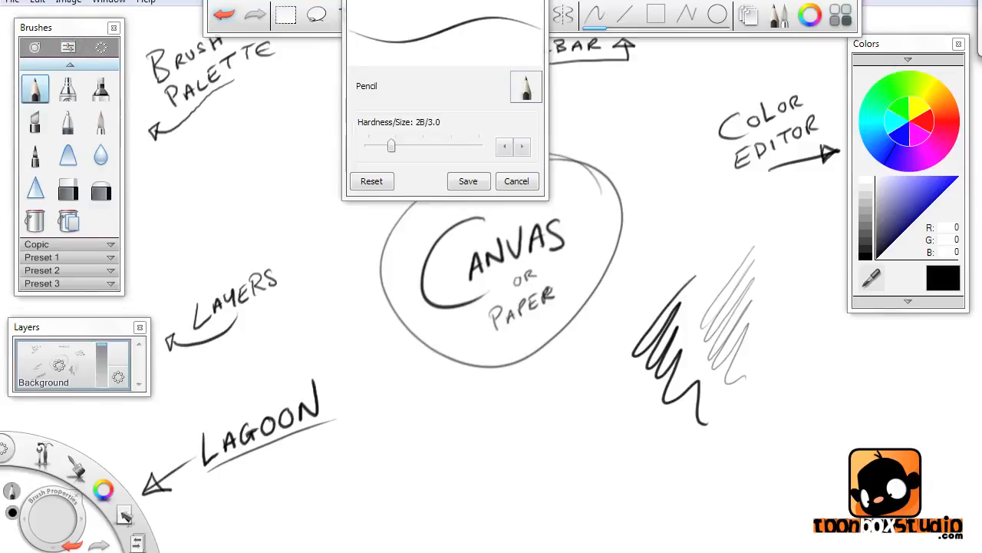
{"action": "mouse_move", "coordinate": [457, 3]}
{"action": "left_mouse_down"}
{"action": "mouse_move", "coordinate": [480, 228]}
{"action": "mouse_move", "coordinate": [498, 230]}
{"action": "left_mouse_up"}
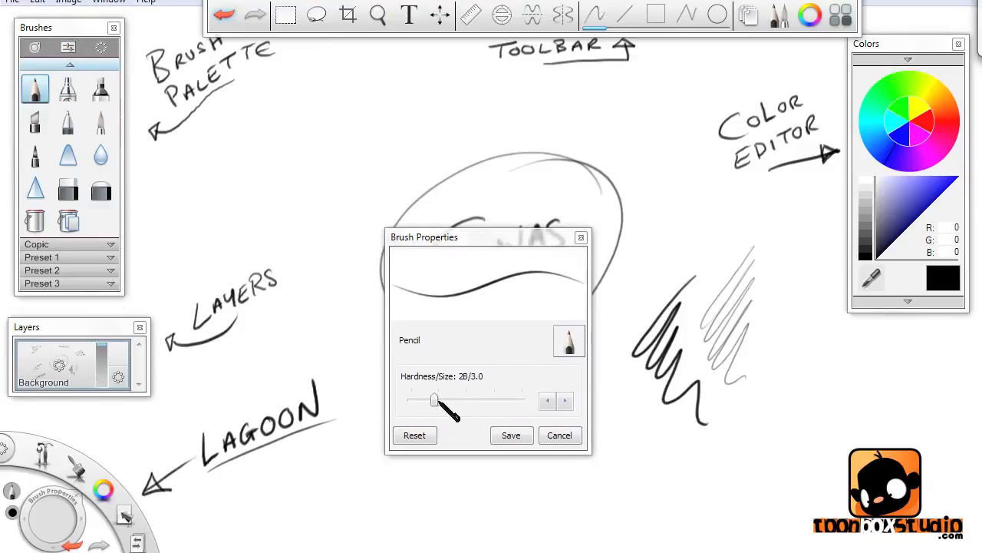
{"action": "mouse_move", "coordinate": [435, 400]}
{"action": "left_mouse_down"}
{"action": "mouse_move", "coordinate": [482, 400]}
{"action": "mouse_move", "coordinate": [464, 400]}
{"action": "left_mouse_up"}
{"action": "mouse_move", "coordinate": [812, 335]}
{"action": "left_mouse_down"}
{"action": "mouse_move", "coordinate": [818, 347]}
{"action": "mouse_move", "coordinate": [767, 419]}
{"action": "mouse_move", "coordinate": [814, 430]}
{"action": "mouse_move", "coordinate": [813, 510]}
{"action": "mouse_move", "coordinate": [829, 497]}
{"action": "left_mouse_up"}
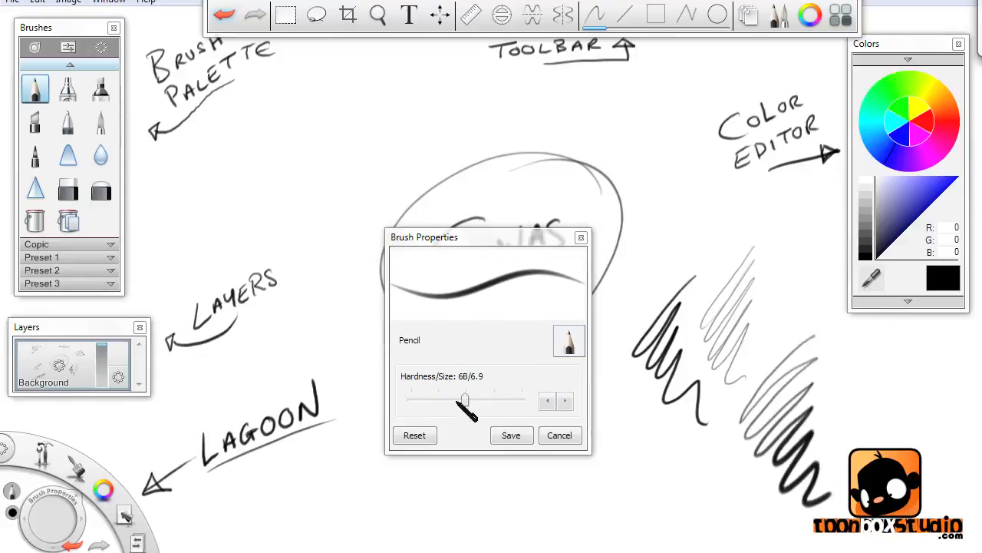
- Lower the pencil's hardness/size to 4B/4.6, reset it and cancel the brush properties
{"action": "left_click_drag", "start_coordinate": [63, 523], "coordinate": [50, 520]}
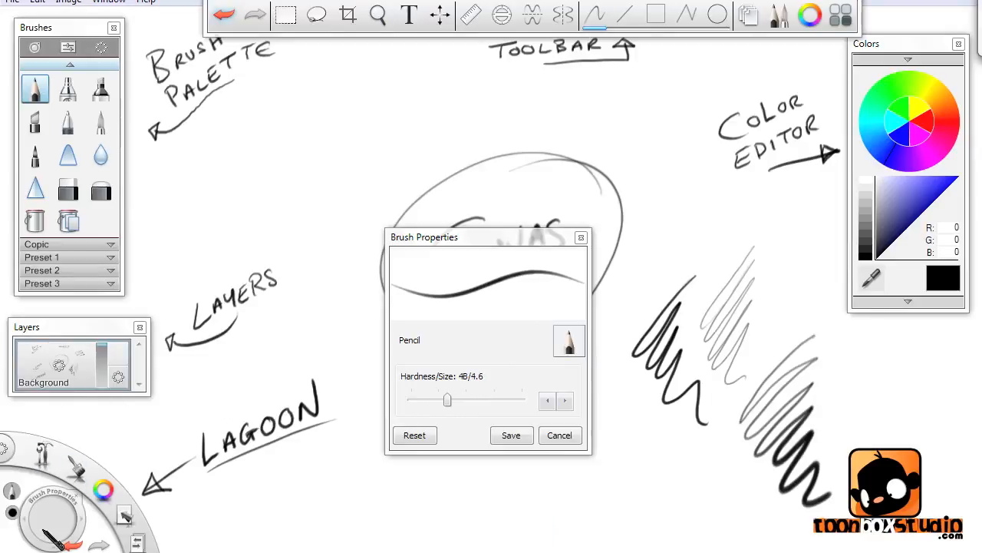
{"action": "left_click", "coordinate": [426, 435]}
{"action": "left_click", "coordinate": [558, 435]}
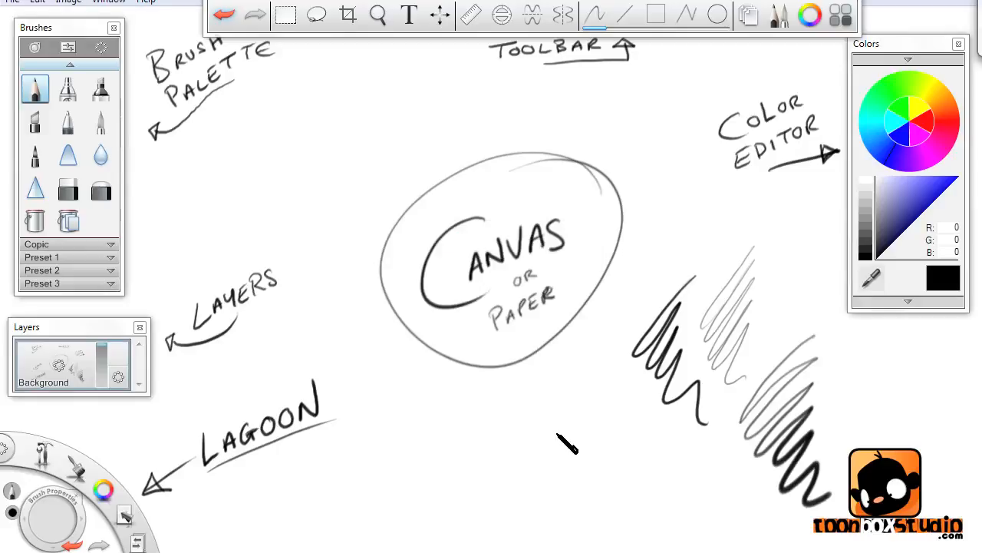
- Undo the pencil test scribbles right of the CANVAS drawing
{"action": "key", "text": "ctrl+z"}
{"action": "key", "text": "ctrl+z"}
{"action": "key", "text": "ctrl+z"}
{"action": "key", "text": "ctrl+z"}
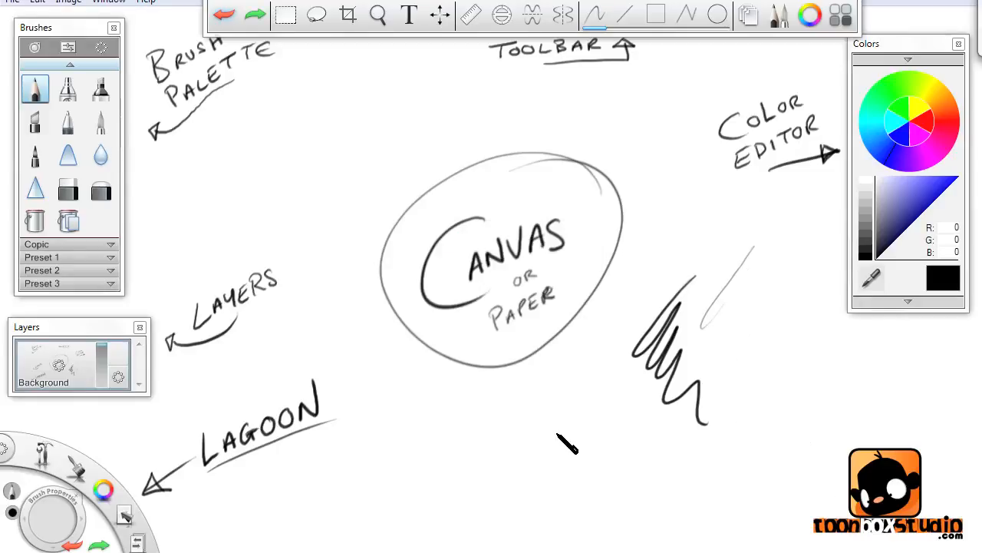
- Add a new brush set to the Brushes palette and create a Do-It-Yourself brush in it based on Paintbrush
{"action": "left_click", "coordinate": [102, 47]}
{"action": "mouse_move", "coordinate": [102, 44]}
{"action": "left_mouse_down"}
{"action": "mouse_move", "coordinate": [106, 8]}
{"action": "mouse_move", "coordinate": [130, 17]}
{"action": "mouse_move", "coordinate": [107, 8]}
{"action": "left_mouse_up"}
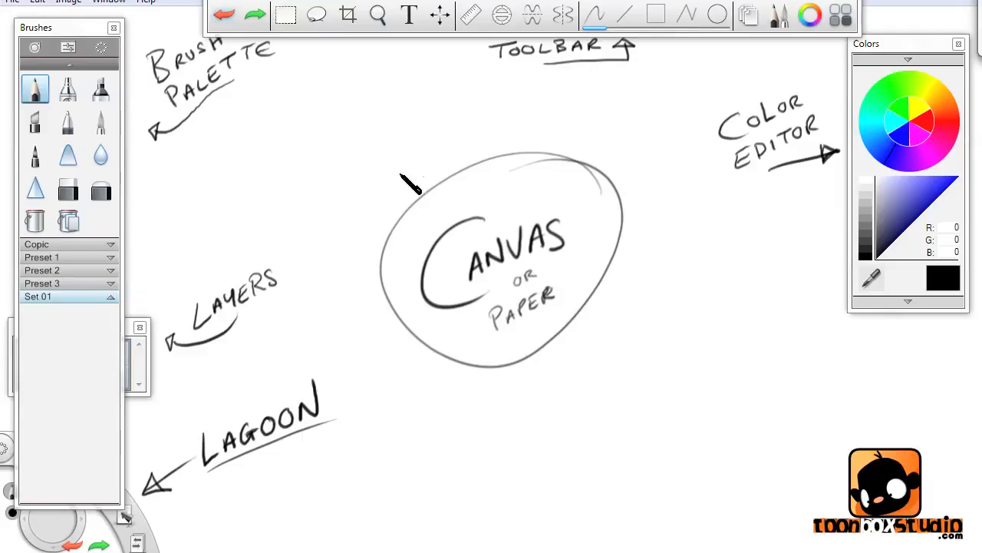
{"action": "left_click", "coordinate": [100, 48]}
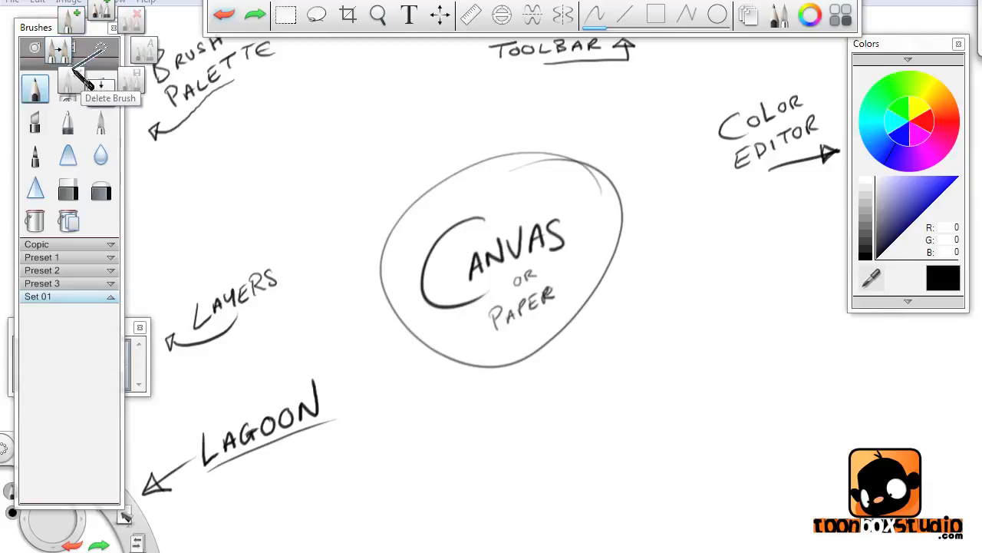
{"action": "left_click", "coordinate": [79, 20]}
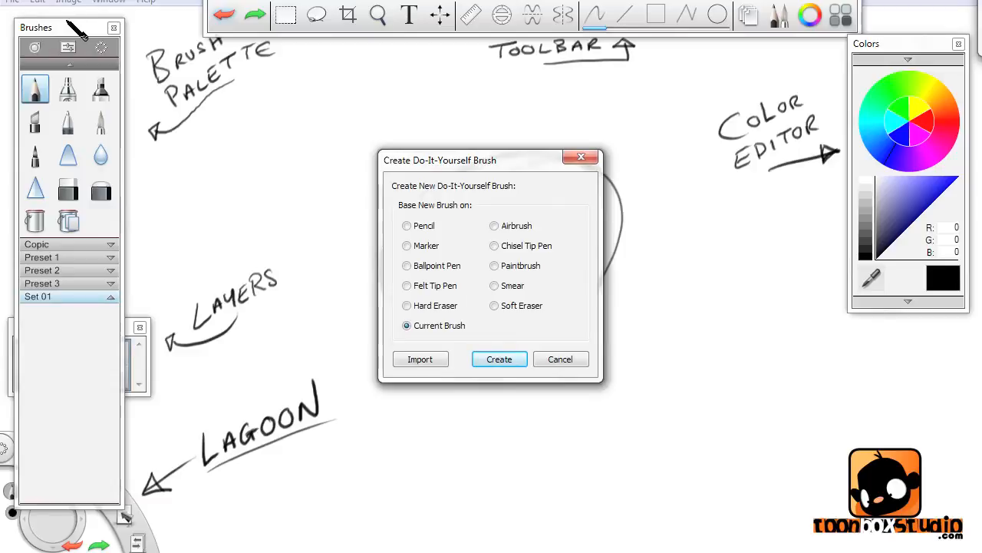
{"action": "left_click", "coordinate": [507, 265]}
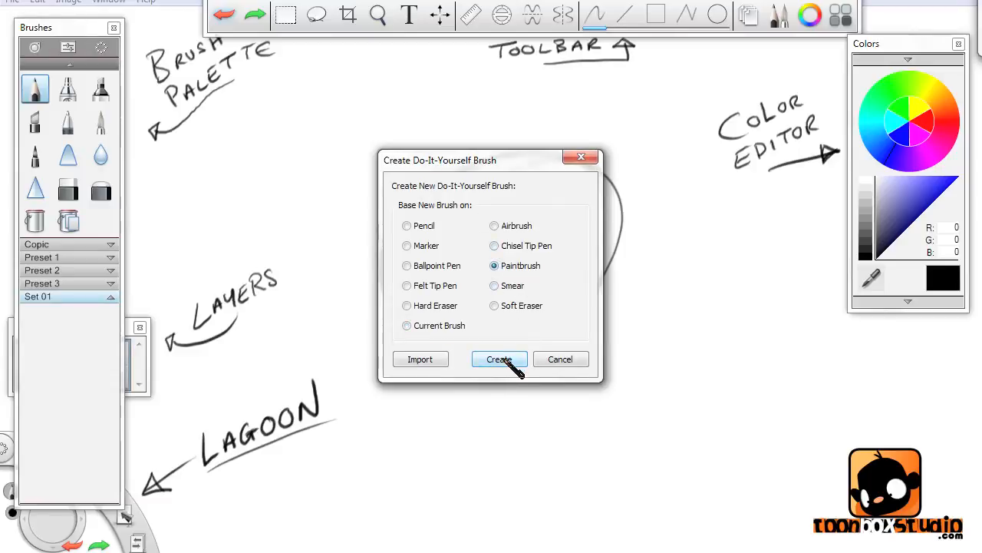
{"action": "left_click", "coordinate": [499, 359]}
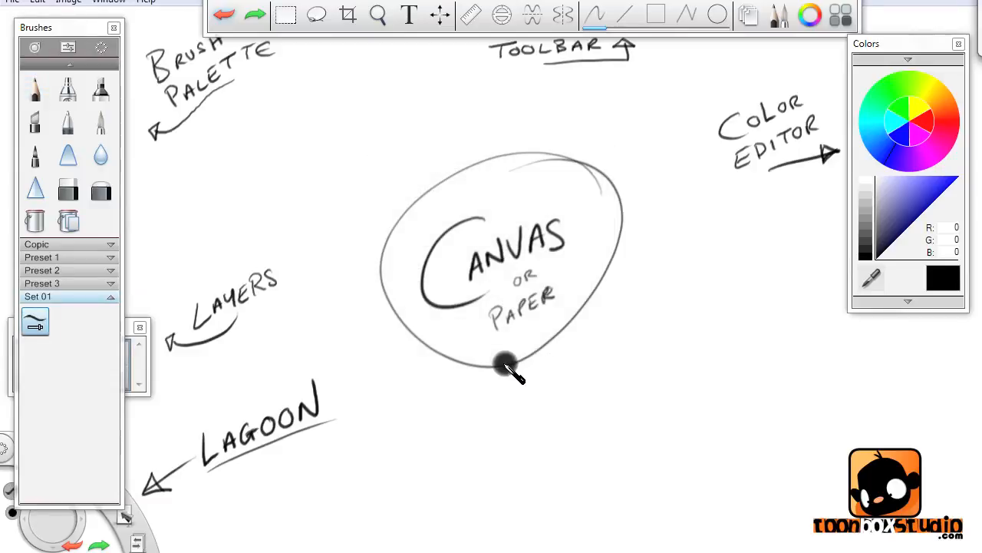
- Paint a thick black zigzag with the new brush left of the CANVAS drawing and undo it
{"action": "left_click", "coordinate": [36, 322]}
{"action": "mouse_move", "coordinate": [323, 146]}
{"action": "left_mouse_down"}
{"action": "mouse_move", "coordinate": [336, 176]}
{"action": "mouse_move", "coordinate": [376, 224]}
{"action": "left_mouse_up"}
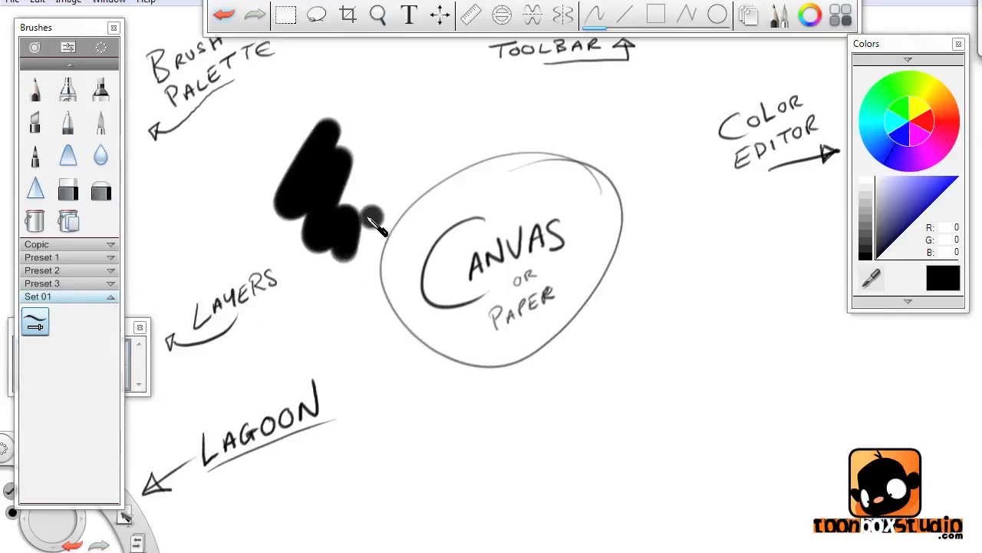
{"action": "key", "text": "ctrl+z"}
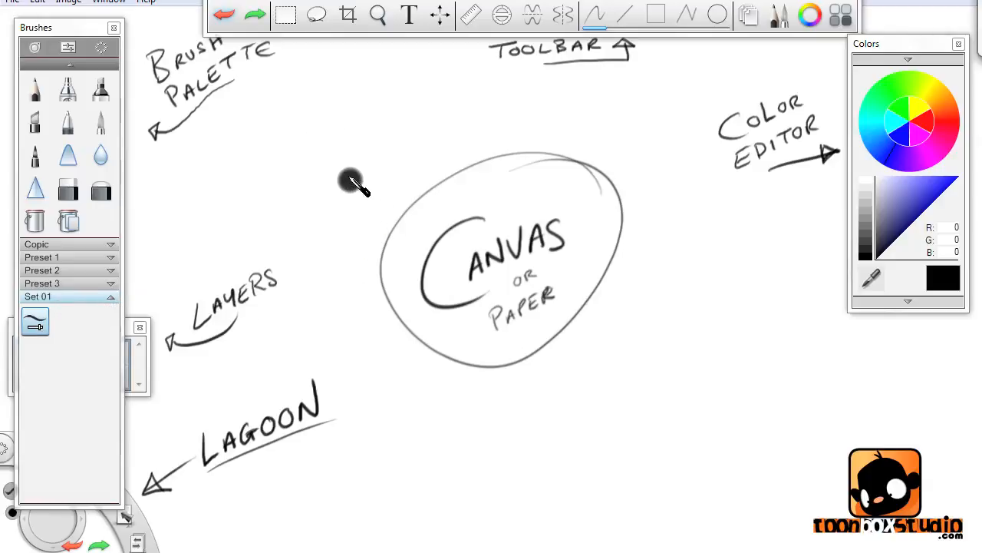
- Reduce the new brush's size to about 5.4, test it with a zigzag stroke and undo the stroke
{"action": "key", "text": "b"}
{"action": "left_click_drag", "start_coordinate": [355, 175], "coordinate": [287, 264]}
{"action": "left_click_drag", "start_coordinate": [354, 145], "coordinate": [345, 269]}
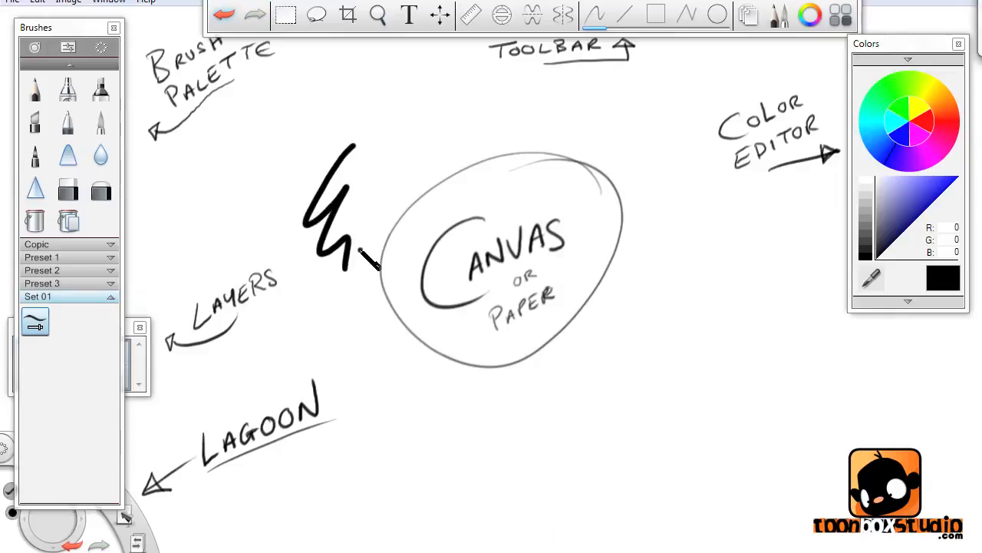
{"action": "key", "text": "ctrl+z"}
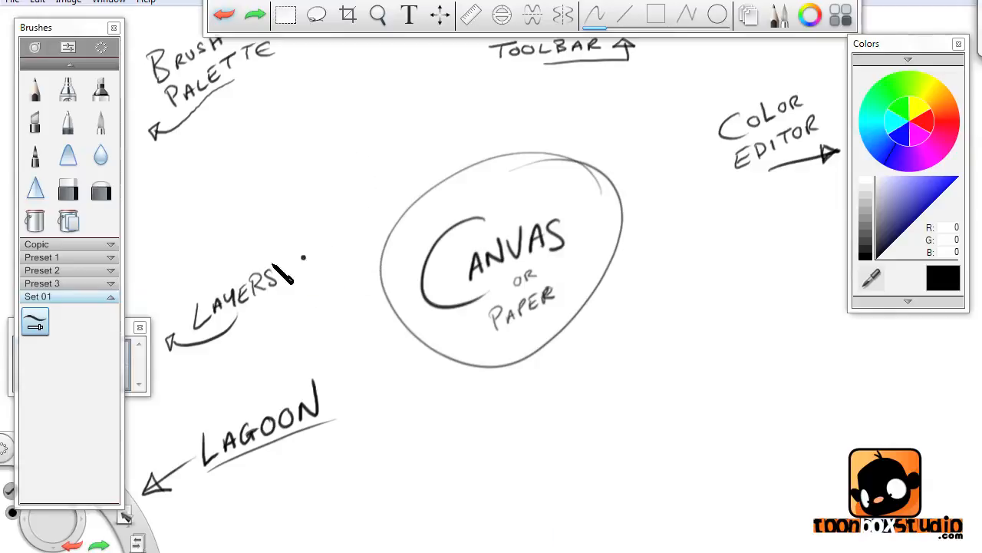
- Change the Do-It-Yourself brush's icon to Paintbrush1 in its brush properties
{"action": "double_click", "coordinate": [36, 324]}
{"action": "left_click_drag", "start_coordinate": [501, 225], "coordinate": [505, 86]}
{"action": "left_click", "coordinate": [574, 190]}
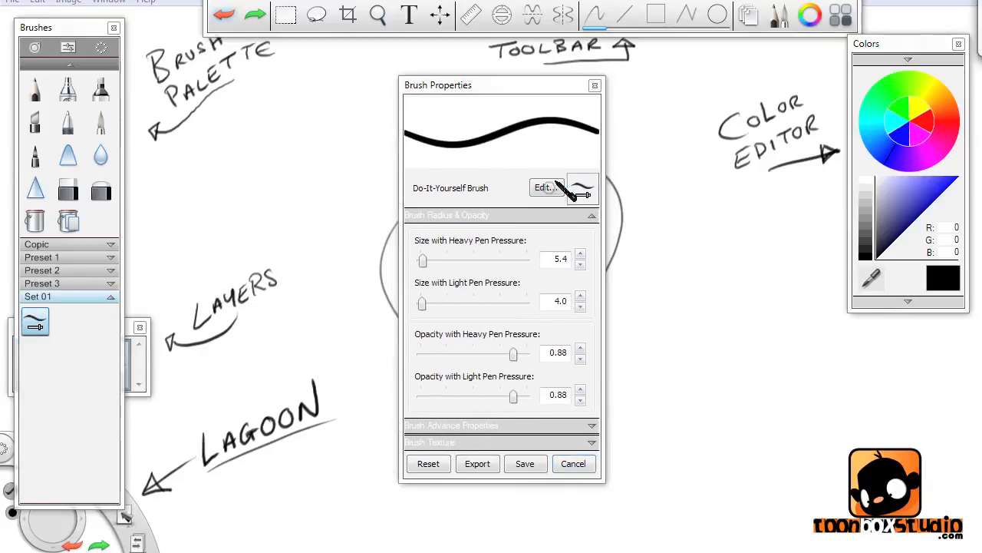
{"action": "left_click_drag", "start_coordinate": [601, 253], "coordinate": [601, 304]}
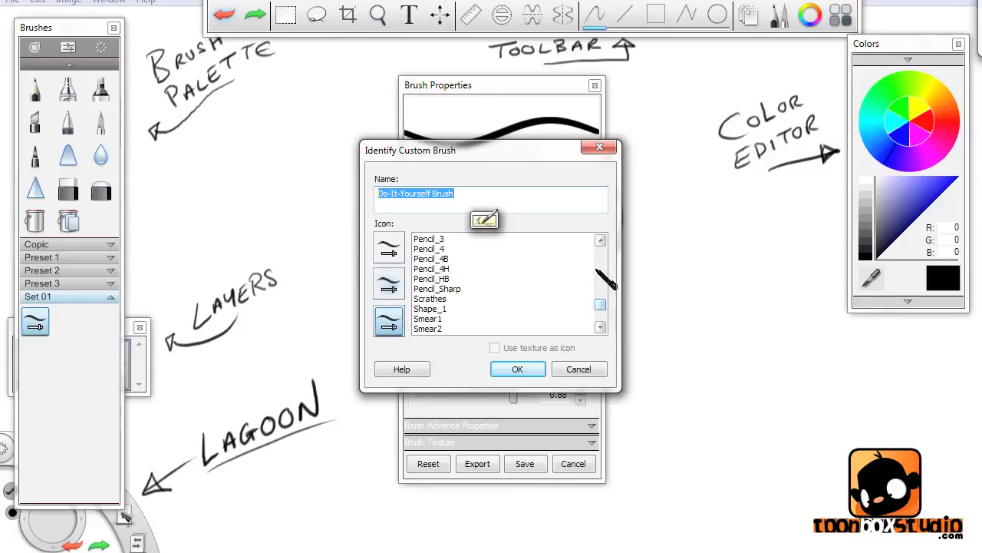
{"action": "left_click", "coordinate": [601, 241]}
{"action": "left_click", "coordinate": [601, 241]}
{"action": "left_click", "coordinate": [601, 241]}
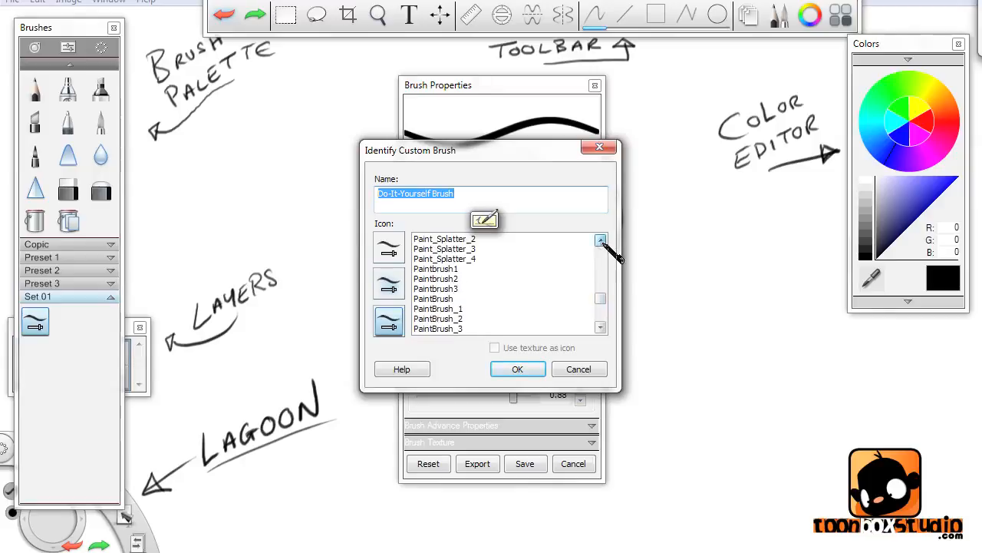
{"action": "left_click", "coordinate": [460, 269]}
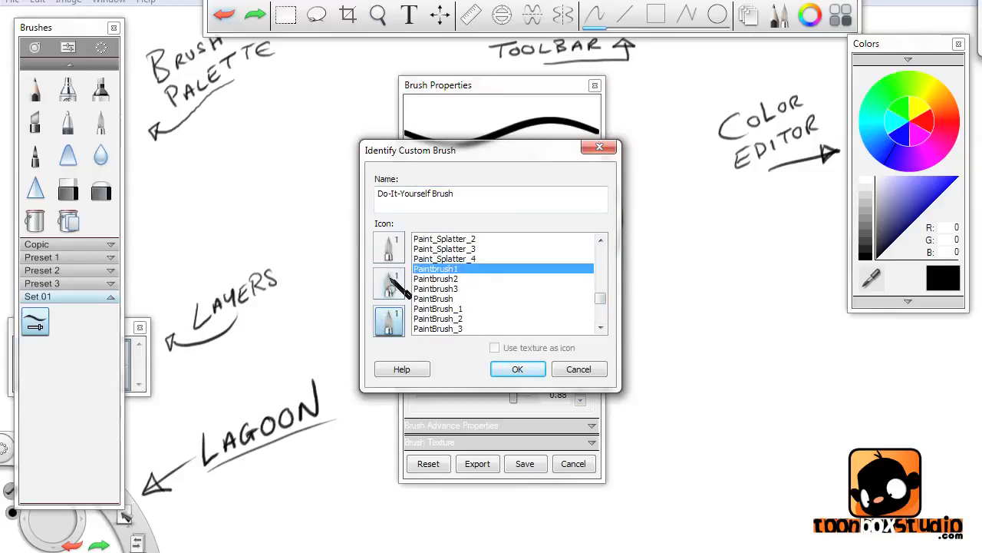
{"action": "left_click", "coordinate": [520, 369]}
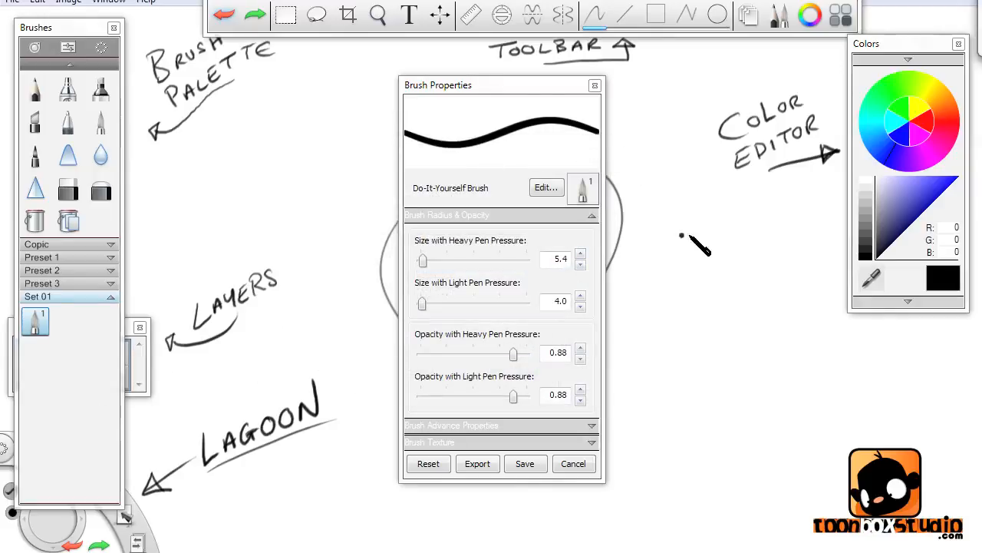
- Set the brush's opacity to 0.10 with light and 1.00 with heavy pen pressure, testing the settings with zigzags beside the CANVAS drawing
{"action": "mouse_move", "coordinate": [743, 223]}
{"action": "left_mouse_down"}
{"action": "mouse_move", "coordinate": [733, 276]}
{"action": "mouse_move", "coordinate": [755, 347]}
{"action": "left_mouse_up"}
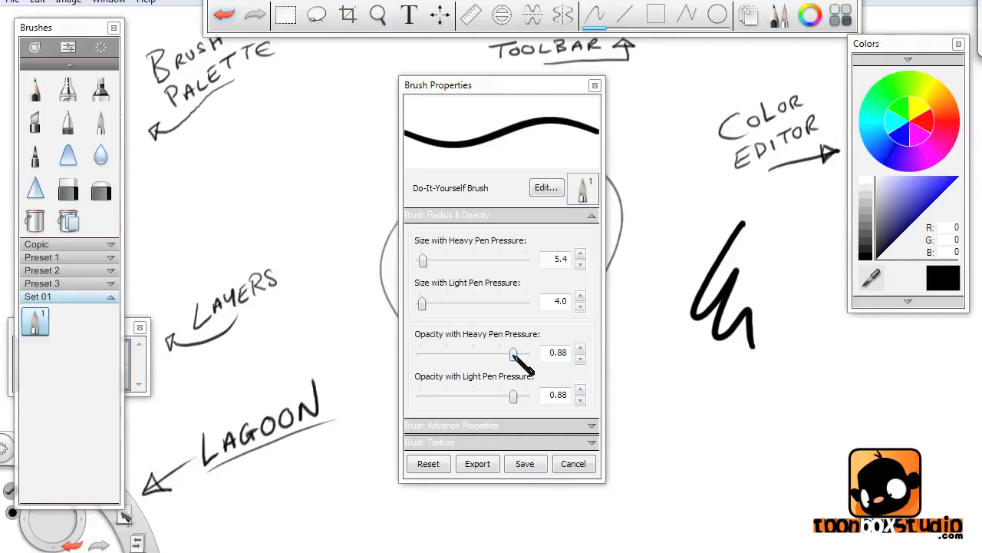
{"action": "left_click_drag", "start_coordinate": [513, 397], "coordinate": [430, 396]}
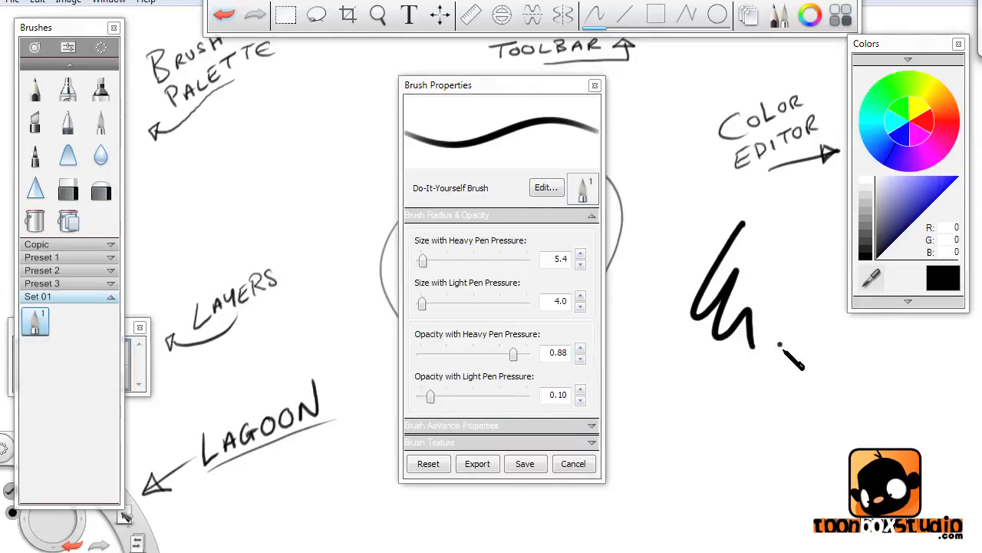
{"action": "left_click_drag", "start_coordinate": [768, 343], "coordinate": [795, 332]}
{"action": "mouse_move", "coordinate": [798, 366]}
{"action": "left_mouse_down"}
{"action": "mouse_move", "coordinate": [787, 400]}
{"action": "mouse_move", "coordinate": [812, 424]}
{"action": "mouse_move", "coordinate": [834, 477]}
{"action": "left_mouse_up"}
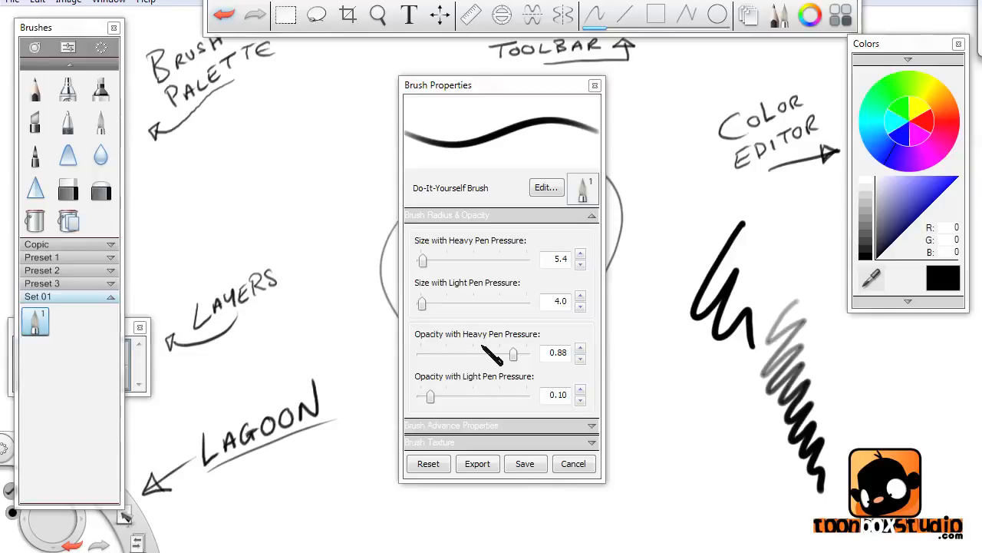
{"action": "left_click_drag", "start_coordinate": [514, 355], "coordinate": [526, 353]}
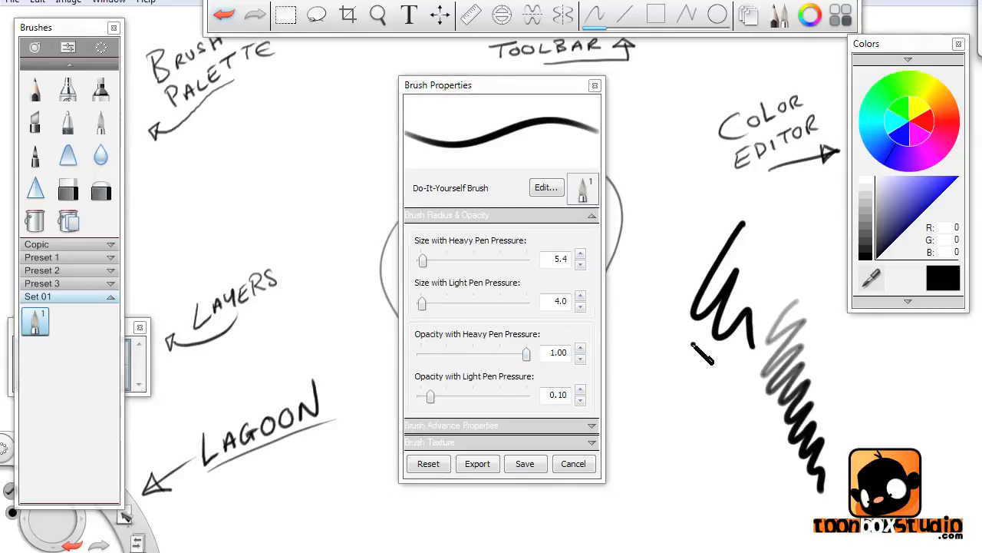
{"action": "mouse_move", "coordinate": [692, 345]}
{"action": "left_mouse_down"}
{"action": "mouse_move", "coordinate": [669, 416]}
{"action": "mouse_move", "coordinate": [689, 461]}
{"action": "mouse_move", "coordinate": [714, 468]}
{"action": "mouse_move", "coordinate": [733, 508]}
{"action": "left_mouse_up"}
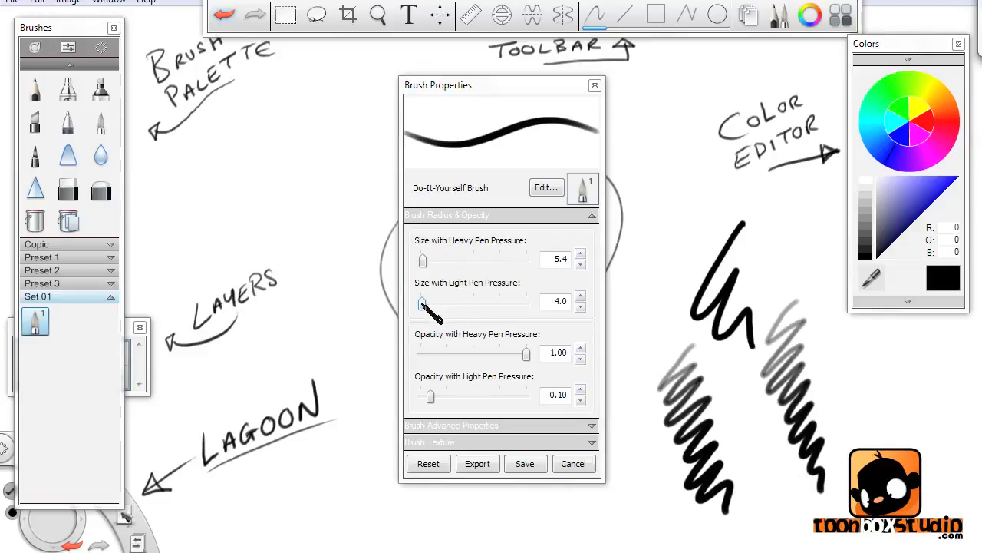
- Set the brush size to 5.6 with light and 13.0 with heavy pen pressure, and test it with a long zigzag
{"action": "mouse_move", "coordinate": [427, 301]}
{"action": "left_mouse_down"}
{"action": "mouse_move", "coordinate": [427, 312]}
{"action": "mouse_move", "coordinate": [453, 308]}
{"action": "mouse_move", "coordinate": [423, 305]}
{"action": "left_mouse_up"}
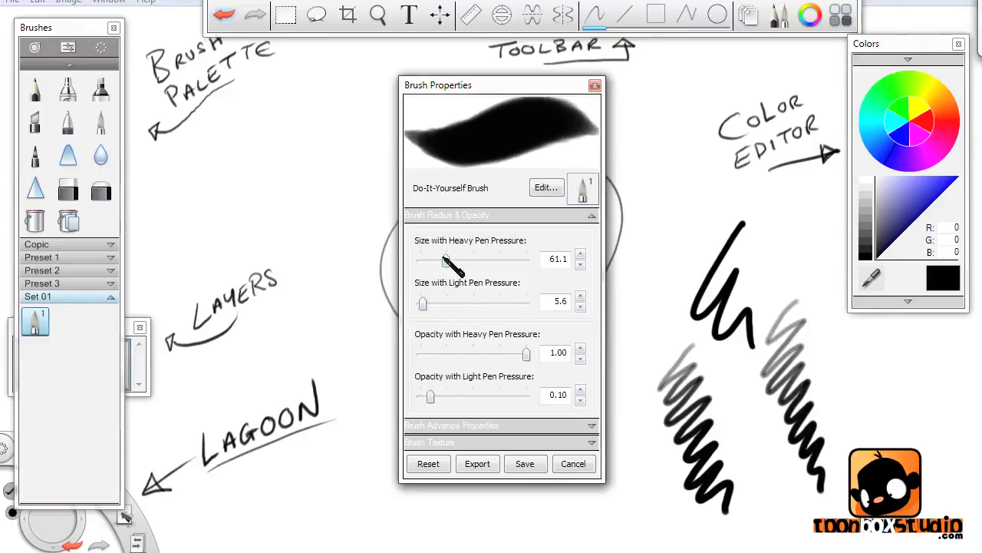
{"action": "mouse_move", "coordinate": [446, 260]}
{"action": "left_mouse_down"}
{"action": "mouse_move", "coordinate": [462, 262]}
{"action": "mouse_move", "coordinate": [426, 262]}
{"action": "left_mouse_up"}
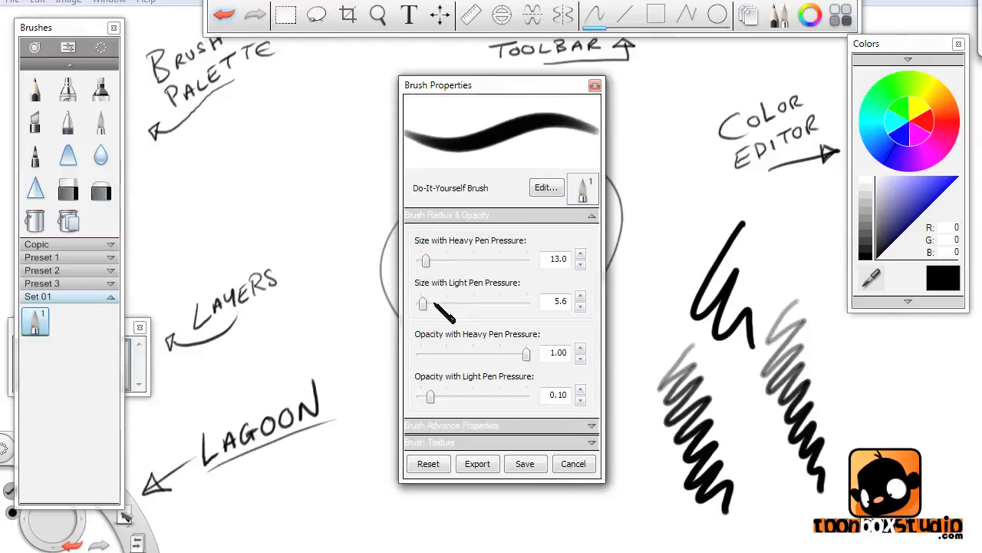
{"action": "mouse_move", "coordinate": [695, 188]}
{"action": "left_mouse_down"}
{"action": "mouse_move", "coordinate": [657, 262]}
{"action": "mouse_move", "coordinate": [645, 314]}
{"action": "mouse_move", "coordinate": [638, 415]}
{"action": "mouse_move", "coordinate": [643, 508]}
{"action": "mouse_move", "coordinate": [654, 512]}
{"action": "left_mouse_up"}
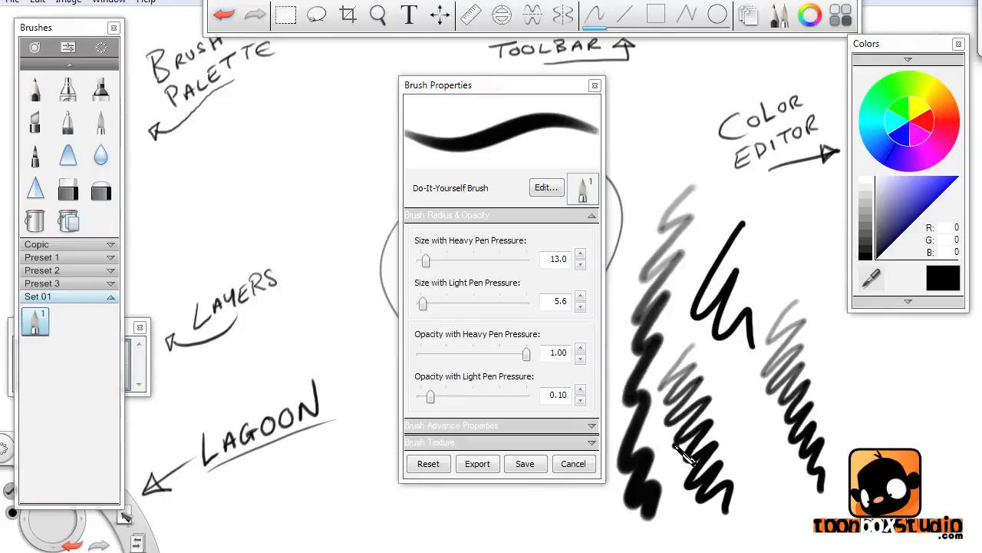
- Set the size with light pen pressure to 1.9 and test it with a zigzag and curved strokes below COLOR EDITOR
{"action": "left_click_drag", "start_coordinate": [423, 302], "coordinate": [421, 303]}
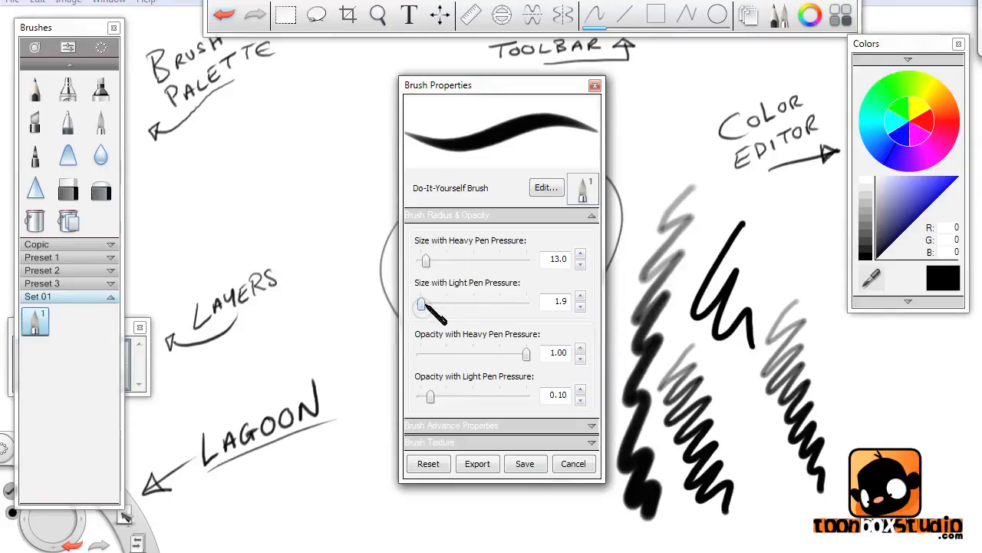
{"action": "mouse_move", "coordinate": [801, 212]}
{"action": "left_mouse_down"}
{"action": "mouse_move", "coordinate": [794, 291]}
{"action": "mouse_move", "coordinate": [823, 340]}
{"action": "left_mouse_up"}
{"action": "left_click_drag", "start_coordinate": [933, 347], "coordinate": [848, 452]}
{"action": "left_click_drag", "start_coordinate": [947, 375], "coordinate": [867, 443]}
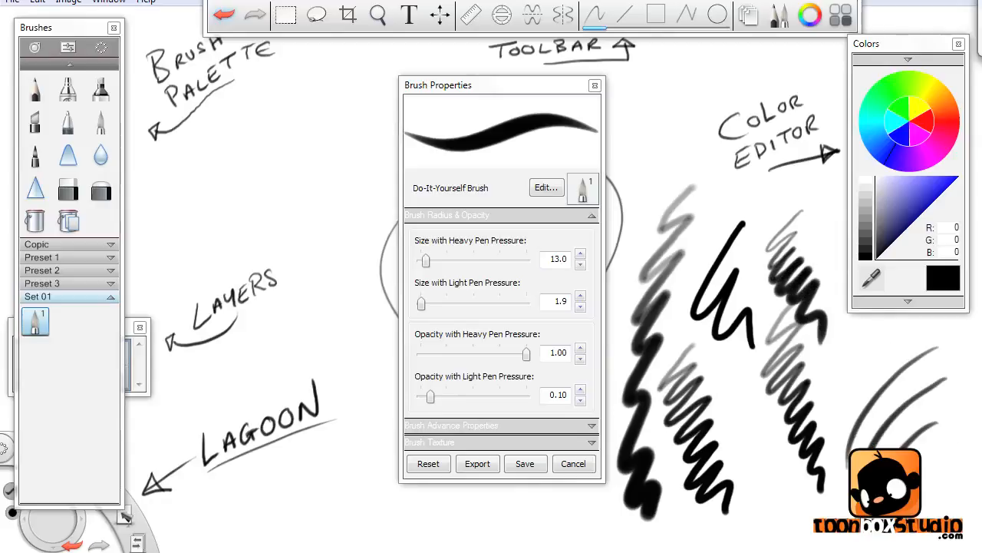
- Set the size with heavy pen pressure to 7.5 and test it with curved strokes and a zigzag left of the CANVAS drawing
{"action": "left_click_drag", "start_coordinate": [426, 261], "coordinate": [424, 261]}
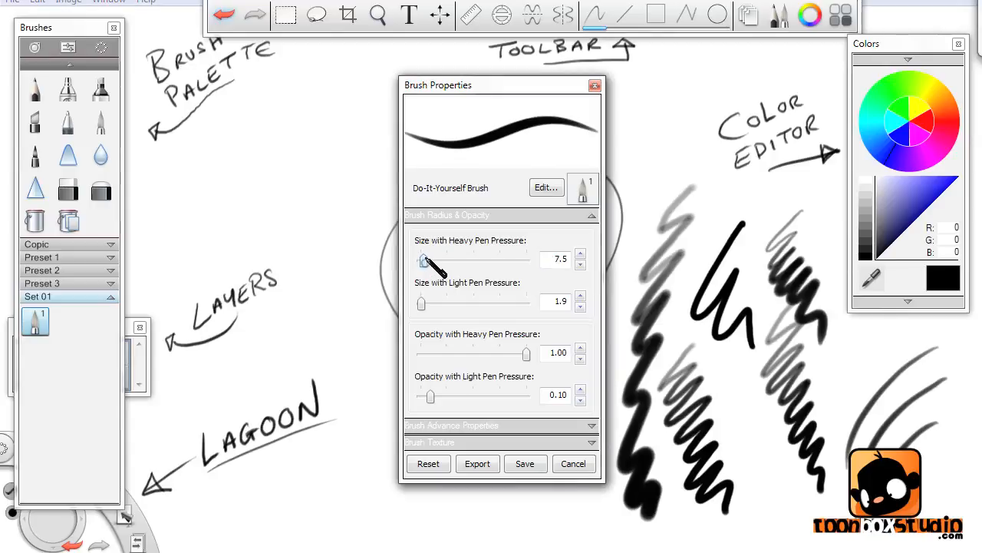
{"action": "left_click_drag", "start_coordinate": [335, 92], "coordinate": [278, 244]}
{"action": "left_click_drag", "start_coordinate": [332, 137], "coordinate": [299, 312]}
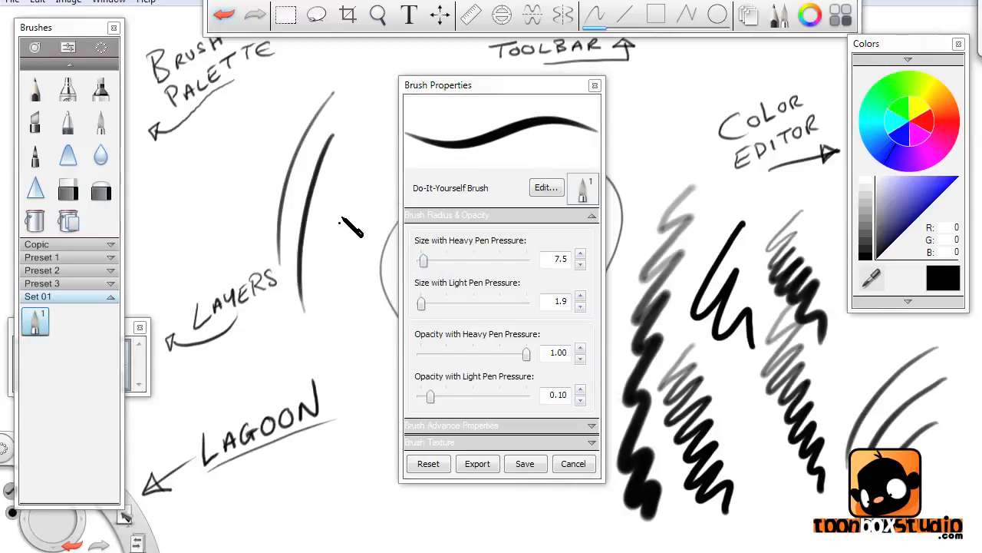
{"action": "left_click_drag", "start_coordinate": [345, 189], "coordinate": [322, 373]}
{"action": "mouse_move", "coordinate": [356, 301]}
{"action": "left_mouse_down"}
{"action": "mouse_move", "coordinate": [347, 421]}
{"action": "mouse_move", "coordinate": [380, 528]}
{"action": "left_mouse_up"}
{"action": "mouse_move", "coordinate": [369, 145]}
{"action": "left_mouse_down"}
{"action": "mouse_move", "coordinate": [343, 227]}
{"action": "mouse_move", "coordinate": [360, 268]}
{"action": "left_mouse_up"}
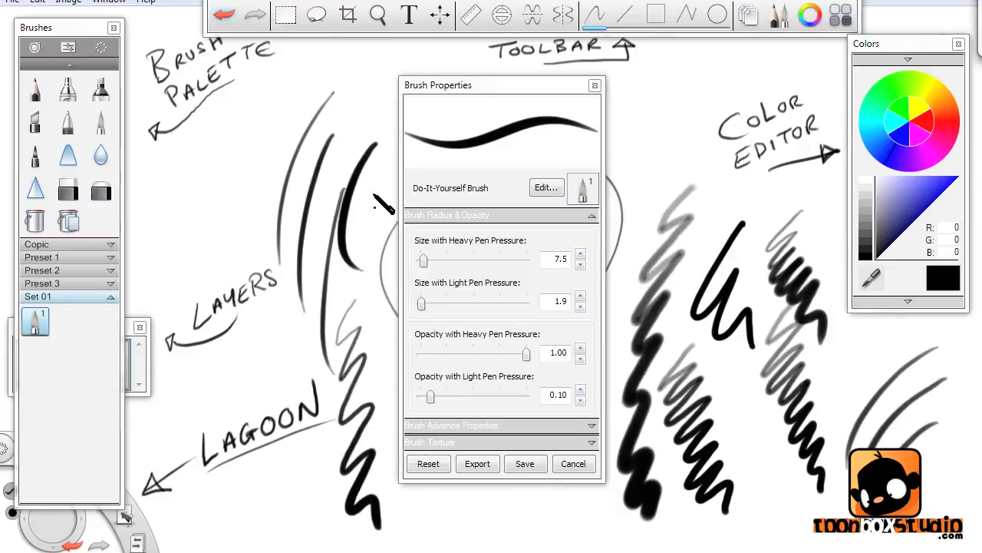
{"action": "left_click_drag", "start_coordinate": [363, 183], "coordinate": [370, 270]}
{"action": "mouse_move", "coordinate": [371, 187]}
{"action": "left_mouse_down"}
{"action": "mouse_move", "coordinate": [363, 252]}
{"action": "mouse_move", "coordinate": [385, 261]}
{"action": "left_mouse_up"}
{"action": "left_click_drag", "start_coordinate": [375, 203], "coordinate": [371, 224]}
{"action": "left_click_drag", "start_coordinate": [383, 202], "coordinate": [386, 230]}
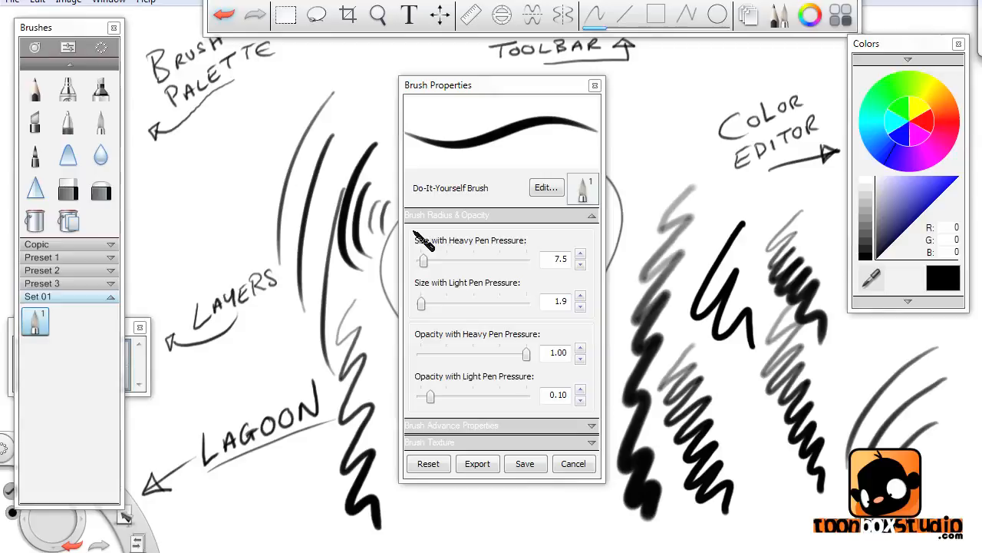
- Undo all the test strokes painted on both sides of the CANVAS drawing
{"action": "key", "text": "ctrl+z"}
{"action": "key", "text": "ctrl+z"}
{"action": "key", "text": "ctrl+z"}
{"action": "key", "text": "ctrl+z"}
{"action": "key", "text": "ctrl+z"}
{"action": "key", "text": "ctrl+z"}
{"action": "key", "text": "ctrl+z"}
{"action": "key", "text": "ctrl+z"}
{"action": "key", "text": "ctrl+z"}
{"action": "key", "text": "ctrl+z"}
{"action": "key", "text": "ctrl+z"}
{"action": "key", "text": "ctrl+z"}
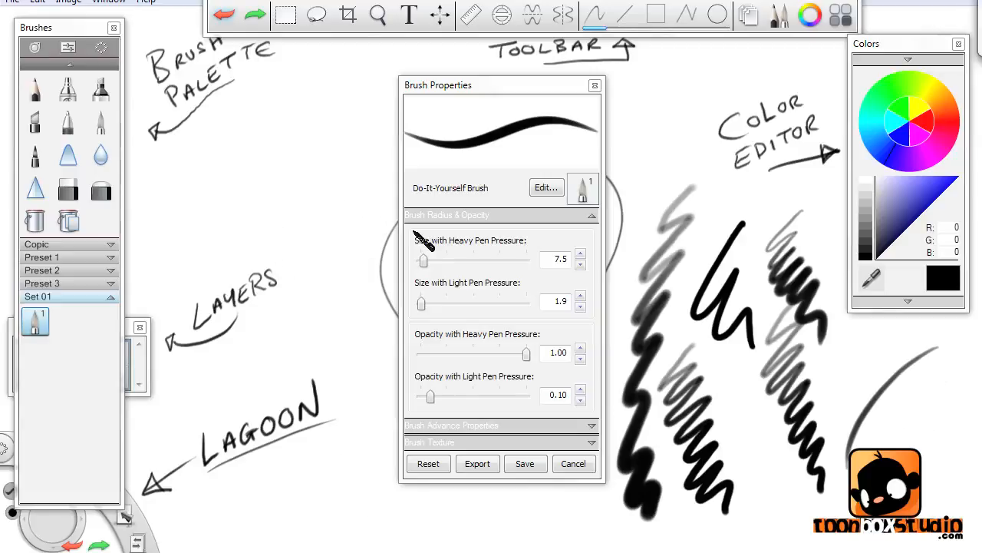
{"action": "key", "text": "ctrl+z"}
{"action": "key", "text": "ctrl+z"}
{"action": "key", "text": "ctrl+z"}
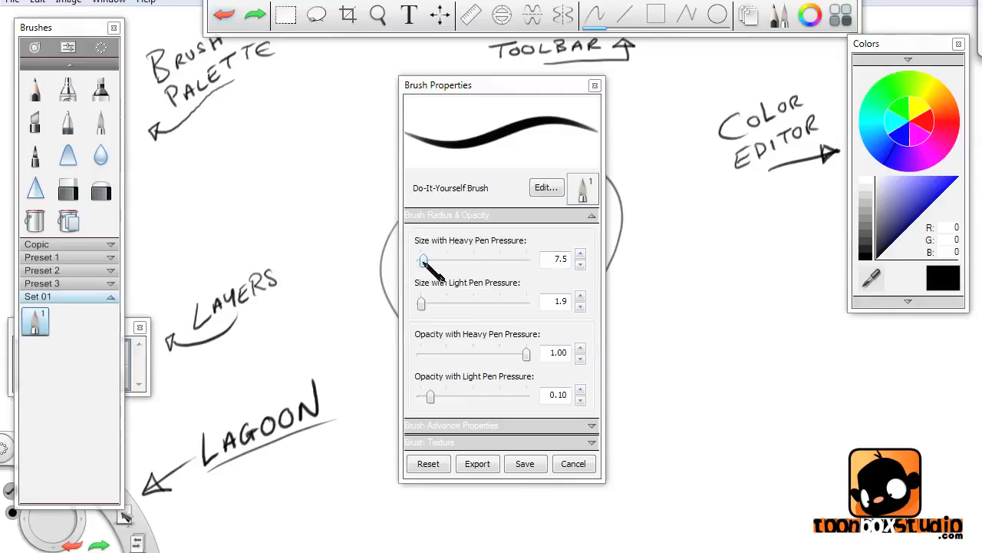
- Set the Do-It-Yourself brush's size with heavy pen pressure to 5.2
{"action": "left_click_drag", "start_coordinate": [423, 259], "coordinate": [430, 264]}
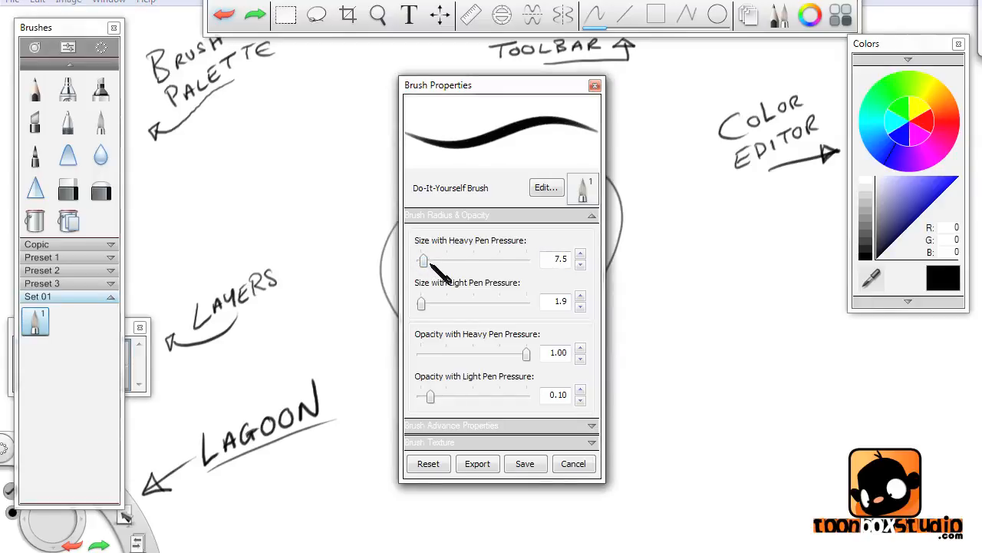
{"action": "left_click", "coordinate": [580, 265]}
{"action": "left_click", "coordinate": [580, 265]}
{"action": "left_click", "coordinate": [581, 265]}
{"action": "left_click", "coordinate": [580, 265]}
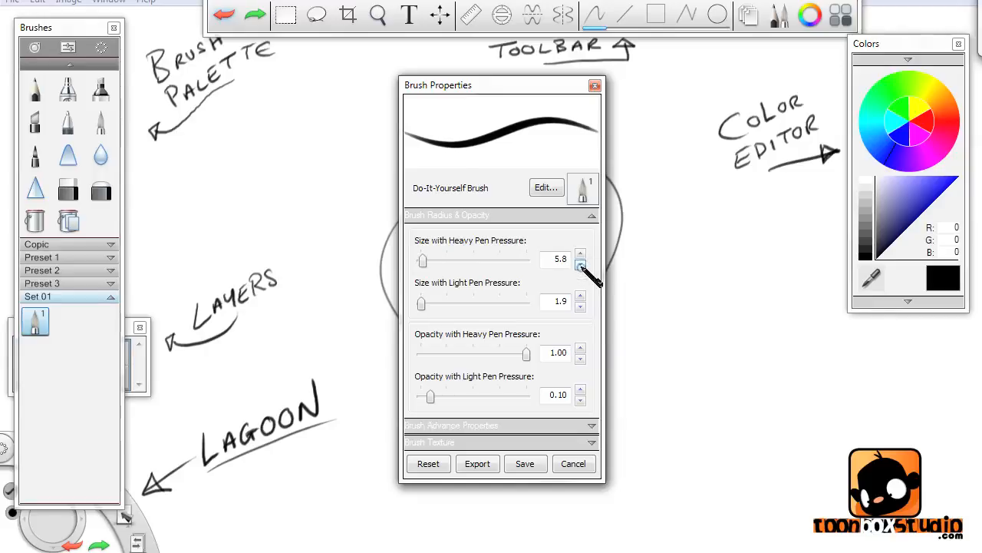
{"action": "left_click", "coordinate": [580, 265]}
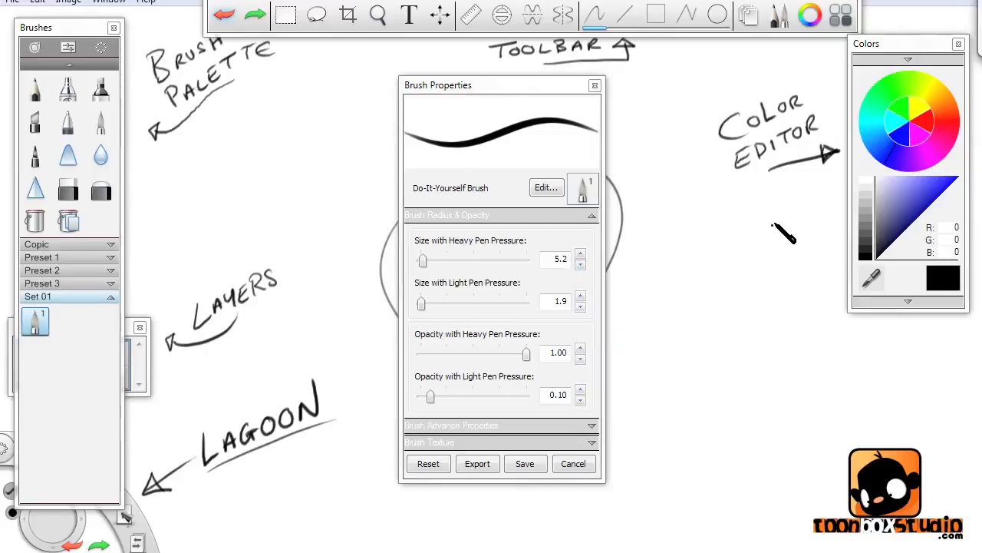
- Paint a row of curved strokes and a zigzag below COLOR EDITOR, varying the pen pressure, and save the brush settings
{"action": "left_click_drag", "start_coordinate": [784, 219], "coordinate": [702, 376]}
{"action": "left_click_drag", "start_coordinate": [794, 247], "coordinate": [725, 386]}
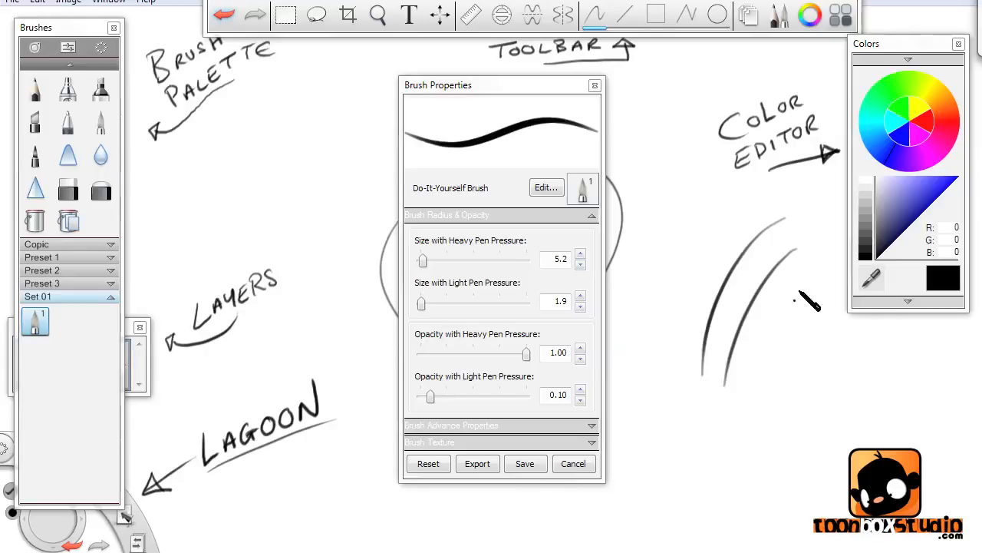
{"action": "left_click_drag", "start_coordinate": [811, 281], "coordinate": [740, 441]}
{"action": "left_click_drag", "start_coordinate": [818, 315], "coordinate": [755, 486]}
{"action": "left_click_drag", "start_coordinate": [833, 342], "coordinate": [773, 511]}
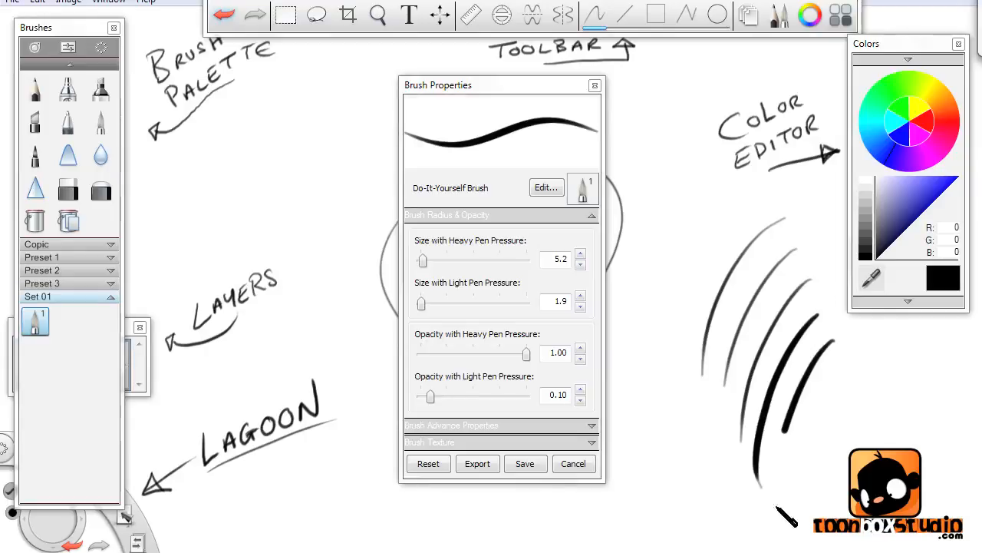
{"action": "left_click_drag", "start_coordinate": [850, 357], "coordinate": [821, 424]}
{"action": "left_click_drag", "start_coordinate": [813, 460], "coordinate": [840, 498]}
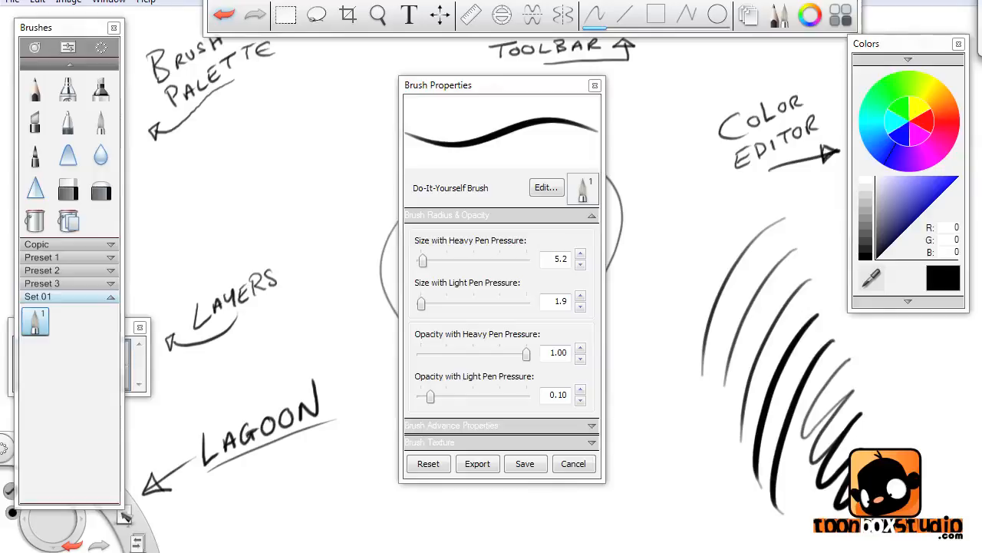
{"action": "left_click", "coordinate": [524, 464]}
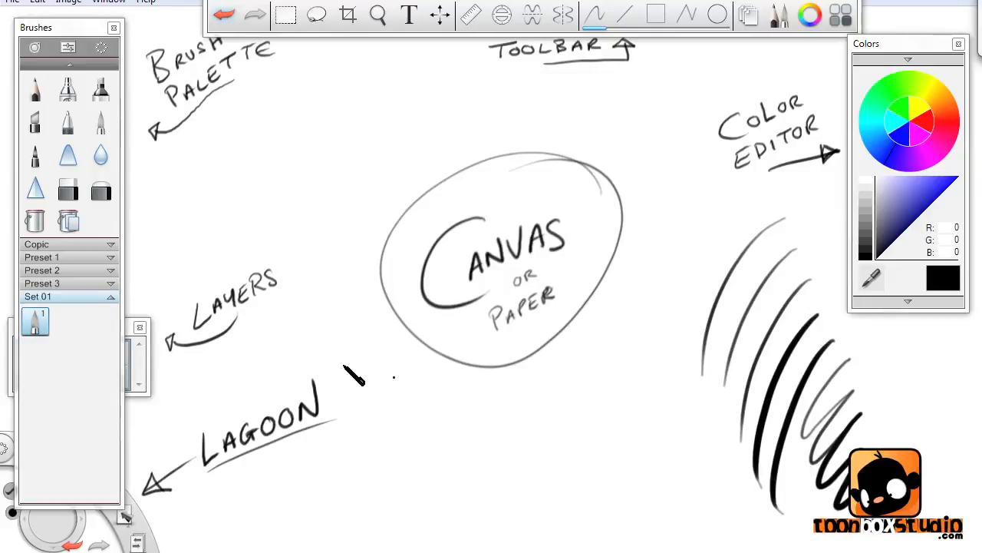
- Review the custom brush's properties, switch to the standard Paintbrush and paint two thick zigzags between the CANVAS drawing and the curved strokes
{"action": "double_click", "coordinate": [39, 326]}
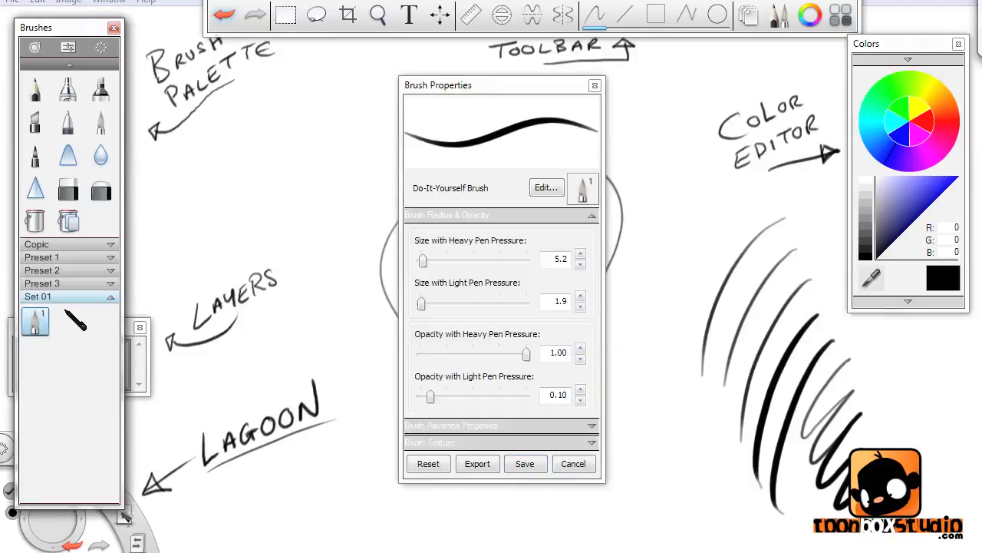
{"action": "left_click", "coordinate": [595, 85]}
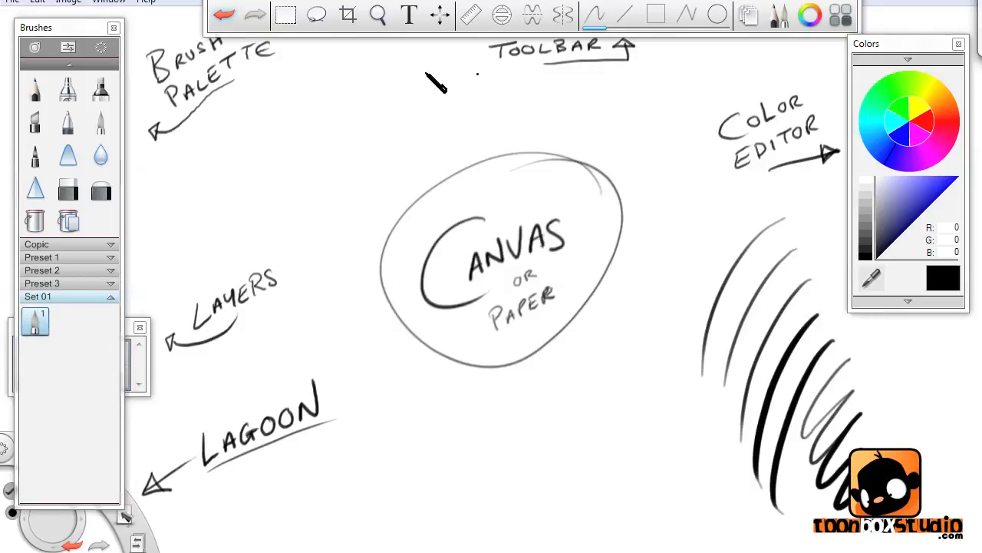
{"action": "double_click", "coordinate": [102, 120]}
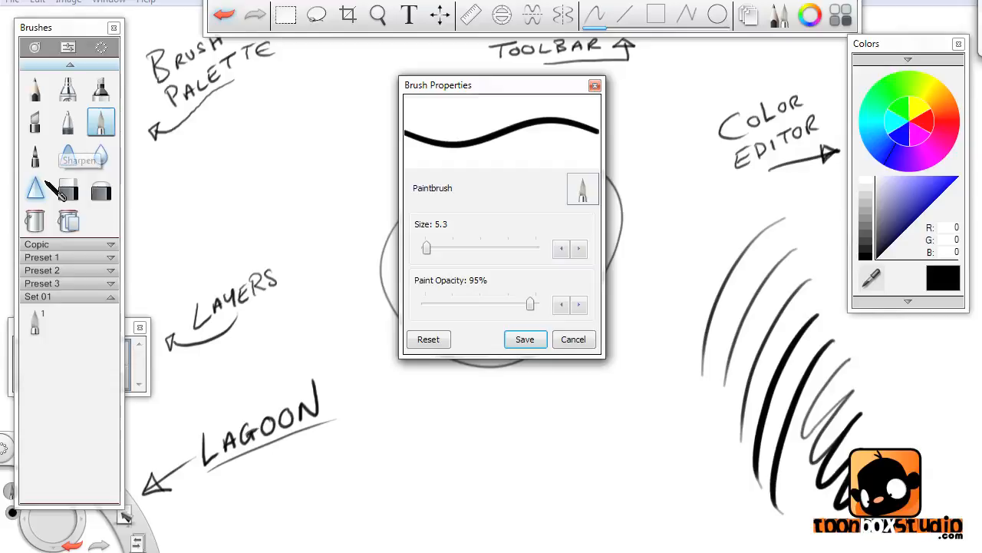
{"action": "mouse_move", "coordinate": [681, 267]}
{"action": "left_mouse_down"}
{"action": "mouse_move", "coordinate": [656, 358]}
{"action": "mouse_move", "coordinate": [683, 448]}
{"action": "left_mouse_up"}
{"action": "mouse_move", "coordinate": [595, 428]}
{"action": "left_mouse_down"}
{"action": "mouse_move", "coordinate": [580, 468]}
{"action": "mouse_move", "coordinate": [697, 503]}
{"action": "left_mouse_up"}
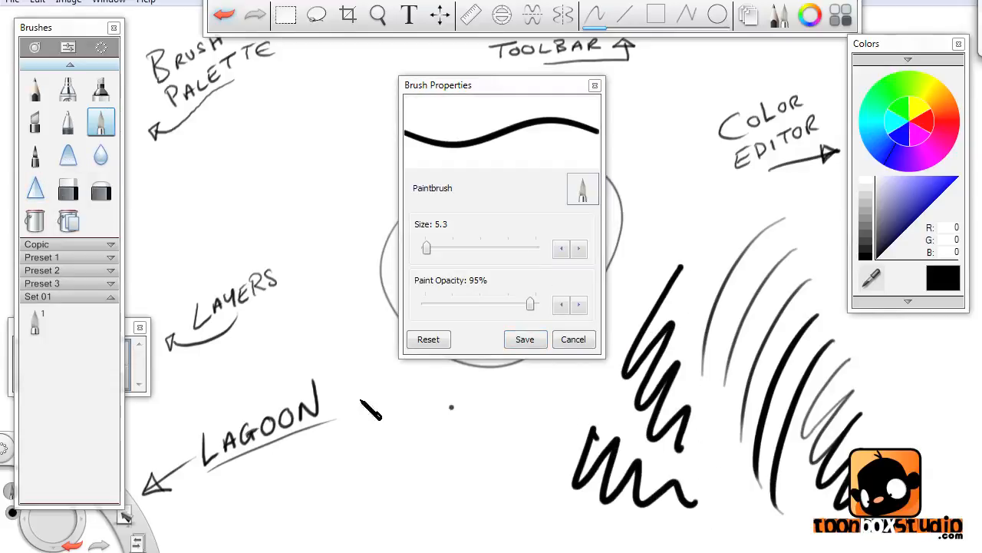
- Switch back to the Do-It-Yourself brush in Set 01, close its properties and paint pressure-varied zigzags and curves below the CANVAS drawing
{"action": "left_click", "coordinate": [36, 322]}
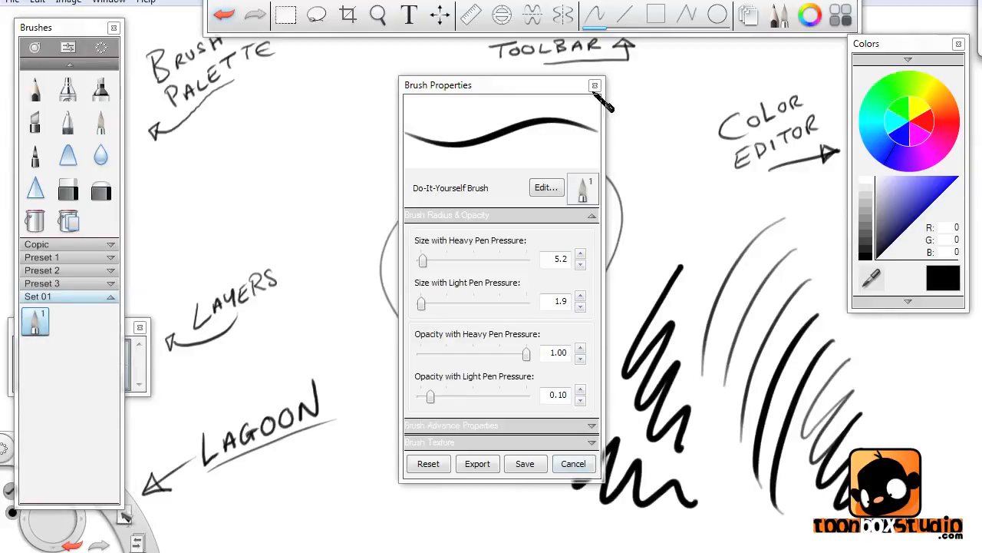
{"action": "left_click", "coordinate": [595, 86]}
{"action": "left_click_drag", "start_coordinate": [495, 410], "coordinate": [521, 387]}
{"action": "mouse_move", "coordinate": [471, 449]}
{"action": "left_mouse_down"}
{"action": "mouse_move", "coordinate": [517, 422]}
{"action": "mouse_move", "coordinate": [493, 487]}
{"action": "mouse_move", "coordinate": [530, 463]}
{"action": "mouse_move", "coordinate": [571, 524]}
{"action": "left_mouse_up"}
{"action": "left_click_drag", "start_coordinate": [465, 389], "coordinate": [412, 502]}
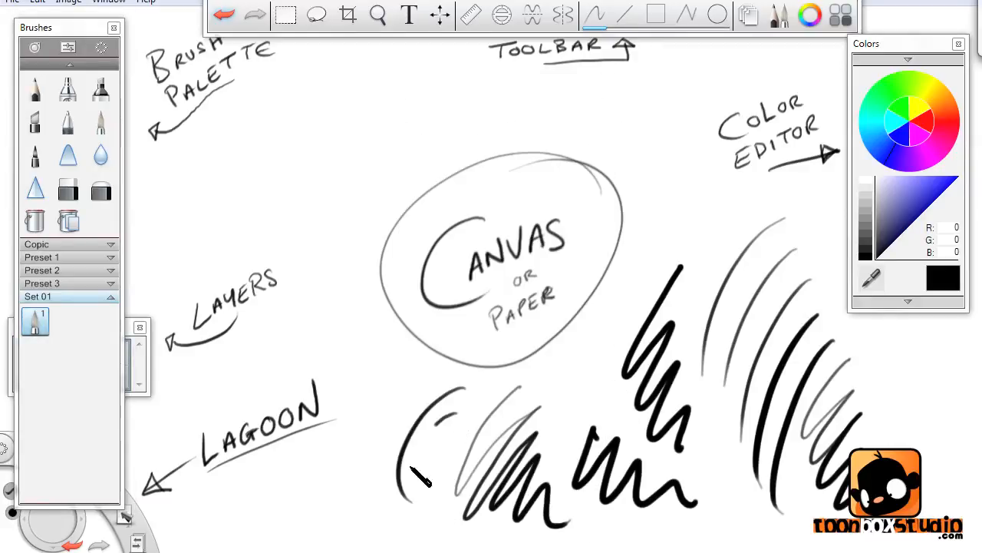
{"action": "left_click_drag", "start_coordinate": [415, 468], "coordinate": [453, 513]}
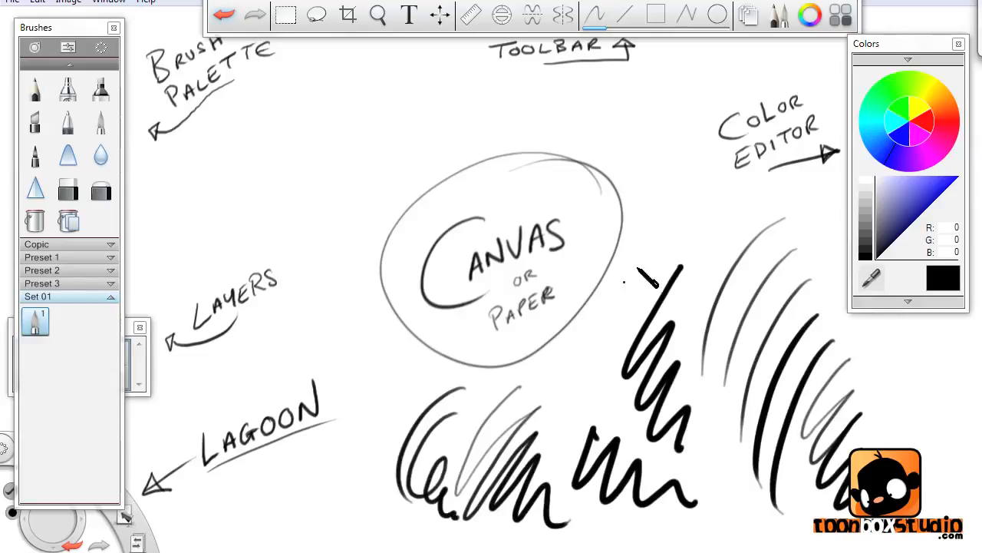
- Paint light and heavy pressure-varied curves and zigzags between the CANVAS drawing and COLOR EDITOR with the Do-It-Yourself brush
{"action": "mouse_move", "coordinate": [696, 220]}
{"action": "left_mouse_down"}
{"action": "mouse_move", "coordinate": [615, 299]}
{"action": "mouse_move", "coordinate": [569, 373]}
{"action": "mouse_move", "coordinate": [643, 297]}
{"action": "mouse_move", "coordinate": [586, 406]}
{"action": "mouse_move", "coordinate": [606, 430]}
{"action": "left_mouse_up"}
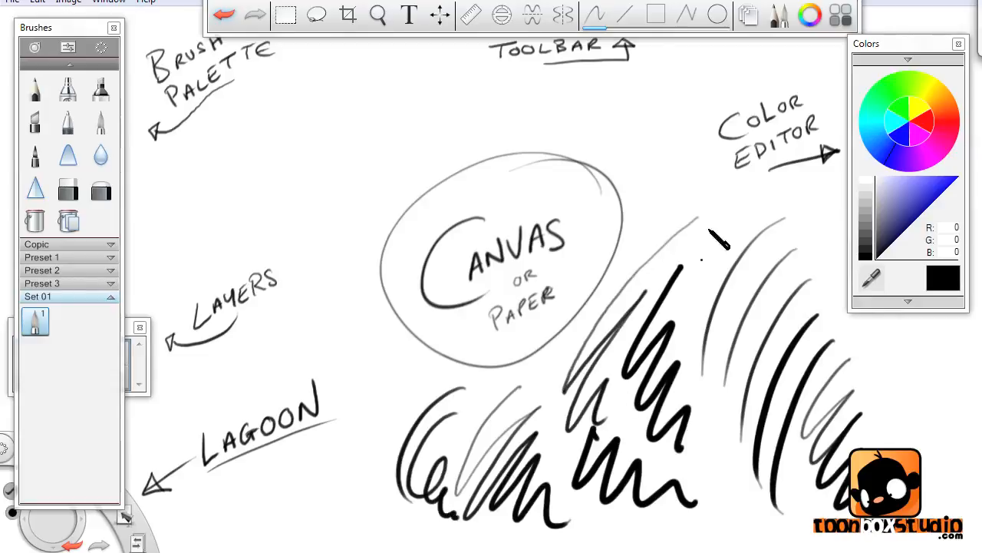
{"action": "mouse_move", "coordinate": [766, 190]}
{"action": "left_mouse_down"}
{"action": "mouse_move", "coordinate": [670, 298]}
{"action": "mouse_move", "coordinate": [768, 200]}
{"action": "mouse_move", "coordinate": [730, 198]}
{"action": "mouse_move", "coordinate": [680, 266]}
{"action": "mouse_move", "coordinate": [711, 234]}
{"action": "mouse_move", "coordinate": [665, 289]}
{"action": "left_mouse_up"}
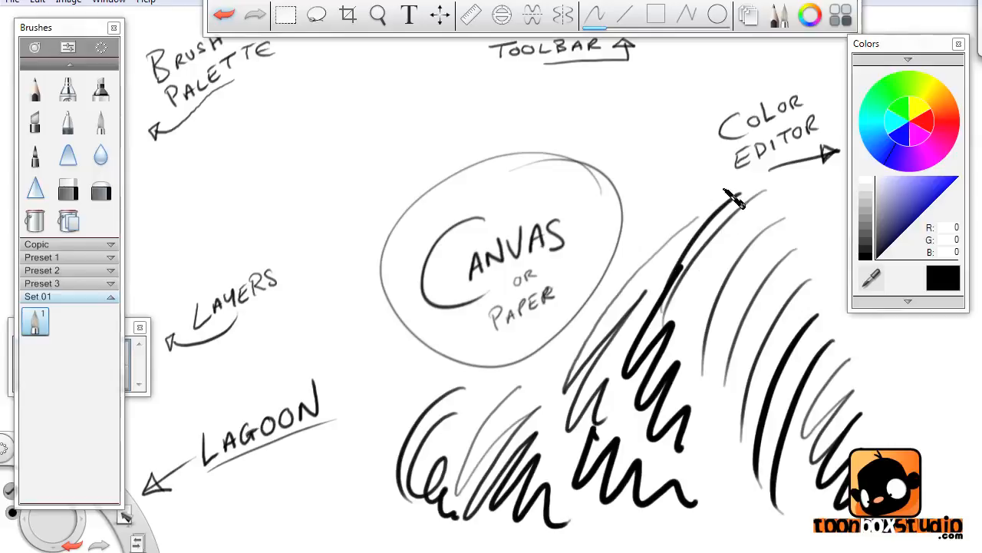
{"action": "mouse_move", "coordinate": [724, 189]}
{"action": "left_mouse_down"}
{"action": "mouse_move", "coordinate": [665, 269]}
{"action": "mouse_move", "coordinate": [597, 313]}
{"action": "left_mouse_up"}
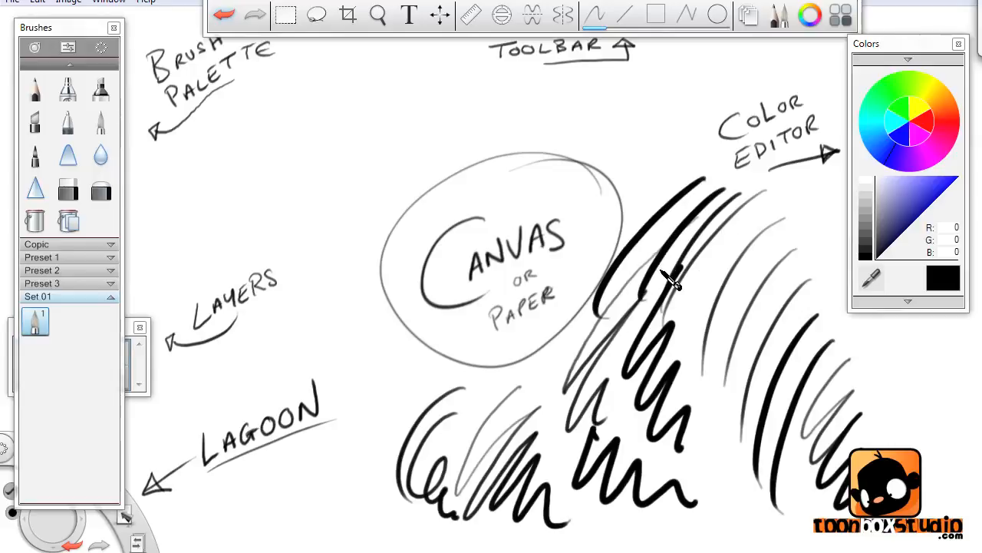
- Undo all the practice strokes around the CANVAS drawing, leaving only the original handwritten labels
{"action": "key", "text": "ctrl+z"}
{"action": "key", "text": "ctrl+z"}
{"action": "key", "text": "ctrl+z"}
{"action": "key", "text": "ctrl+z"}
{"action": "key", "text": "ctrl+z"}
{"action": "key", "text": "ctrl+z"}
{"action": "key", "text": "ctrl+z"}
{"action": "key", "text": "ctrl+z"}
{"action": "key", "text": "ctrl+z"}
{"action": "key", "text": "ctrl+z"}
{"action": "key", "text": "ctrl+z"}
{"action": "key", "text": "ctrl+z"}
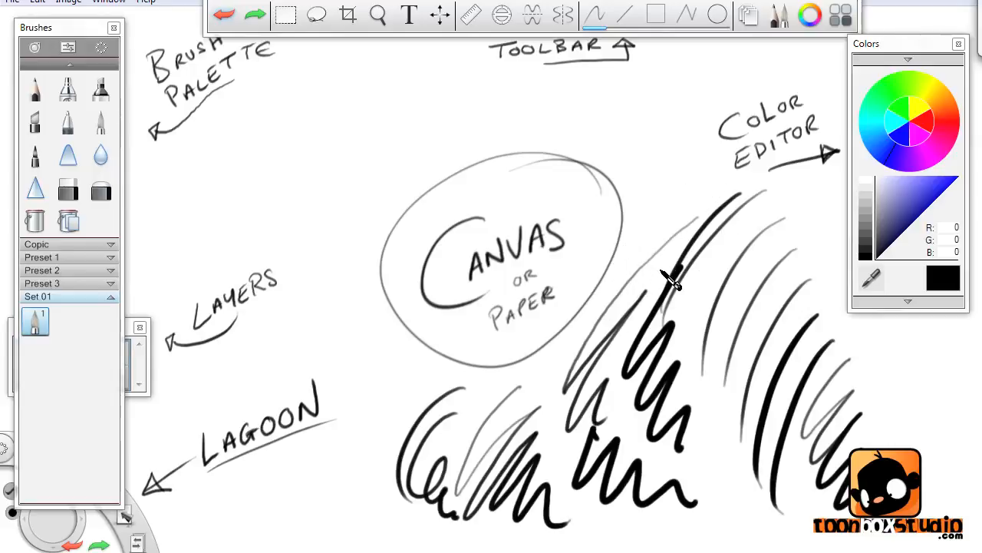
{"action": "key", "text": "ctrl+z"}
{"action": "key", "text": "ctrl+z"}
{"action": "key", "text": "ctrl+z"}
{"action": "key", "text": "ctrl+z"}
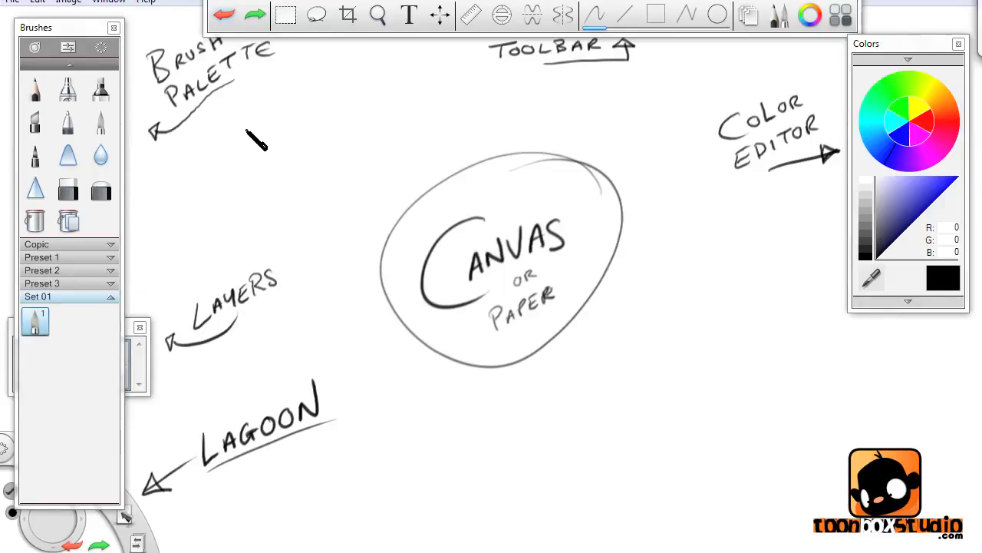
- Create a new Do-It-Yourself brush based on the Airbrush in Set 01
{"action": "left_click", "coordinate": [76, 87]}
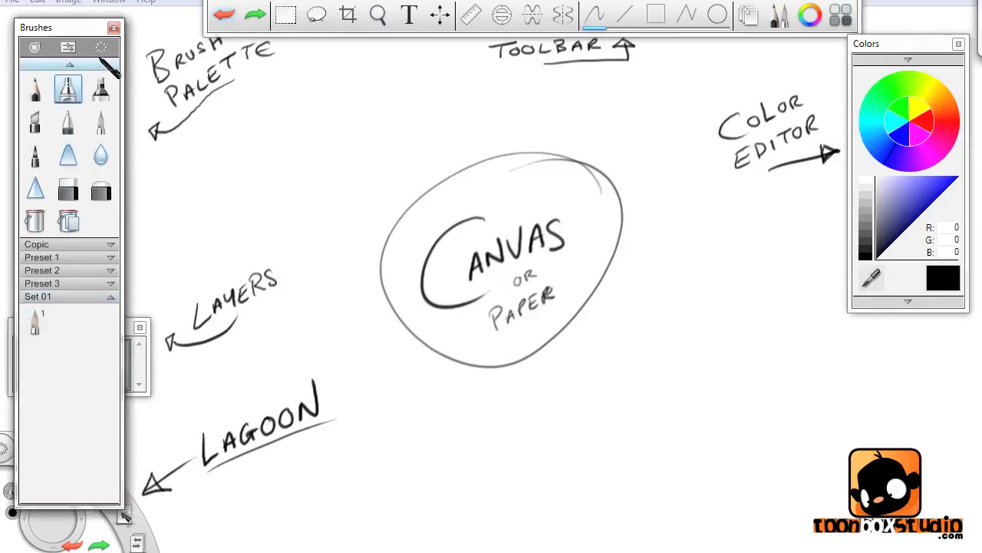
{"action": "left_click", "coordinate": [35, 89]}
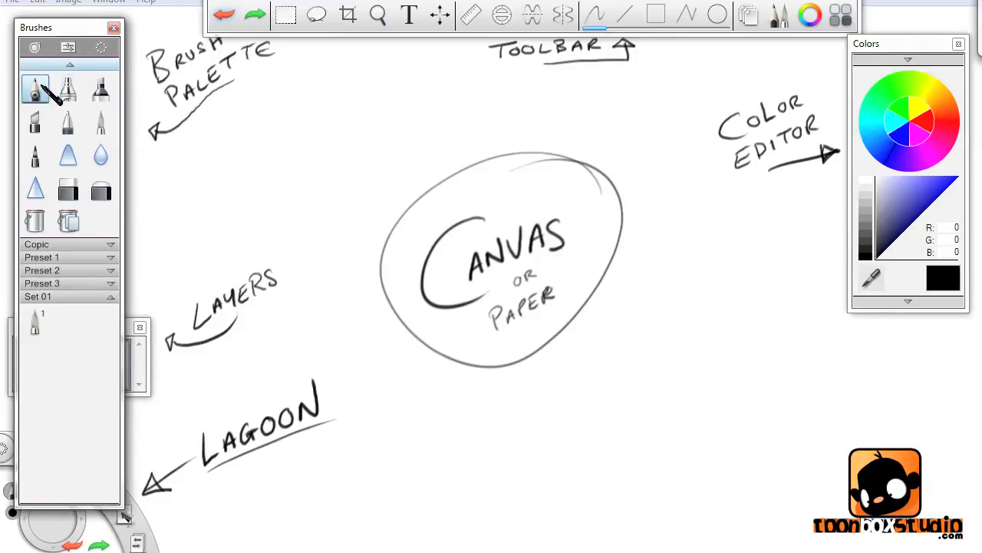
{"action": "left_click", "coordinate": [101, 47]}
{"action": "left_click", "coordinate": [80, 14]}
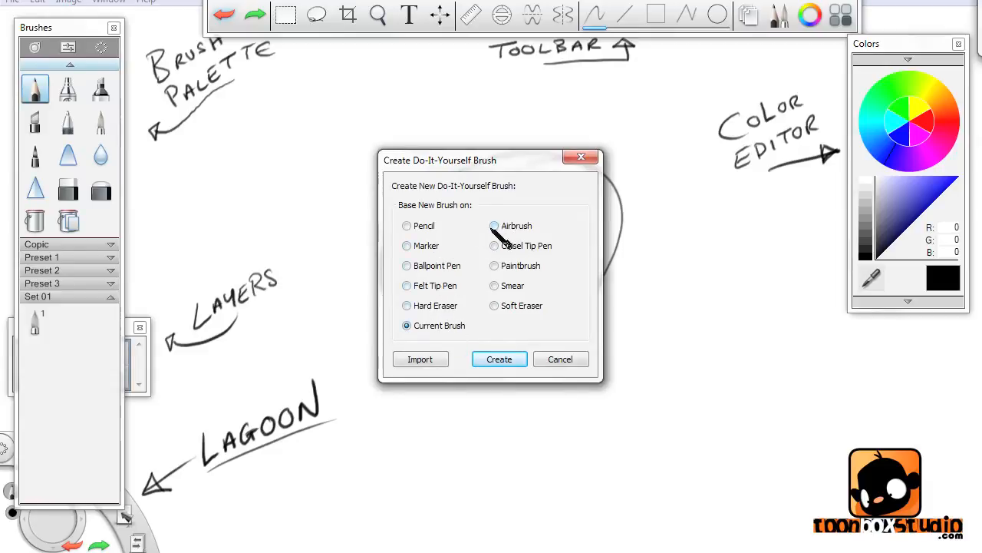
{"action": "left_click", "coordinate": [500, 361]}
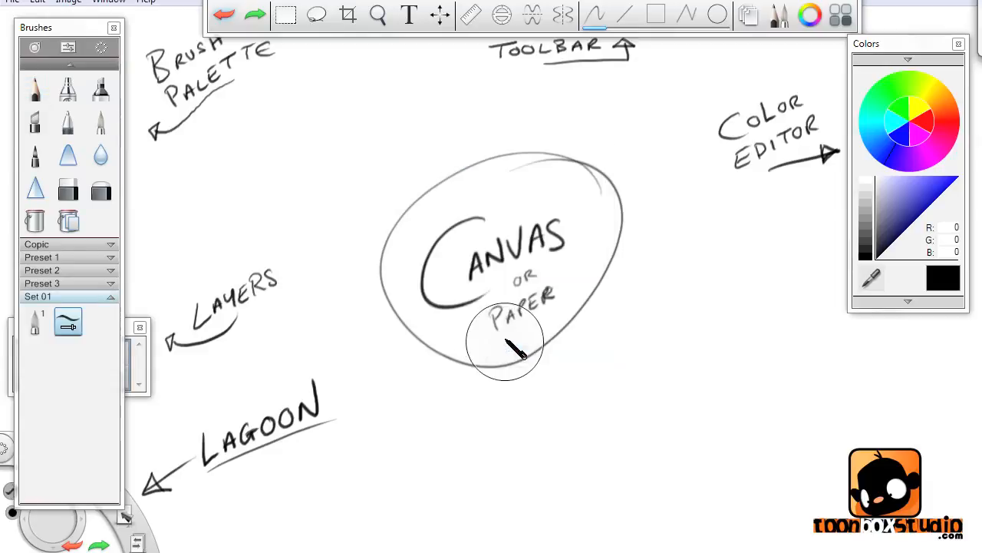
- Open the new brush's properties and assign it the Airbrush1 icon
{"action": "double_click", "coordinate": [69, 324]}
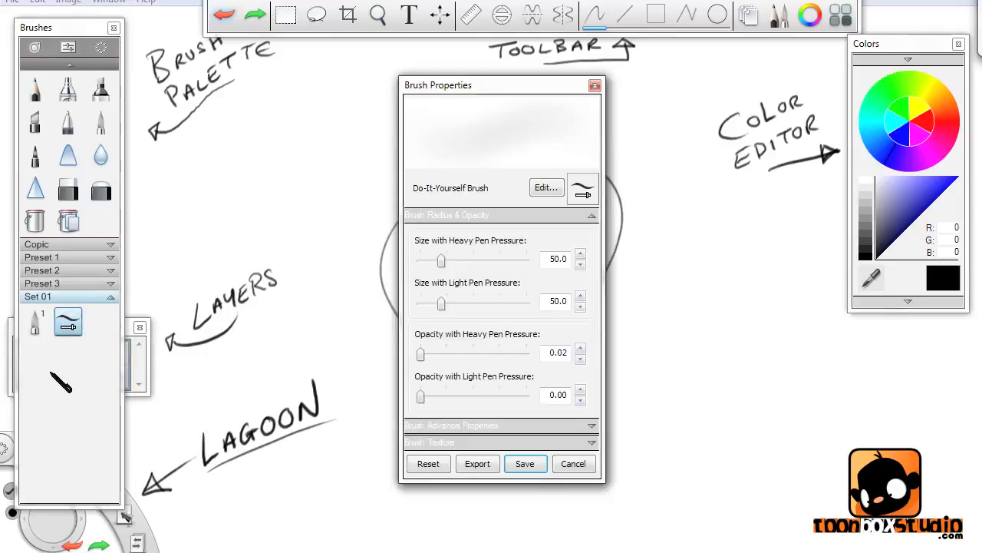
{"action": "left_click", "coordinate": [552, 187]}
{"action": "left_click_drag", "start_coordinate": [602, 253], "coordinate": [602, 257]}
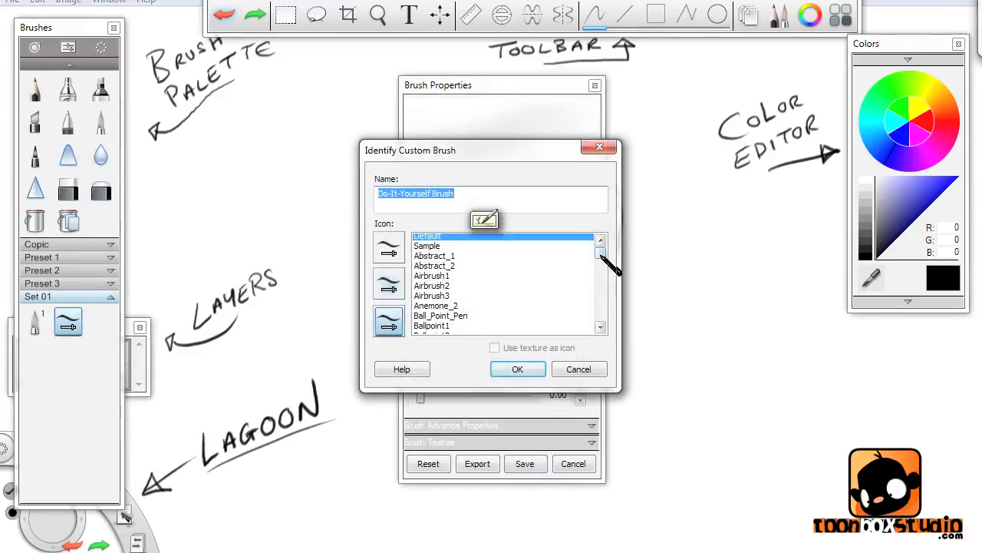
{"action": "scroll", "coordinate": [591, 259], "scroll_direction": "down", "scroll_amount": 1}
{"action": "left_click", "coordinate": [449, 240]}
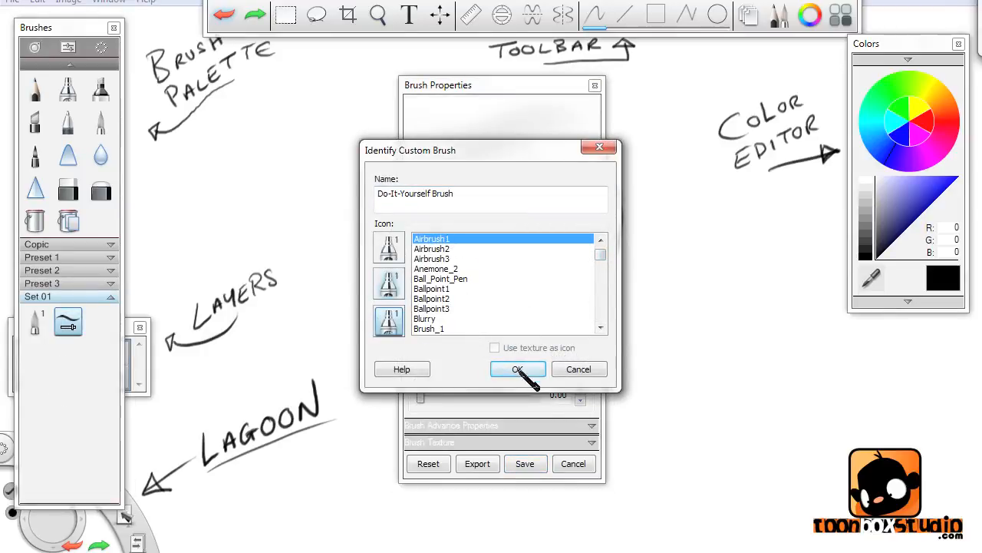
{"action": "left_click", "coordinate": [517, 370]}
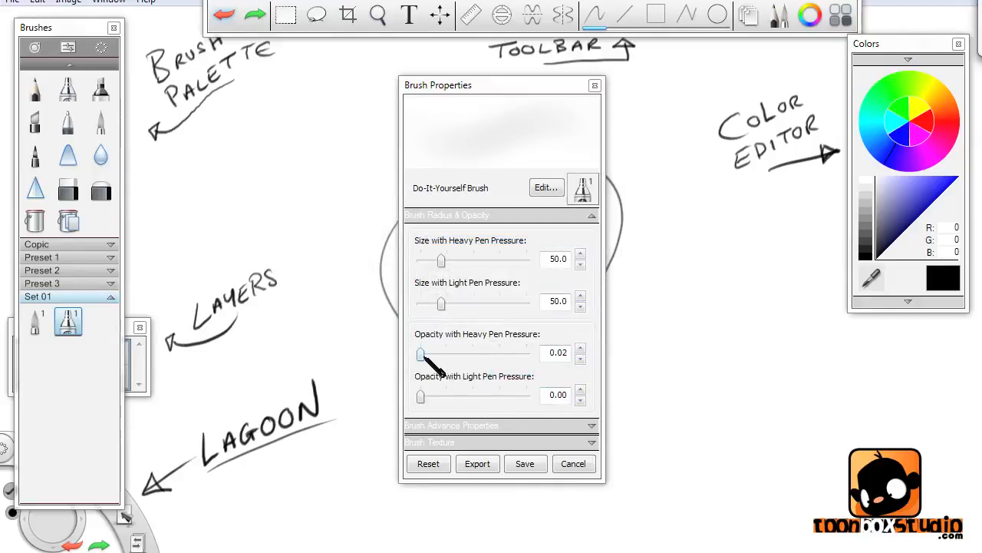
- Set heavy-pressure opacity to 1.00, light-pressure size to 13.0 and heavy-pressure size to 20.4, testing the brush with a zigzag below COLOR EDITOR
{"action": "left_click_drag", "start_coordinate": [424, 356], "coordinate": [548, 359]}
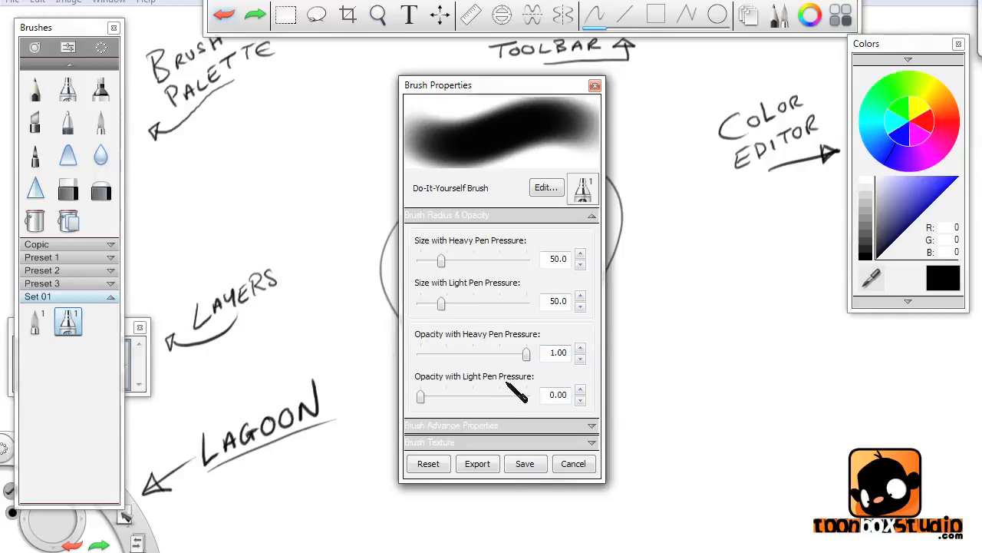
{"action": "left_click_drag", "start_coordinate": [441, 304], "coordinate": [425, 307]}
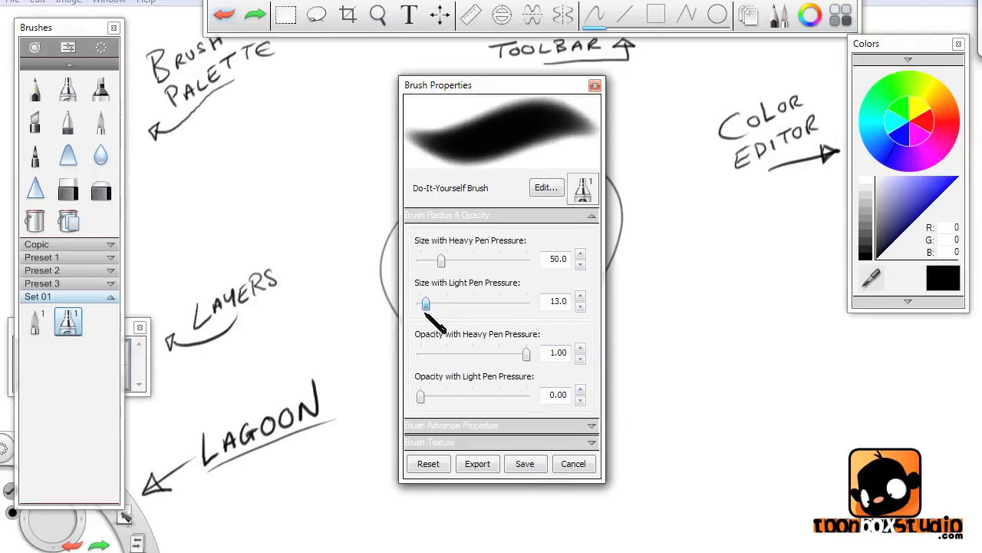
{"action": "left_click_drag", "start_coordinate": [441, 261], "coordinate": [429, 261]}
{"action": "mouse_move", "coordinate": [741, 245]}
{"action": "left_mouse_down"}
{"action": "mouse_move", "coordinate": [704, 283]}
{"action": "mouse_move", "coordinate": [760, 263]}
{"action": "mouse_move", "coordinate": [743, 392]}
{"action": "mouse_move", "coordinate": [798, 428]}
{"action": "left_mouse_up"}
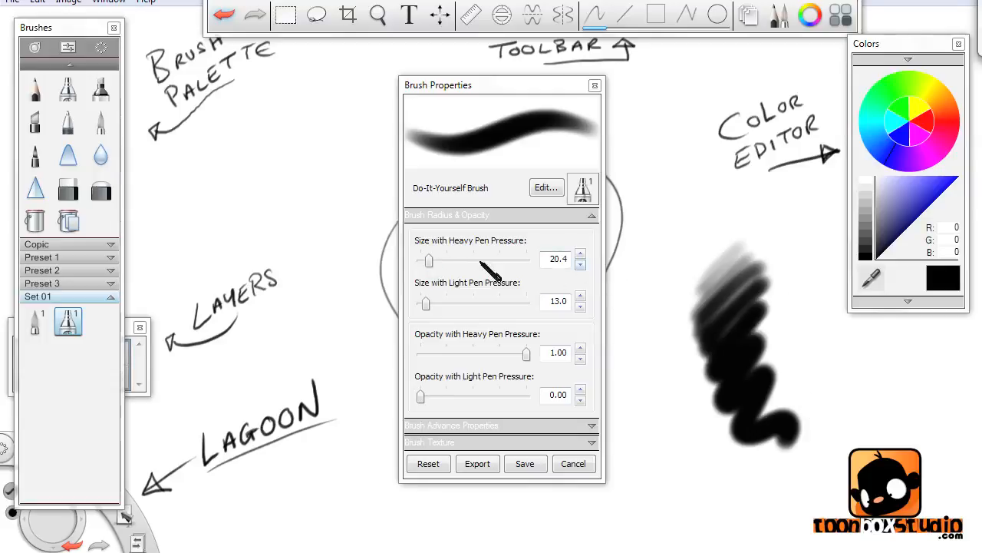
- Reduce the size with heavy pen pressure to 11.2 and further to 9.2, painting a test zigzag at each size
{"action": "left_click_drag", "start_coordinate": [430, 261], "coordinate": [424, 261]}
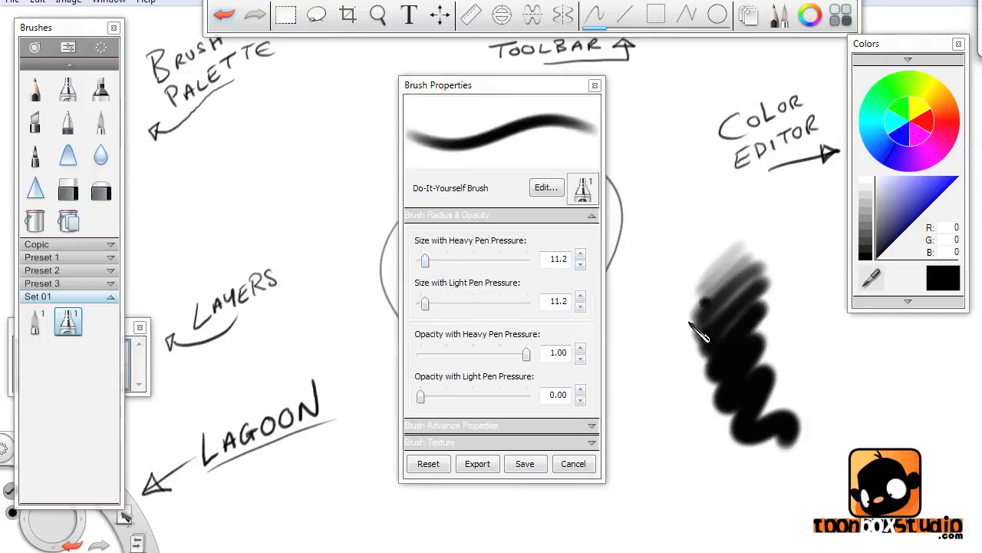
{"action": "mouse_move", "coordinate": [668, 337]}
{"action": "left_mouse_down"}
{"action": "mouse_move", "coordinate": [634, 383]}
{"action": "mouse_move", "coordinate": [673, 360]}
{"action": "mouse_move", "coordinate": [648, 436]}
{"action": "mouse_move", "coordinate": [653, 508]}
{"action": "mouse_move", "coordinate": [721, 495]}
{"action": "left_mouse_up"}
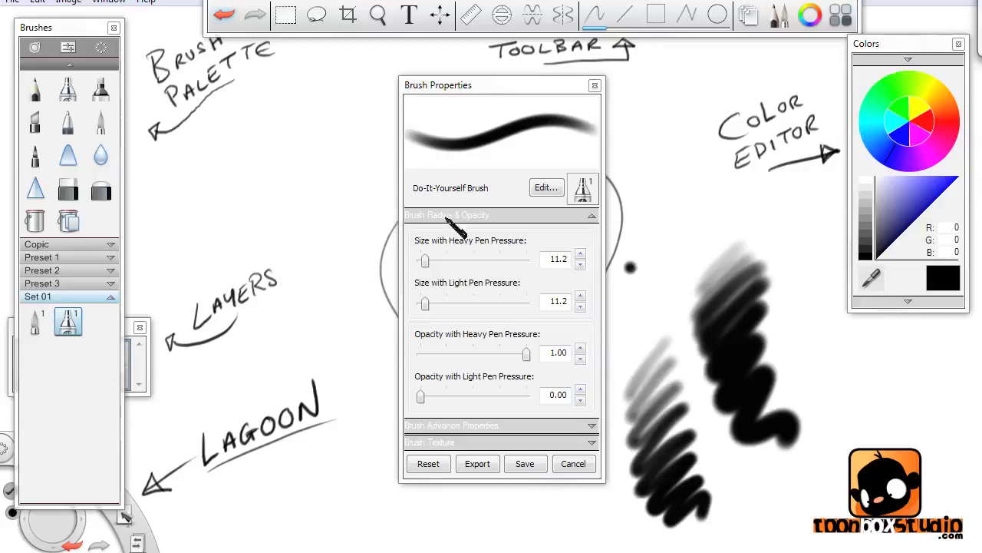
{"action": "left_click", "coordinate": [580, 264]}
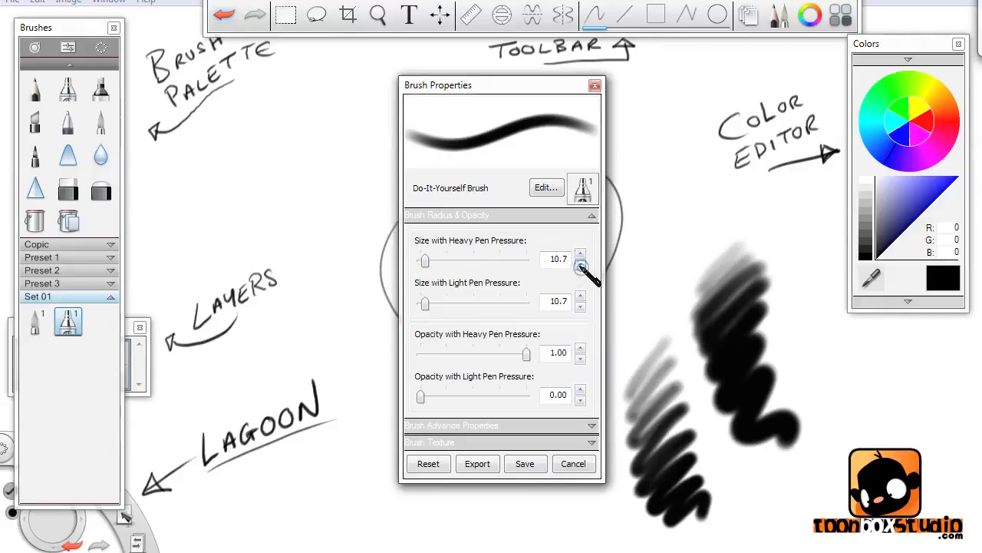
{"action": "left_click", "coordinate": [580, 264]}
{"action": "left_click", "coordinate": [580, 264]}
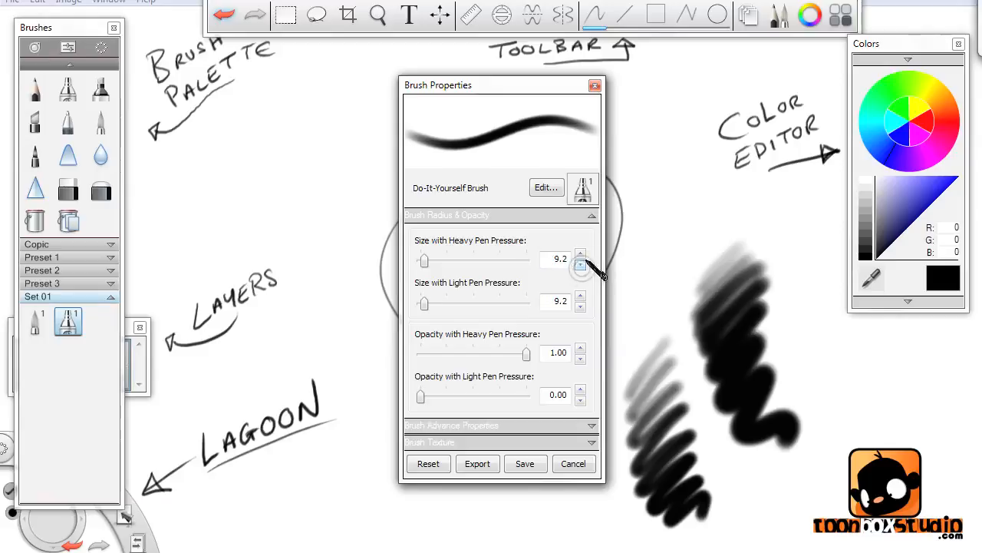
{"action": "mouse_move", "coordinate": [639, 278]}
{"action": "left_mouse_down"}
{"action": "mouse_move", "coordinate": [704, 225]}
{"action": "mouse_move", "coordinate": [664, 283]}
{"action": "mouse_move", "coordinate": [728, 229]}
{"action": "mouse_move", "coordinate": [775, 241]}
{"action": "left_mouse_up"}
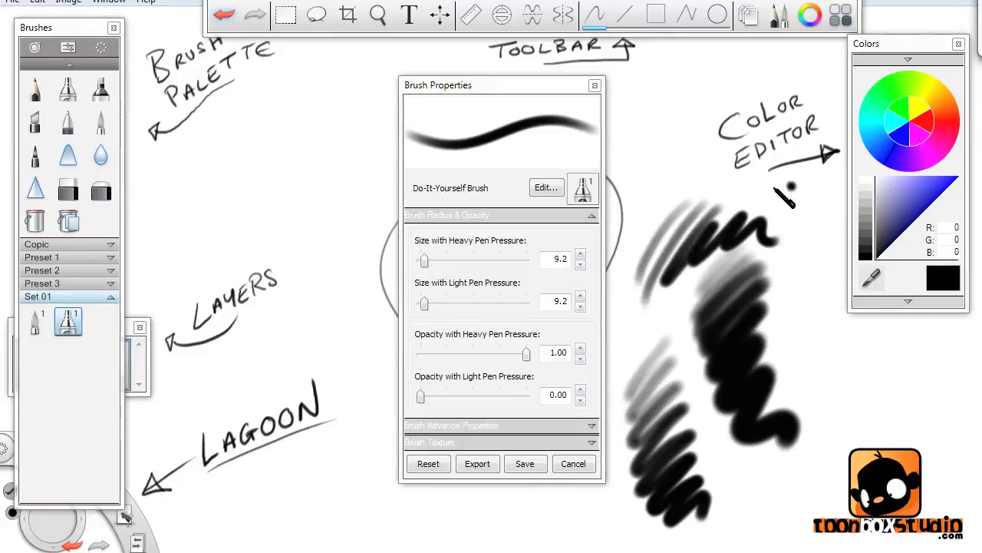
- Set the size with light pen pressure to 5.5 and paint a test stroke beside COLOR EDITOR
{"action": "left_click", "coordinate": [580, 307]}
{"action": "left_click", "coordinate": [580, 307]}
{"action": "left_click", "coordinate": [580, 306]}
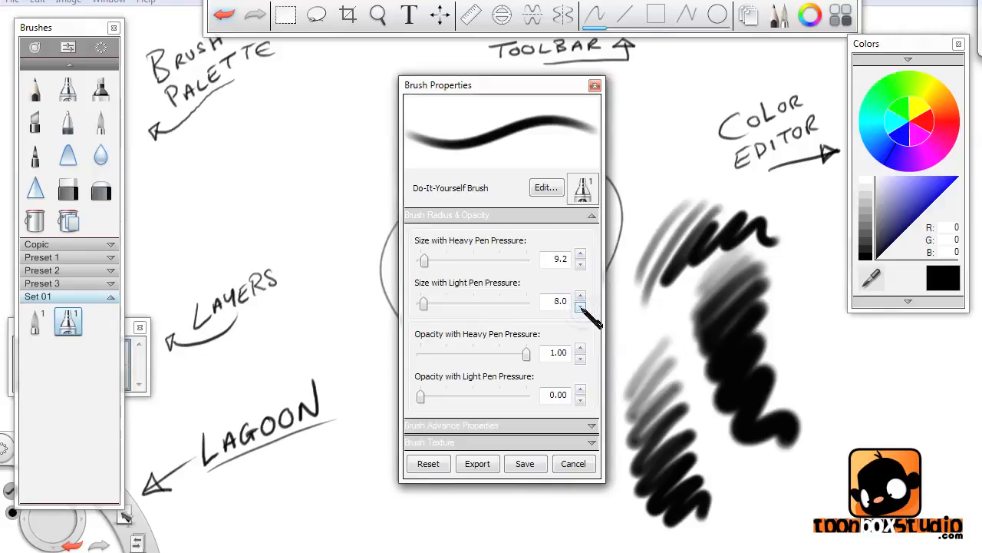
{"action": "left_click", "coordinate": [581, 307]}
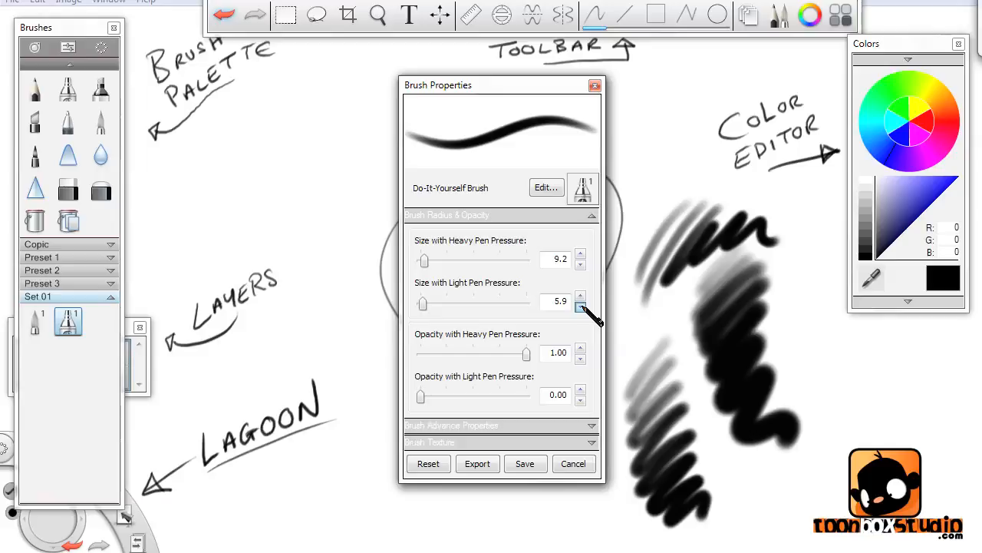
{"action": "left_click", "coordinate": [581, 306]}
{"action": "mouse_move", "coordinate": [684, 108]}
{"action": "left_mouse_down"}
{"action": "mouse_move", "coordinate": [665, 155]}
{"action": "mouse_move", "coordinate": [675, 183]}
{"action": "mouse_move", "coordinate": [722, 201]}
{"action": "left_mouse_up"}
- Undo all the airbrush test strokes below COLOR EDITOR
{"action": "key", "text": "ctrl+z"}
{"action": "key", "text": "ctrl+z"}
{"action": "key", "text": "ctrl+z"}
{"action": "key", "text": "ctrl+z"}
{"action": "key", "text": "ctrl+z"}
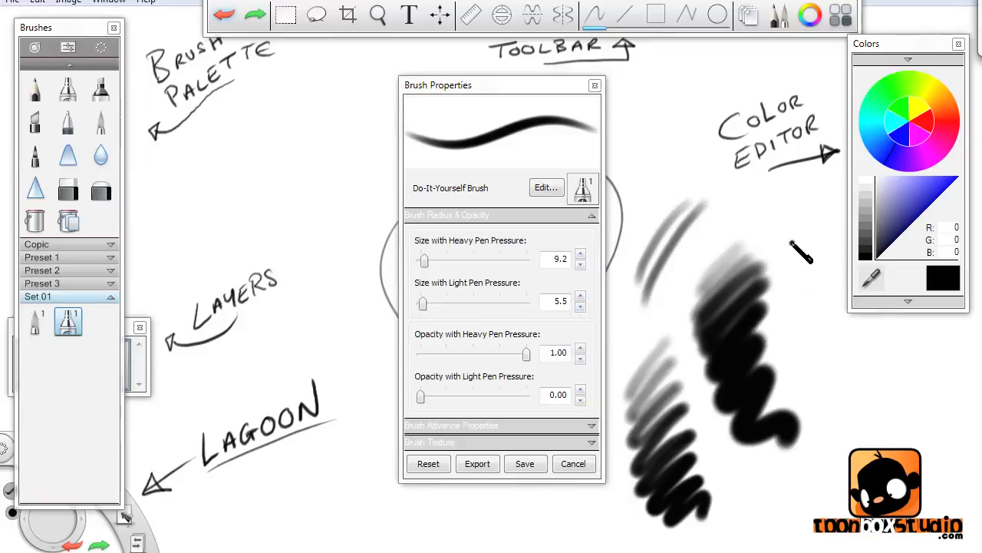
- Paint three light curved strokes and a zigzag of increasing pressure below COLOR EDITOR
{"action": "left_click_drag", "start_coordinate": [772, 232], "coordinate": [685, 376]}
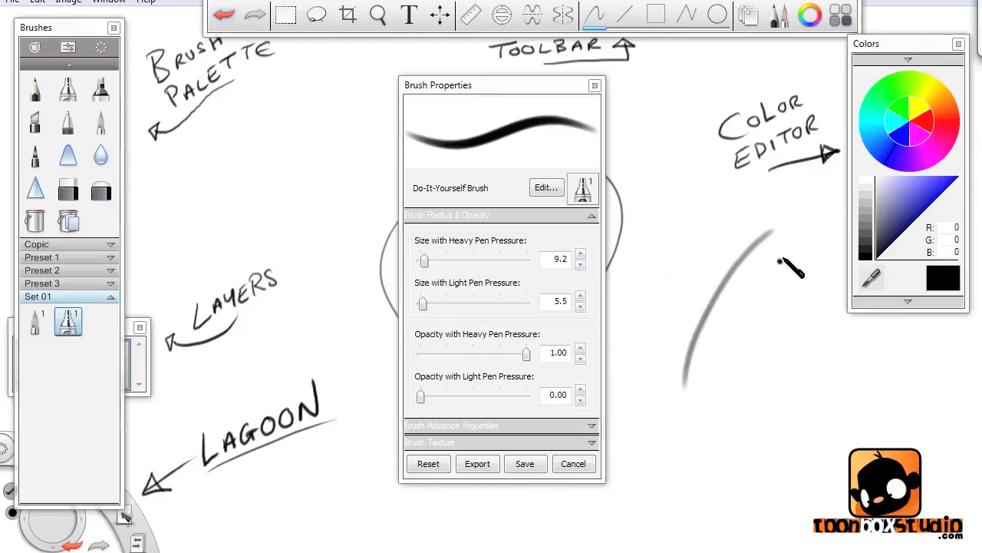
{"action": "left_click_drag", "start_coordinate": [780, 260], "coordinate": [695, 414]}
{"action": "left_click_drag", "start_coordinate": [782, 297], "coordinate": [704, 449]}
{"action": "mouse_move", "coordinate": [783, 336]}
{"action": "left_mouse_down"}
{"action": "mouse_move", "coordinate": [734, 453]}
{"action": "mouse_move", "coordinate": [767, 477]}
{"action": "mouse_move", "coordinate": [844, 491]}
{"action": "left_mouse_up"}
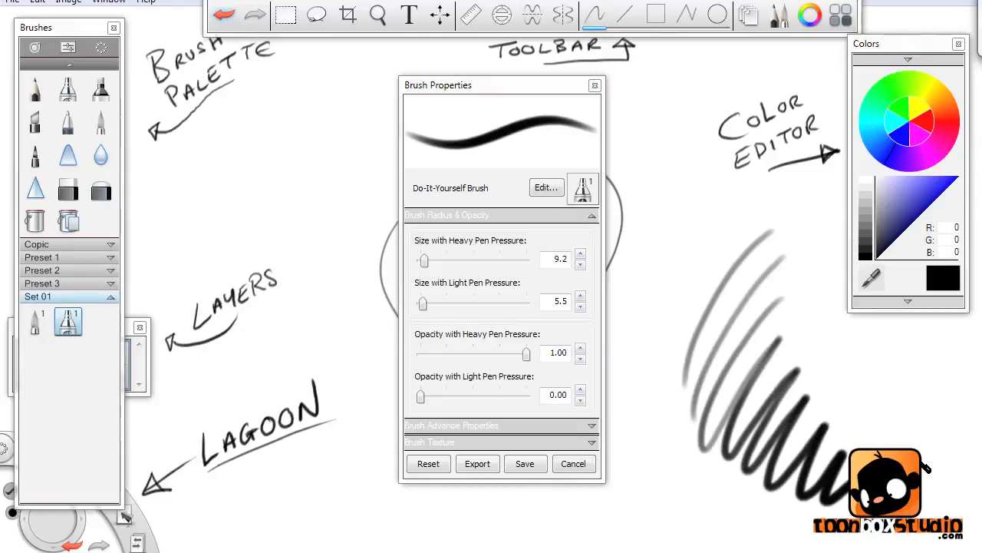
- Set the size with light pen pressure to 3.9 and paint a test zigzag beside the curved strokes
{"action": "left_click", "coordinate": [580, 306]}
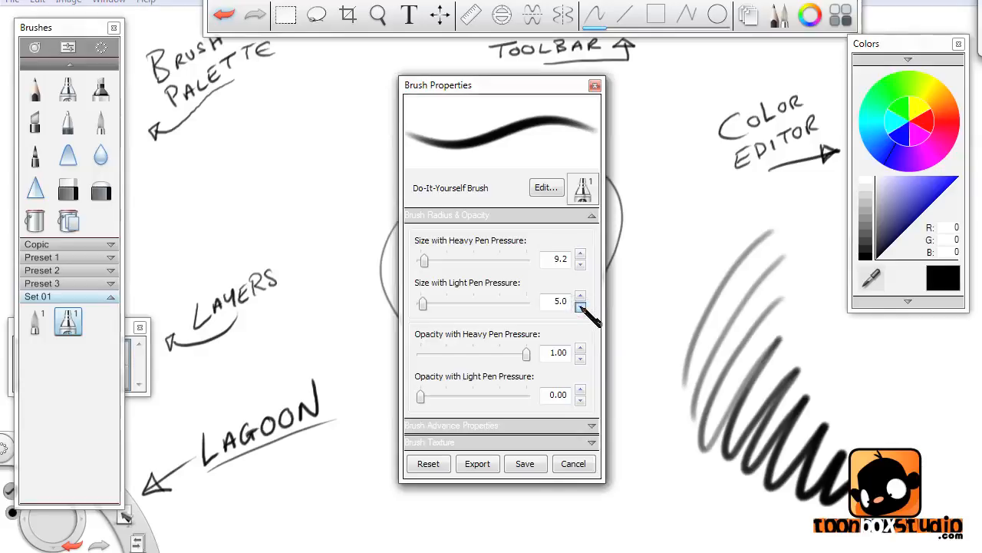
{"action": "left_click", "coordinate": [580, 306]}
{"action": "left_click", "coordinate": [580, 306]}
{"action": "left_click", "coordinate": [580, 306]}
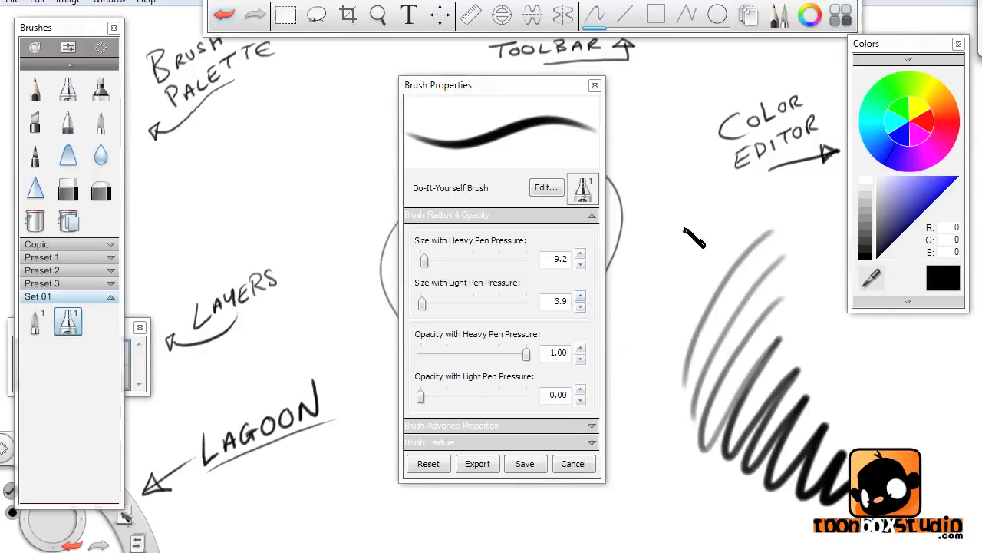
{"action": "mouse_move", "coordinate": [705, 216]}
{"action": "left_mouse_down"}
{"action": "mouse_move", "coordinate": [642, 325]}
{"action": "mouse_move", "coordinate": [683, 287]}
{"action": "mouse_move", "coordinate": [656, 400]}
{"action": "mouse_move", "coordinate": [679, 507]}
{"action": "mouse_move", "coordinate": [731, 490]}
{"action": "left_mouse_up"}
- Undo the curved strokes and zigzags to clear the area below COLOR EDITOR
{"action": "key", "text": "ctrl+z"}
{"action": "key", "text": "ctrl+z"}
{"action": "key", "text": "ctrl+z"}
{"action": "key", "text": "ctrl+z"}
{"action": "key", "text": "ctrl+z"}
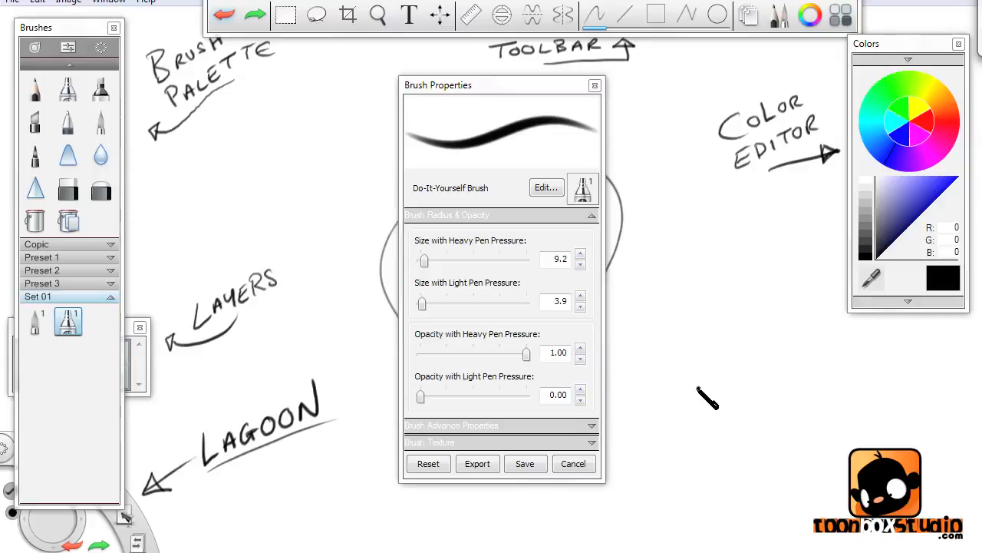
- Enlarge the brush to 27.2 heavy and 11.5 light, and paint soft black strokes from light to heavy pressure below COLOR EDITOR
{"action": "left_click_drag", "start_coordinate": [697, 397], "coordinate": [780, 402]}
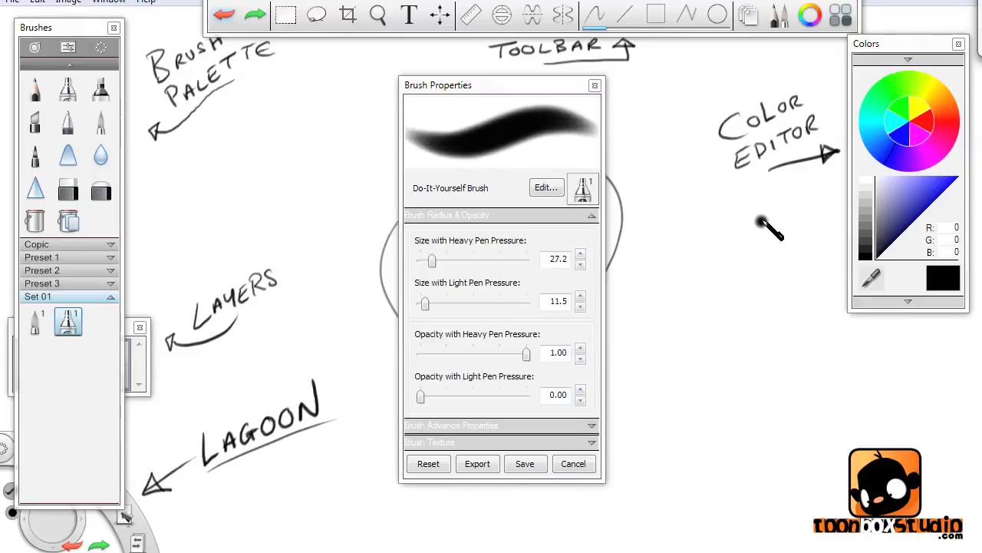
{"action": "mouse_move", "coordinate": [760, 224]}
{"action": "left_mouse_down"}
{"action": "mouse_move", "coordinate": [668, 357]}
{"action": "mouse_move", "coordinate": [683, 362]}
{"action": "left_mouse_up"}
{"action": "mouse_move", "coordinate": [777, 250]}
{"action": "left_mouse_down"}
{"action": "mouse_move", "coordinate": [720, 340]}
{"action": "mouse_move", "coordinate": [715, 374]}
{"action": "mouse_move", "coordinate": [770, 363]}
{"action": "mouse_move", "coordinate": [816, 370]}
{"action": "mouse_move", "coordinate": [838, 418]}
{"action": "left_mouse_up"}
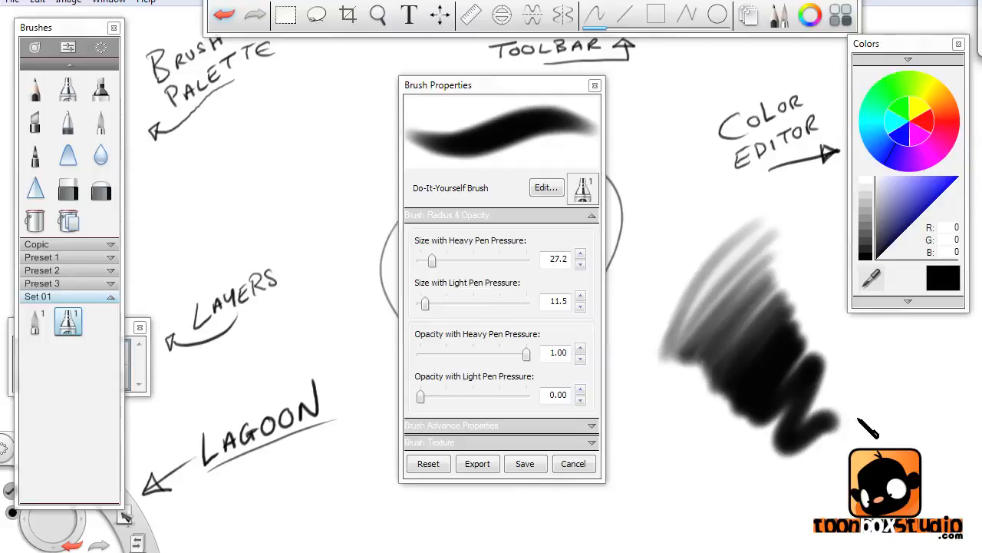
{"action": "mouse_move", "coordinate": [710, 410]}
{"action": "left_mouse_down"}
{"action": "mouse_move", "coordinate": [679, 440]}
{"action": "mouse_move", "coordinate": [660, 484]}
{"action": "mouse_move", "coordinate": [676, 485]}
{"action": "left_mouse_up"}
- Paint over the black and gray strokes in blue (77, 77, 227), lowering the opacity with heavy pen pressure to 0.83 between patches
{"action": "left_click", "coordinate": [925, 181]}
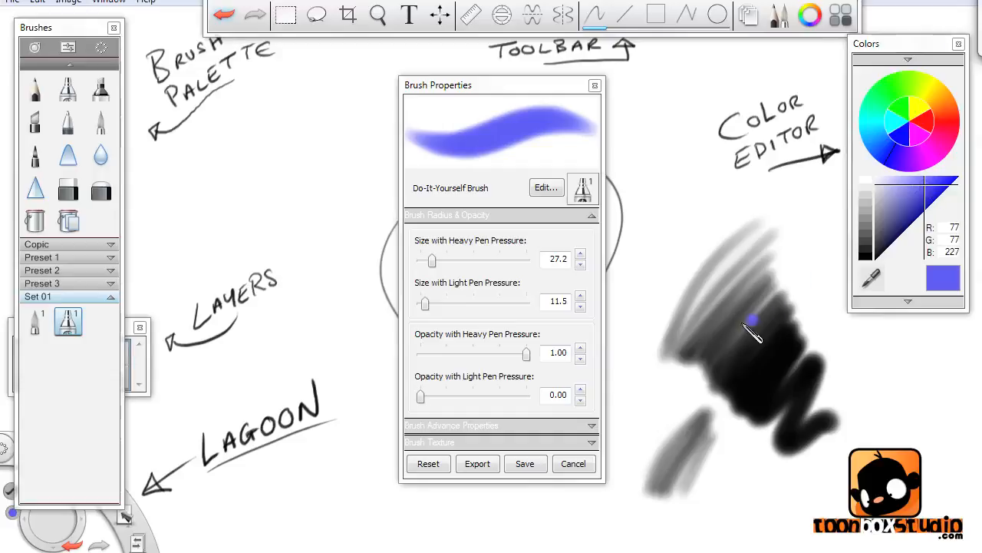
{"action": "mouse_move", "coordinate": [748, 330]}
{"action": "left_mouse_down"}
{"action": "mouse_move", "coordinate": [719, 350]}
{"action": "mouse_move", "coordinate": [775, 295]}
{"action": "mouse_move", "coordinate": [746, 390]}
{"action": "mouse_move", "coordinate": [762, 369]}
{"action": "mouse_move", "coordinate": [757, 402]}
{"action": "mouse_move", "coordinate": [807, 358]}
{"action": "mouse_move", "coordinate": [798, 427]}
{"action": "mouse_move", "coordinate": [844, 390]}
{"action": "left_mouse_up"}
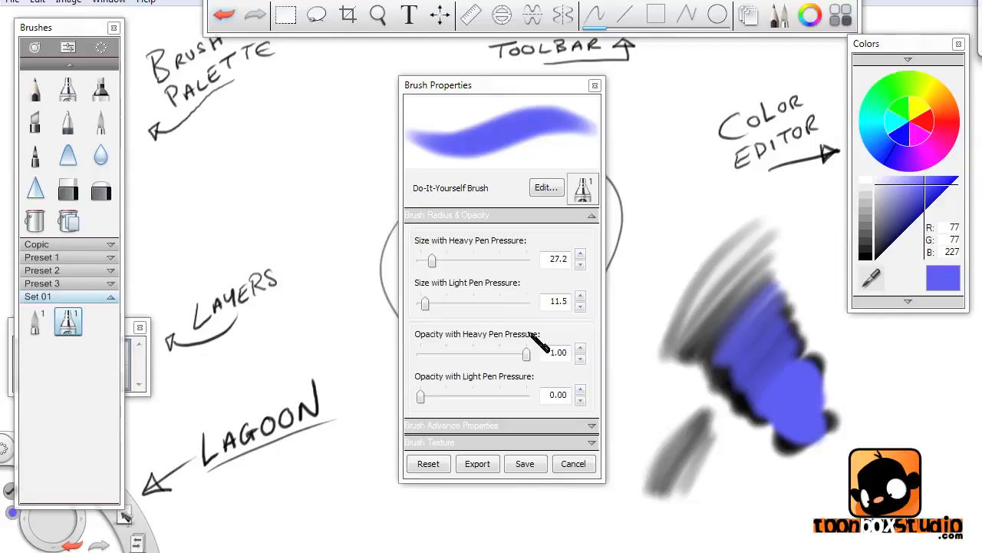
{"action": "left_click_drag", "start_coordinate": [527, 353], "coordinate": [506, 355]}
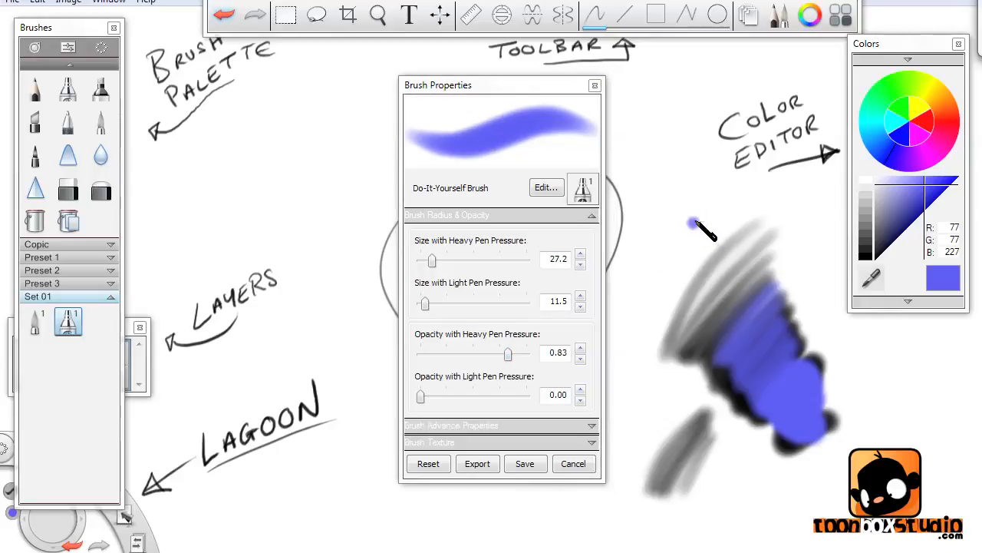
{"action": "mouse_move", "coordinate": [698, 222]}
{"action": "left_mouse_down"}
{"action": "mouse_move", "coordinate": [722, 214]}
{"action": "mouse_move", "coordinate": [667, 319]}
{"action": "mouse_move", "coordinate": [680, 330]}
{"action": "mouse_move", "coordinate": [746, 255]}
{"action": "mouse_move", "coordinate": [715, 351]}
{"action": "left_mouse_up"}
- Switch the color to red (255, 0, 0) and paint from light to heavy pressure over the blue strokes below COLOR EDITOR
{"action": "left_click", "coordinate": [928, 123]}
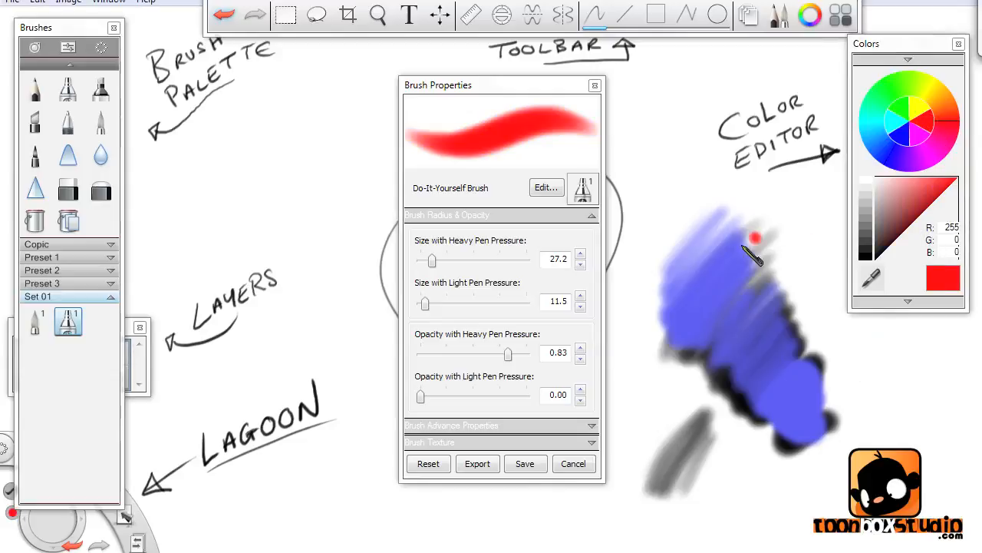
{"action": "mouse_move", "coordinate": [747, 250]}
{"action": "left_mouse_down"}
{"action": "mouse_move", "coordinate": [695, 305]}
{"action": "mouse_move", "coordinate": [737, 328]}
{"action": "mouse_move", "coordinate": [768, 296]}
{"action": "mouse_move", "coordinate": [758, 357]}
{"action": "mouse_move", "coordinate": [820, 427]}
{"action": "left_mouse_up"}
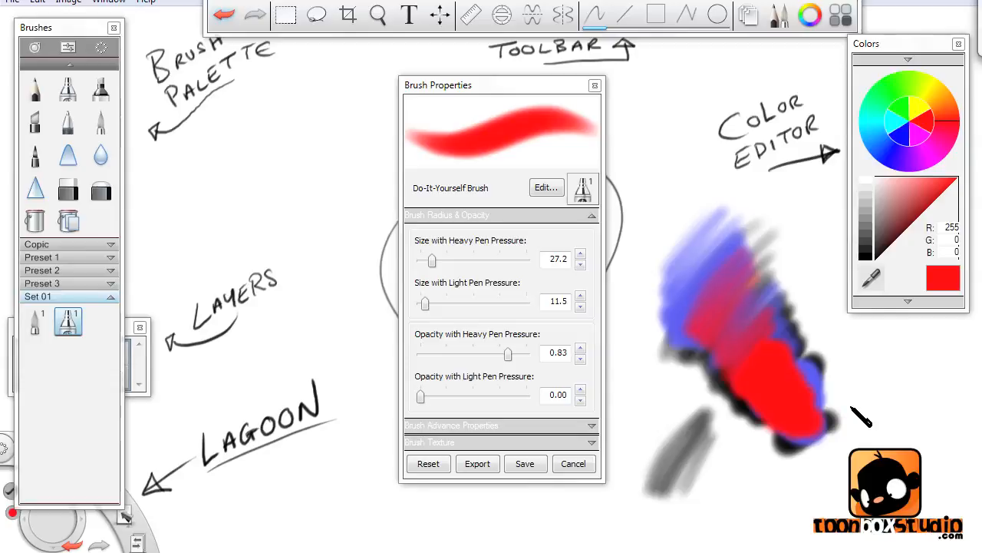
- Set the color to black, shrink the brush to 5.3 heavy and 2.2 light, and draw curved test strokes around the logo
{"action": "left_click", "coordinate": [867, 255]}
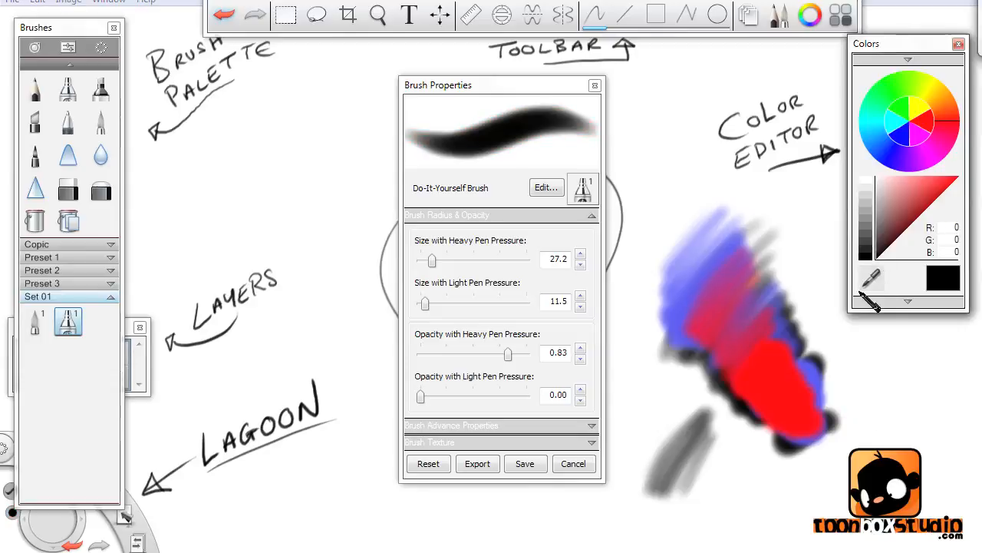
{"action": "mouse_move", "coordinate": [735, 342]}
{"action": "left_mouse_down"}
{"action": "mouse_move", "coordinate": [641, 437]}
{"action": "mouse_move", "coordinate": [656, 430]}
{"action": "left_mouse_up"}
{"action": "left_click_drag", "start_coordinate": [910, 360], "coordinate": [858, 449]}
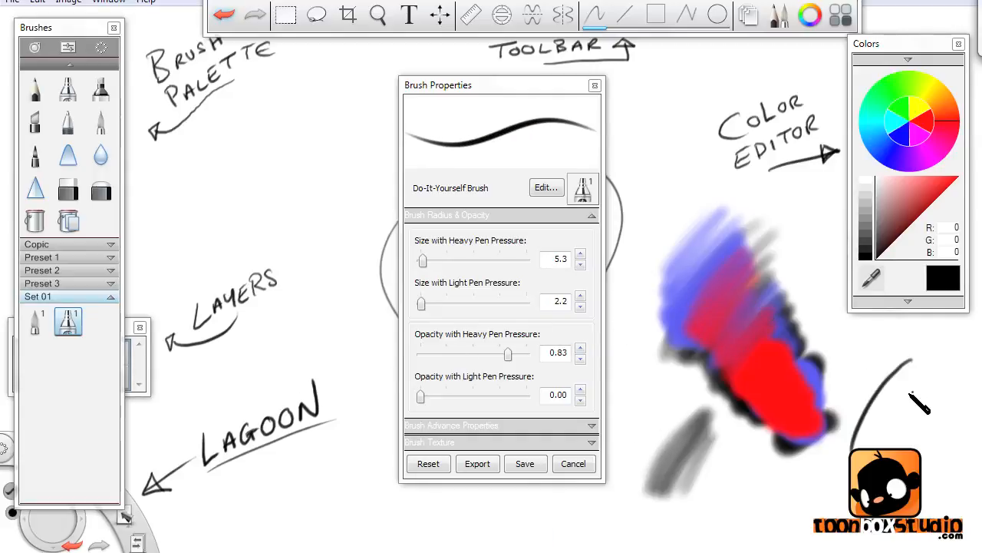
{"action": "left_click_drag", "start_coordinate": [919, 378], "coordinate": [871, 449]}
{"action": "mouse_move", "coordinate": [928, 407]}
{"action": "left_mouse_down"}
{"action": "mouse_move", "coordinate": [884, 448]}
{"action": "mouse_move", "coordinate": [896, 448]}
{"action": "left_mouse_up"}
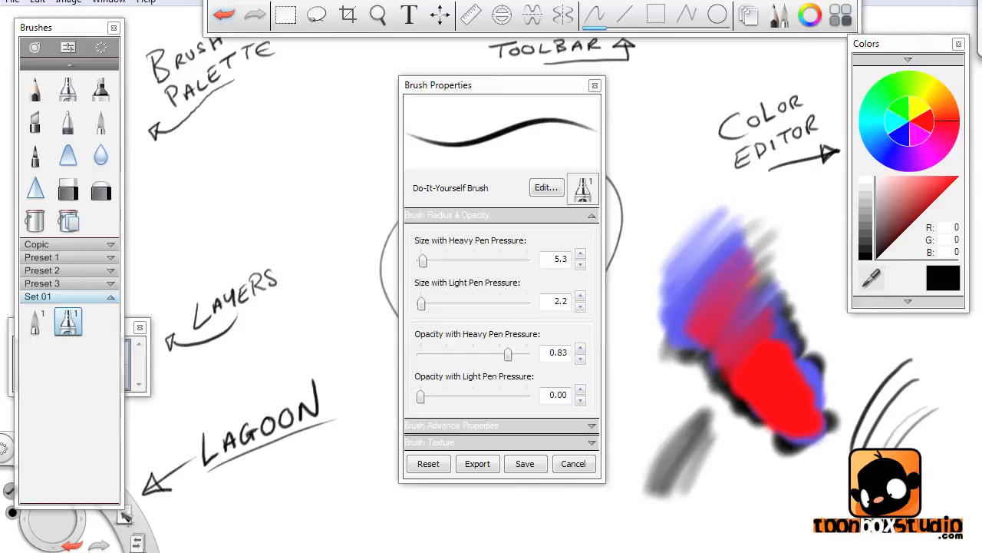
{"action": "left_click_drag", "start_coordinate": [946, 422], "coordinate": [912, 448]}
{"action": "left_click_drag", "start_coordinate": [816, 461], "coordinate": [777, 532]}
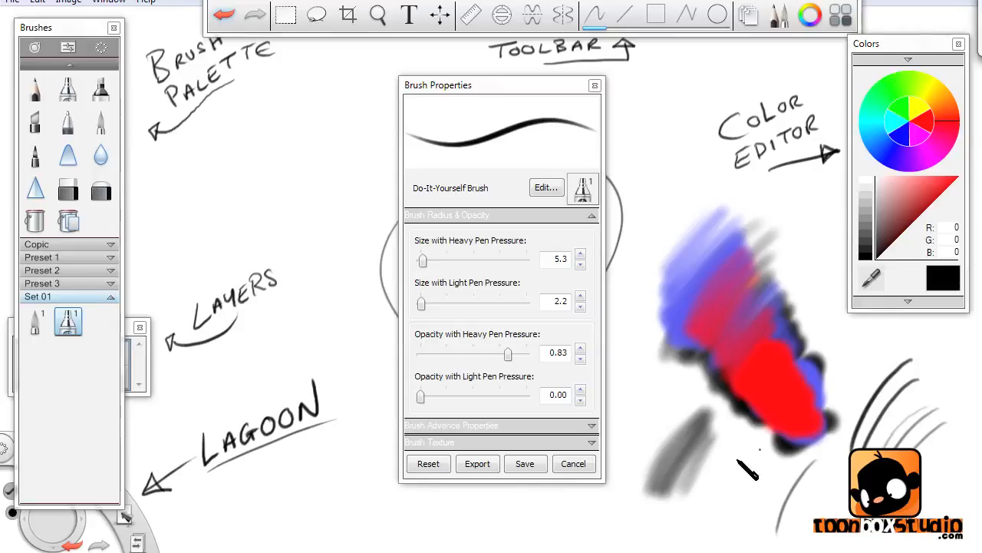
- Doodle a round eye with a brow and a pointed angular shape below the painted patch, and save the brush properties
{"action": "mouse_move", "coordinate": [740, 470]}
{"action": "left_mouse_down"}
{"action": "mouse_move", "coordinate": [755, 503]}
{"action": "mouse_move", "coordinate": [731, 485]}
{"action": "left_mouse_up"}
{"action": "mouse_move", "coordinate": [711, 518]}
{"action": "left_mouse_down"}
{"action": "mouse_move", "coordinate": [701, 525]}
{"action": "mouse_move", "coordinate": [718, 531]}
{"action": "mouse_move", "coordinate": [736, 514]}
{"action": "left_mouse_up"}
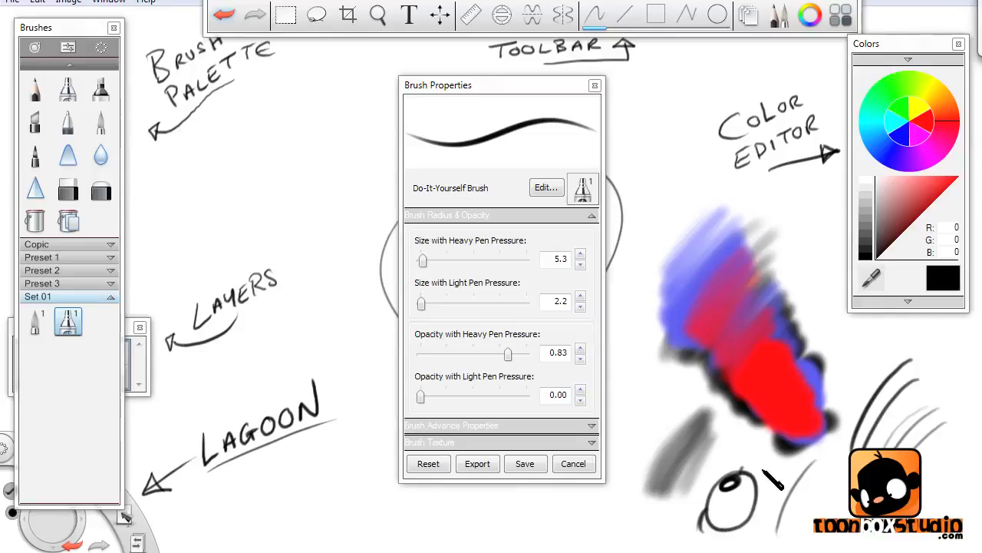
{"action": "left_click_drag", "start_coordinate": [741, 468], "coordinate": [771, 490]}
{"action": "left_click_drag", "start_coordinate": [803, 509], "coordinate": [848, 496]}
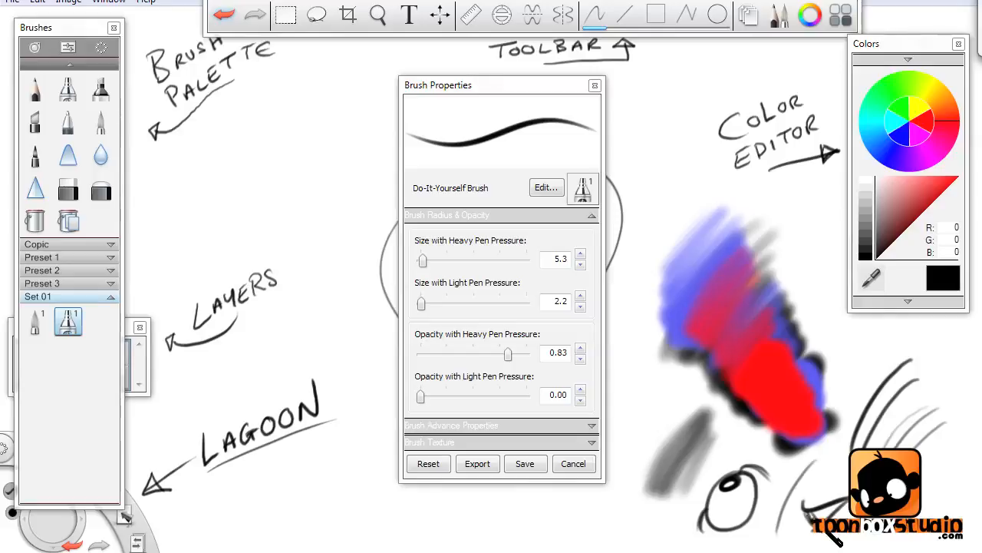
{"action": "left_click_drag", "start_coordinate": [792, 504], "coordinate": [848, 477]}
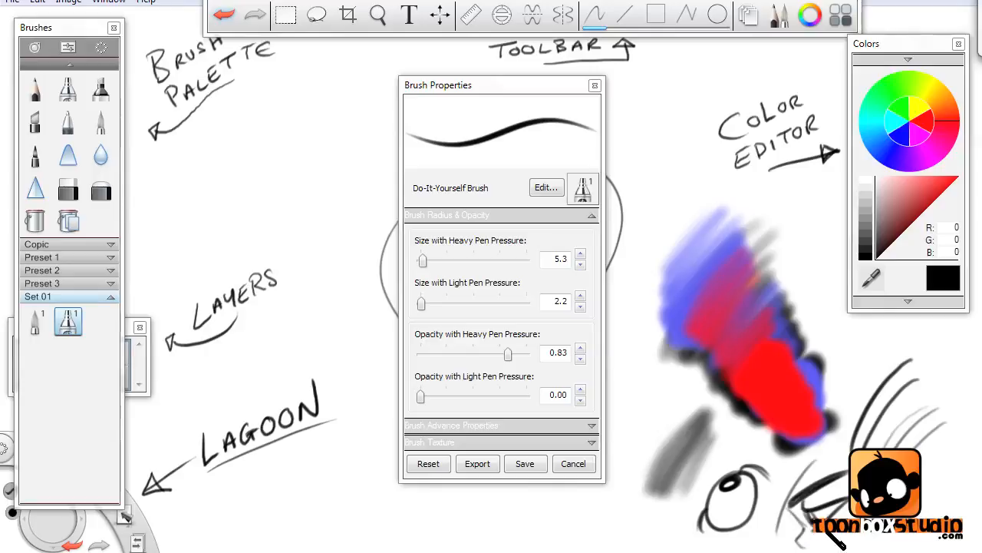
{"action": "left_click", "coordinate": [529, 464]}
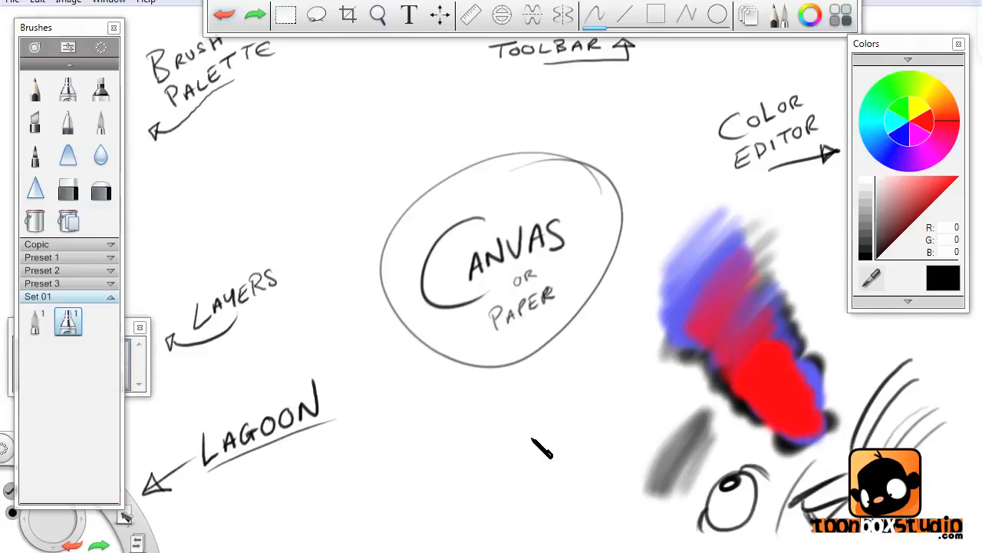
- Erase all the painted patches, test strokes and doodles below COLOR EDITOR with a greatly enlarged eraser
{"action": "left_click", "coordinate": [68, 190]}
{"action": "key", "text": "b"}
{"action": "mouse_move", "coordinate": [588, 366]}
{"action": "left_mouse_down"}
{"action": "mouse_move", "coordinate": [728, 341]}
{"action": "mouse_move", "coordinate": [791, 307]}
{"action": "left_mouse_up"}
{"action": "mouse_move", "coordinate": [795, 284]}
{"action": "left_mouse_down"}
{"action": "mouse_move", "coordinate": [765, 271]}
{"action": "mouse_move", "coordinate": [748, 296]}
{"action": "mouse_move", "coordinate": [704, 313]}
{"action": "mouse_move", "coordinate": [754, 330]}
{"action": "mouse_move", "coordinate": [740, 474]}
{"action": "mouse_move", "coordinate": [914, 359]}
{"action": "mouse_move", "coordinate": [937, 418]}
{"action": "left_mouse_up"}
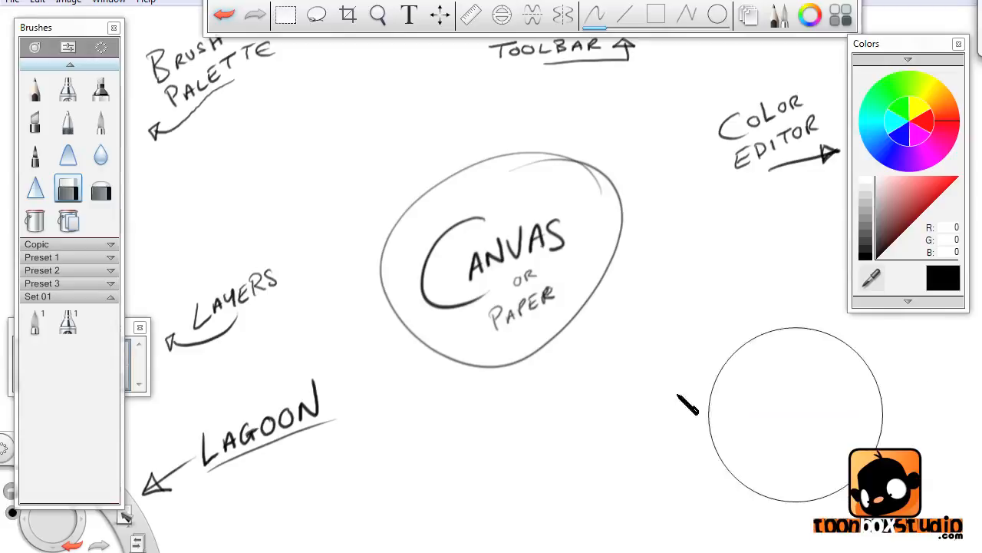
- Collapse the Set 01 brush set and handwrite "Thanks for watching" with the pencil below the CANVAS OR PAPER circle
{"action": "left_click", "coordinate": [111, 297]}
{"action": "left_click", "coordinate": [35, 89]}
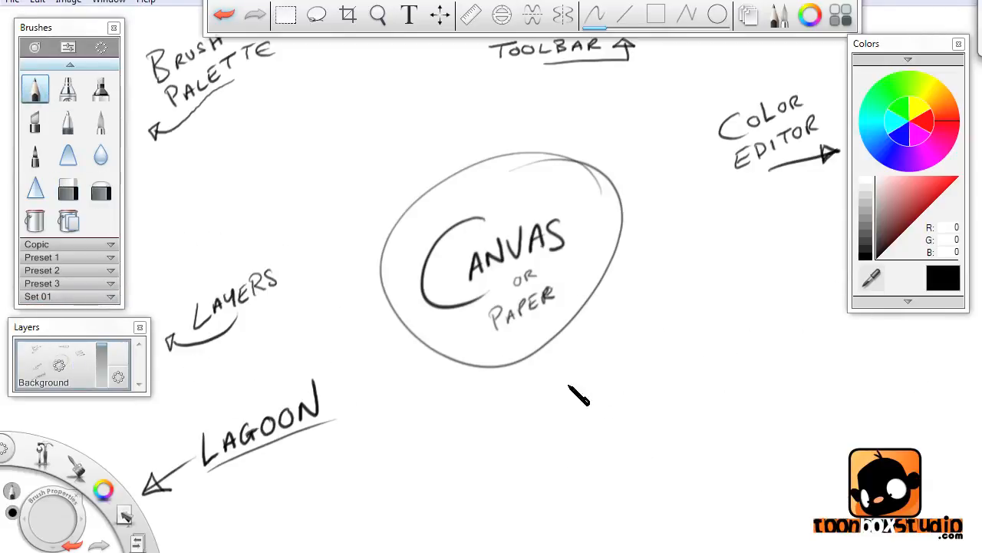
{"action": "mouse_move", "coordinate": [529, 408]}
{"action": "left_mouse_down"}
{"action": "mouse_move", "coordinate": [557, 454]}
{"action": "mouse_move", "coordinate": [578, 412]}
{"action": "mouse_move", "coordinate": [625, 384]}
{"action": "mouse_move", "coordinate": [621, 399]}
{"action": "left_mouse_up"}
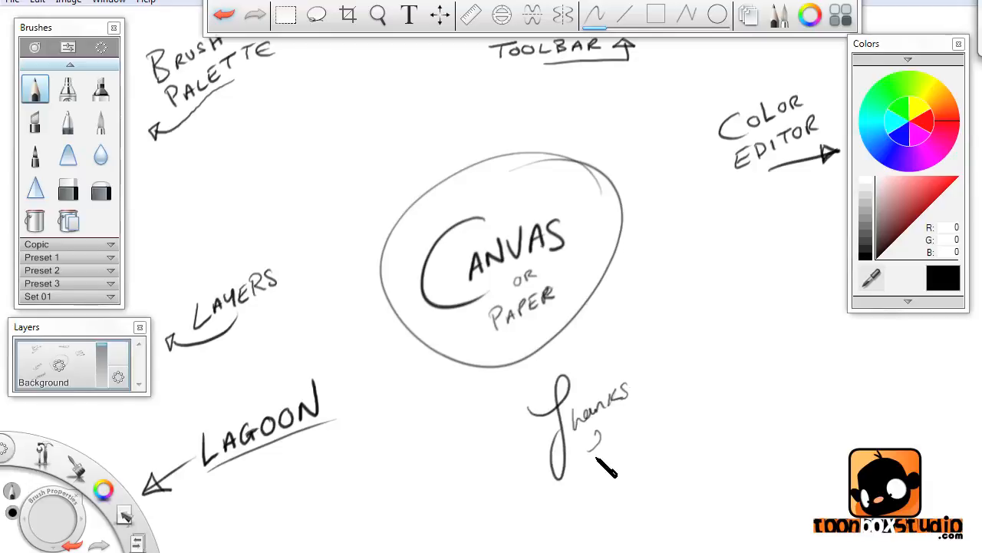
{"action": "mouse_move", "coordinate": [596, 456]}
{"action": "left_mouse_down"}
{"action": "mouse_move", "coordinate": [614, 430]}
{"action": "mouse_move", "coordinate": [619, 453]}
{"action": "mouse_move", "coordinate": [638, 450]}
{"action": "mouse_move", "coordinate": [667, 406]}
{"action": "left_mouse_up"}
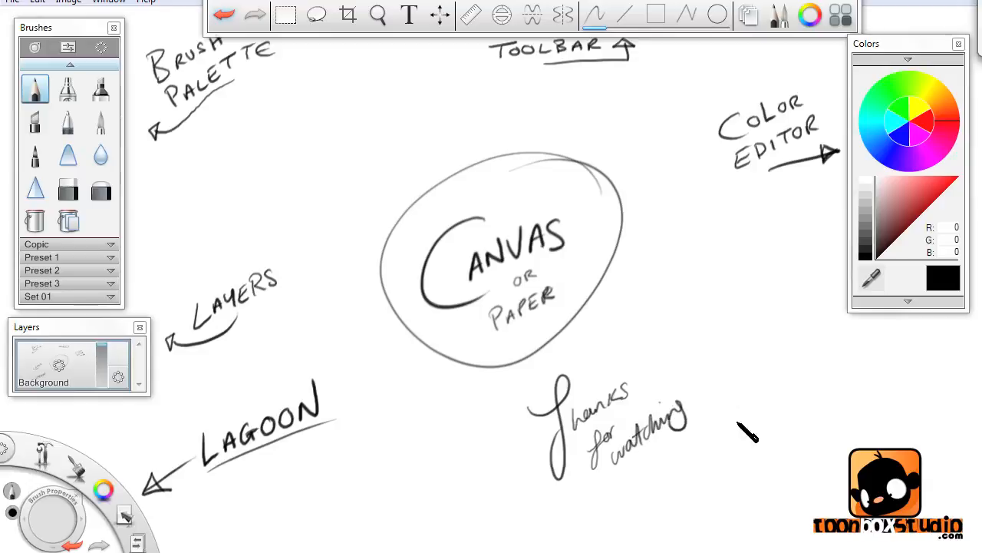